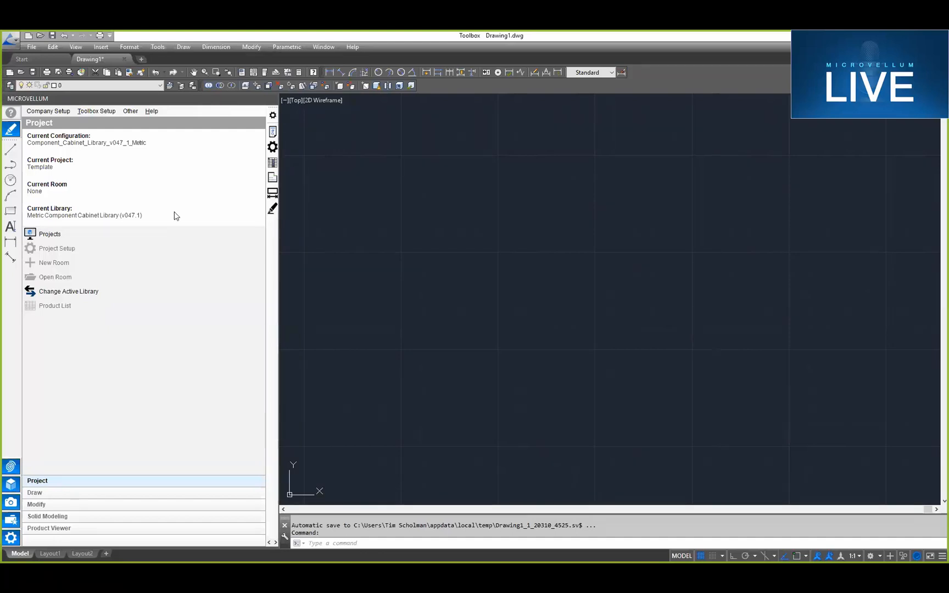
# Step: Select the Config project and open its Room 1
pyautogui.click(56, 237)
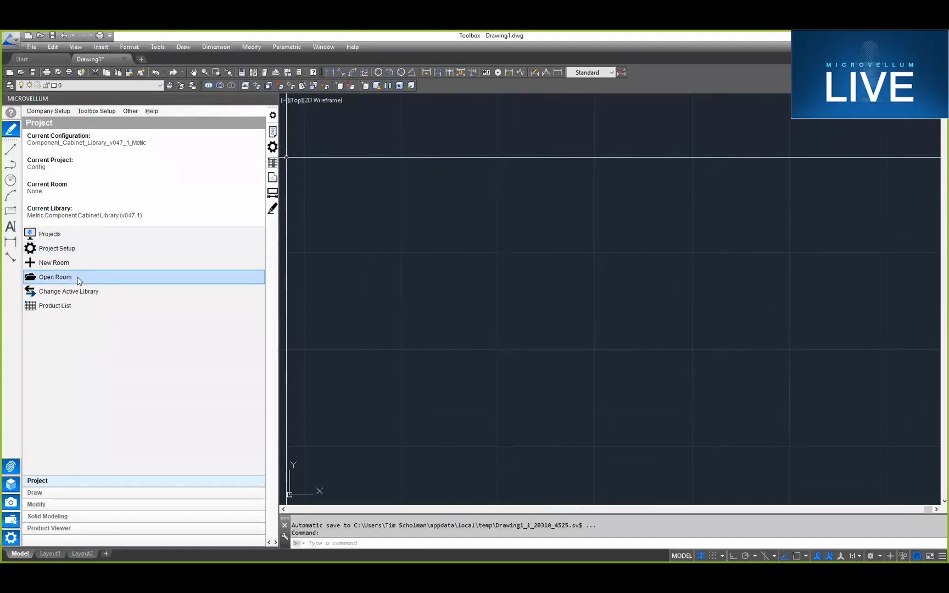
pyautogui.click(78, 282)
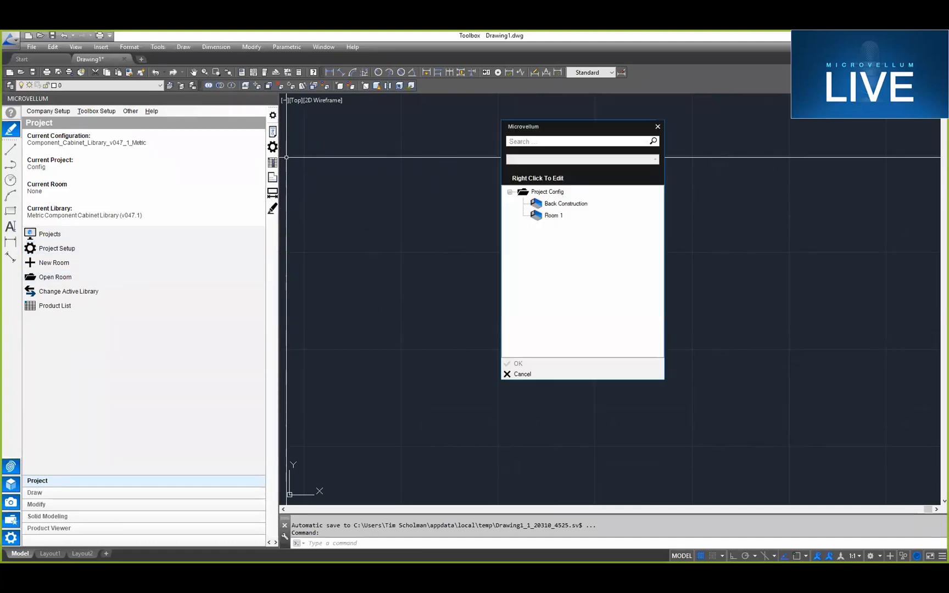
pyautogui.doubleClick(553, 215)
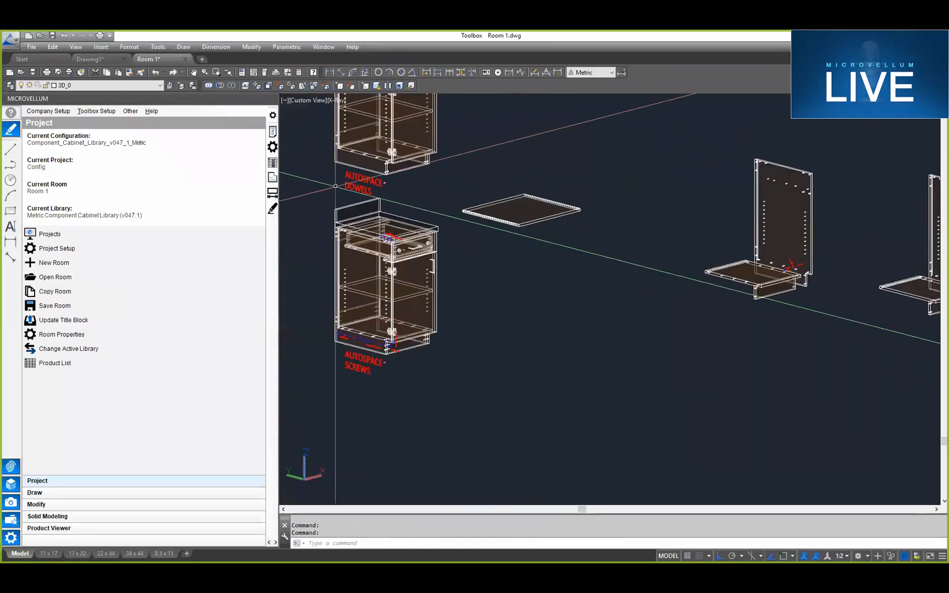
# Step: Set the viewport's visual style to 2D Wireframe and inspect the cabinet labelled AUTOSPACE DOWELS up close
pyautogui.click(336, 101)
pyautogui.click(370, 125)
pyautogui.moveTo(444, 296); pyautogui.dragTo(645, 386, button='middle')
pyautogui.scroll(5, 648, 392)
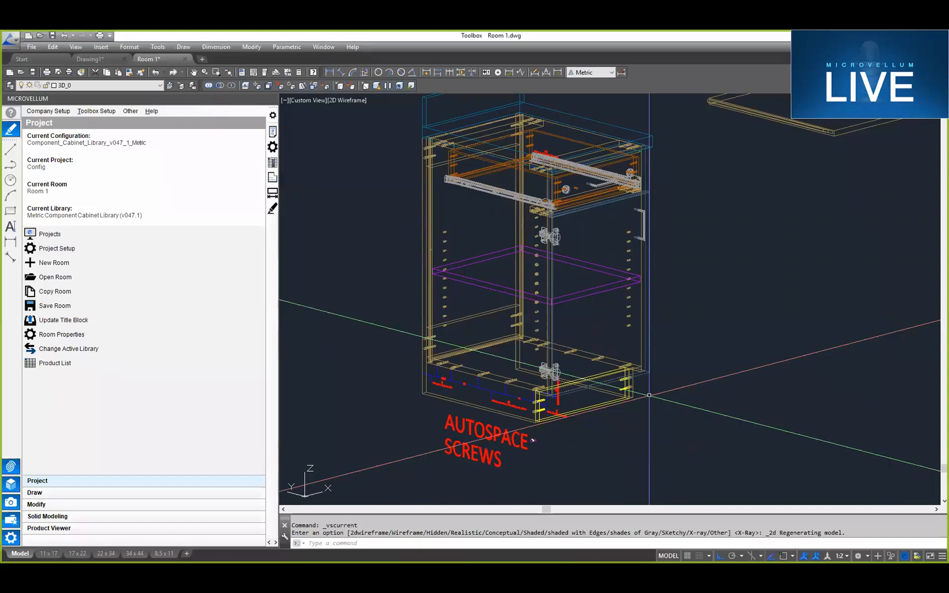
pyautogui.scroll(-6, 649, 395)
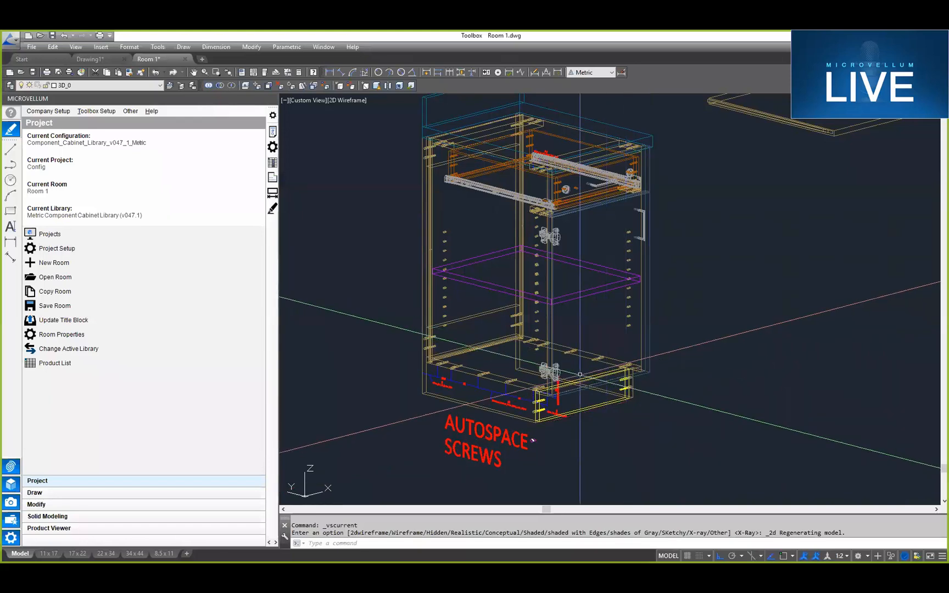
pyautogui.scroll(6, 511, 329)
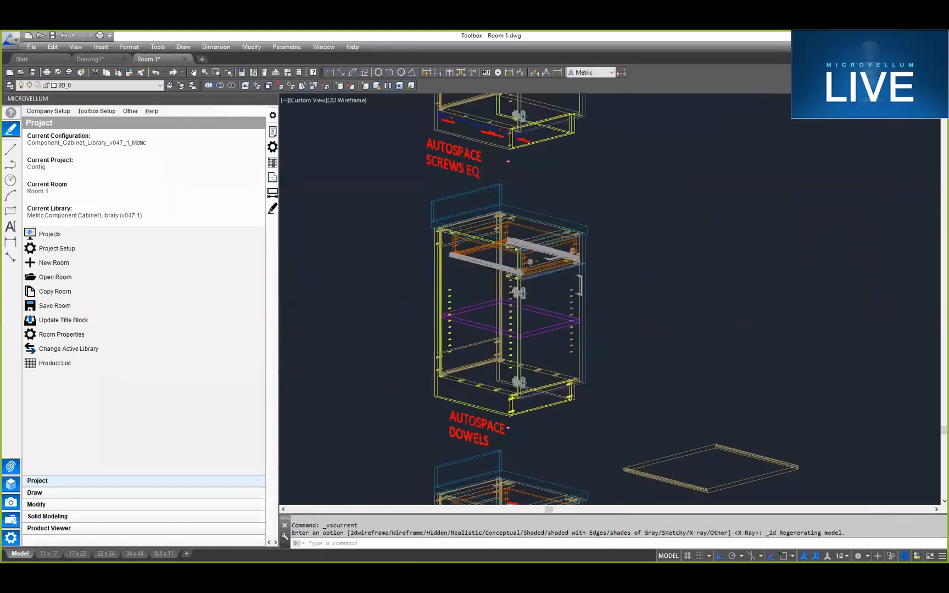
pyautogui.moveTo(529, 350); pyautogui.dragTo(531, 344, button='middle')
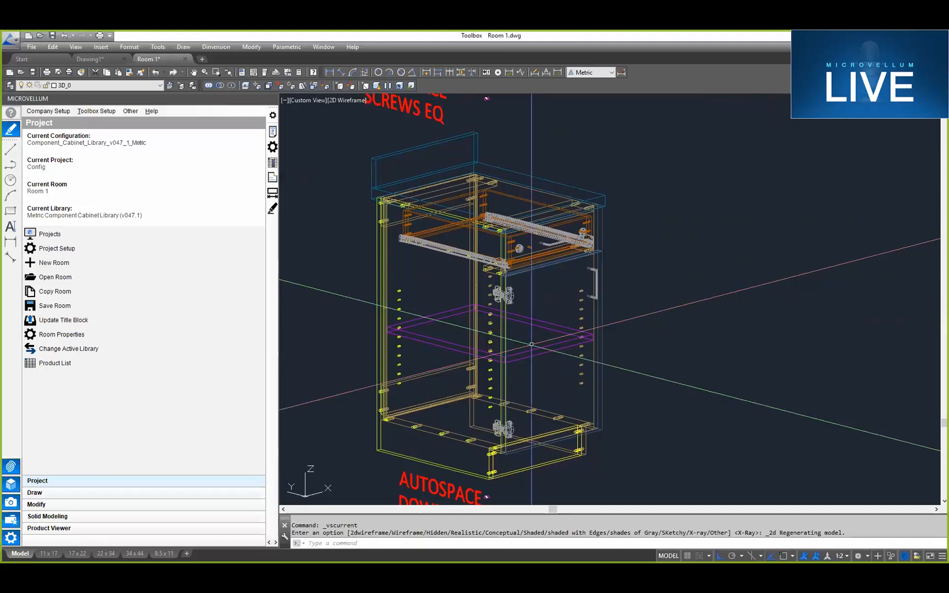
# Step: Open the advanced project setup, make AutoSpace Dowels the active specification group and place the dialog clear of the cabinet
pyautogui.click(93, 111)
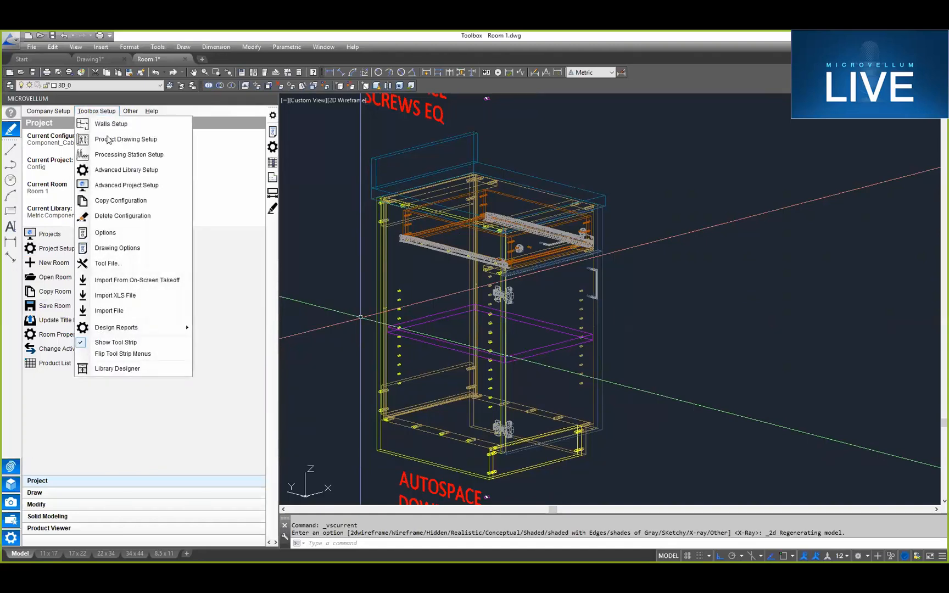
pyautogui.click(126, 186)
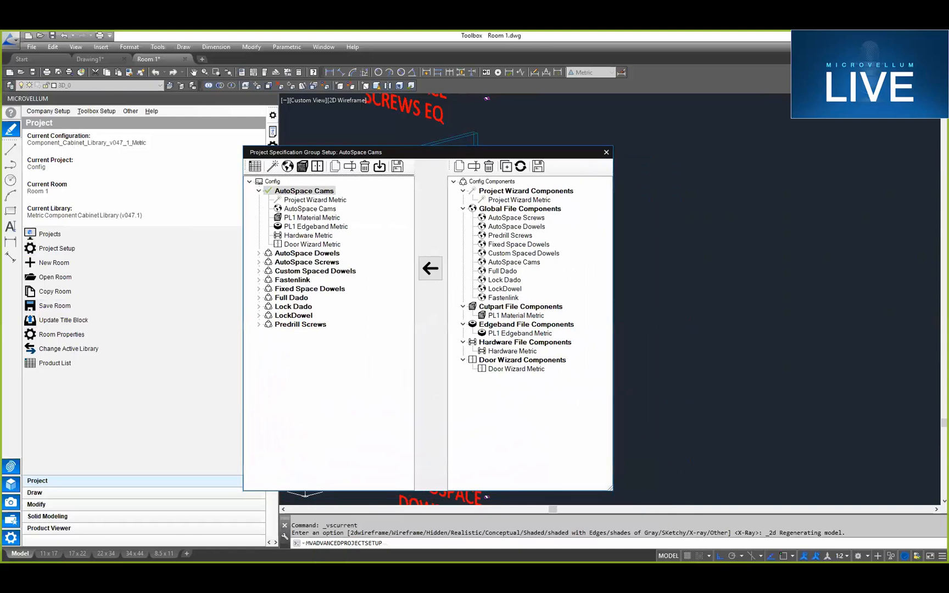
pyautogui.click(258, 191)
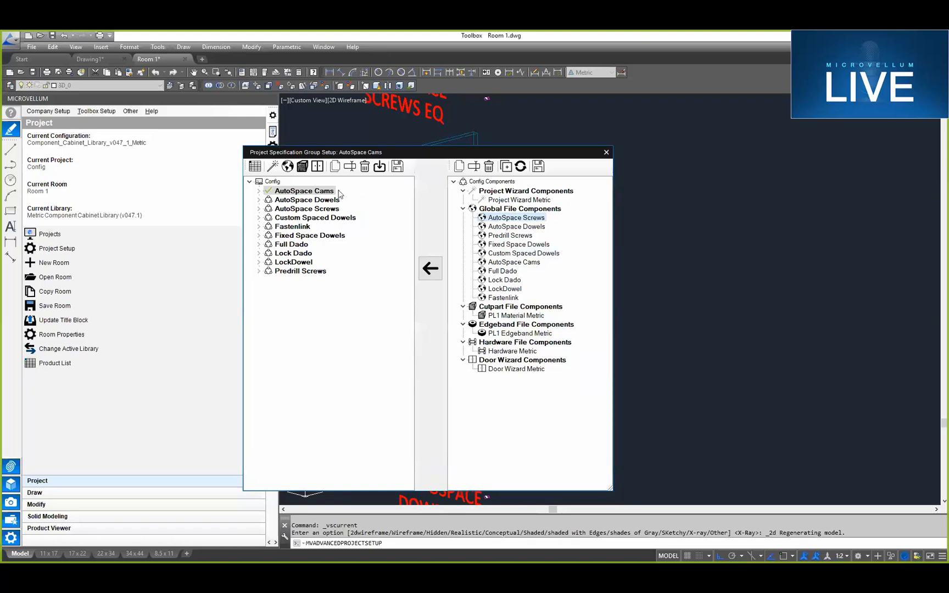
pyautogui.click(304, 201)
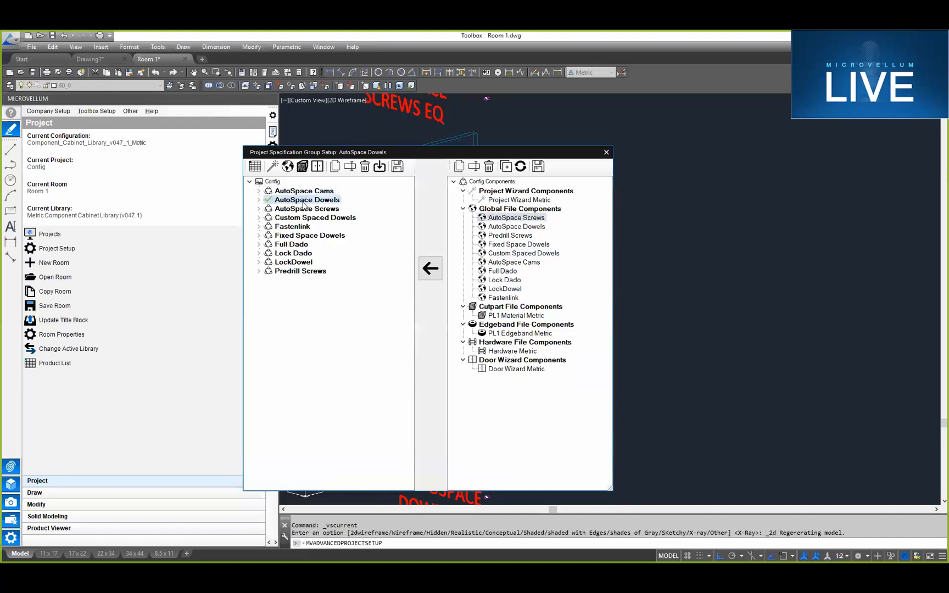
pyautogui.moveTo(300, 153); pyautogui.dragTo(674, 148)
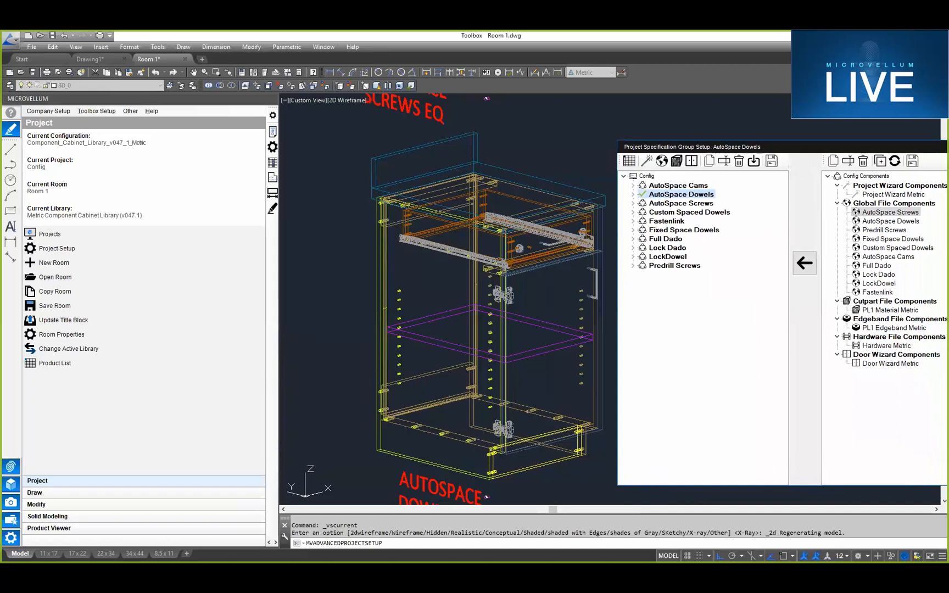
pyautogui.moveTo(674, 148); pyautogui.dragTo(667, 132)
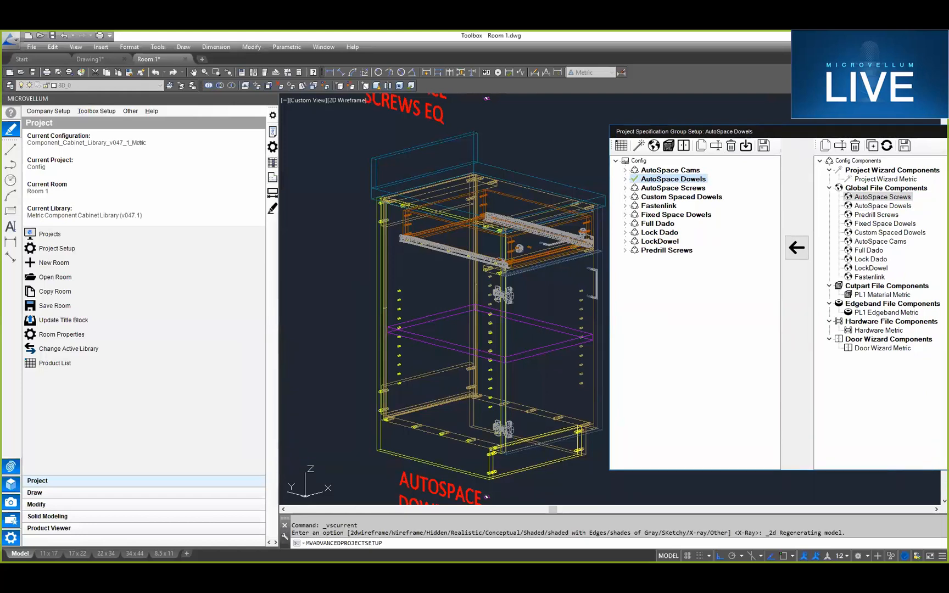
# Step: Open the global variables of the AutoSpace Dowels group and look over the Library Construction and Machining categories
pyautogui.click(653, 145)
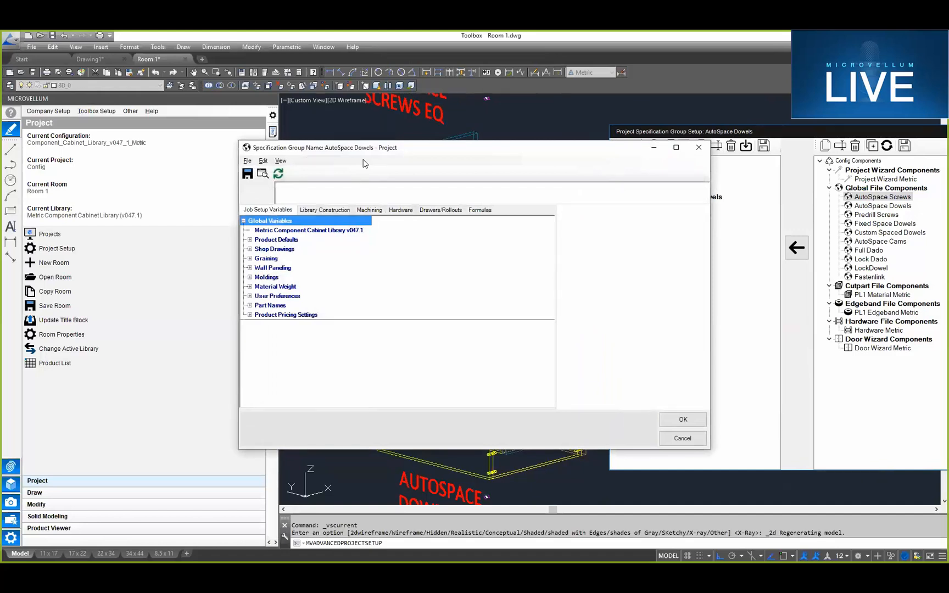
pyautogui.click(299, 209)
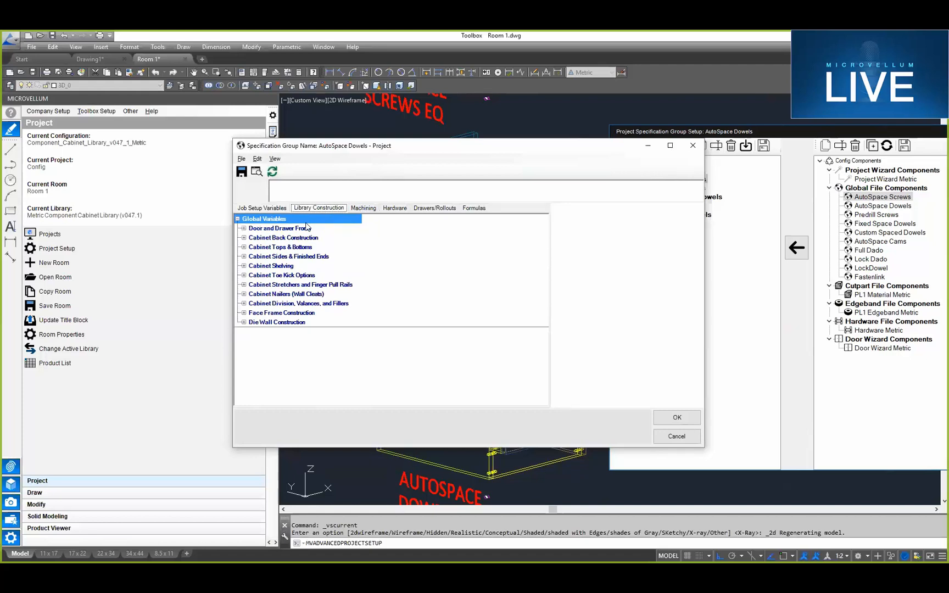
pyautogui.click(245, 238)
pyautogui.click(245, 238)
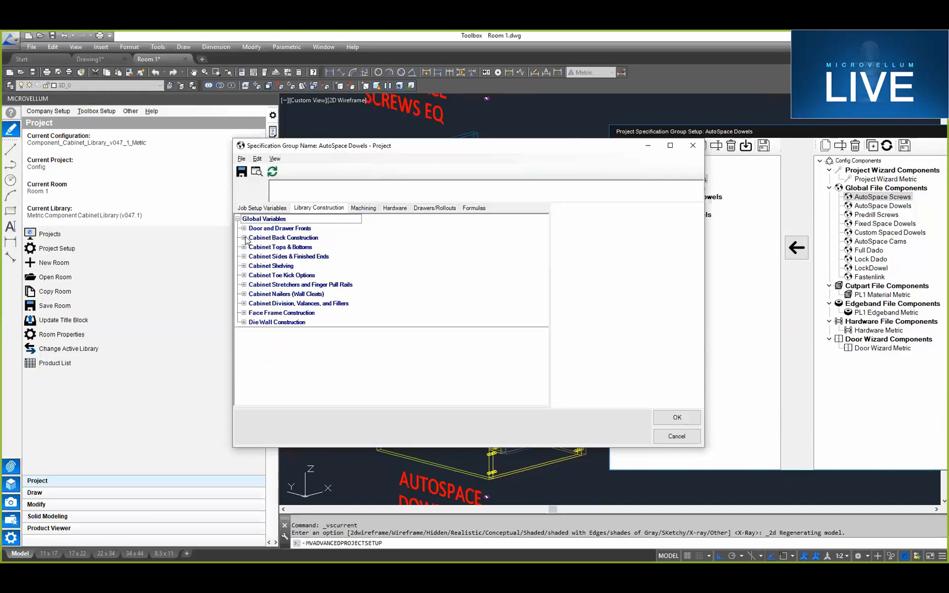
pyautogui.click(361, 208)
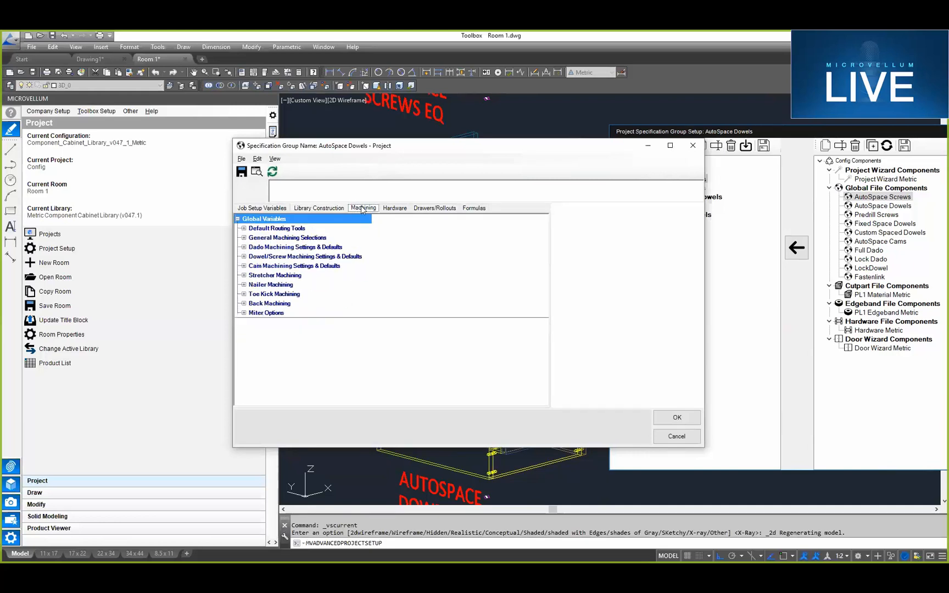
pyautogui.click(331, 208)
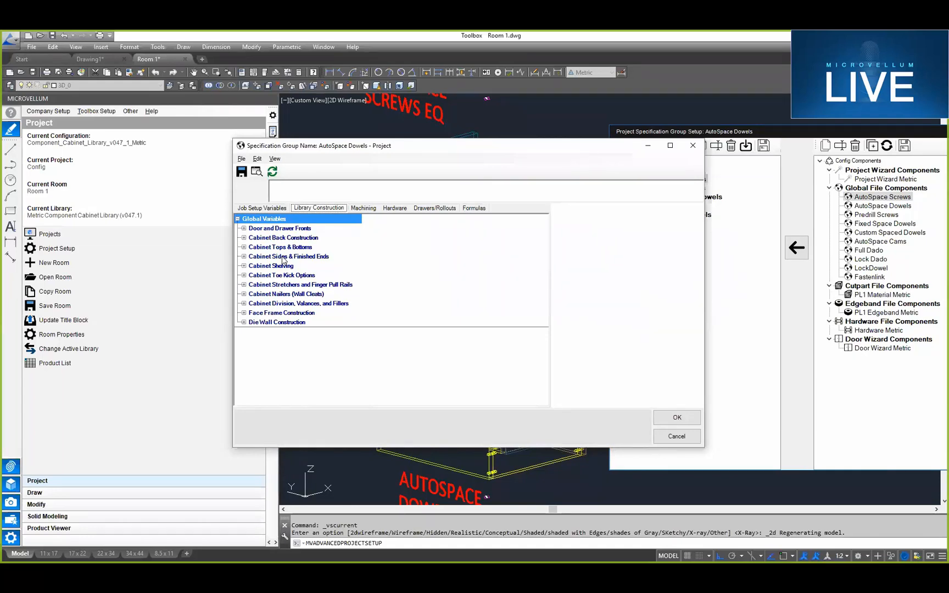
pyautogui.click(364, 208)
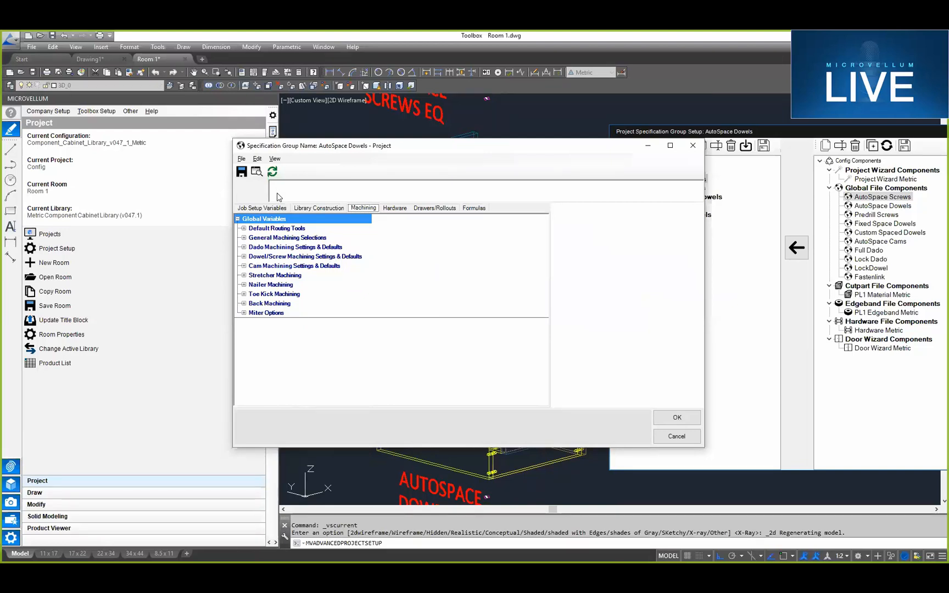
# Step: Examine the boring pattern options for dowels, screws and cams and the Invisible Fasteners option under General Machining Selections
pyautogui.click(244, 237)
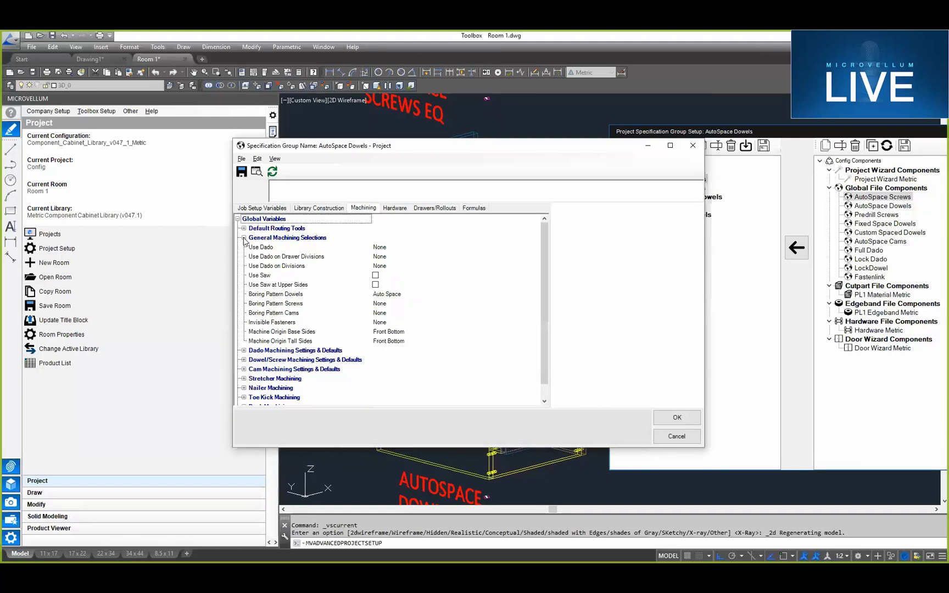
pyautogui.click(280, 295)
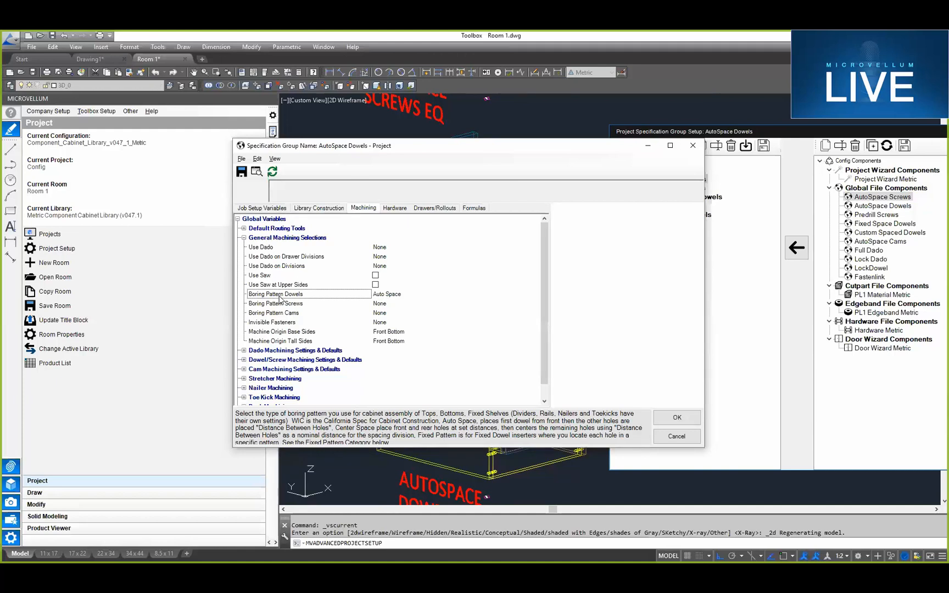
pyautogui.click(293, 304)
pyautogui.click(301, 316)
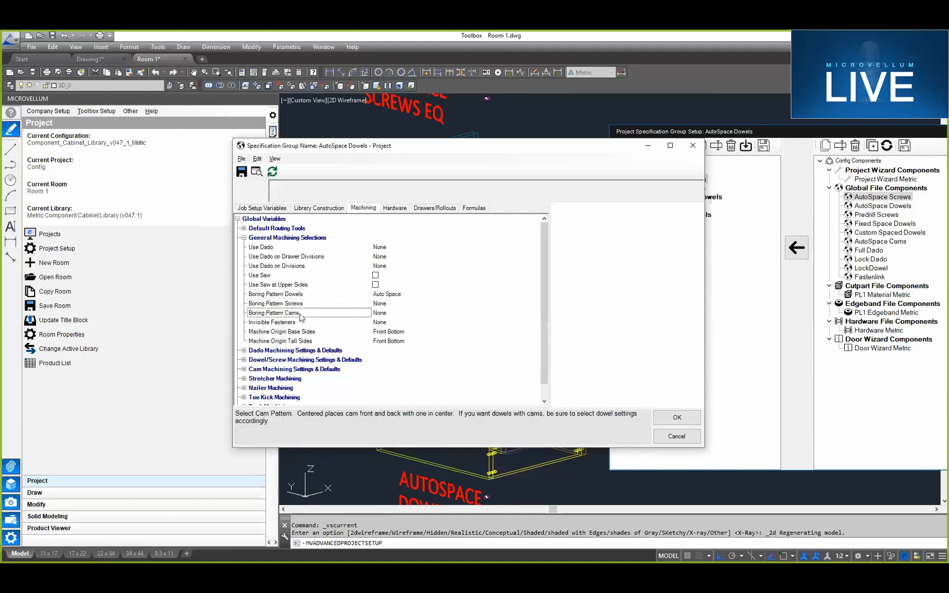
pyautogui.click(279, 323)
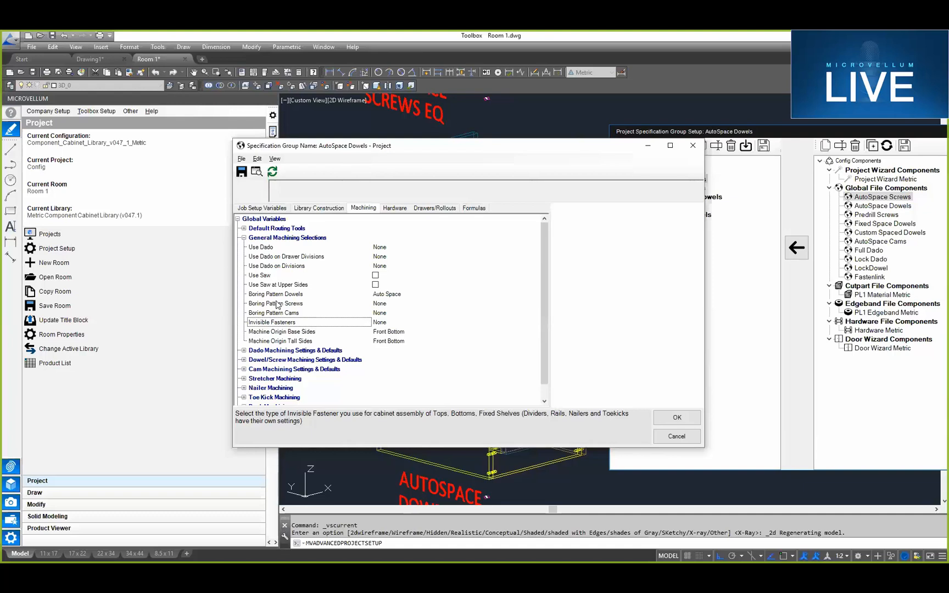
# Step: Expand the toe kick, stretcher and nailer machining groups to examine their separate settings
pyautogui.click(244, 397)
pyautogui.scroll(-3, 378, 447)
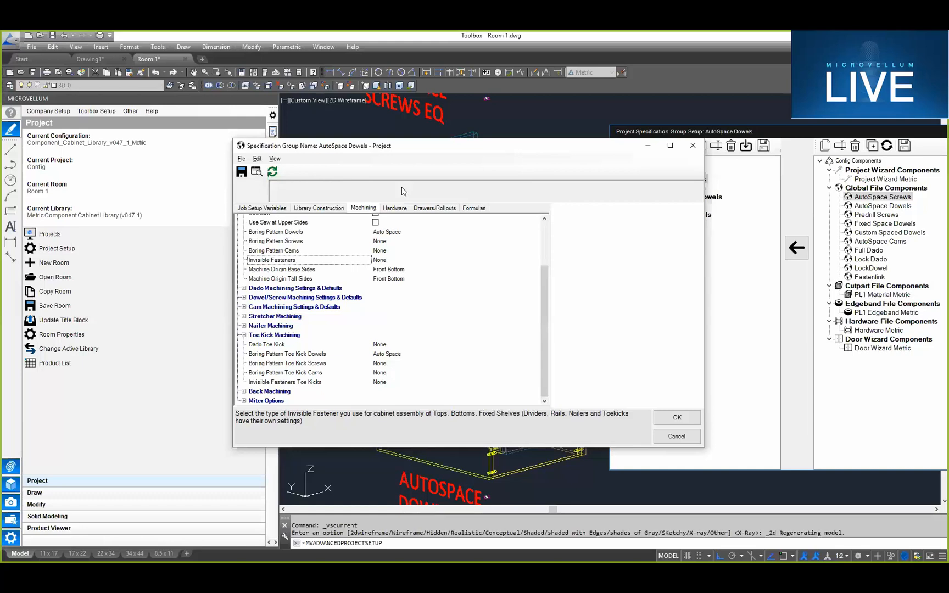
pyautogui.click(243, 317)
pyautogui.click(243, 344)
pyautogui.scroll(-3, 244, 344)
pyautogui.click(243, 391)
pyautogui.scroll(5, 310, 330)
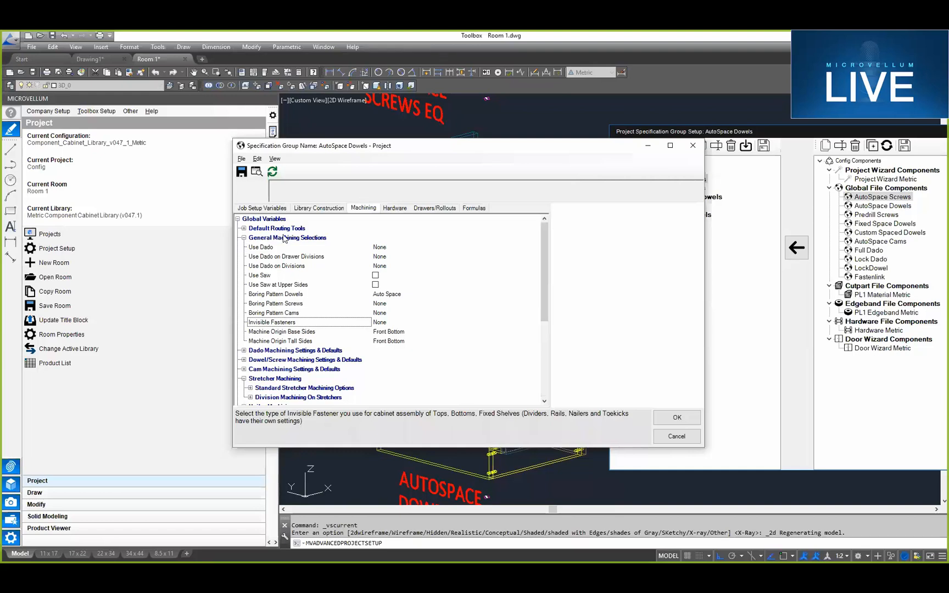
# Step: Check the Boring Pattern Dowels selection and expand Hole Locations under Dowel/Screw Machining Settings & Defaults
pyautogui.click(285, 294)
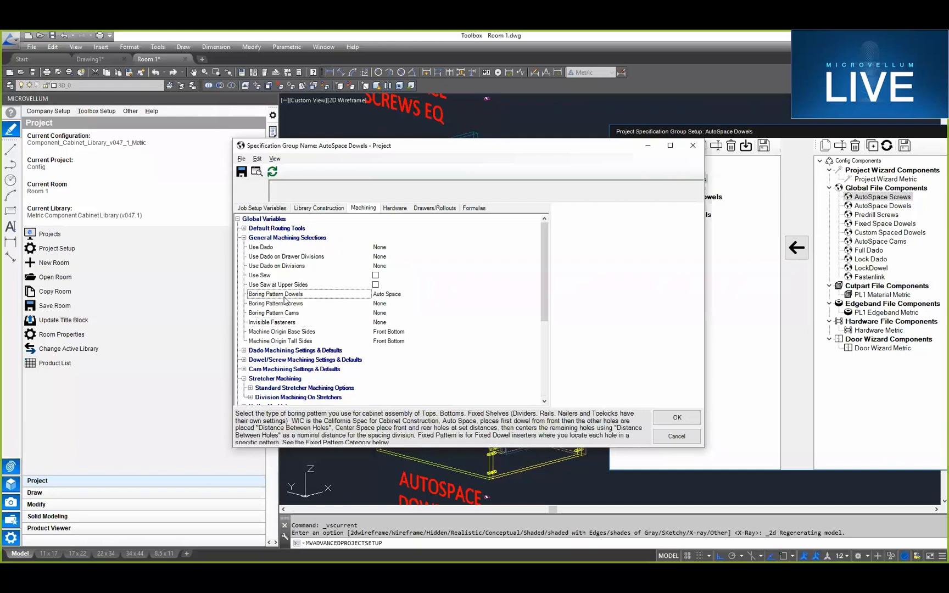
pyautogui.click(388, 296)
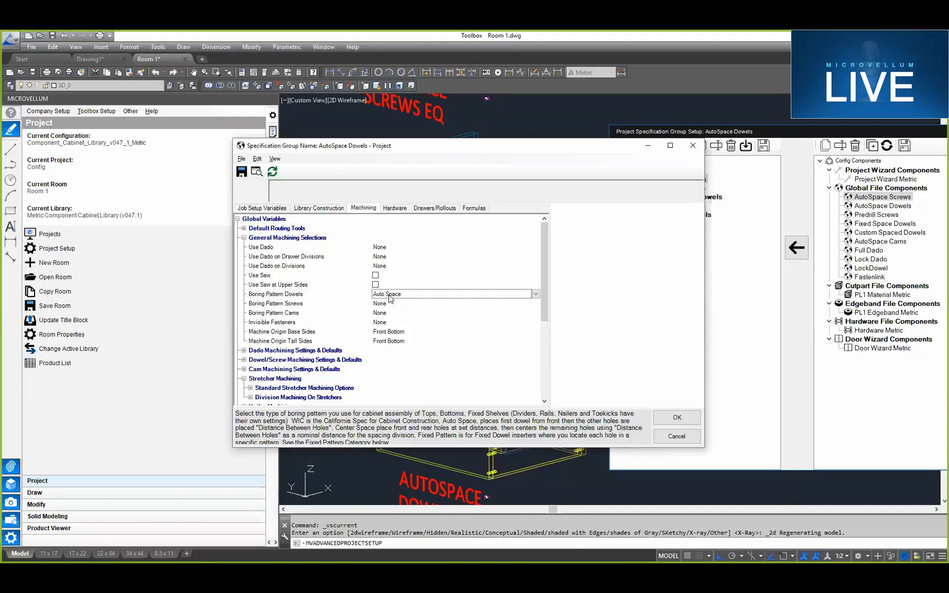
pyautogui.click(243, 360)
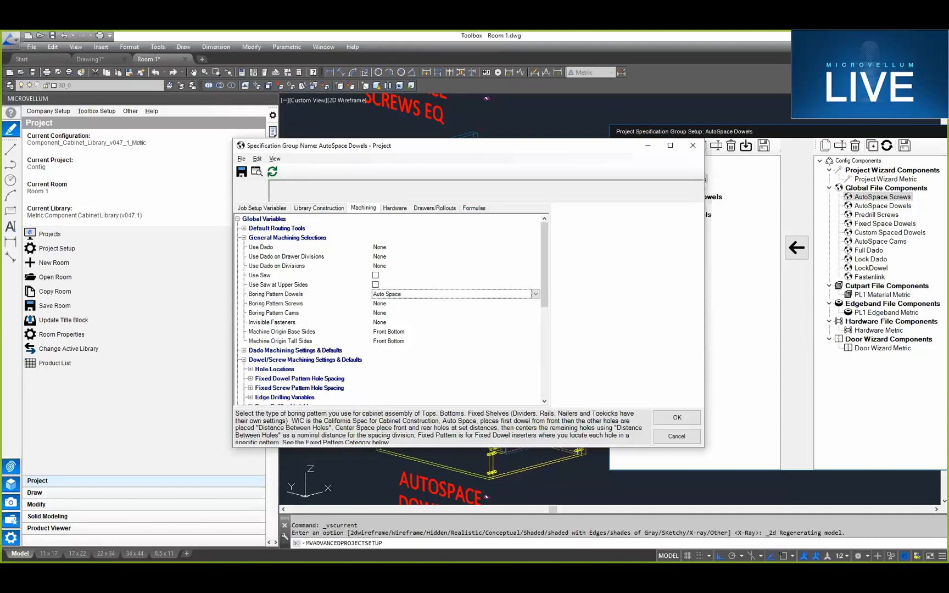
pyautogui.click(251, 368)
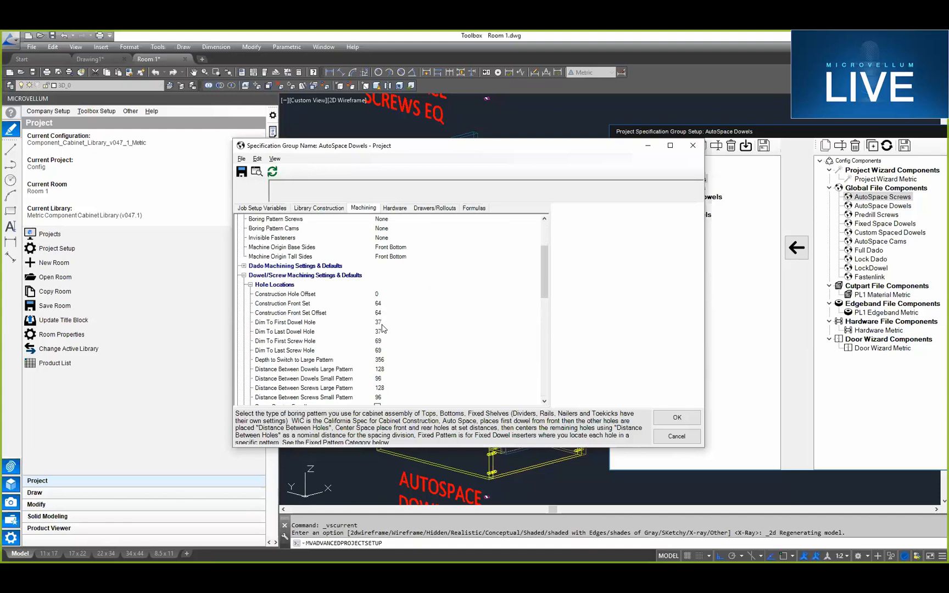
# Step: Examine the descriptions of Construction Hole Offset, Dim To First and Last Dowel Hole, and Distance Between Dowels Large Pattern
pyautogui.click(292, 294)
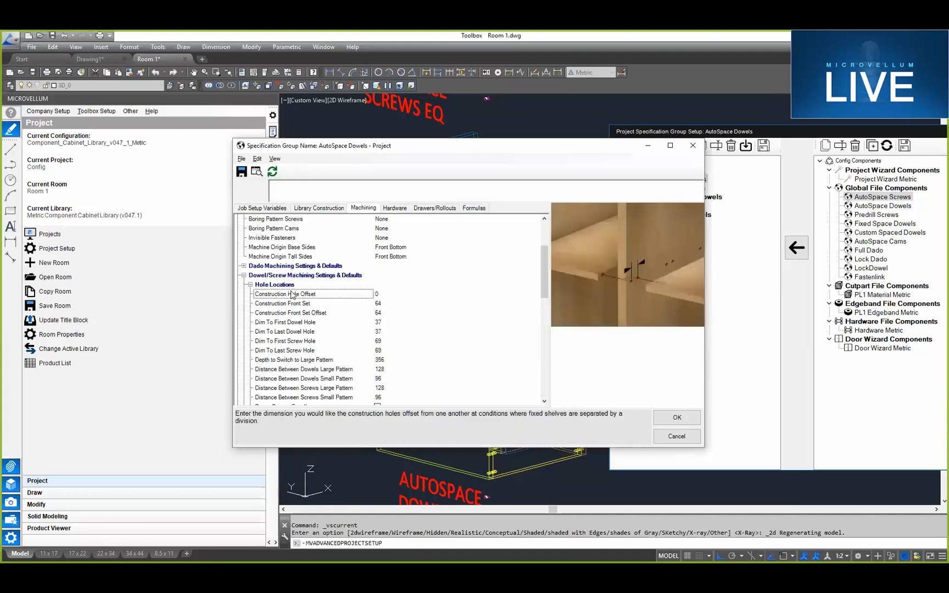
pyautogui.click(284, 323)
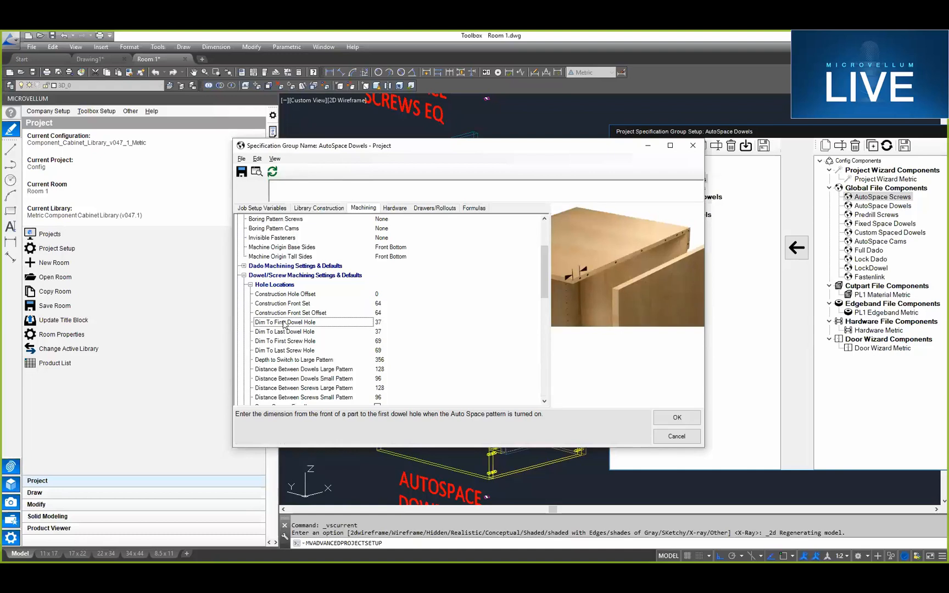
pyautogui.click(285, 323)
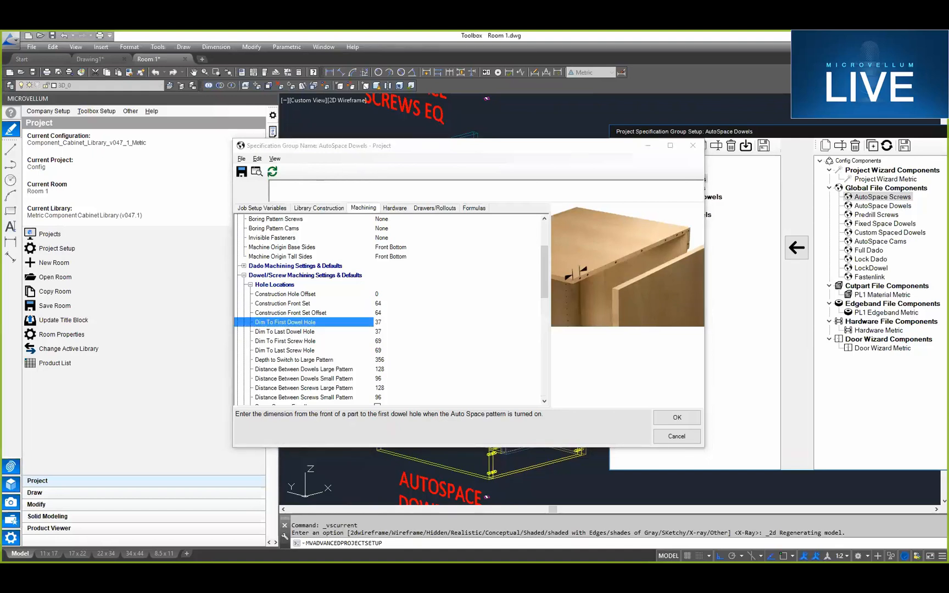
pyautogui.click(284, 331)
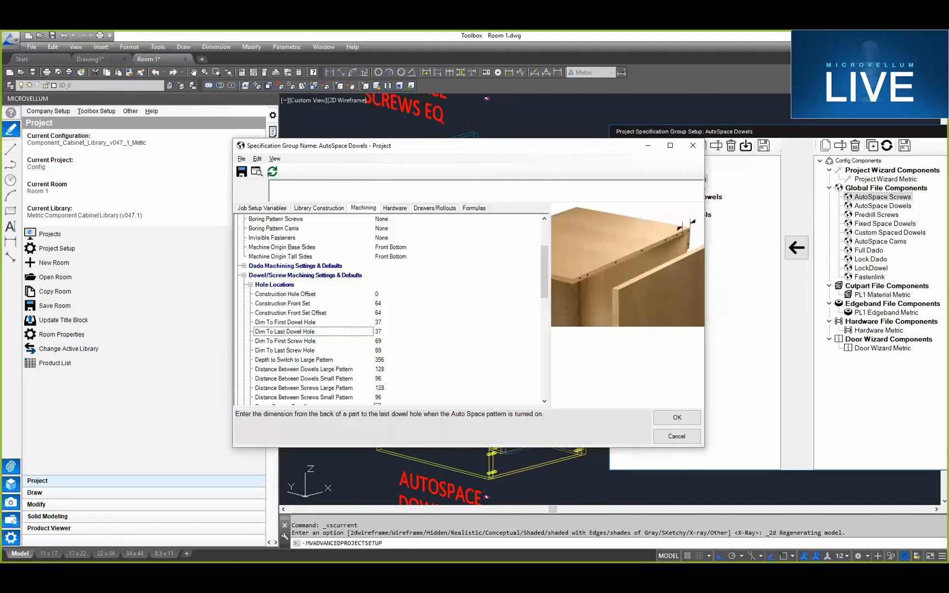
pyautogui.click(304, 369)
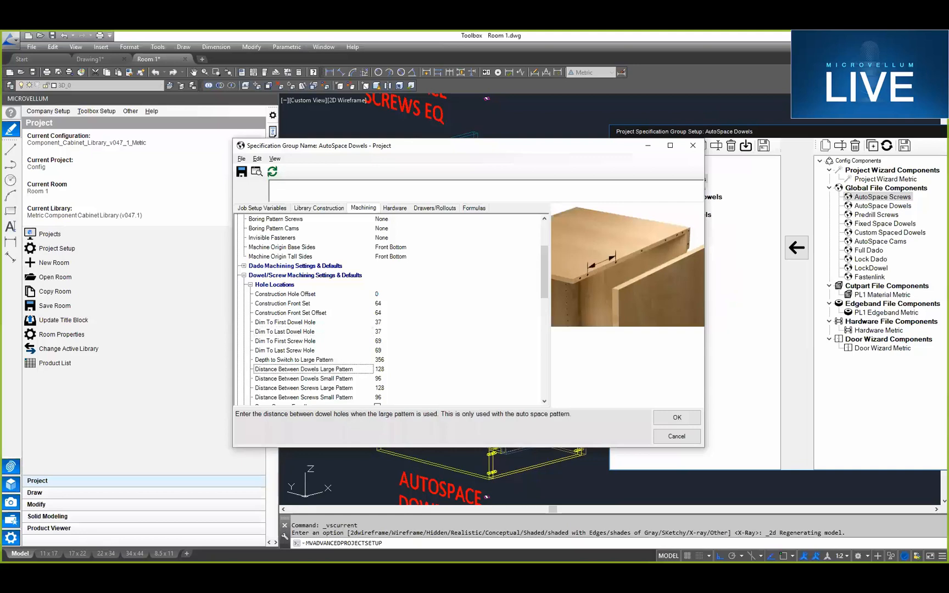
# Step: Examine Depth to Switch to Large Pattern and compare the large and small pattern distances between dowels
pyautogui.scroll(-6, 393, 310)
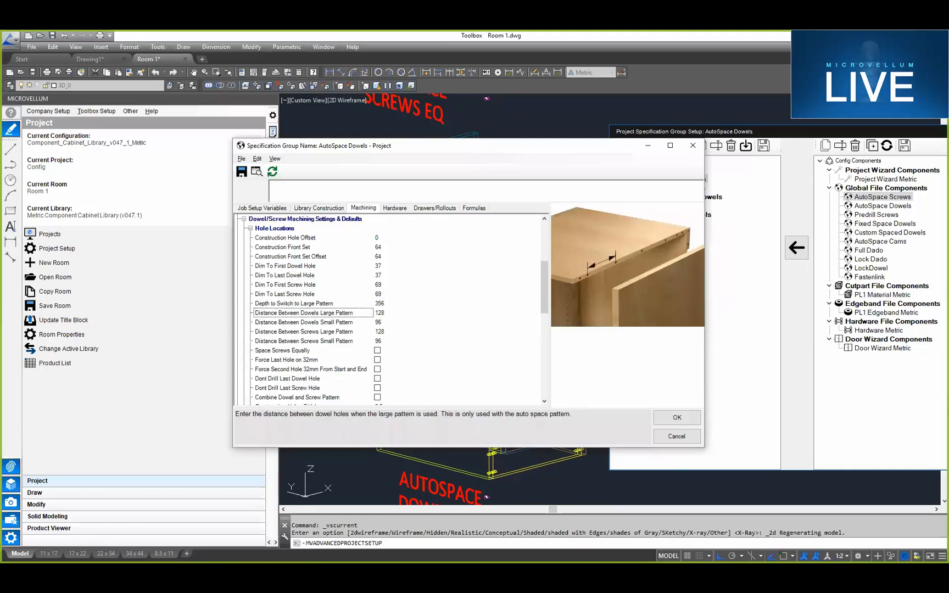
pyautogui.scroll(5, 393, 310)
pyautogui.click(294, 331)
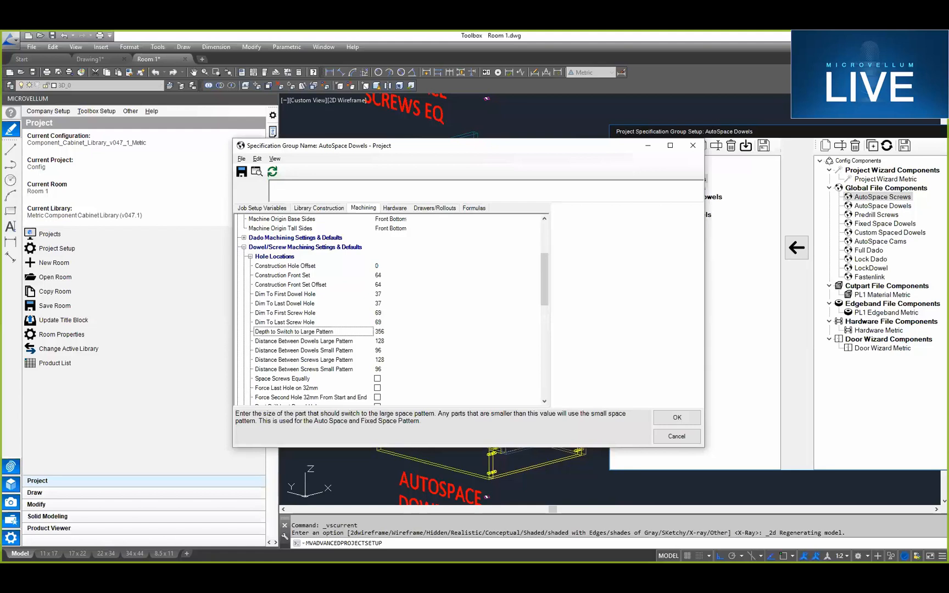
pyautogui.click(380, 341)
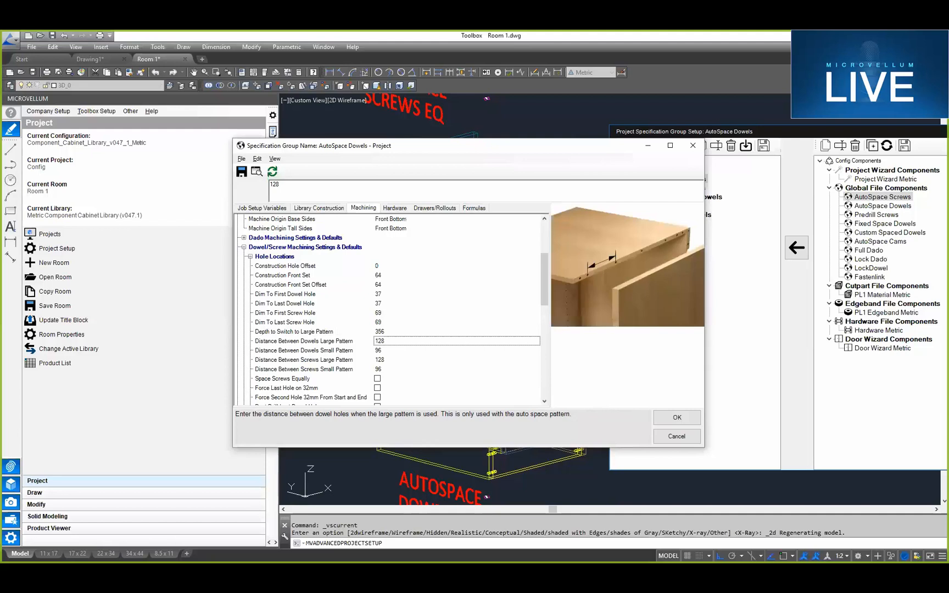
pyautogui.click(380, 350)
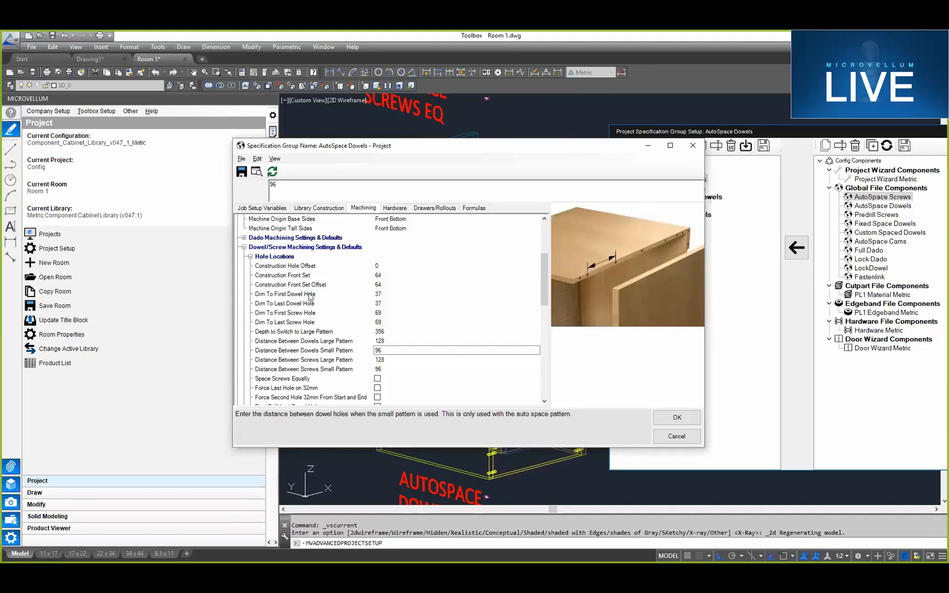
pyautogui.press('Up')
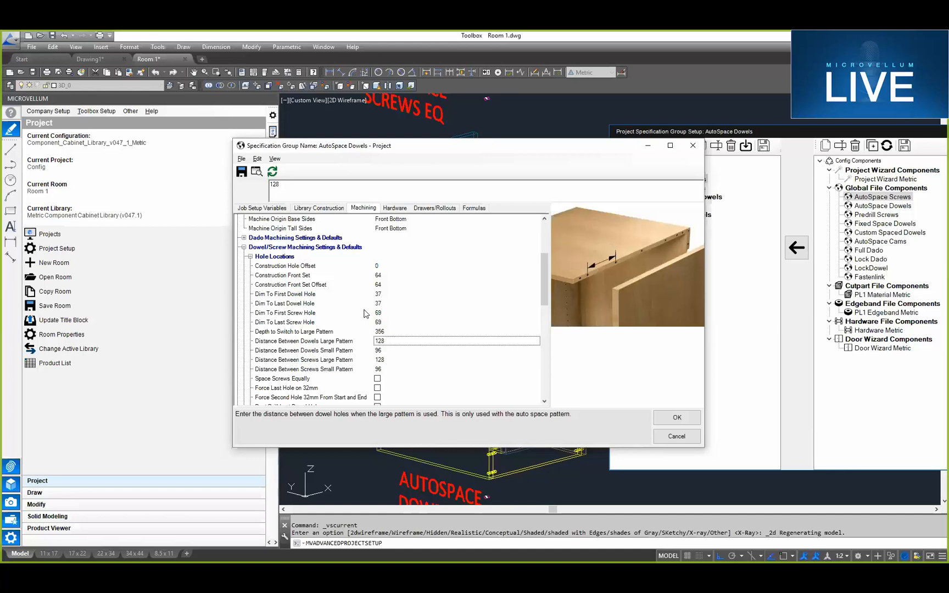
# Step: Read the Dim To Last Screw Hole and Force Last Hole on 32mm descriptions, and close both specification dialogs without saving
pyautogui.click(322, 322)
pyautogui.scroll(-2, 322, 326)
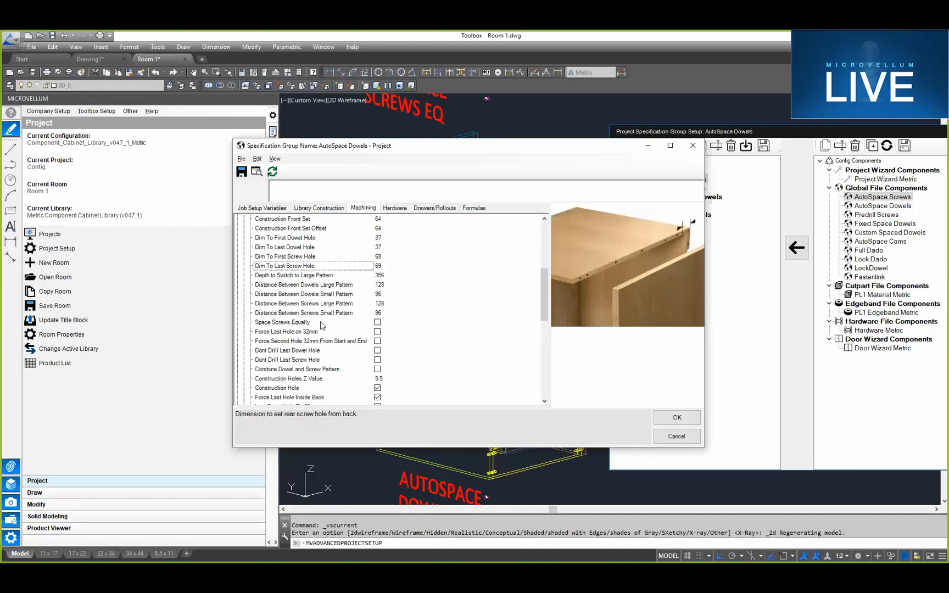
pyautogui.click(322, 331)
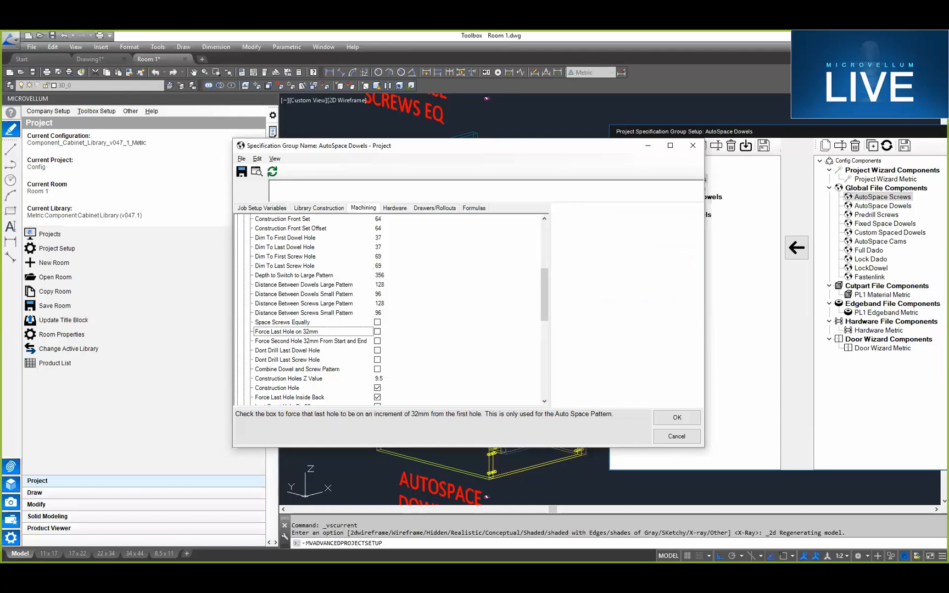
pyautogui.click(676, 436)
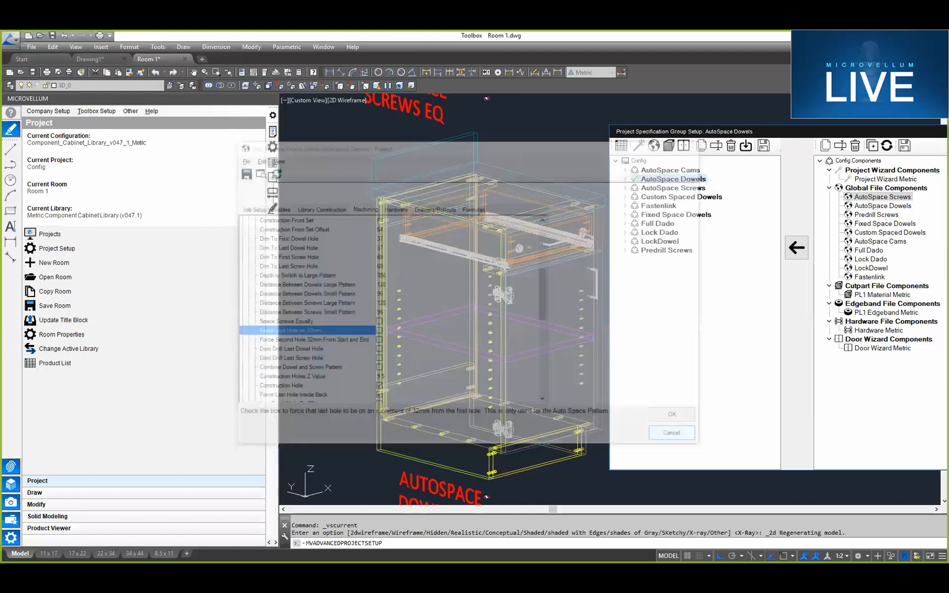
pyautogui.click(821, 135)
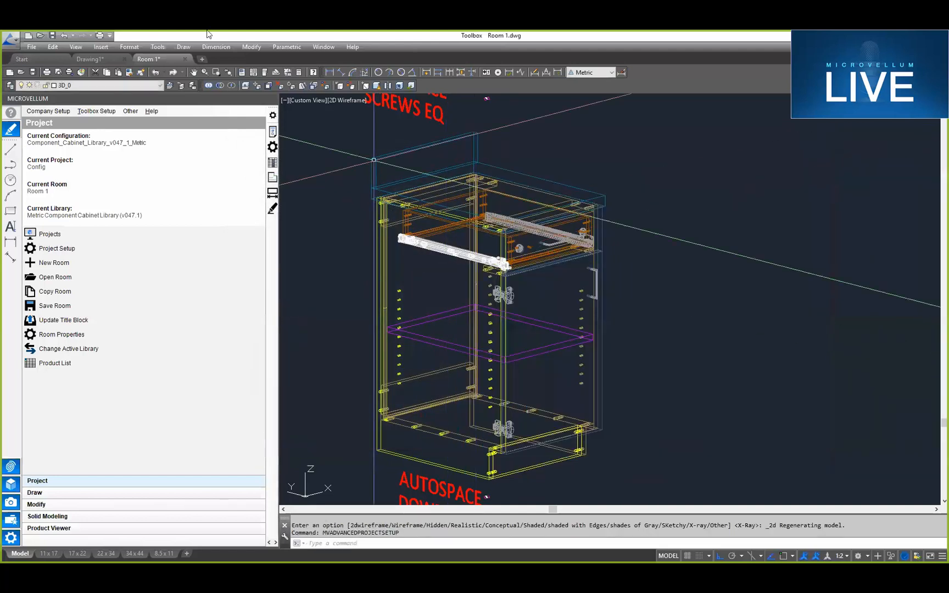
# Step: Switch the drawing to the Left view and examine the screw hole spacing dimensions along the AutoSpace Screws cabinet's bottom
pyautogui.click(303, 101)
pyautogui.click(326, 147)
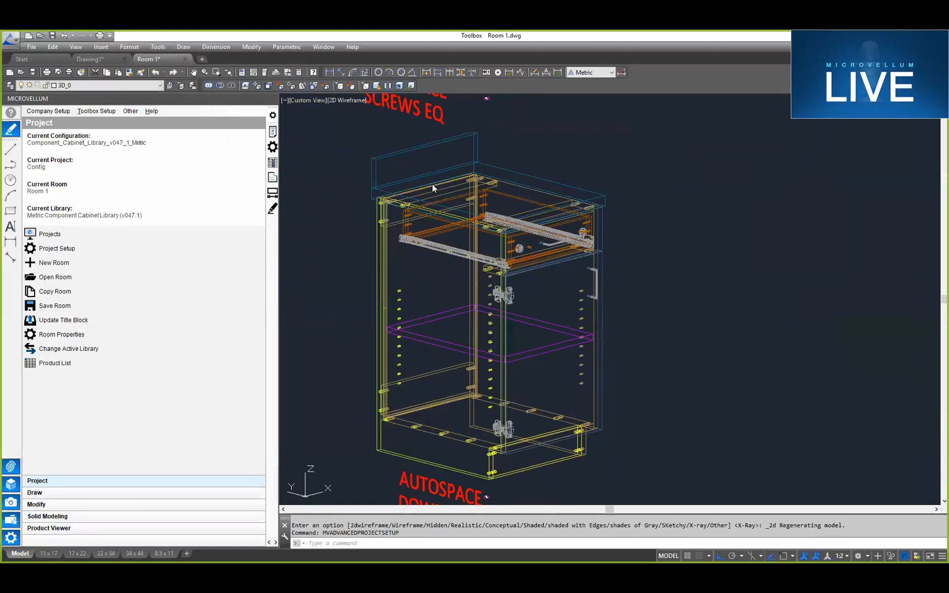
pyautogui.scroll(6, 525, 347)
pyautogui.moveTo(526, 348); pyautogui.dragTo(460, 329, button='middle')
pyautogui.scroll(2, 458, 325)
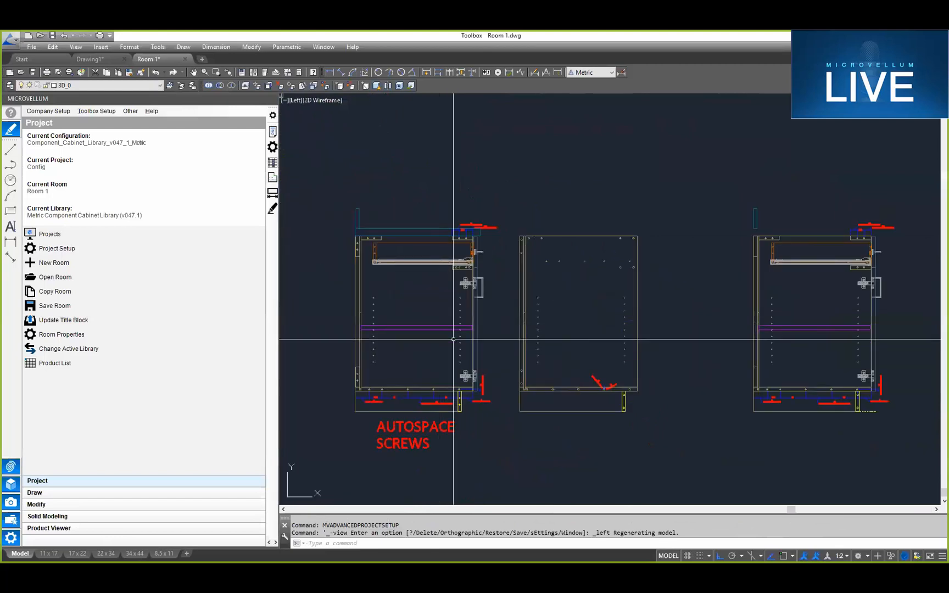
pyautogui.scroll(6, 411, 417)
pyautogui.moveTo(575, 346); pyautogui.dragTo(731, 376, button='middle')
pyautogui.scroll(2, 730, 377)
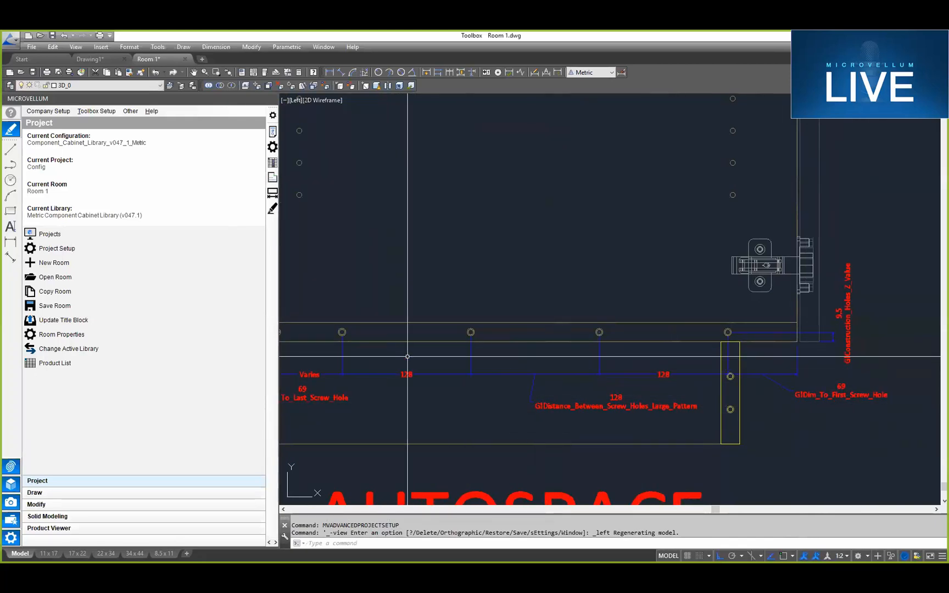
pyautogui.moveTo(376, 385); pyautogui.dragTo(491, 385, button='middle')
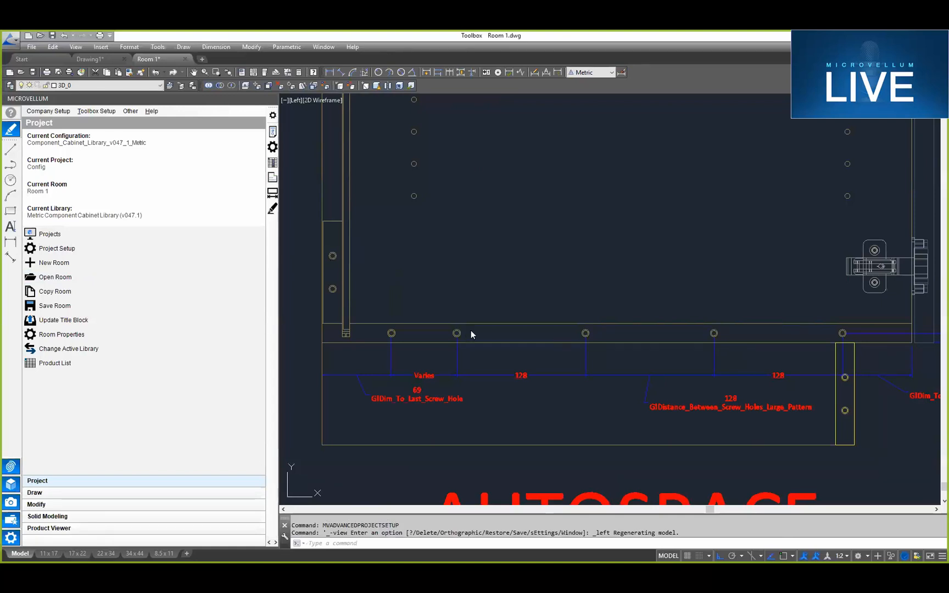
pyautogui.moveTo(713, 380); pyautogui.dragTo(601, 374, button='middle')
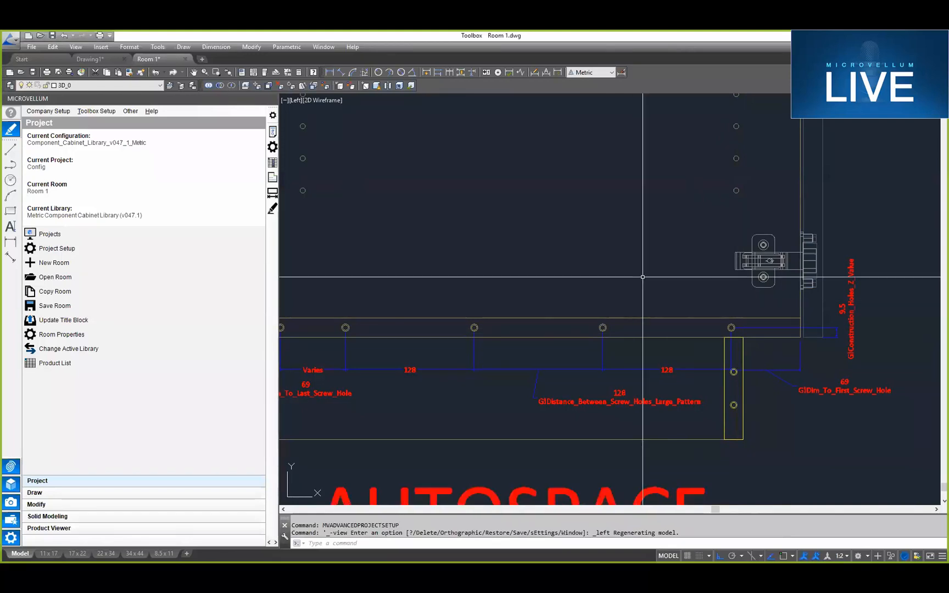
# Step: Examine the first and last screw hole dimensions on the front stretcher at the top of the AutoSpace Screws cabinet
pyautogui.scroll(-2, 618, 441)
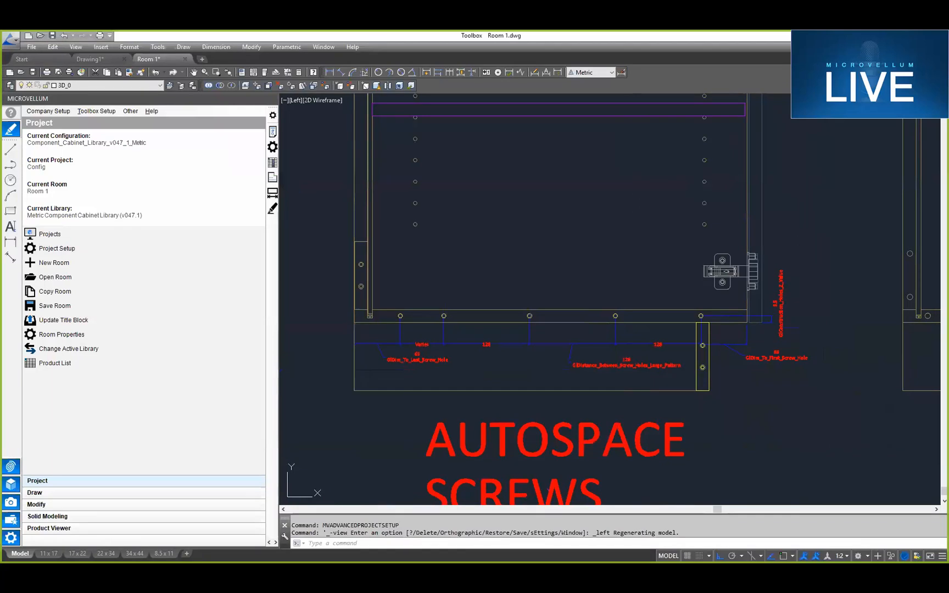
pyautogui.scroll(-4, 635, 252)
pyautogui.moveTo(638, 261); pyautogui.dragTo(592, 481, button='middle')
pyautogui.scroll(2, 626, 256)
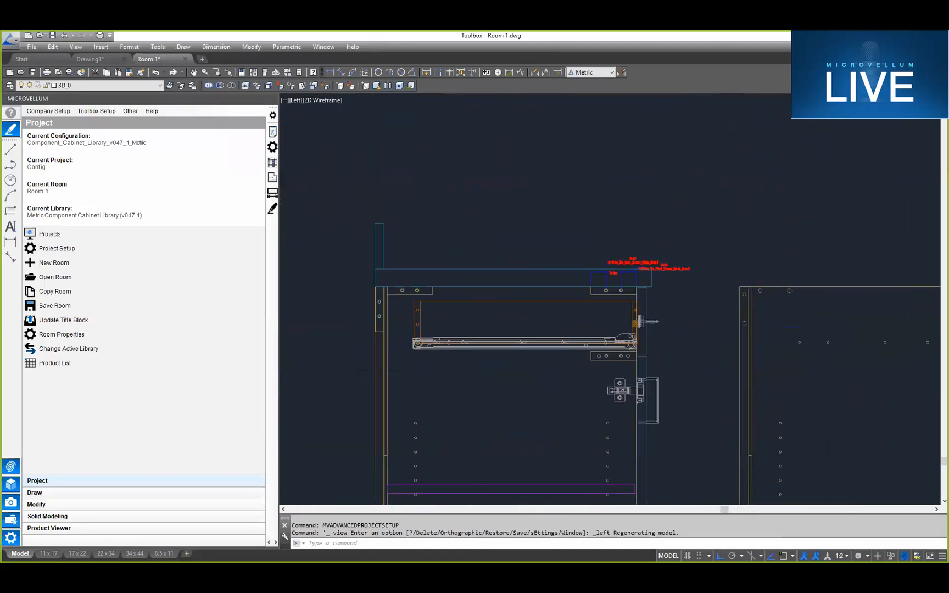
pyautogui.scroll(6, 635, 257)
pyautogui.moveTo(631, 357); pyautogui.dragTo(600, 309, button='middle')
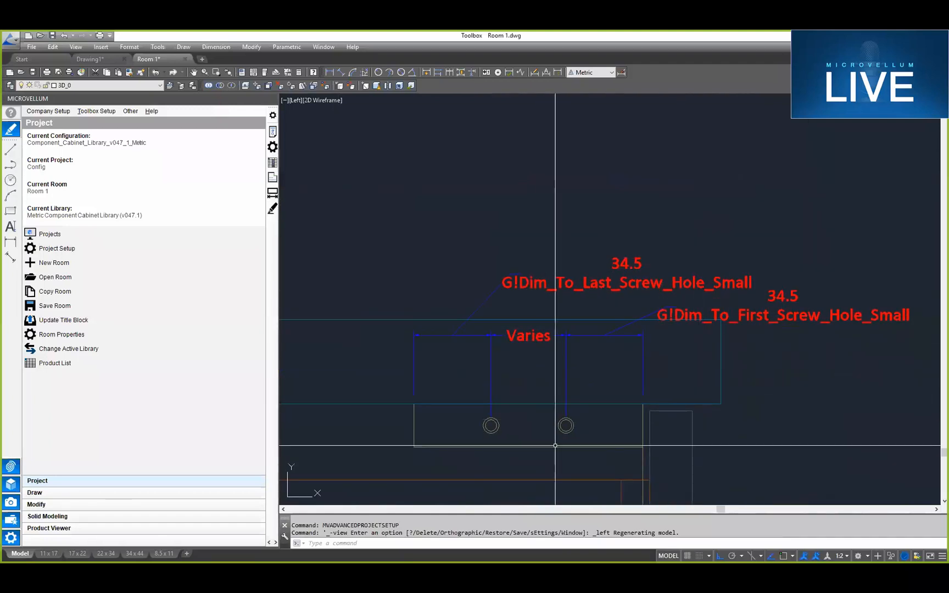
# Step: Compare the stretcher's small-part hole dimensions with the large-pattern spacing at the cabinet's bottom, ending with the whole cabinet in view
pyautogui.scroll(-8, 607, 400)
pyautogui.scroll(10, 477, 350)
pyautogui.scroll(-8, 568, 352)
pyautogui.moveTo(636, 364)
pyautogui.mouseDown(button='middle')
pyautogui.moveTo(635, 345)
pyautogui.moveTo(582, 261)
pyautogui.mouseUp(button='middle')
pyautogui.moveTo(734, 440); pyautogui.dragTo(678, 333, button='middle')
pyautogui.scroll(-2, 677, 333)
pyautogui.moveTo(688, 443); pyautogui.dragTo(686, 438, button='middle')
pyautogui.scroll(6, 682, 431)
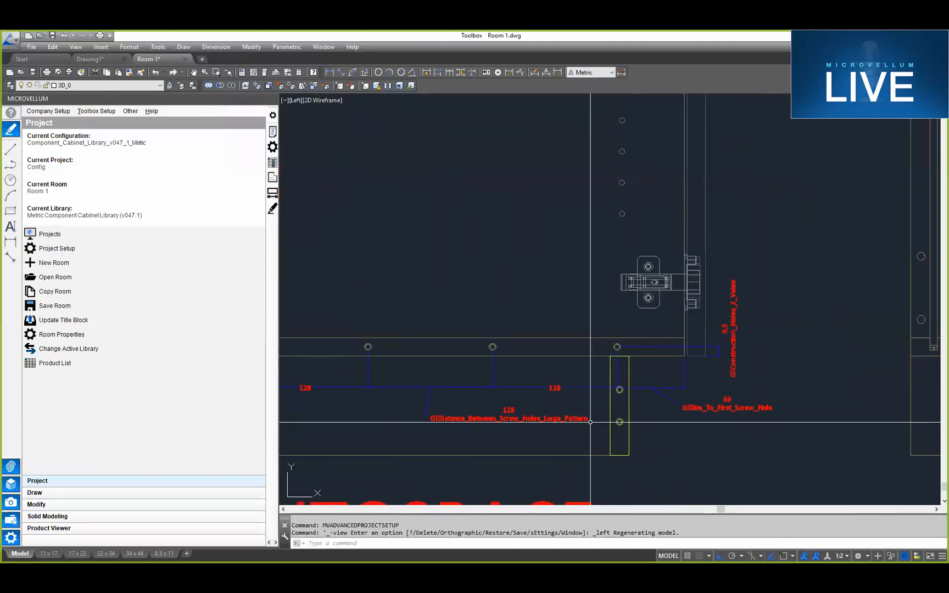
pyautogui.scroll(-2, 575, 299)
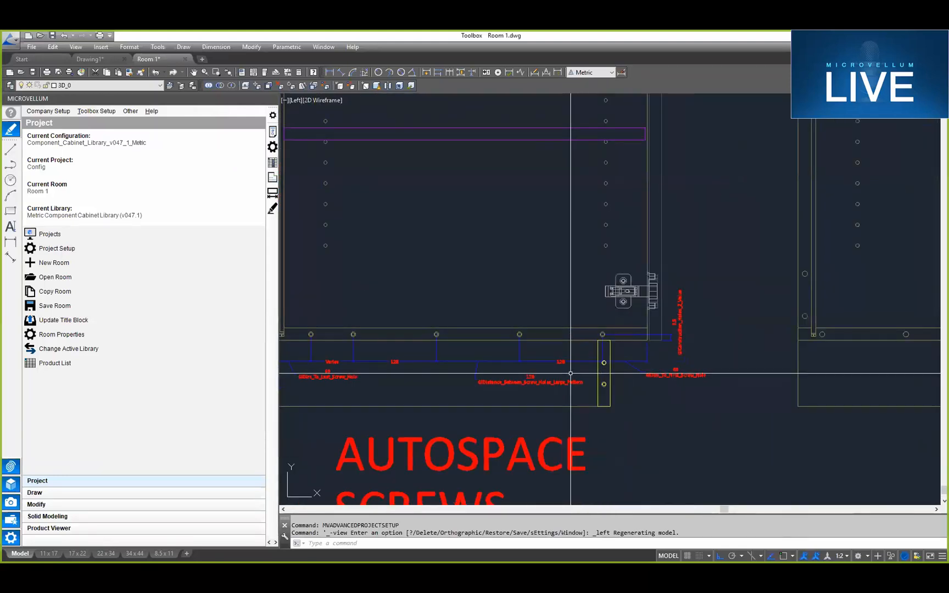
pyautogui.scroll(-4, 565, 406)
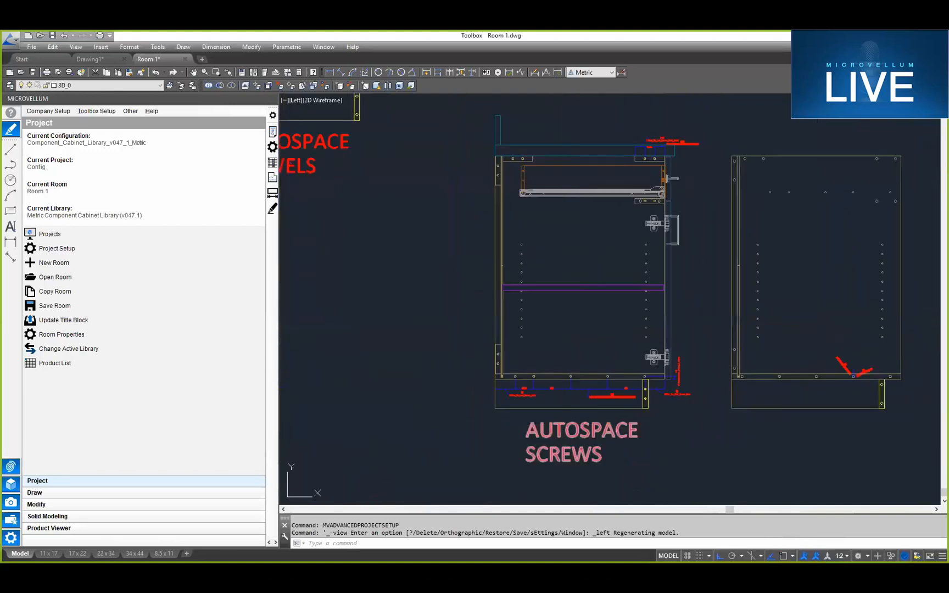
pyautogui.press('Escape')
pyautogui.press('Escape')
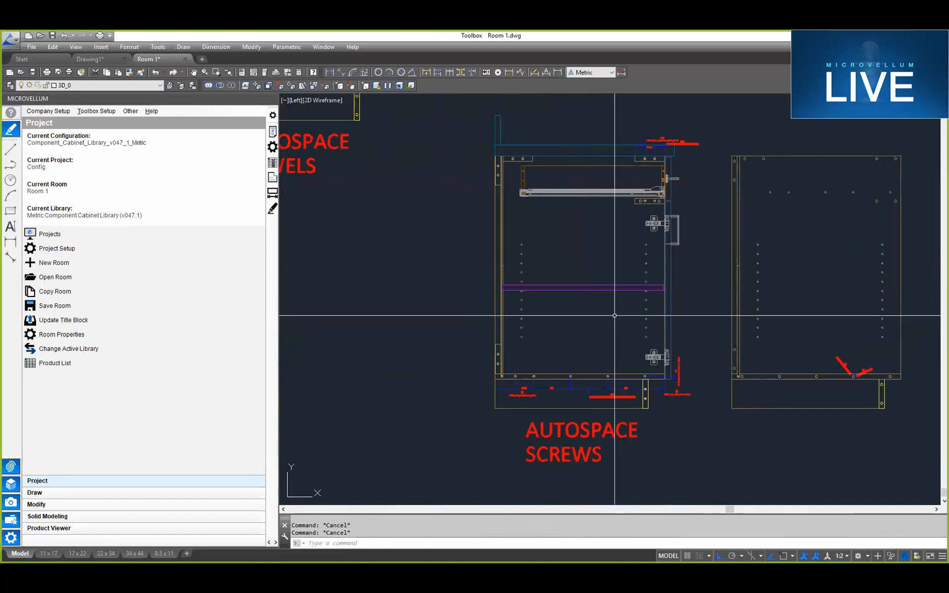
# Step: Reopen the advanced project setup, make AutoSpace Dowels the active group and display the Machining category of its global variables
pyautogui.click(103, 110)
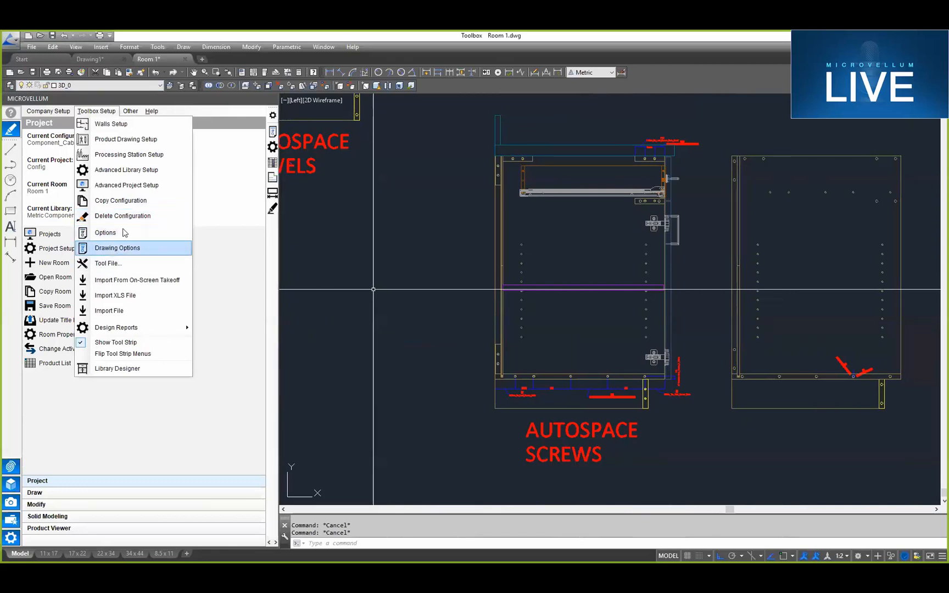
pyautogui.click(123, 185)
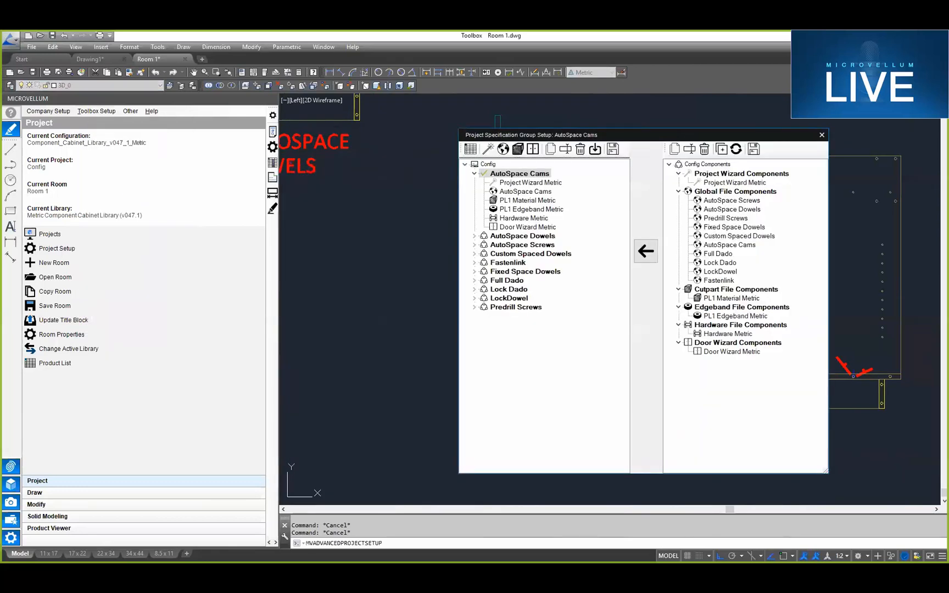
pyautogui.click(524, 236)
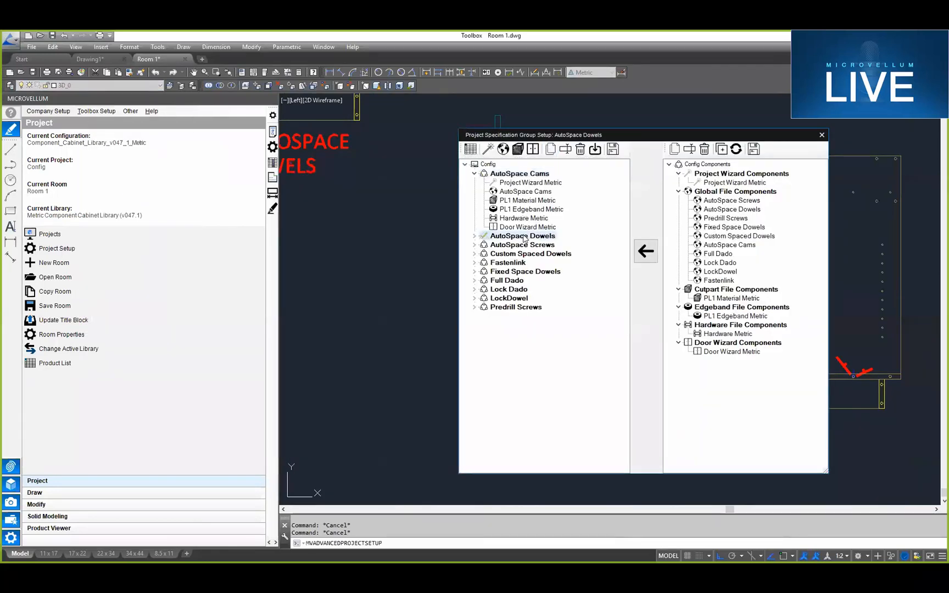
pyautogui.click(503, 149)
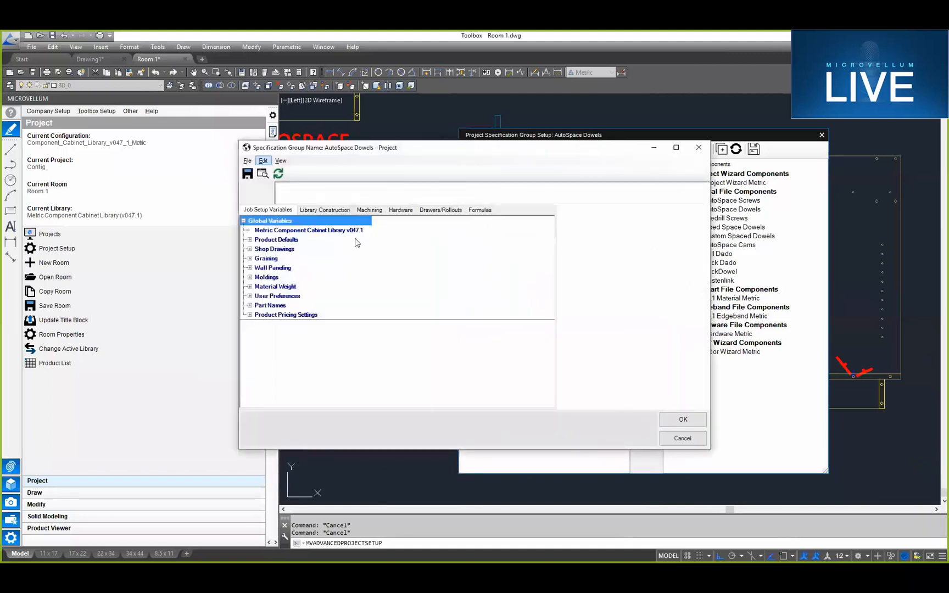
pyautogui.click(370, 210)
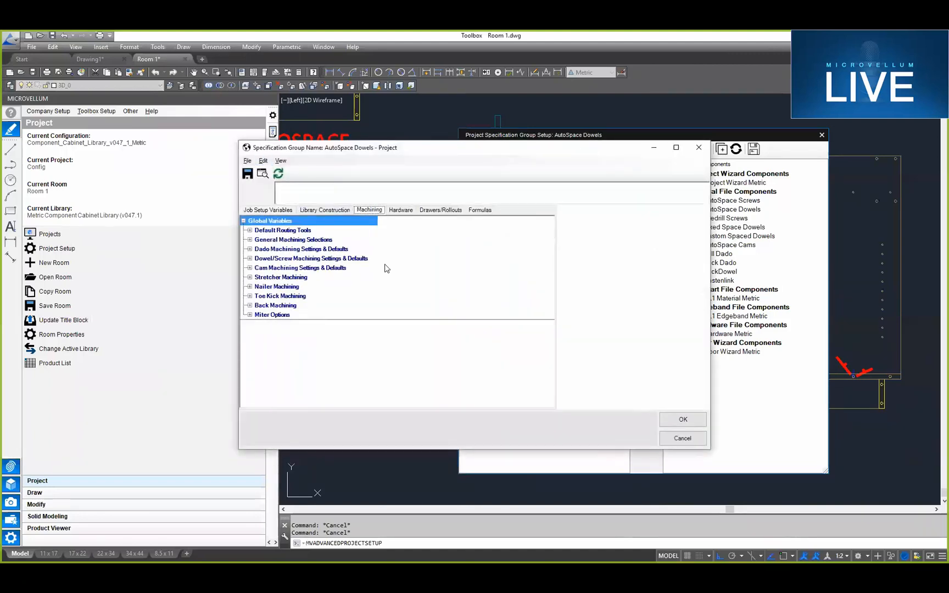
# Step: Expand the Dowel/Screw Machining Settings & Defaults and review all Hole Locations values, including the small-part dowel and screw dimensions
pyautogui.click(250, 258)
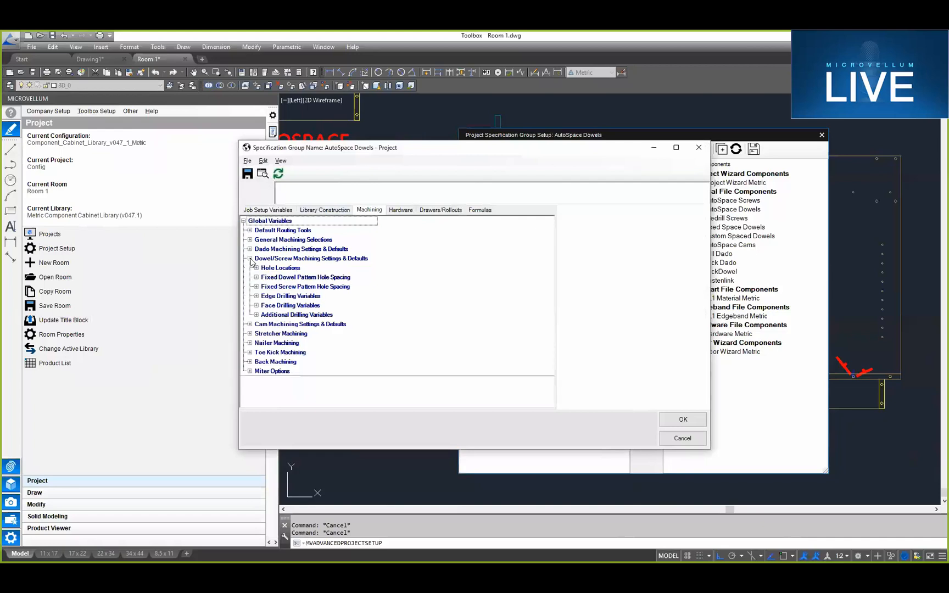
pyautogui.click(255, 267)
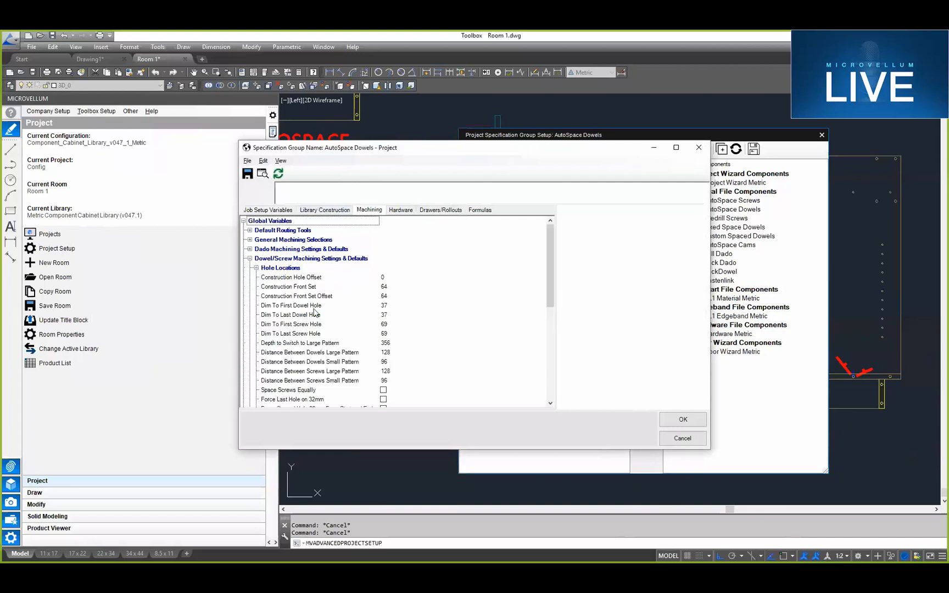
pyautogui.scroll(-5, 315, 312)
pyautogui.scroll(-1, 315, 312)
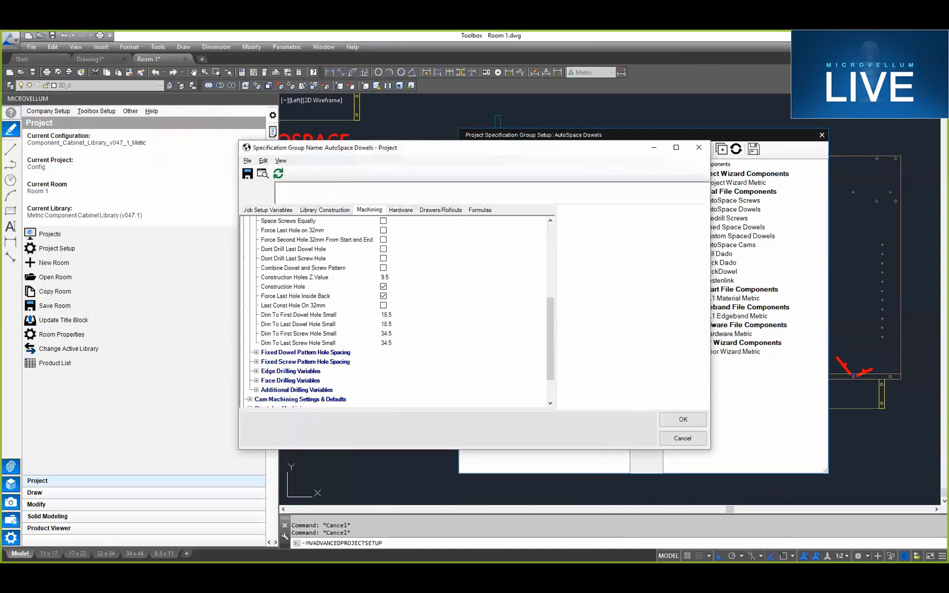
pyautogui.scroll(-1, 316, 312)
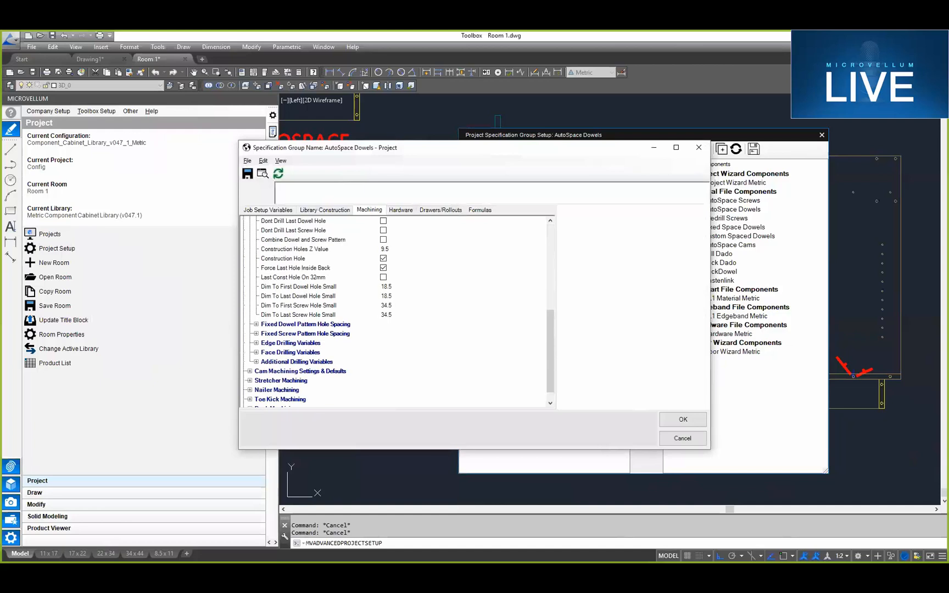
# Step: Review the Edge and Face Drilling Variables of the AutoSpace Dowels group, then leave the project setup without saving changes
pyautogui.click(256, 353)
pyautogui.click(291, 344)
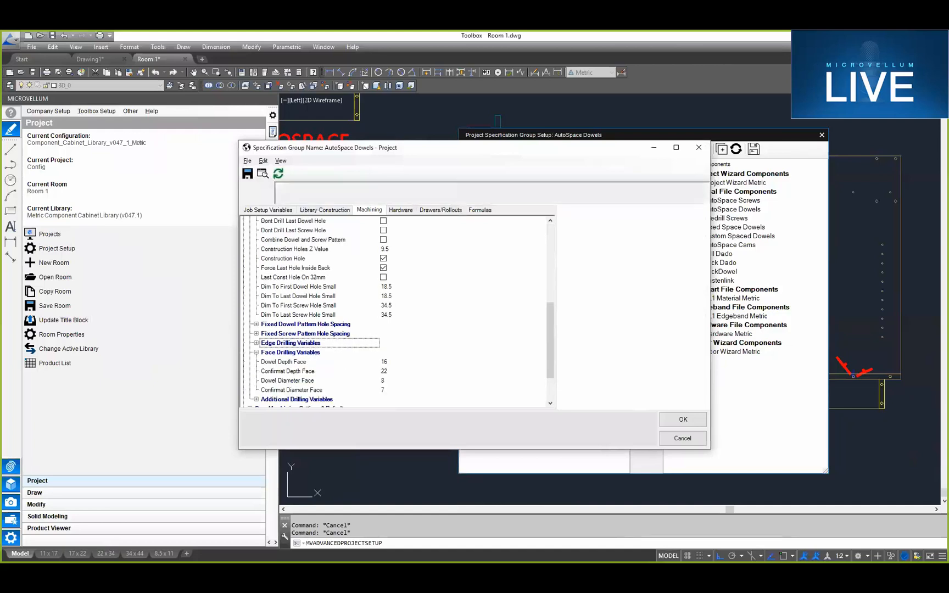
pyautogui.click(256, 343)
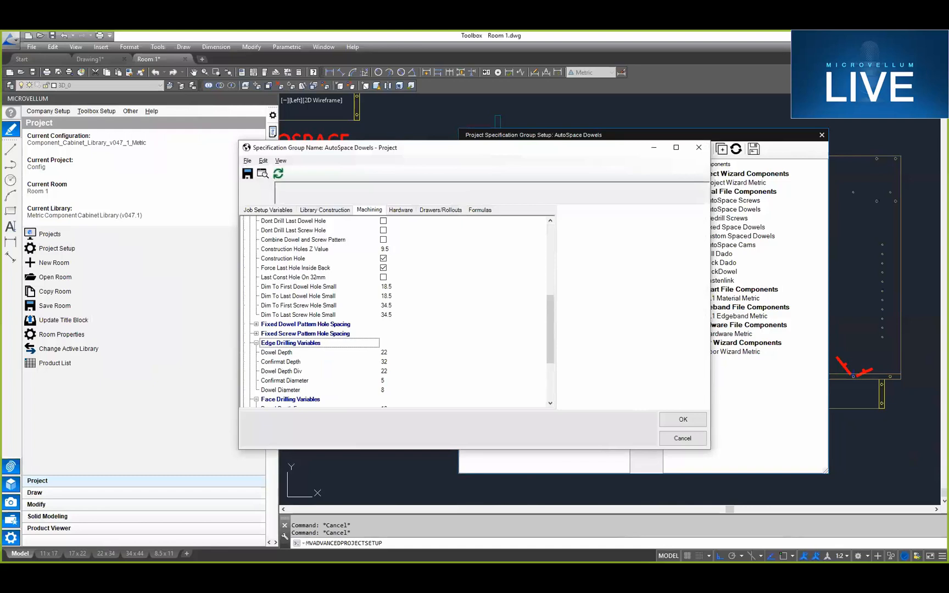
pyautogui.scroll(-2, 396, 310)
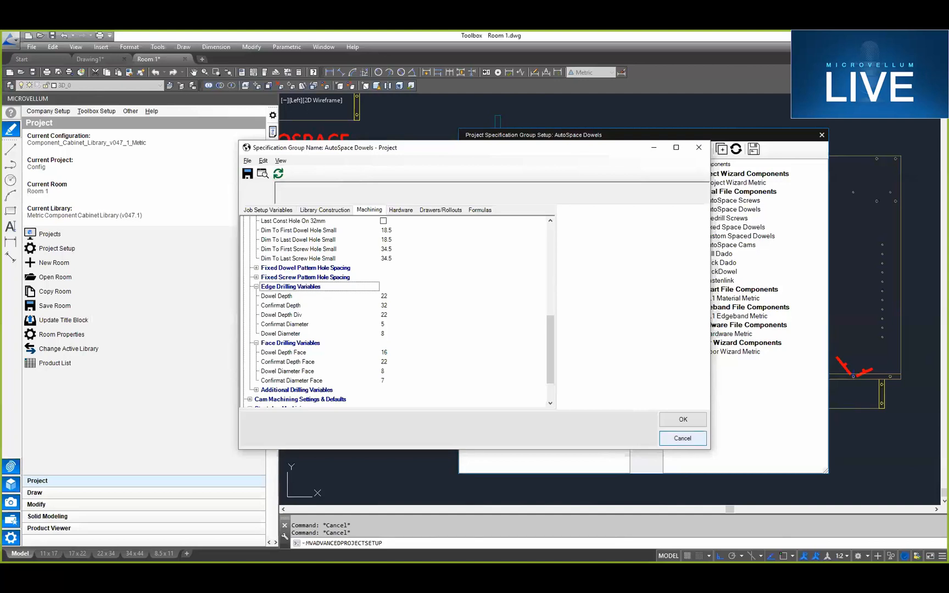
pyautogui.click(682, 438)
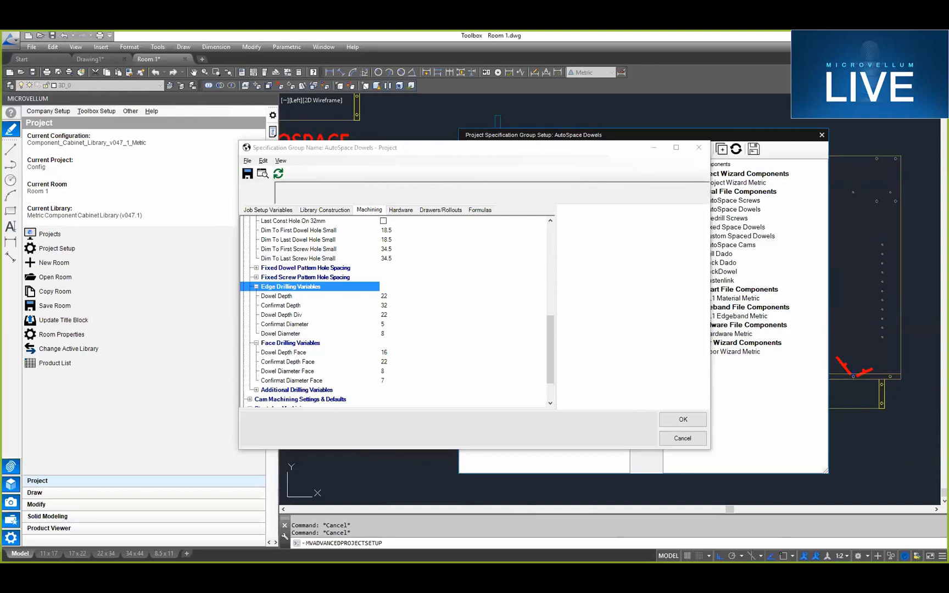
pyautogui.click(682, 438)
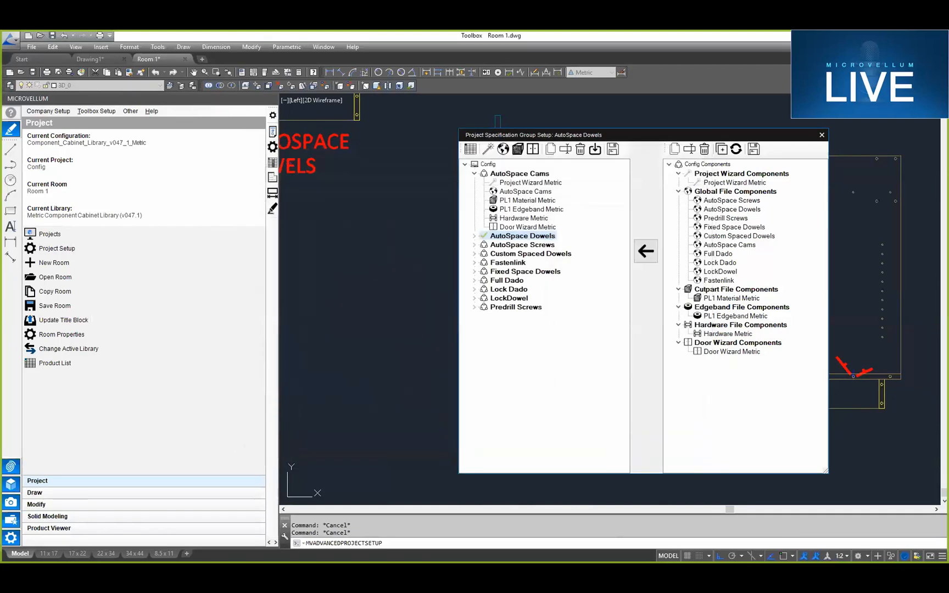
pyautogui.click(822, 134)
# Step: Examine the fixed dowel hole dimensions and the Construction_Holes_Z_Value along the bottom of the Fixed Dowels cabinet
pyautogui.scroll(-3, 621, 209)
pyautogui.moveTo(430, 276)
pyautogui.mouseDown(button='middle')
pyautogui.moveTo(574, 400)
pyautogui.moveTo(581, 355)
pyautogui.mouseUp(button='middle')
pyautogui.moveTo(492, 281); pyautogui.dragTo(702, 489, button='middle')
pyautogui.scroll(4, 599, 339)
pyautogui.scroll(1, 395, 315)
pyautogui.moveTo(411, 316); pyautogui.dragTo(506, 324, button='middle')
pyautogui.scroll(-1, 517, 334)
pyautogui.scroll(2, 518, 334)
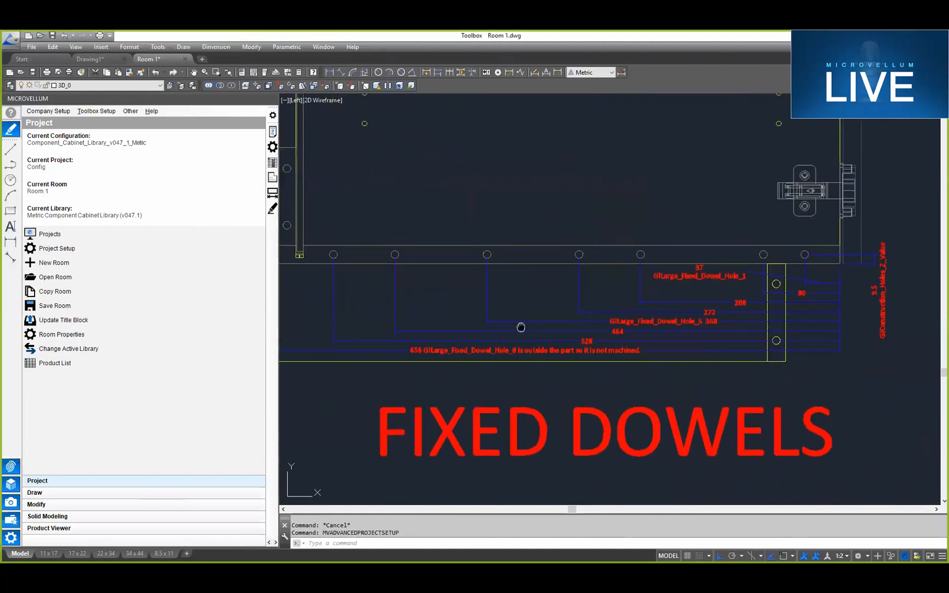
pyautogui.scroll(1, 574, 283)
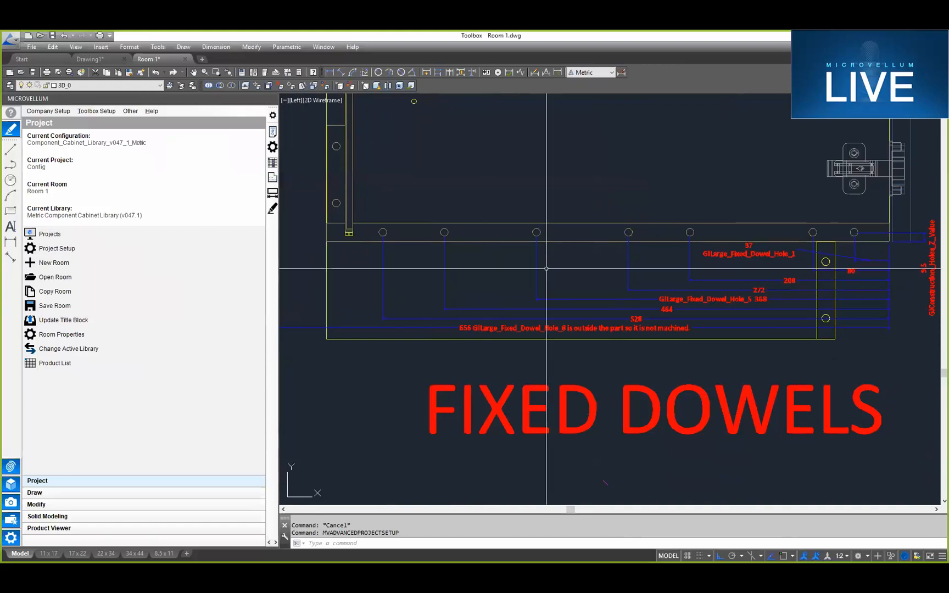
pyautogui.moveTo(911, 240); pyautogui.dragTo(835, 244, button='middle')
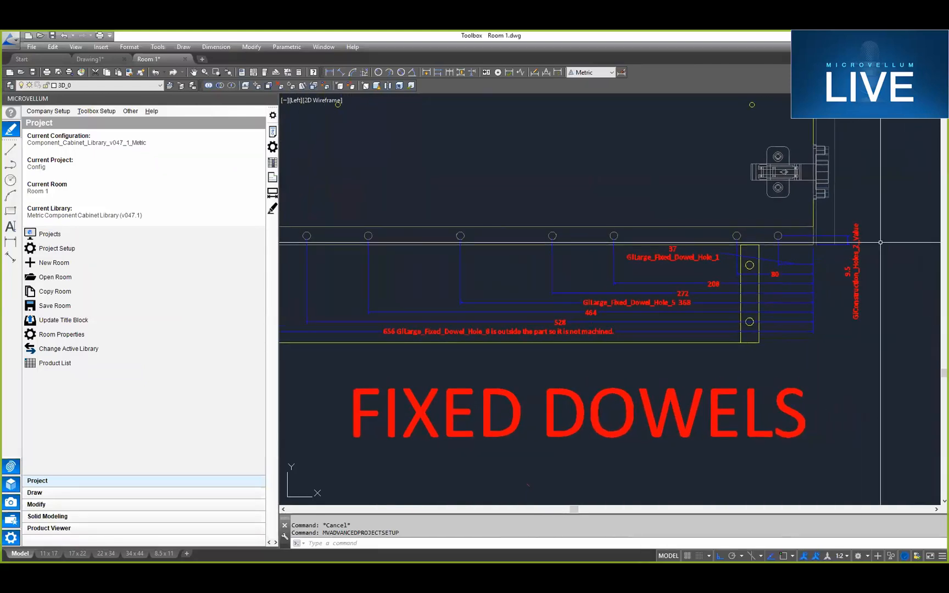
pyautogui.scroll(2, 846, 247)
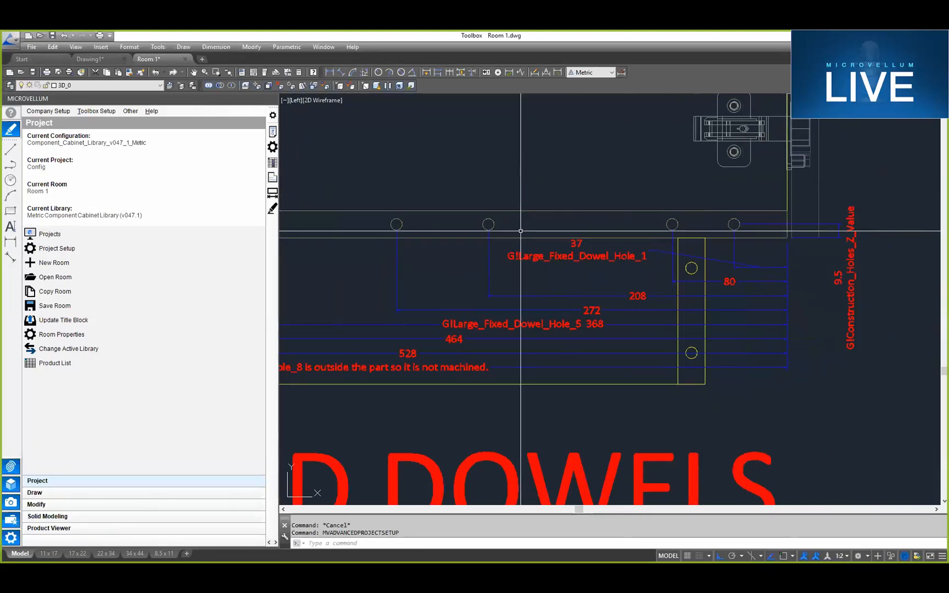
# Step: Reopen the advanced project setup, make Fixed Space Dowels the active group and display its General Machining Selections
pyautogui.click(97, 111)
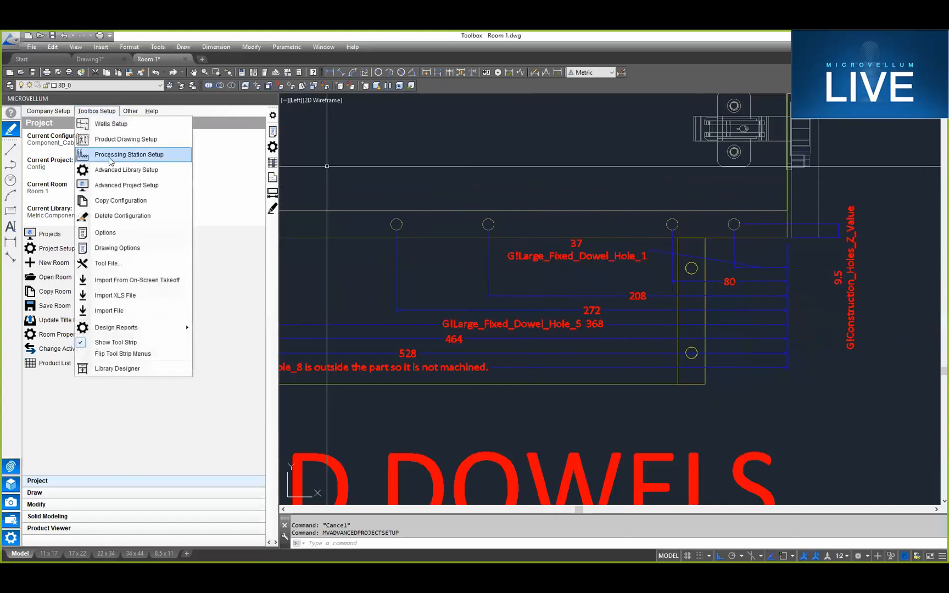
pyautogui.click(117, 187)
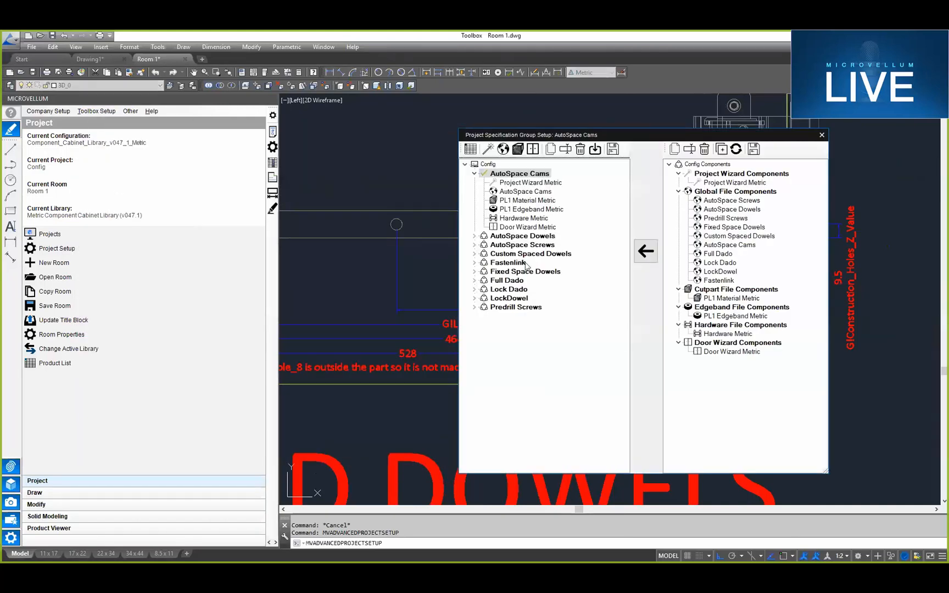
pyautogui.click(508, 262)
pyautogui.click(524, 273)
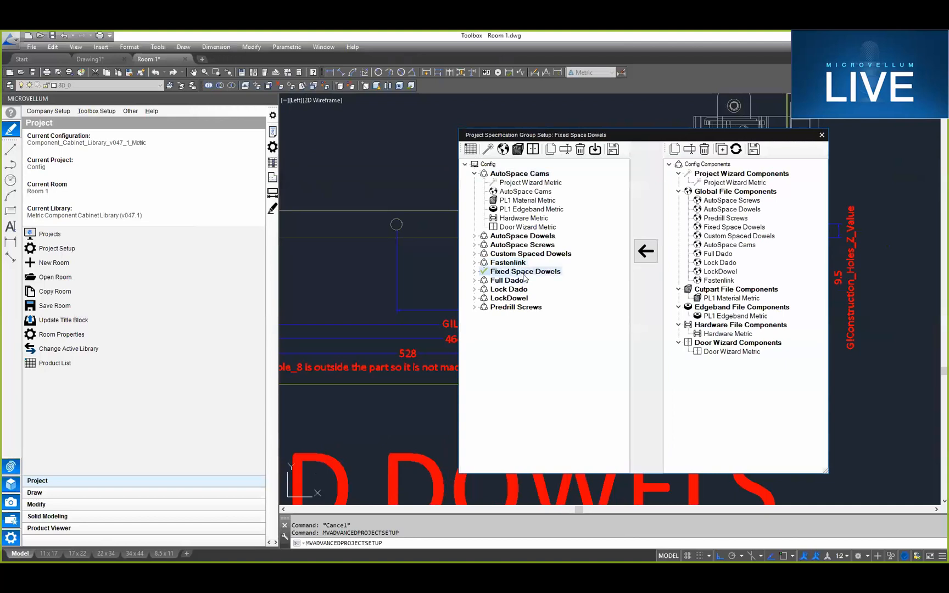
pyautogui.click(503, 149)
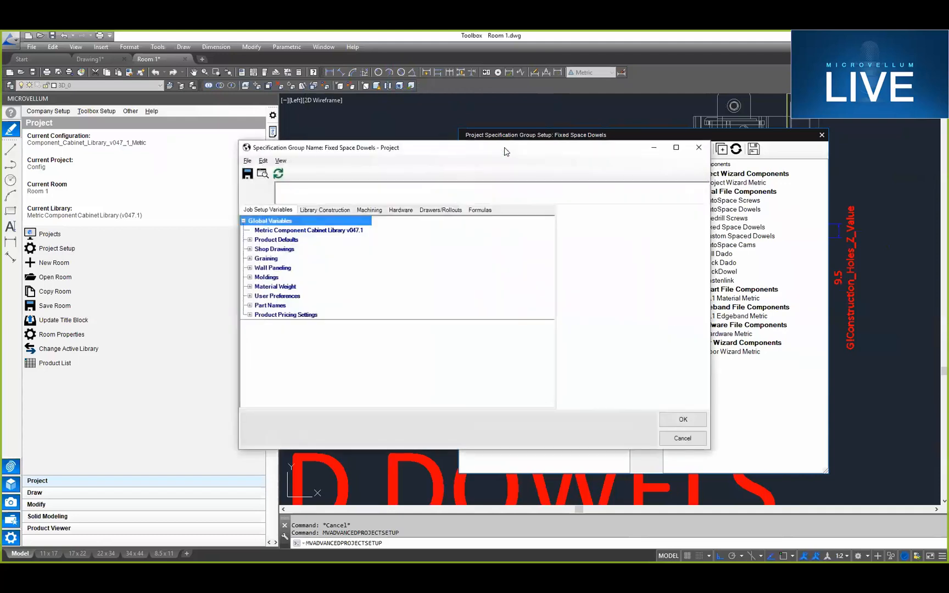
pyautogui.click(370, 211)
pyautogui.click(249, 240)
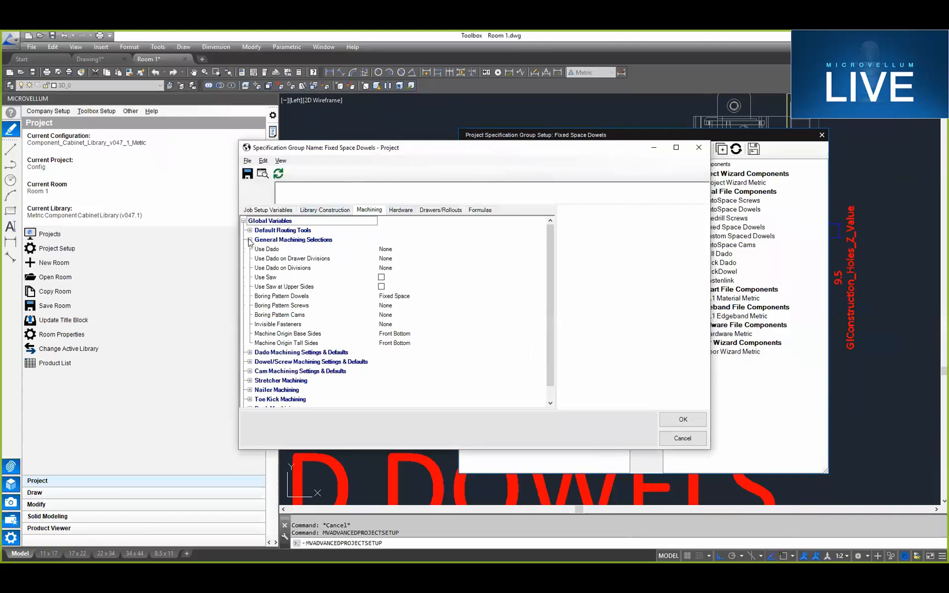
# Step: Review the group's Hole Locations and the description of Small Fixed Dowel Hole 2 under Fixed Dowel Pattern Hole Spacing
pyautogui.click(250, 362)
pyautogui.scroll(-2, 250, 361)
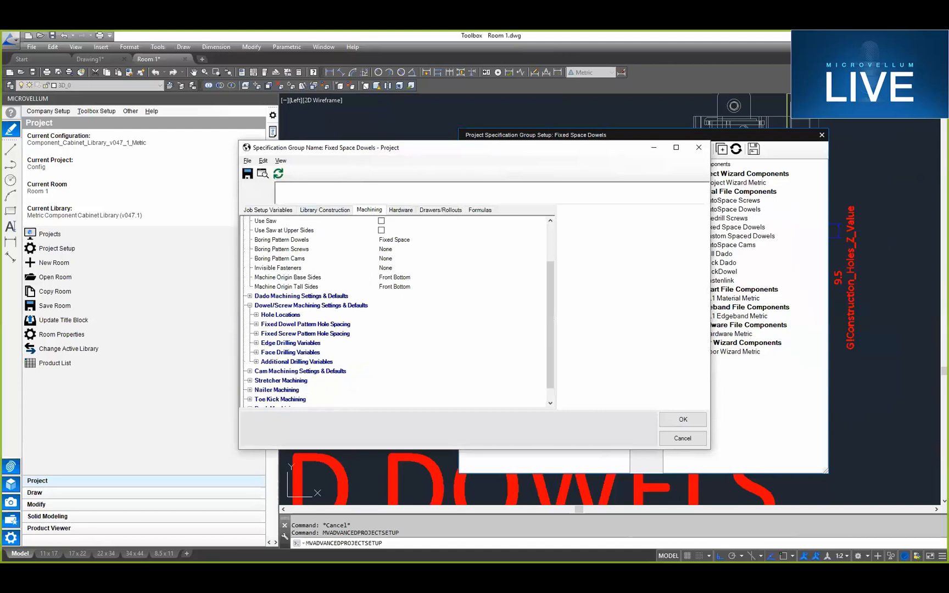
pyautogui.click(256, 315)
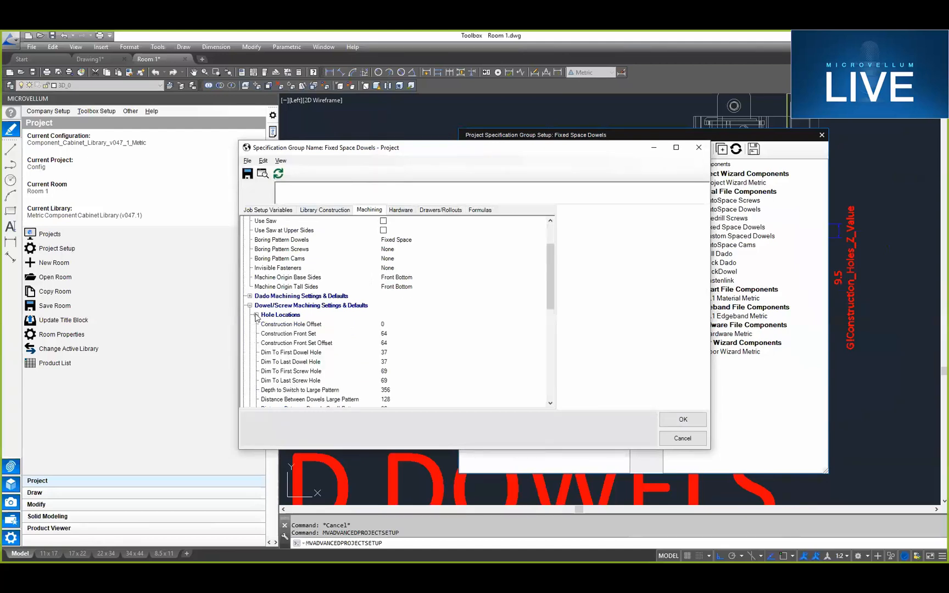
pyautogui.scroll(-9, 264, 319)
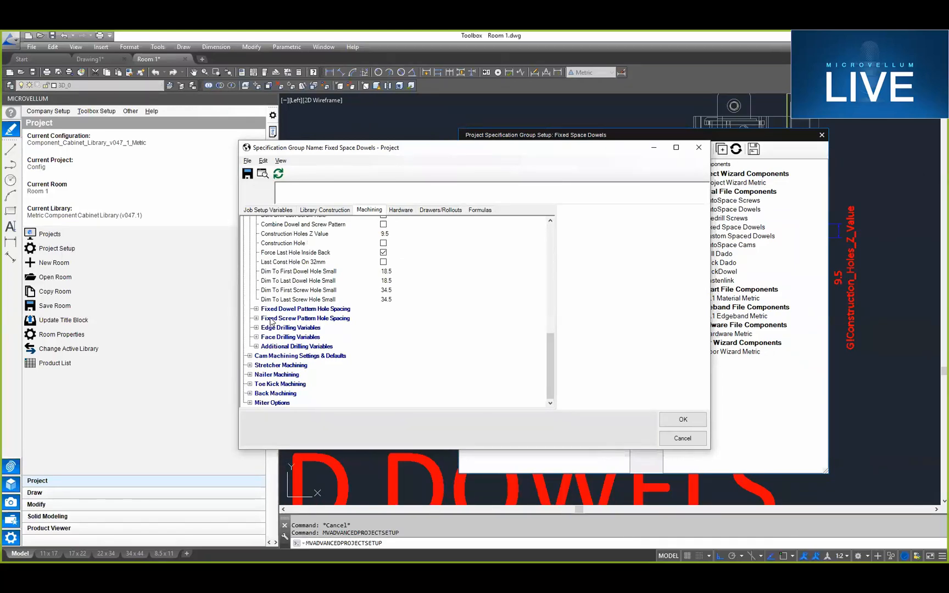
pyautogui.click(256, 309)
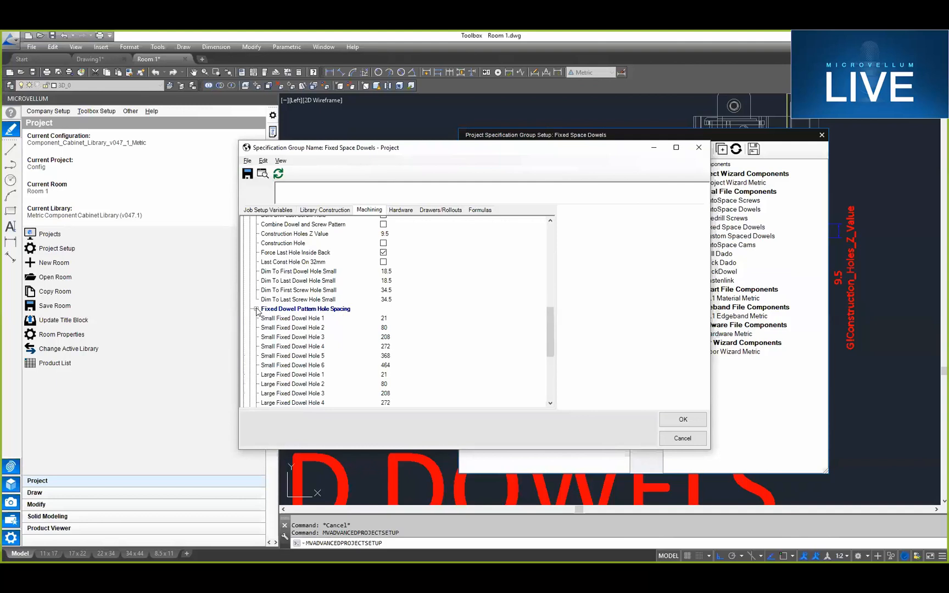
pyautogui.click(291, 328)
pyautogui.scroll(-2, 305, 318)
pyautogui.scroll(2, 305, 317)
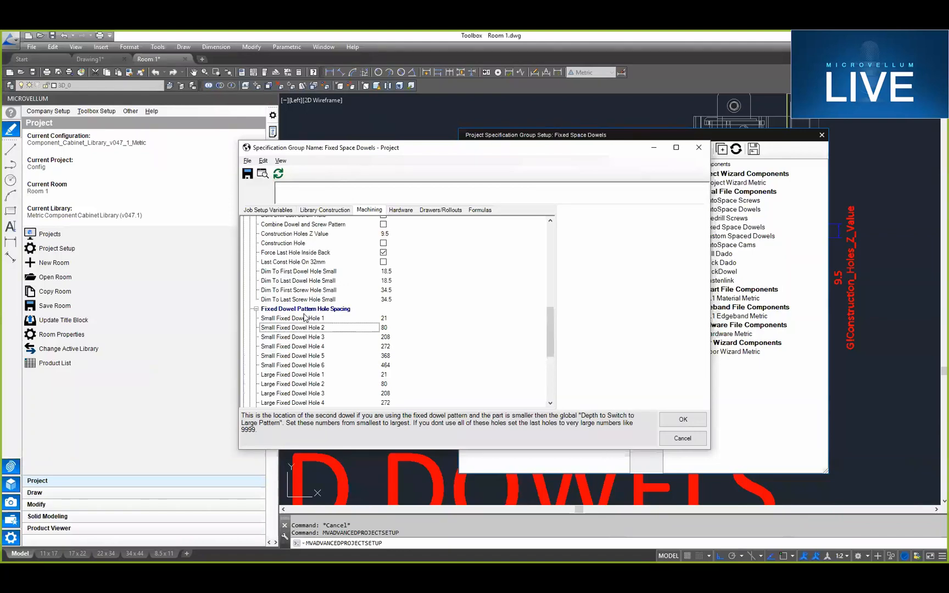
# Step: Collapse Hole Locations, review the Large Fixed Dowel Hole values from 1 to 11, and close the project setup without editing them
pyautogui.scroll(10, 305, 318)
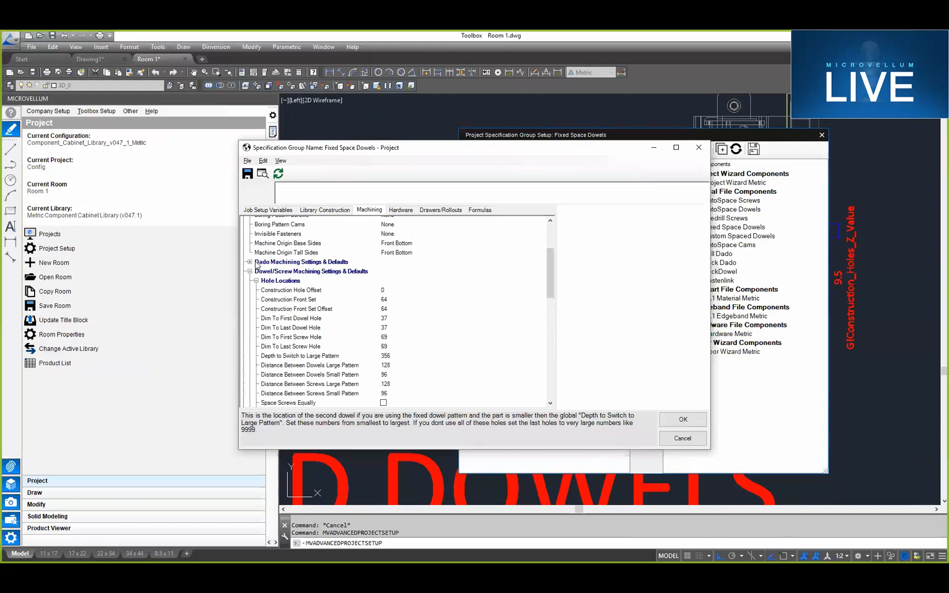
pyautogui.click(257, 281)
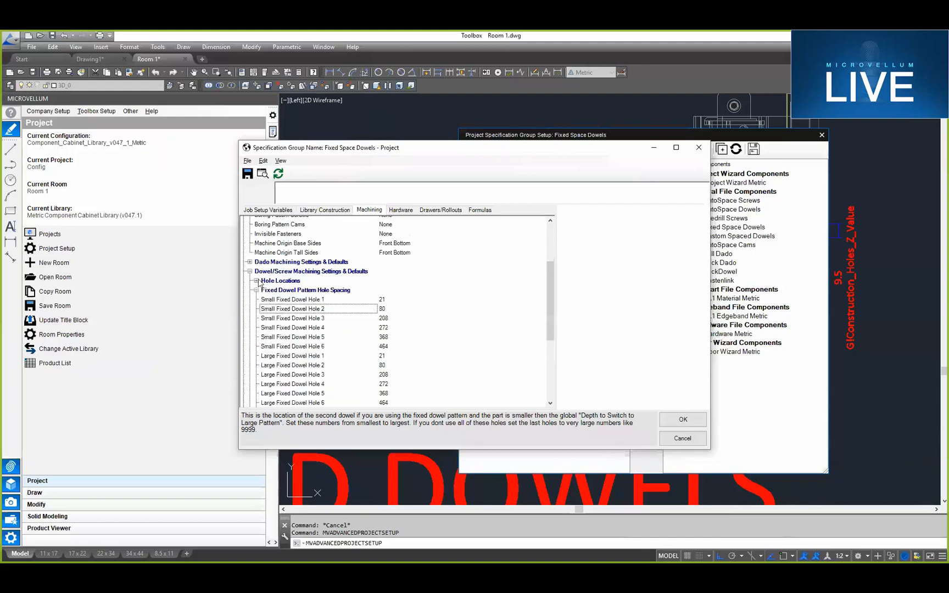
pyautogui.scroll(-1, 269, 283)
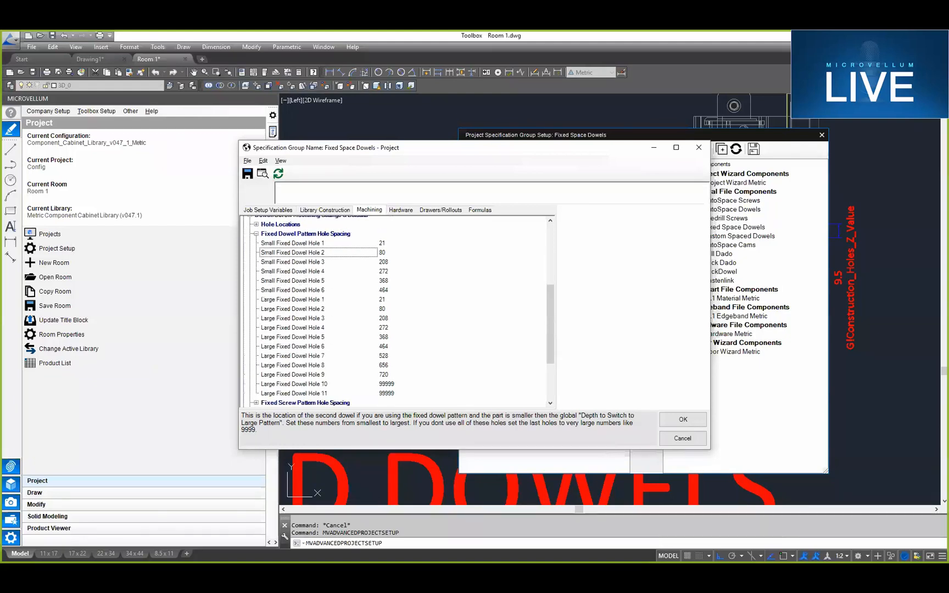
pyautogui.click(296, 327)
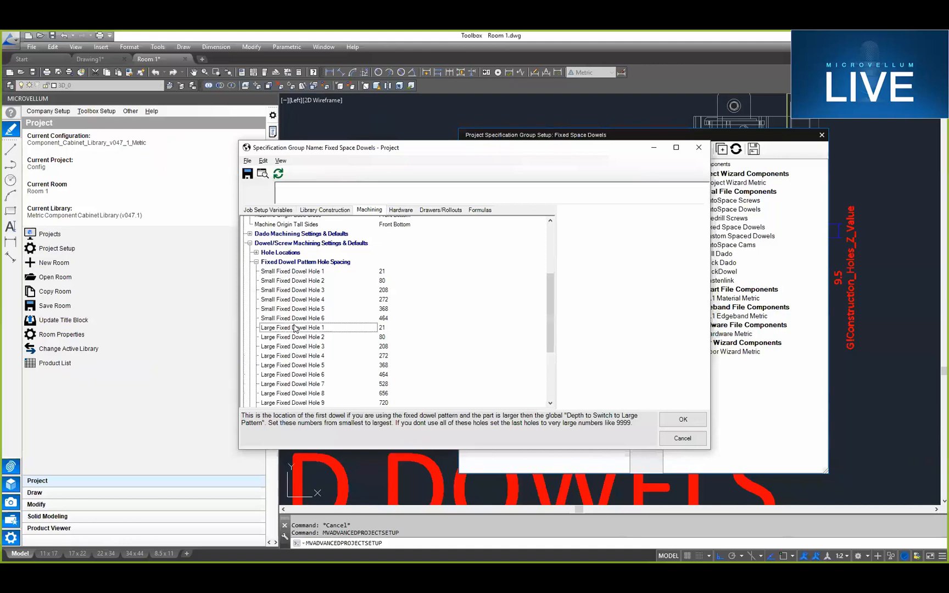
pyautogui.scroll(-2, 348, 332)
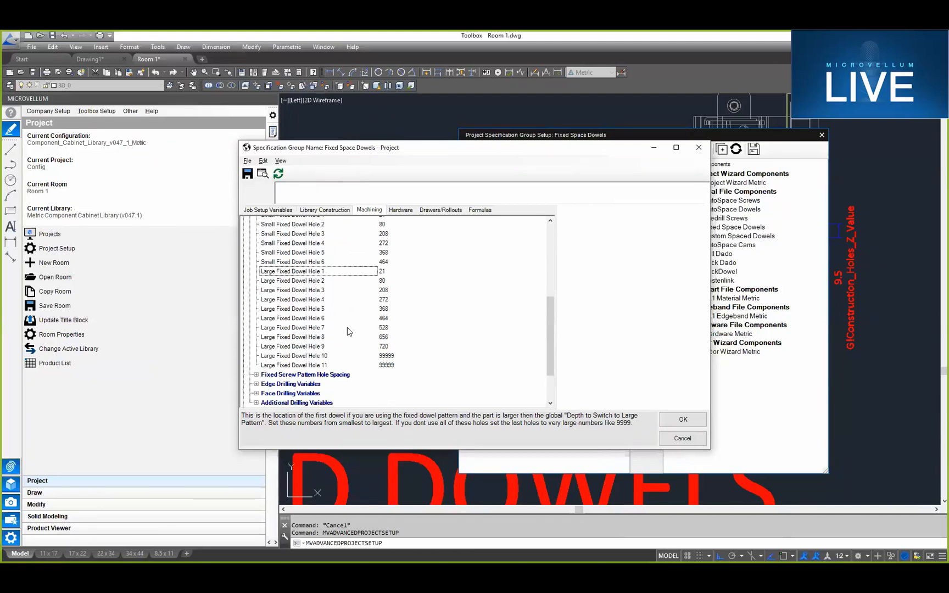
pyautogui.click(384, 273)
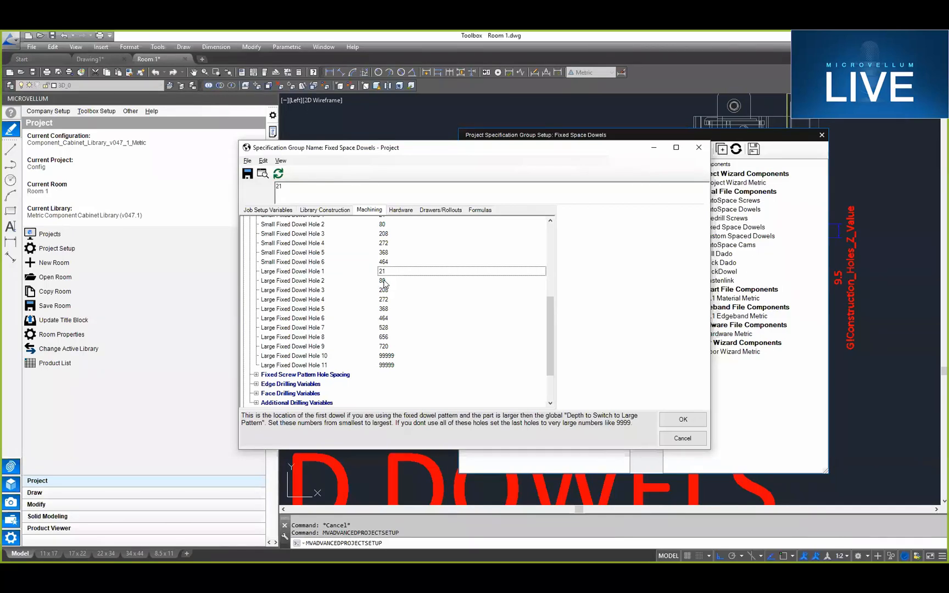
pyautogui.click(698, 147)
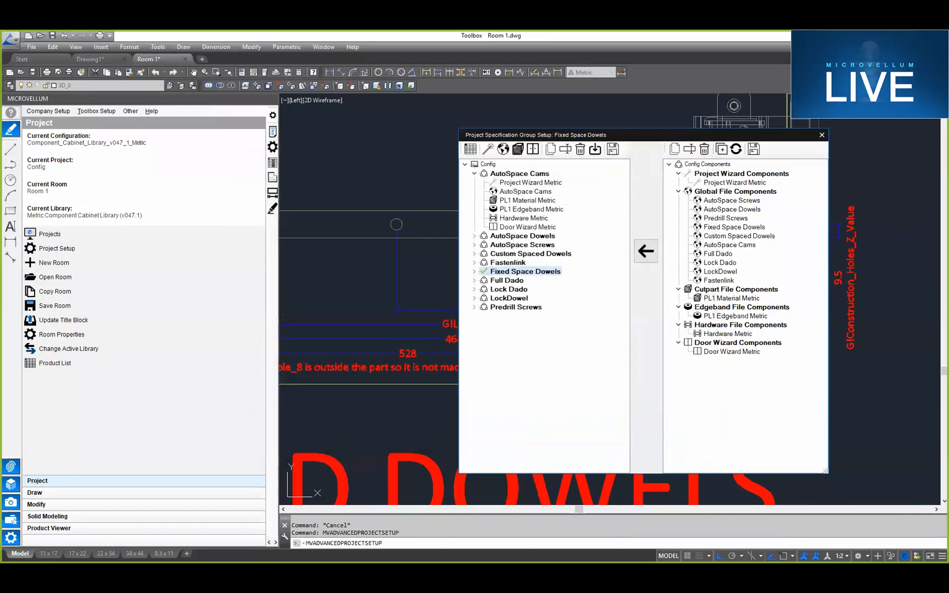
pyautogui.click(822, 136)
# Step: Compare the Fixed Dowels cabinet's bottom hole dimensions from Large_Fixed_Dowel_Hole_1 at the front to Large_Fixed_Dowel_Hole_8 beyond the back
pyautogui.scroll(-2, 703, 262)
pyautogui.moveTo(704, 262); pyautogui.dragTo(702, 282, button='middle')
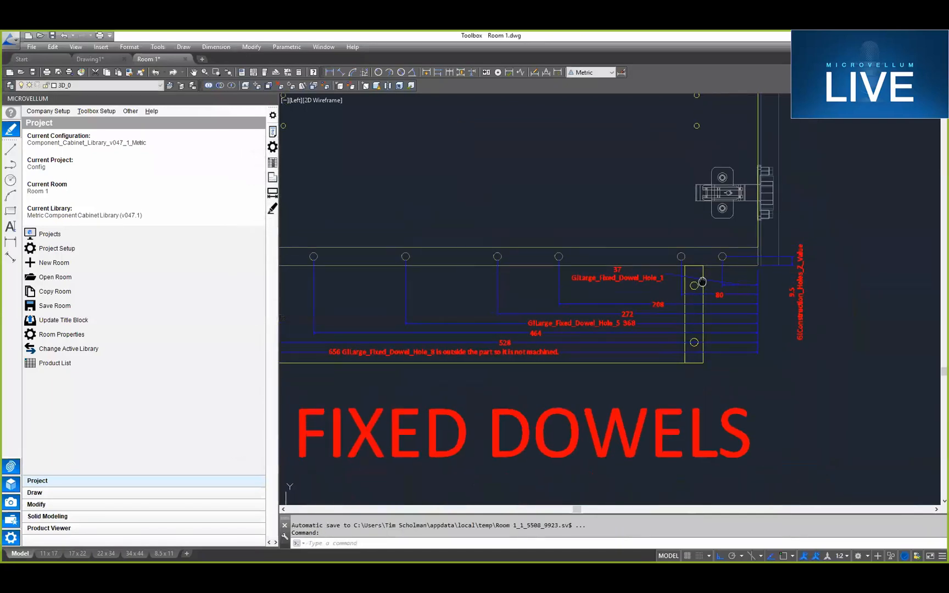
pyautogui.scroll(2, 705, 261)
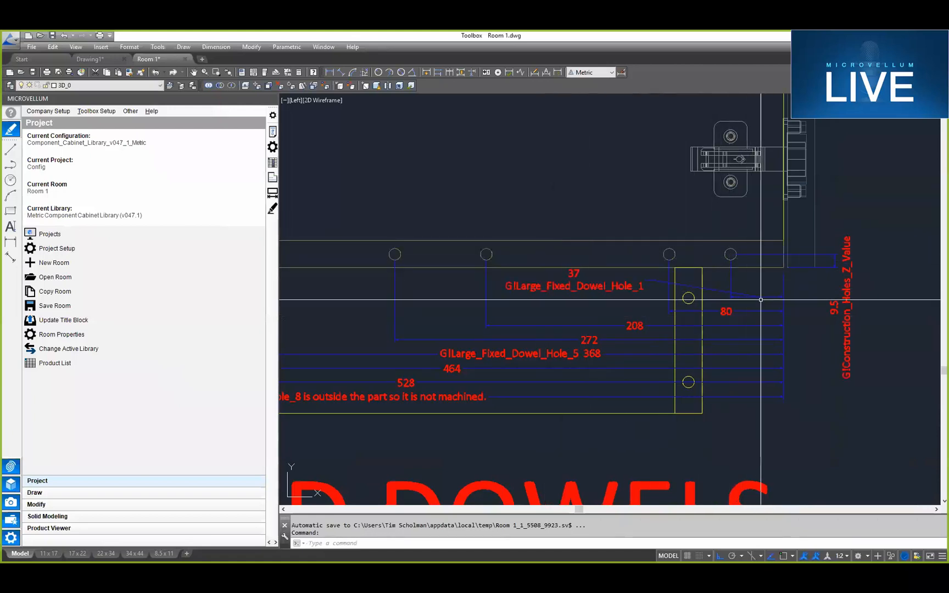
pyautogui.scroll(-2, 412, 316)
pyautogui.moveTo(412, 316); pyautogui.dragTo(639, 320, button='middle')
pyautogui.moveTo(294, 346); pyautogui.dragTo(355, 334, button='middle')
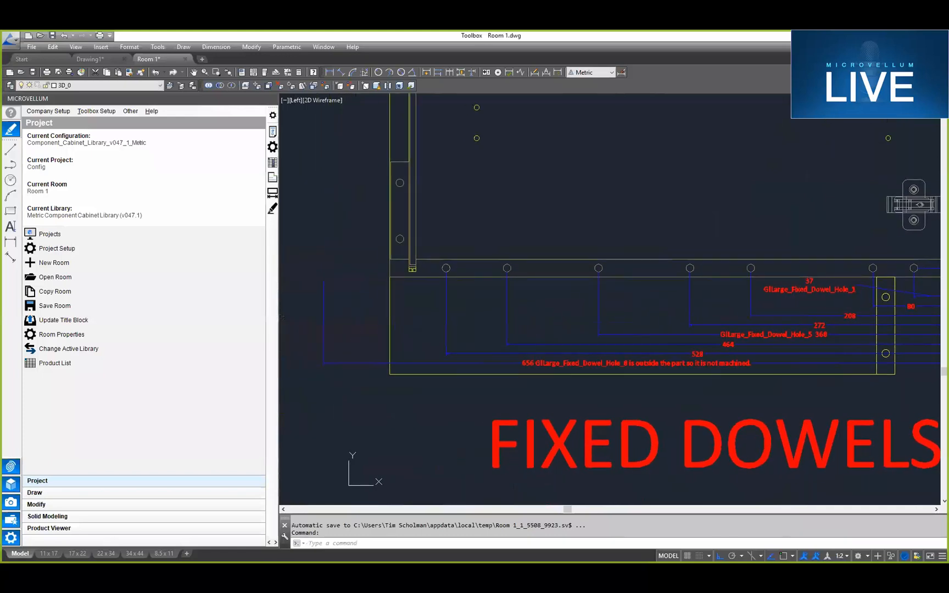
pyautogui.scroll(-1, 470, 334)
pyautogui.scroll(2, 382, 326)
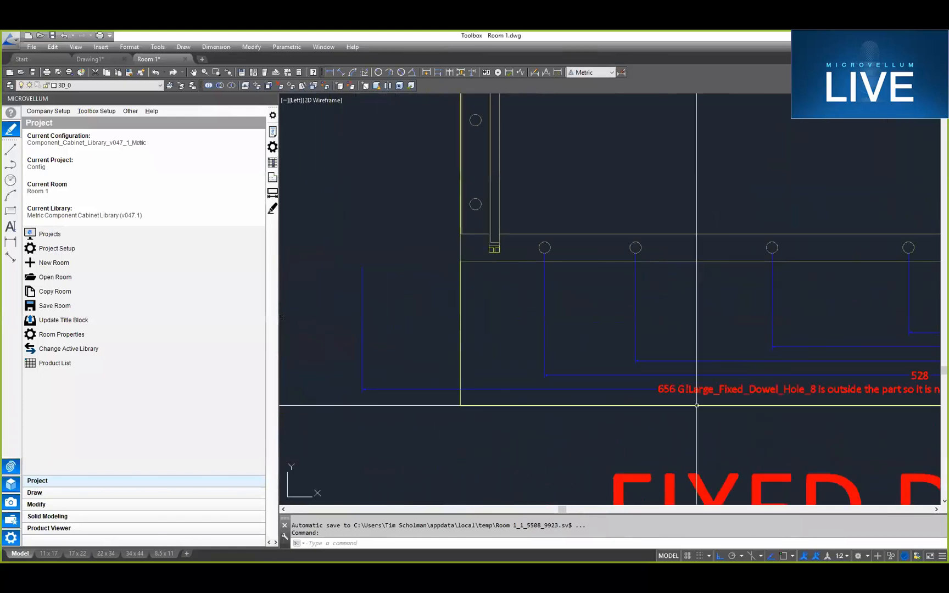
pyautogui.scroll(2, 634, 388)
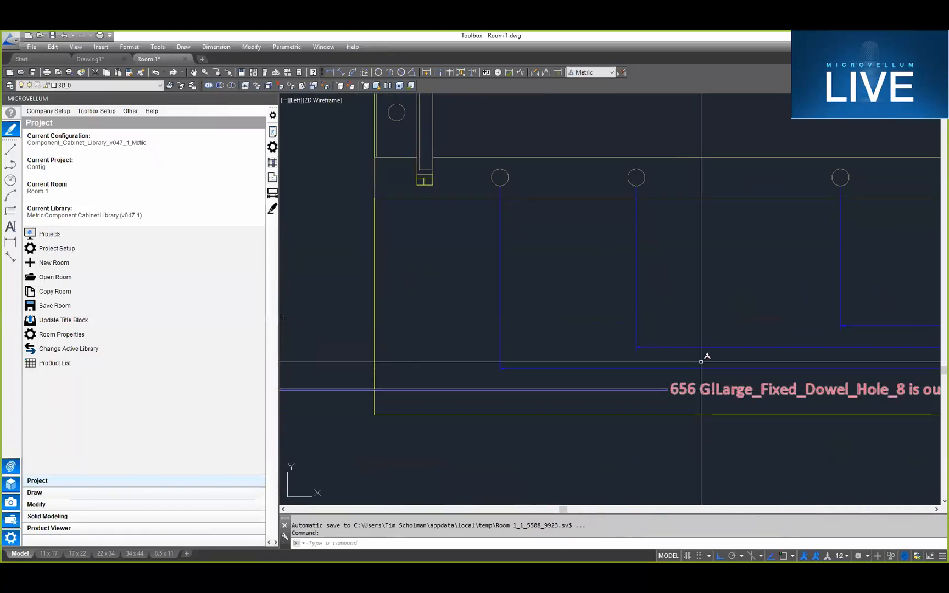
# Step: Examine where the Large_Fixed_Dowel_Hole_8 dimension falls relative to the back edge of the Fixed Dowels cabinet's bottom
pyautogui.moveTo(864, 402); pyautogui.dragTo(824, 402, button='middle')
pyautogui.scroll(3, 825, 401)
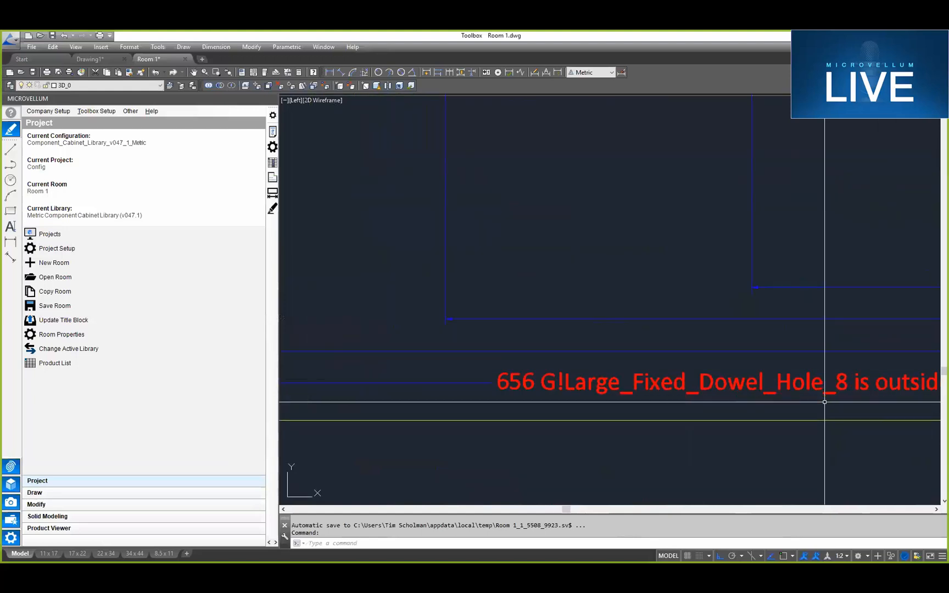
pyautogui.scroll(-3, 679, 428)
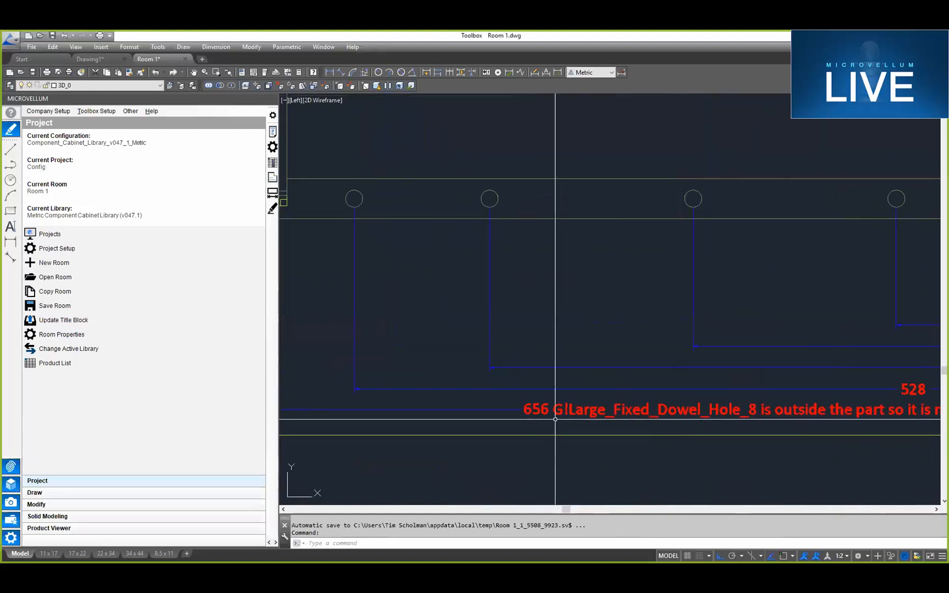
pyautogui.scroll(-3, 557, 413)
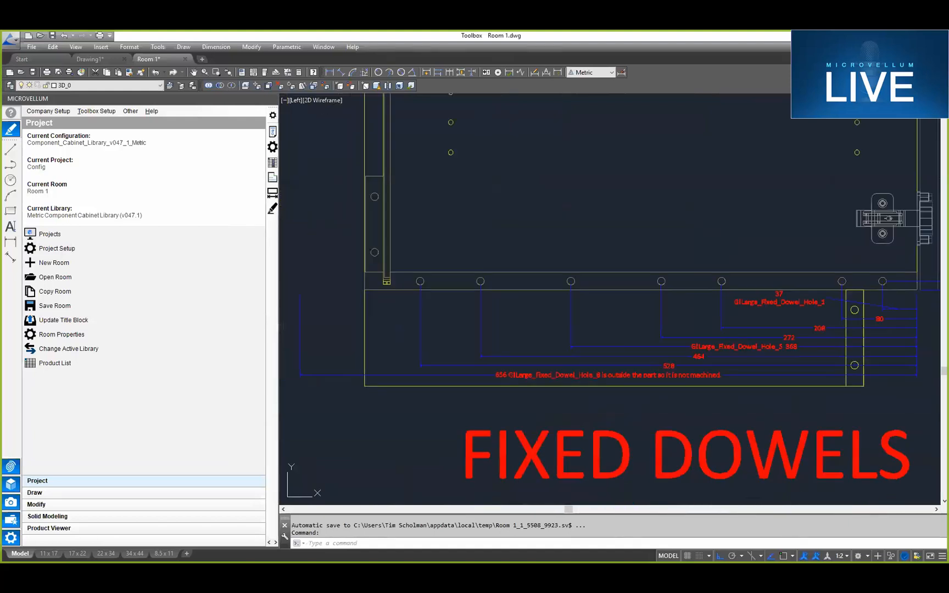
pyautogui.scroll(1, 394, 301)
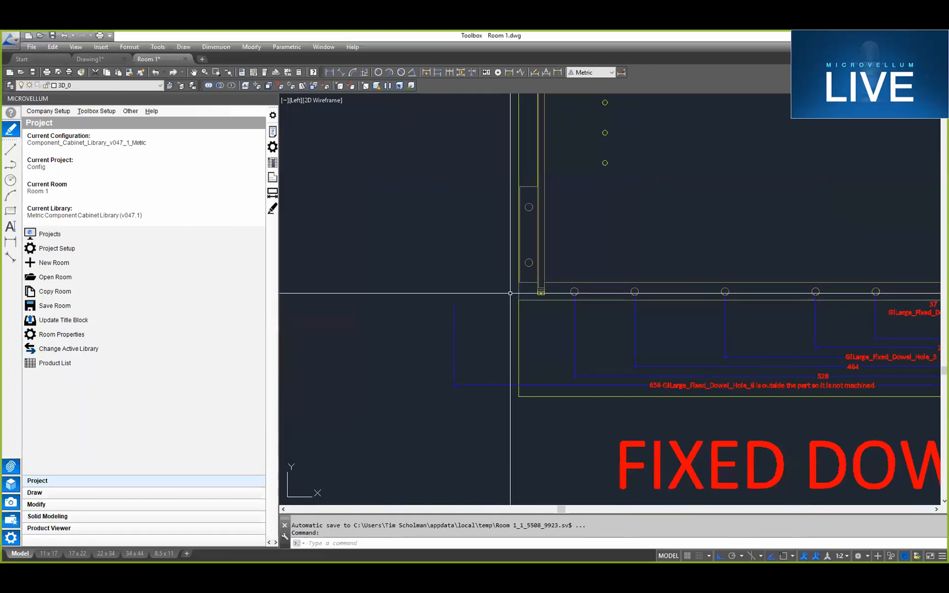
pyautogui.scroll(-2, 510, 299)
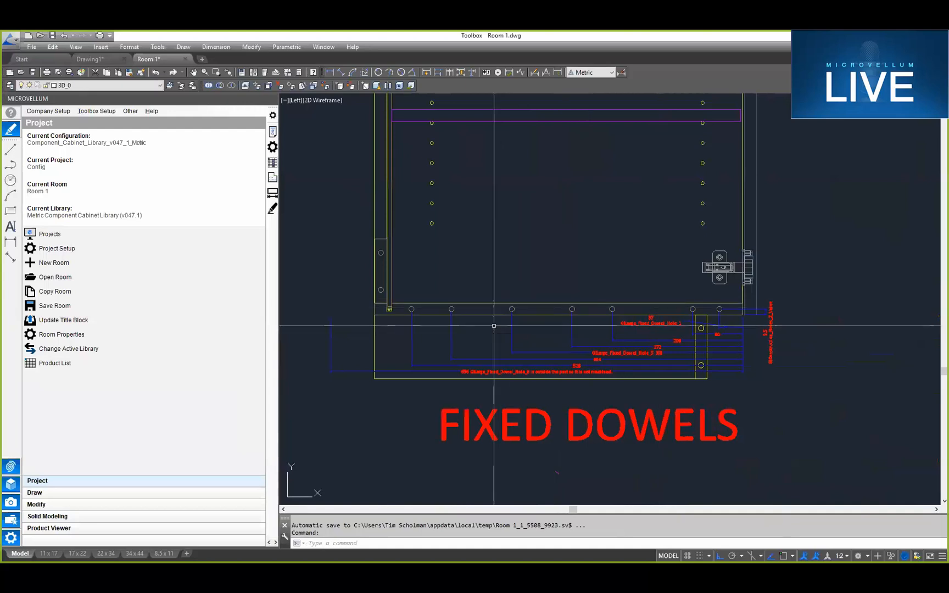
pyautogui.scroll(-2, 458, 303)
pyautogui.moveTo(458, 304); pyautogui.dragTo(522, 305, button='middle')
pyautogui.scroll(2, 522, 306)
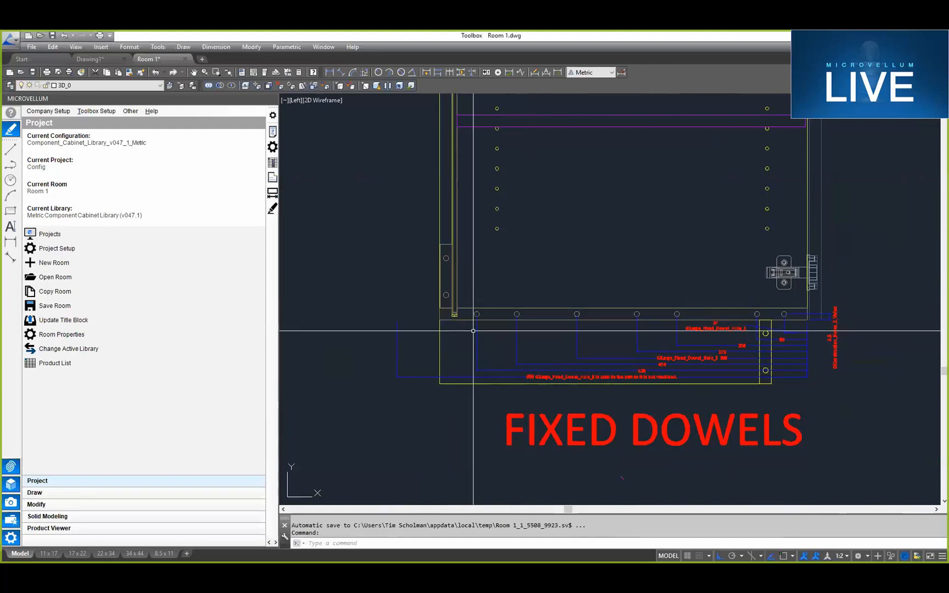
# Step: Inspect the rearmost bottom dowel holes of the Fixed Dowels cabinet around the lower end of its back panel
pyautogui.scroll(2, 470, 329)
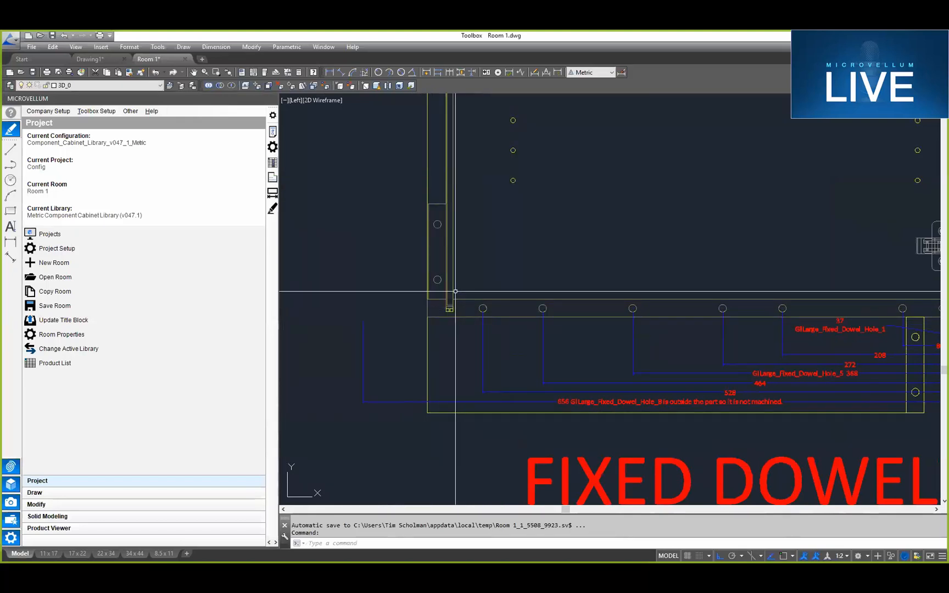
pyautogui.scroll(3, 455, 292)
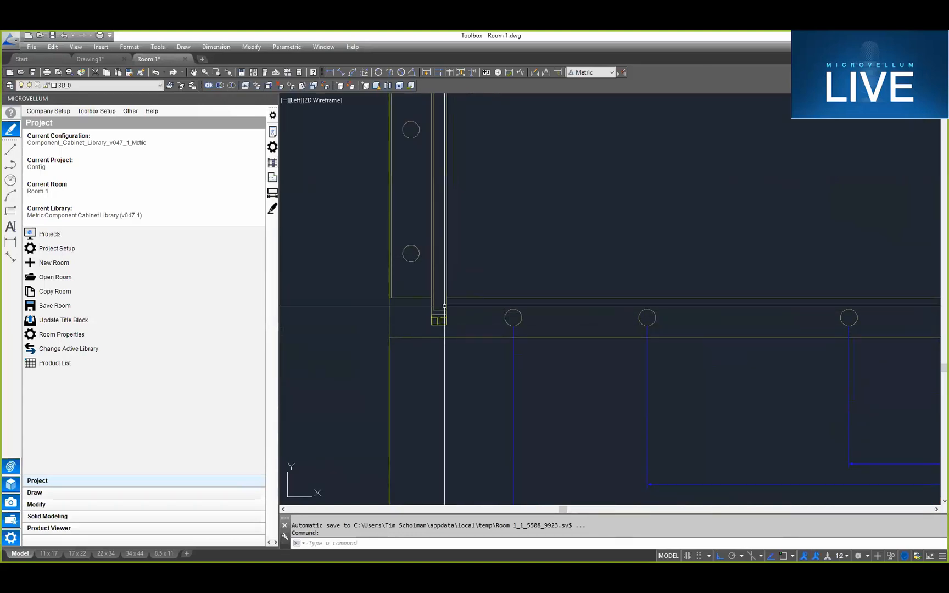
pyautogui.scroll(-6, 524, 311)
pyautogui.moveTo(516, 320); pyautogui.dragTo(442, 342, button='middle')
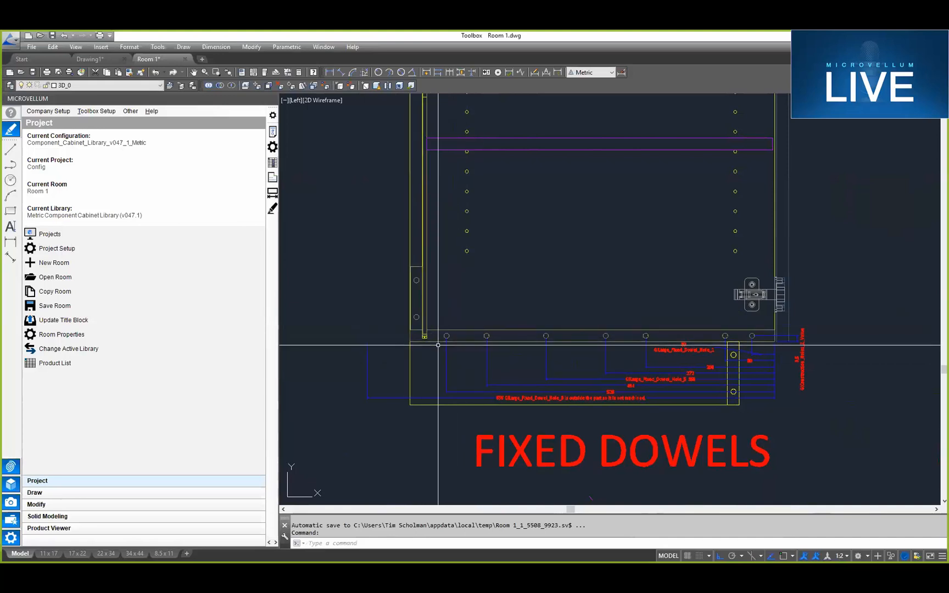
pyautogui.scroll(5, 437, 345)
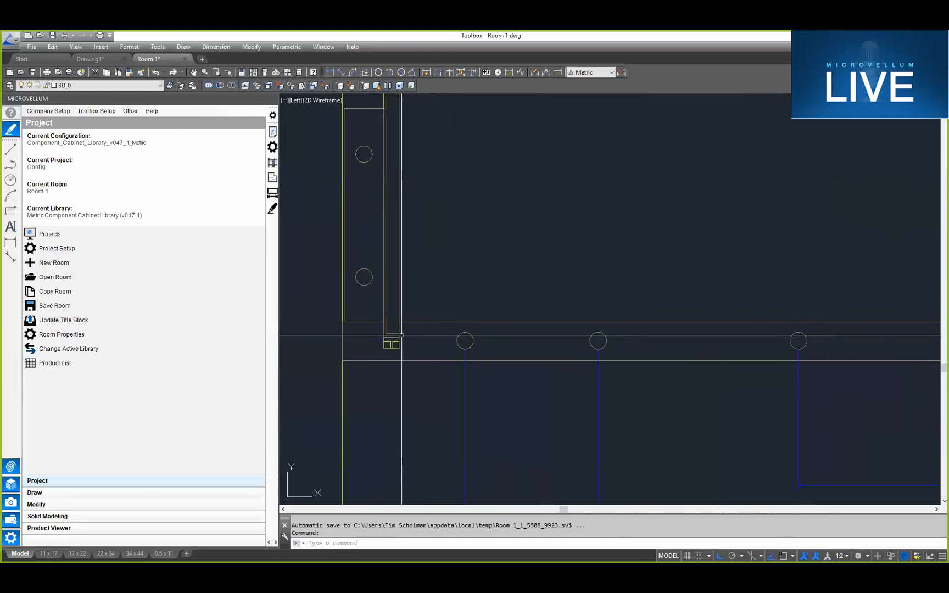
pyautogui.scroll(-5, 461, 302)
pyautogui.moveTo(498, 315); pyautogui.dragTo(447, 280, button='middle')
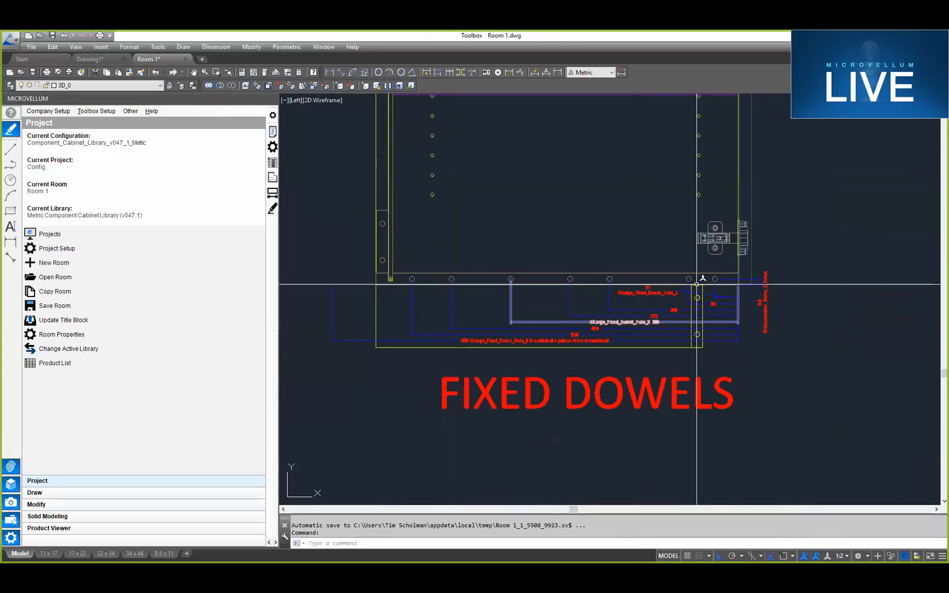
# Step: Find the Custom Dowels cabinet and examine the dowel hole dimensions along its bottom
pyautogui.scroll(-5, 695, 279)
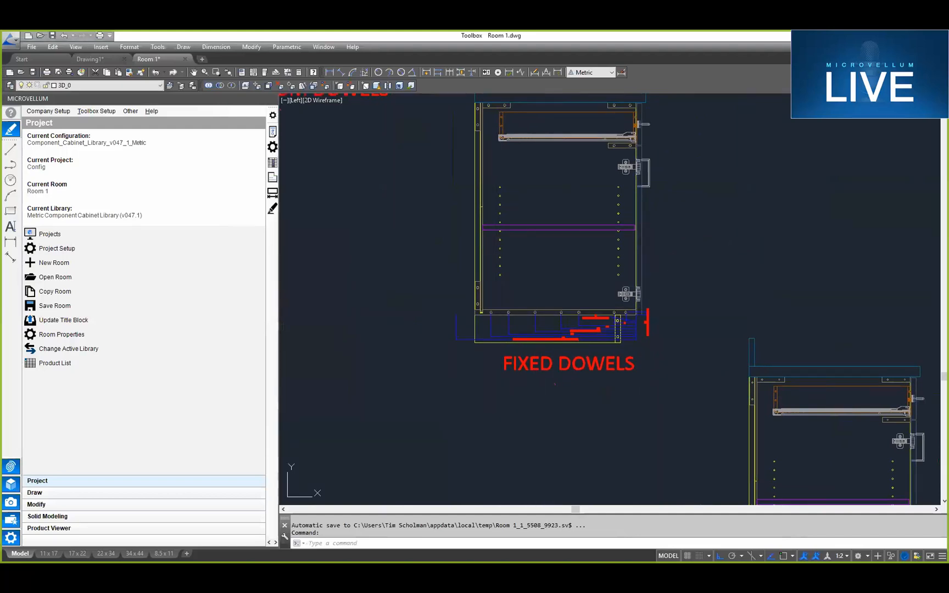
pyautogui.scroll(-3, 483, 379)
pyautogui.moveTo(746, 487)
pyautogui.mouseDown(button='middle')
pyautogui.moveTo(595, 437)
pyautogui.moveTo(559, 277)
pyautogui.mouseUp(button='middle')
pyautogui.scroll(8, 574, 337)
pyautogui.moveTo(559, 340)
pyautogui.mouseDown(button='middle')
pyautogui.moveTo(733, 316)
pyautogui.moveTo(663, 339)
pyautogui.mouseUp(button='middle')
pyautogui.scroll(-3, 733, 317)
pyautogui.scroll(4, 627, 348)
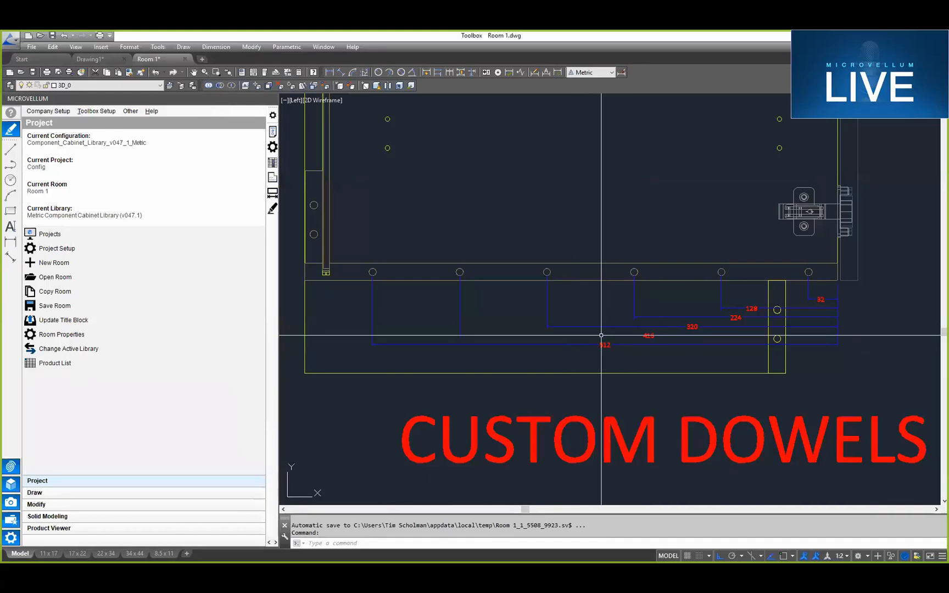
# Step: Compare the Custom Dowels cabinet with the neighbouring Fixed Dowels and AutoSpace cabinets in the room drawing
pyautogui.scroll(-3, 424, 265)
pyautogui.moveTo(482, 241); pyautogui.dragTo(531, 302, button='middle')
pyautogui.scroll(-2, 443, 250)
pyautogui.moveTo(458, 259); pyautogui.dragTo(611, 394, button='middle')
pyautogui.scroll(-2, 593, 371)
pyautogui.scroll(5, 643, 434)
pyautogui.moveTo(705, 441); pyautogui.dragTo(585, 349, button='middle')
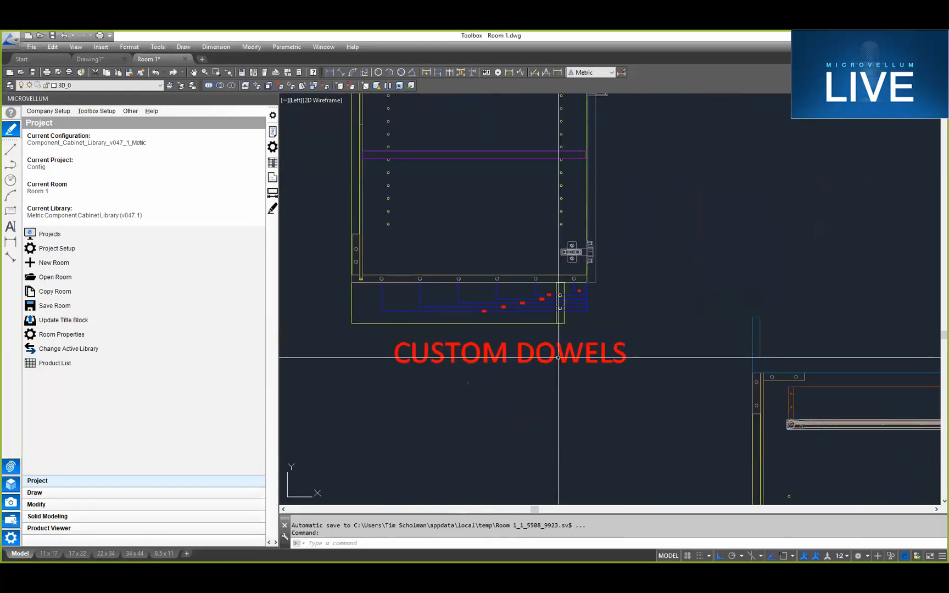
pyautogui.scroll(-3, 555, 354)
pyautogui.moveTo(633, 397); pyautogui.dragTo(562, 307, button='middle')
pyautogui.moveTo(612, 380)
pyautogui.mouseDown(button='middle')
pyautogui.moveTo(595, 343)
pyautogui.moveTo(603, 354)
pyautogui.mouseUp(button='middle')
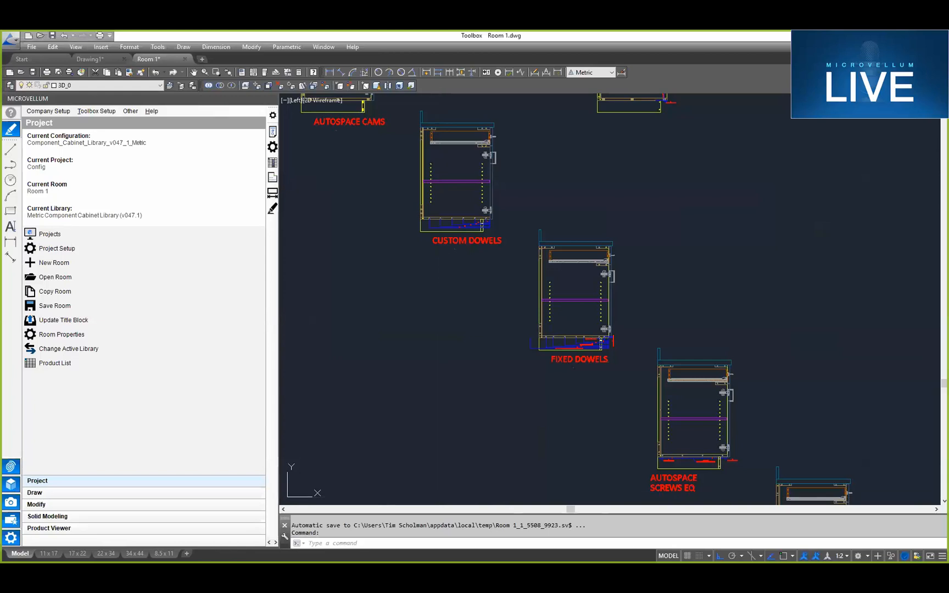
pyautogui.scroll(4, 403, 238)
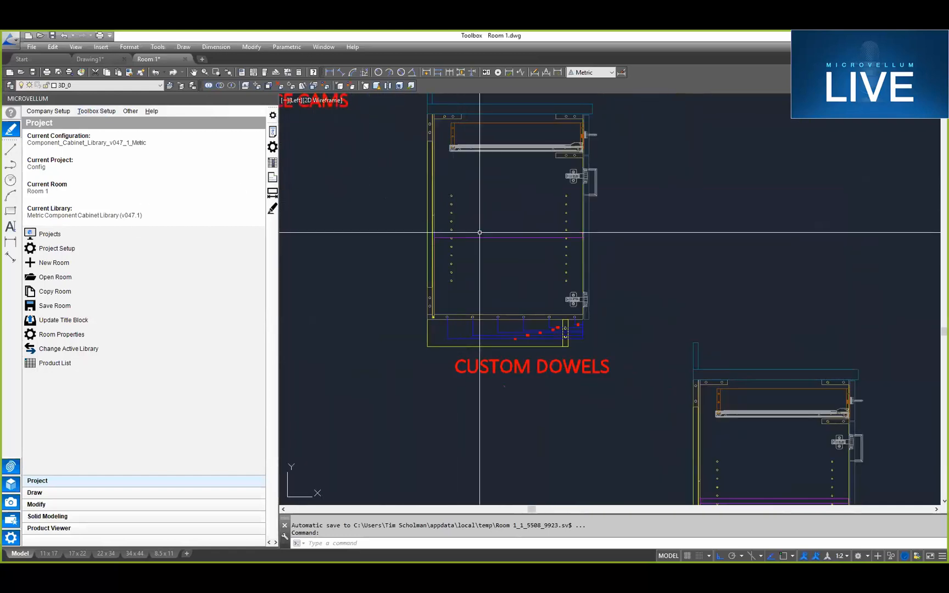
# Step: Open the advanced project setup, make AutoSpace Dowels the active group and open its global variables
pyautogui.click(96, 111)
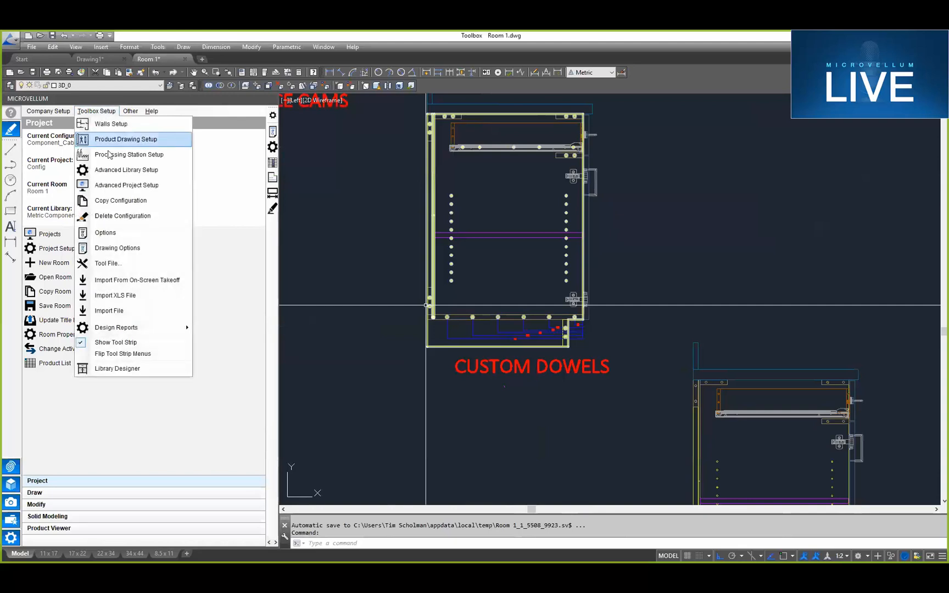
pyautogui.click(123, 187)
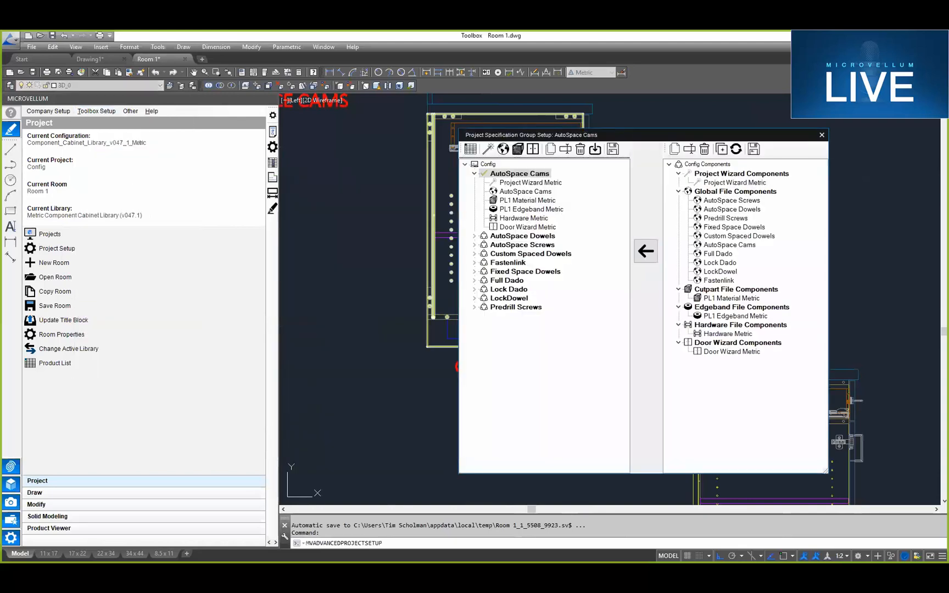
pyautogui.click(524, 272)
pyautogui.click(526, 245)
pyautogui.click(524, 236)
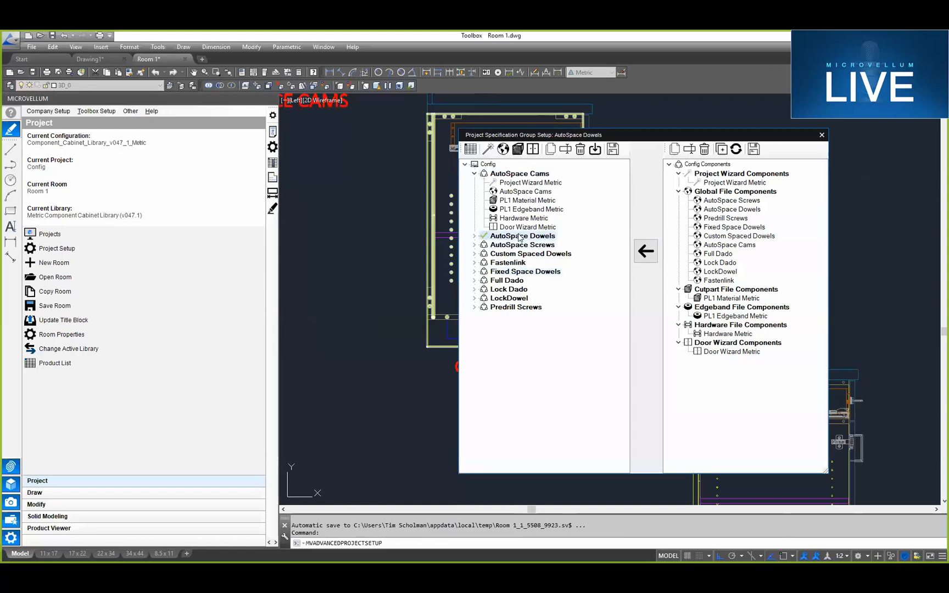
pyautogui.click(503, 150)
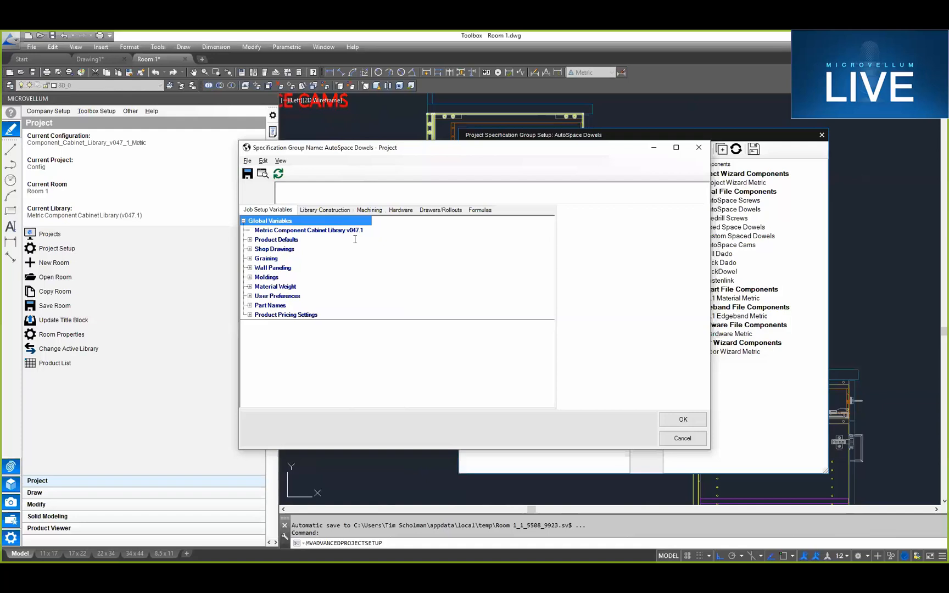
# Step: Display the LookUpTableCustomSpacedDowels table from the group's lookup tables
pyautogui.click(286, 162)
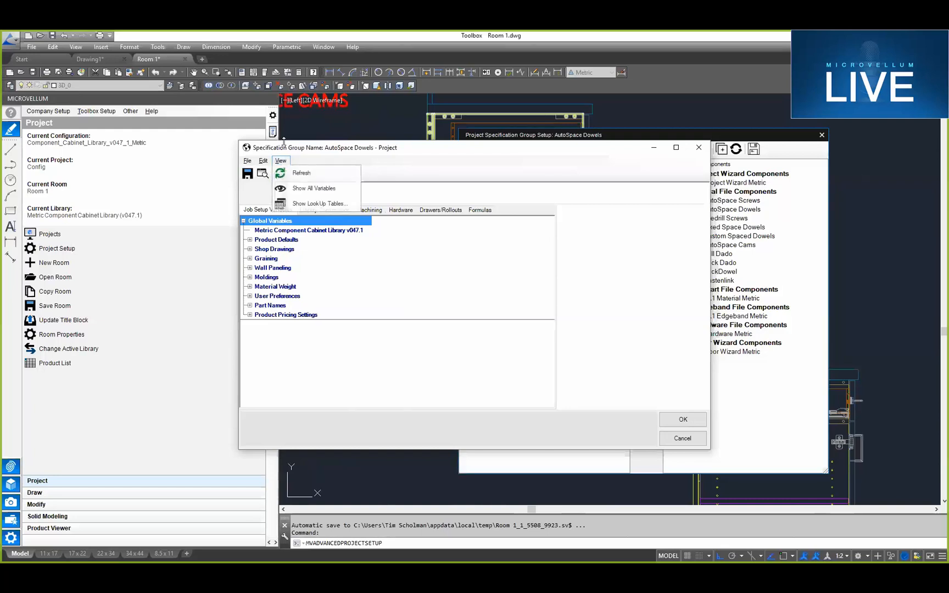
pyautogui.click(315, 203)
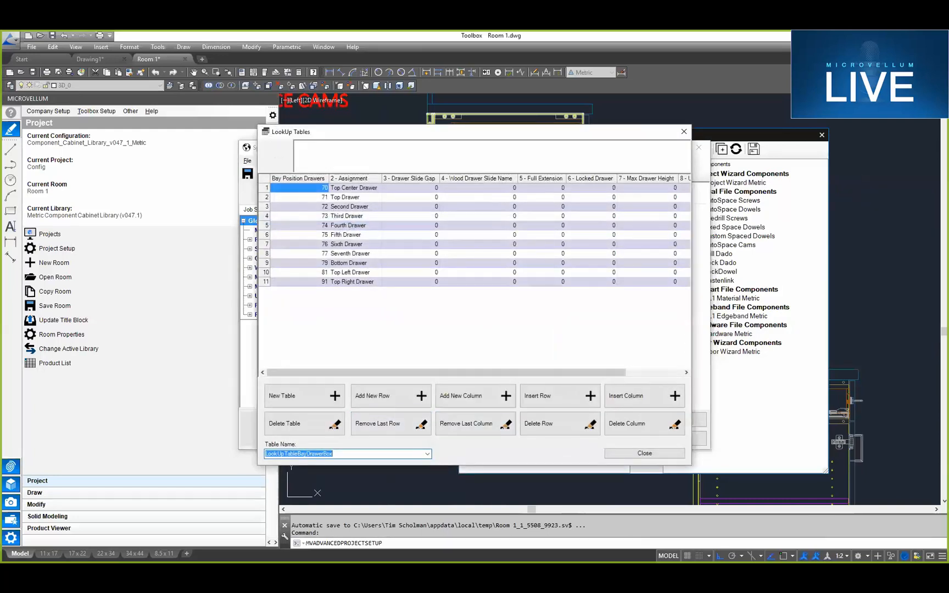
pyautogui.click(426, 453)
pyautogui.scroll(-1, 368, 297)
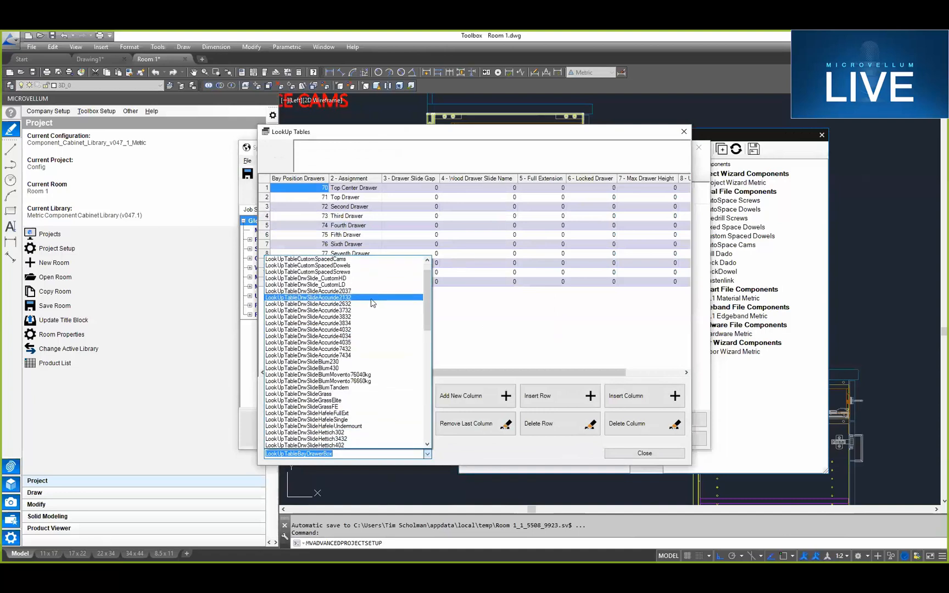
pyautogui.click(362, 265)
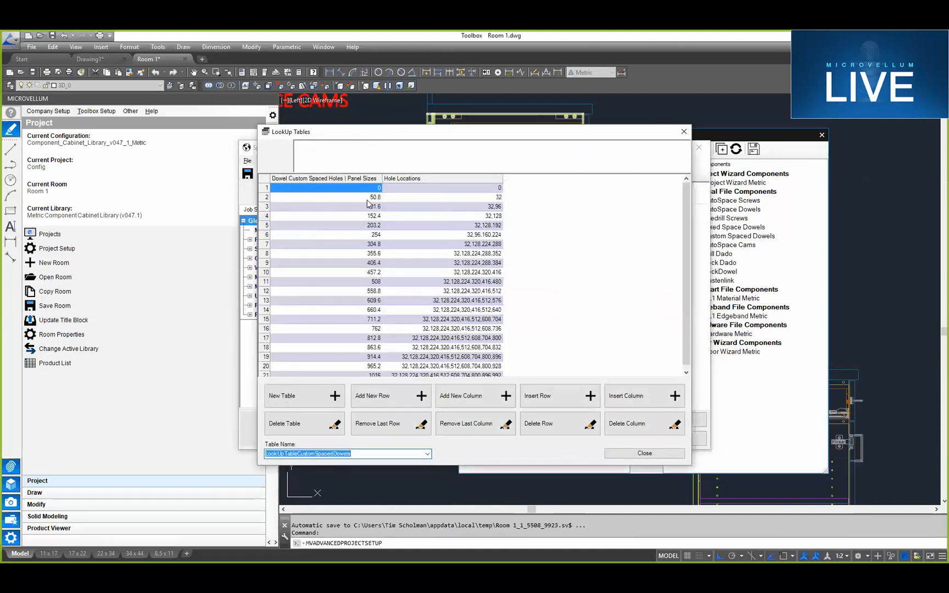
# Step: Review the panel sizes and their matching hole locations in the first rows of the custom spaced dowels table
pyautogui.click(339, 198)
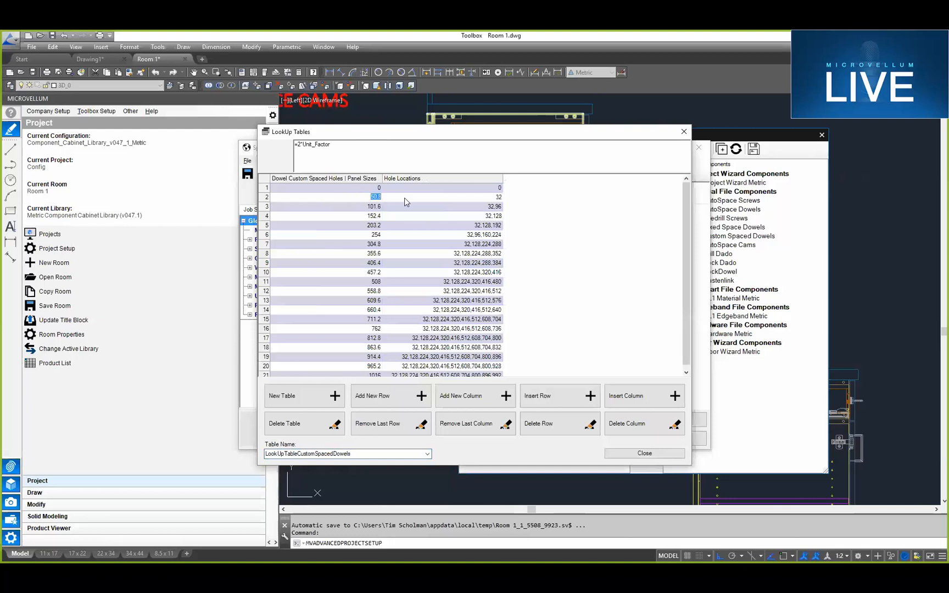
pyautogui.click(459, 196)
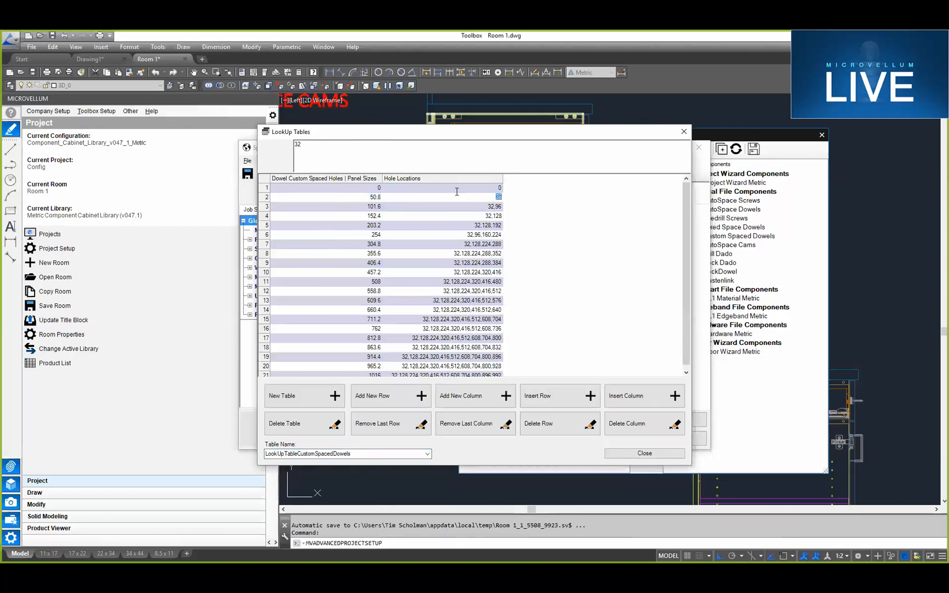
pyautogui.click(364, 205)
pyautogui.click(483, 201)
pyautogui.click(368, 217)
pyautogui.click(475, 200)
pyautogui.click(472, 225)
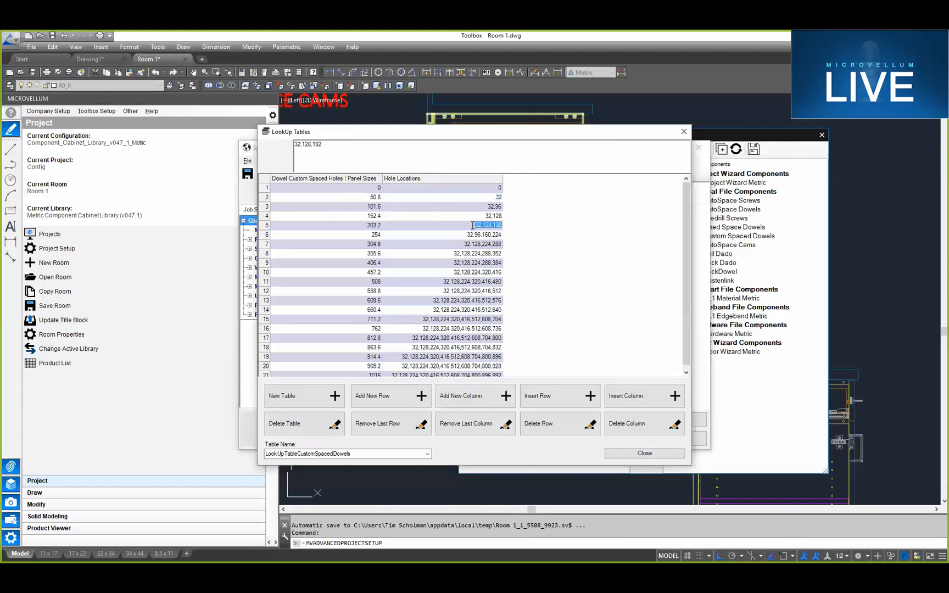
# Step: Examine how the comma-separated hole locations are written for the 203.2 panel size, keeping the entry as it is
pyautogui.click(299, 144)
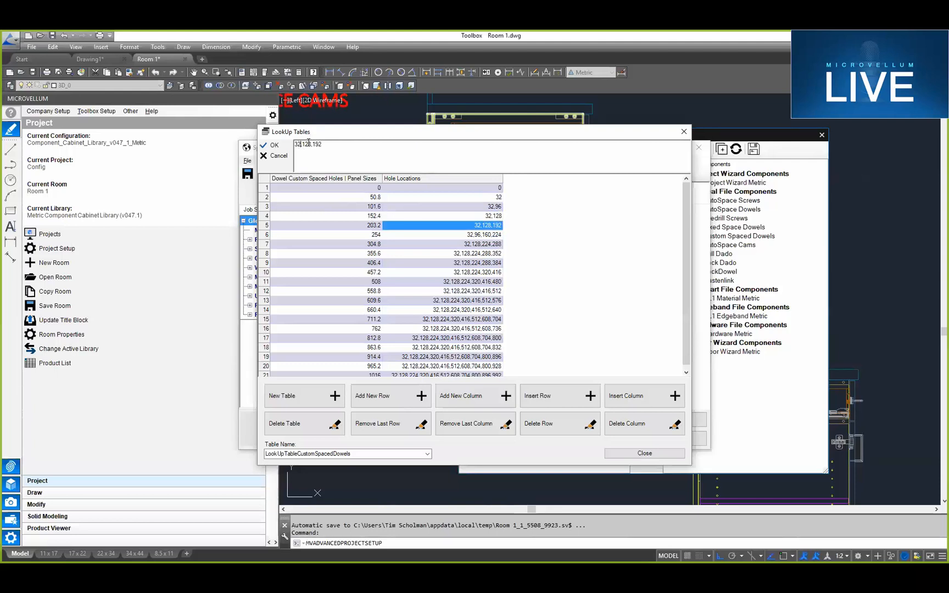
pyautogui.doubleClick(316, 142)
pyautogui.click(277, 147)
pyautogui.click(486, 226)
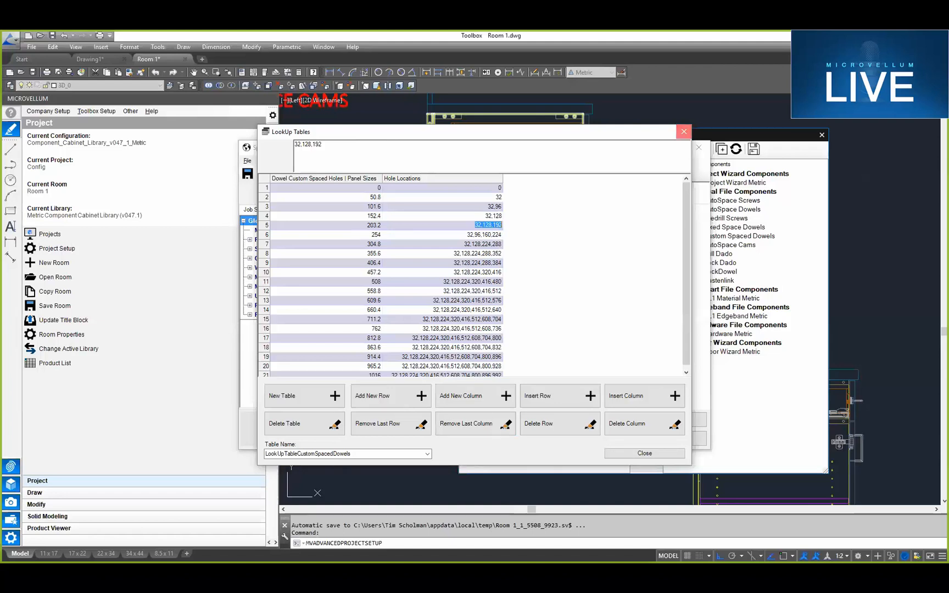
# Step: Close the lookup table and leave the project setup without saving changes to the group's global variables
pyautogui.click(684, 131)
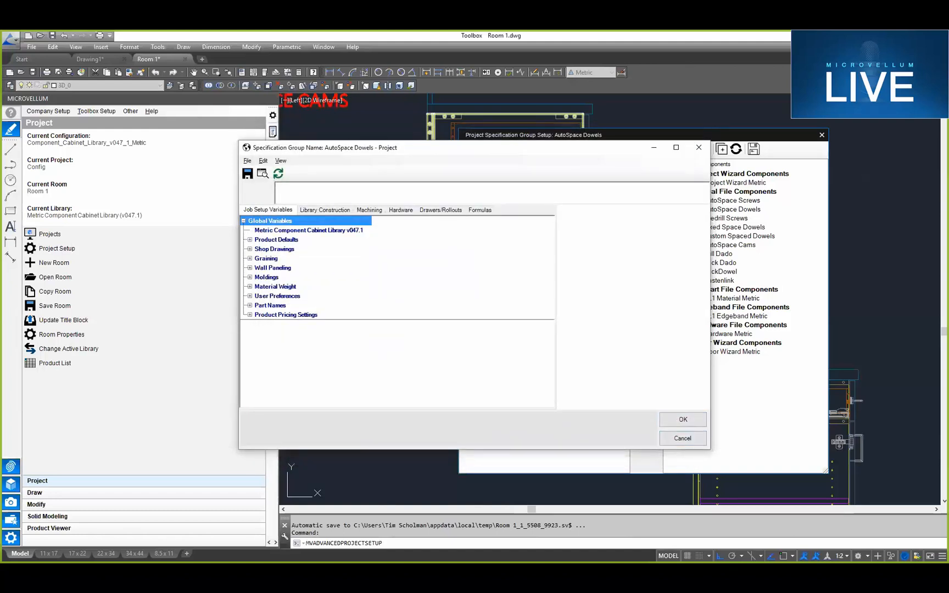
pyautogui.click(682, 437)
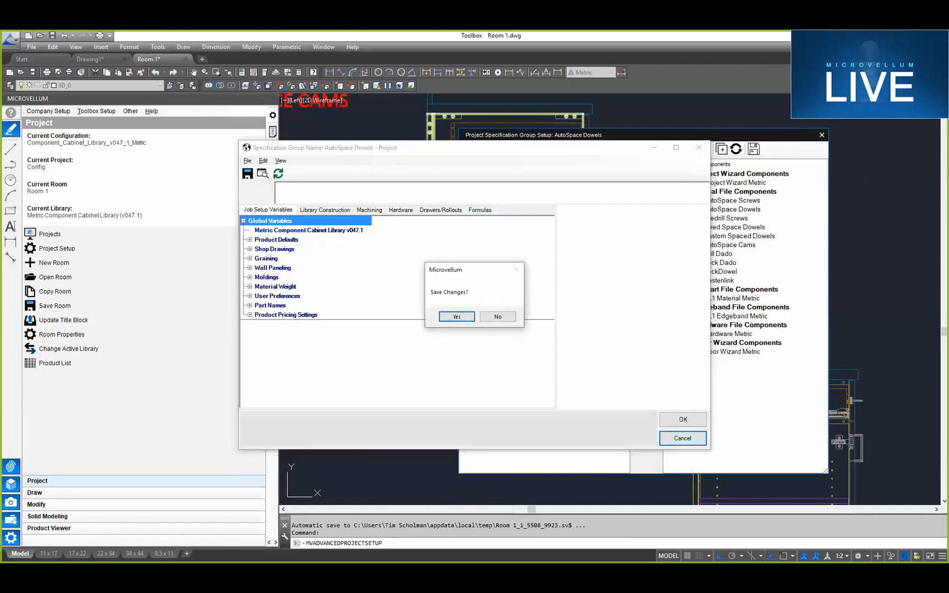
pyautogui.click(498, 318)
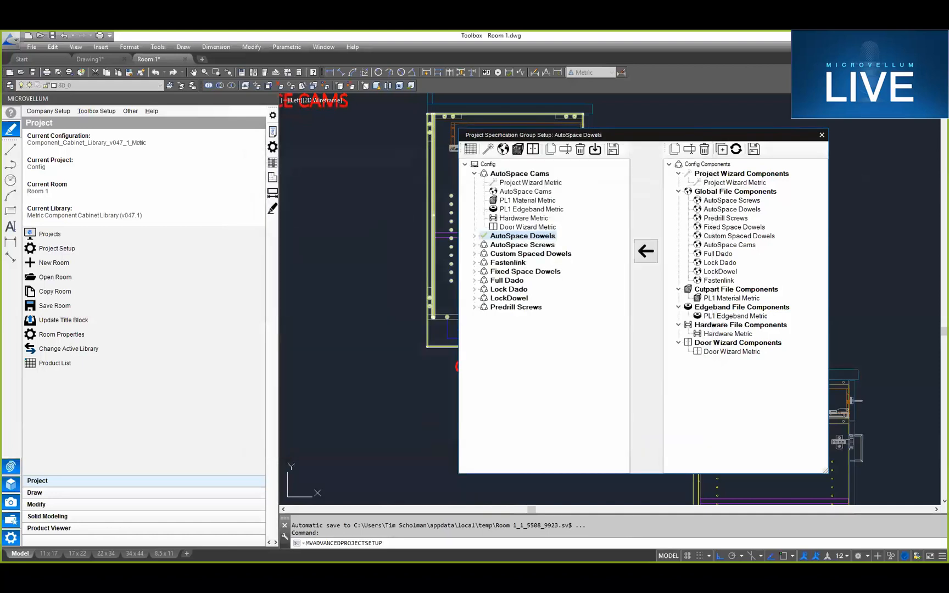
pyautogui.click(821, 134)
# Step: Look over the Custom Dowels, Fixed Dowels and AutoSpace Screws EQ cabinets together in the room drawing
pyautogui.scroll(-4, 536, 391)
pyautogui.scroll(4, 537, 391)
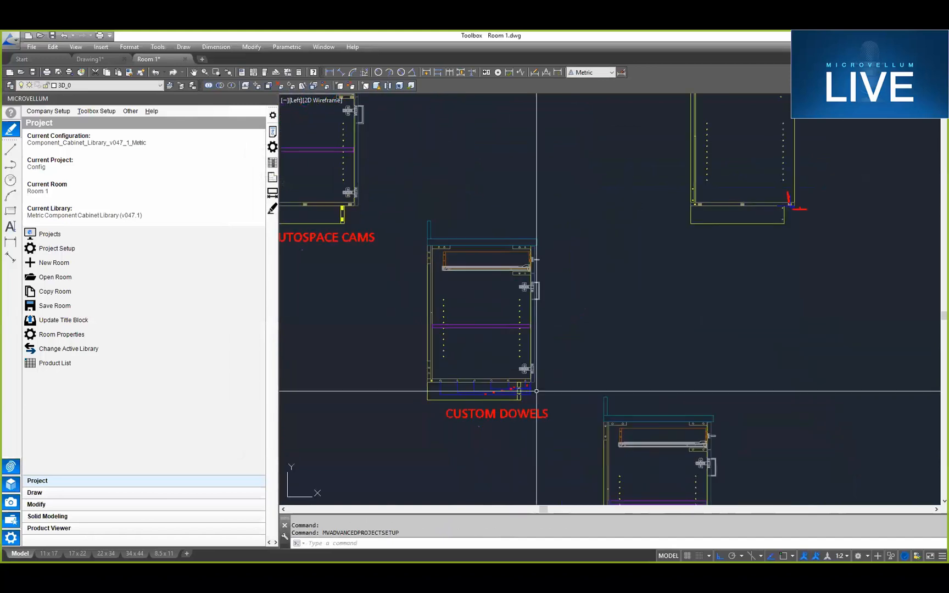
pyautogui.scroll(2, 545, 411)
pyautogui.moveTo(549, 422); pyautogui.dragTo(510, 324, button='middle')
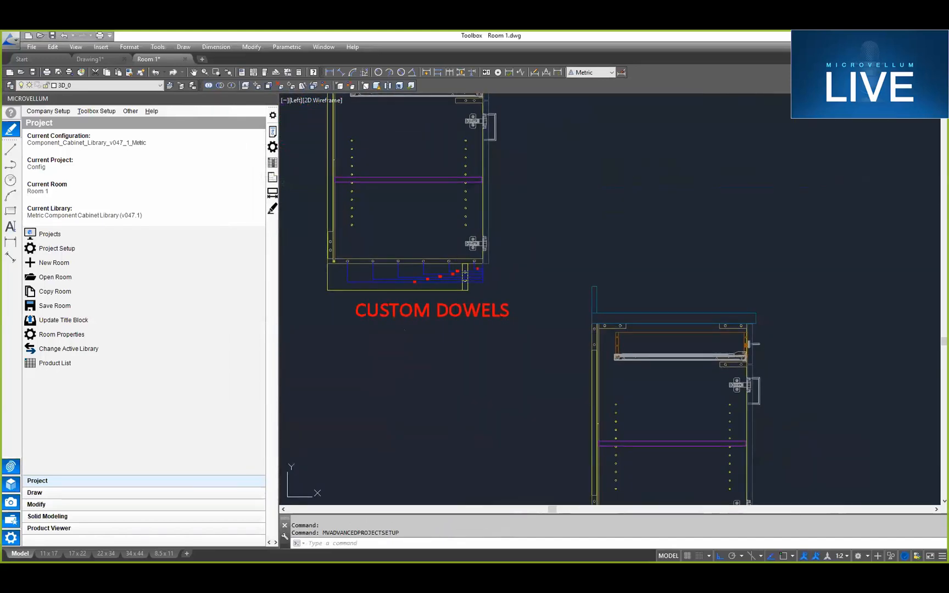
pyautogui.scroll(-5, 527, 341)
pyautogui.moveTo(520, 297); pyautogui.dragTo(578, 312, button='middle')
pyautogui.moveTo(688, 440); pyautogui.dragTo(585, 387, button='middle')
pyautogui.scroll(2, 571, 382)
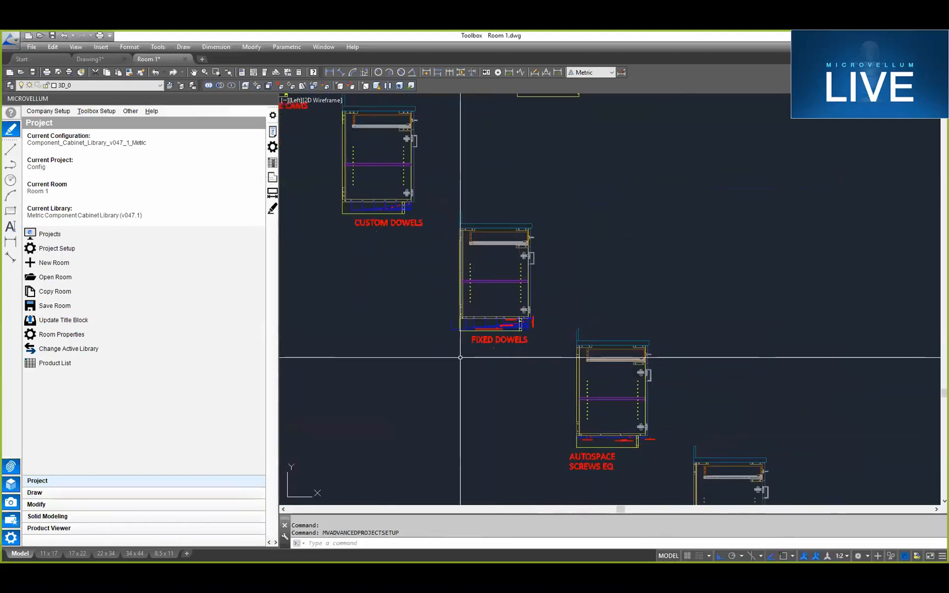
# Step: Look over the Fixed Dowels cabinet's hole pattern and the AutoSpace Screws cabinet's dimensioned bottom holes in the side view
pyautogui.moveTo(460, 357); pyautogui.dragTo(460, 380, button='middle')
pyautogui.scroll(6, 494, 335)
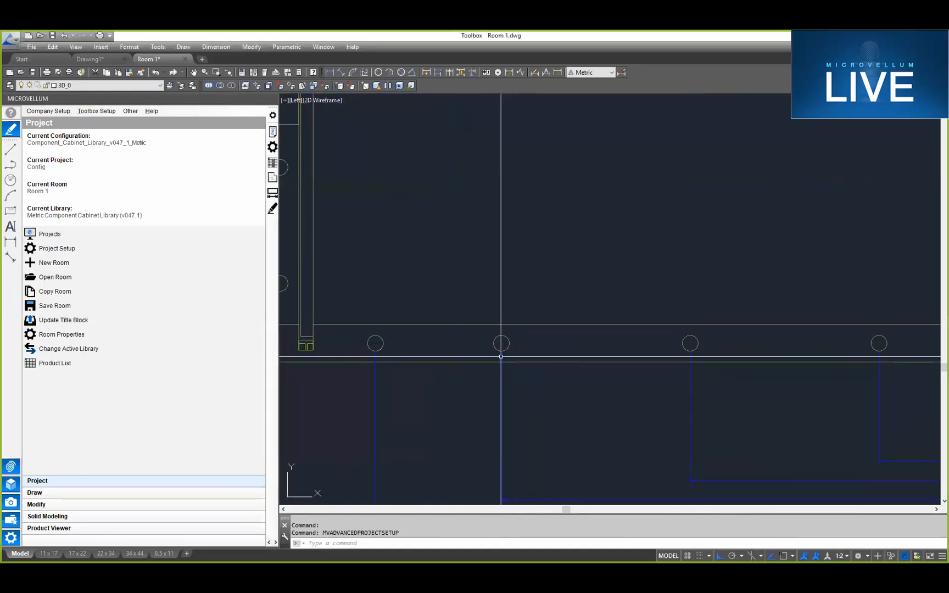
pyautogui.scroll(-4, 499, 341)
pyautogui.scroll(2, 497, 341)
pyautogui.scroll(-5, 500, 333)
pyautogui.moveTo(423, 269)
pyautogui.mouseDown(button='middle')
pyautogui.moveTo(529, 379)
pyautogui.moveTo(312, 110)
pyautogui.mouseUp(button='middle')
pyautogui.moveTo(724, 416); pyautogui.dragTo(511, 226, button='middle')
pyautogui.scroll(8, 530, 330)
pyautogui.moveTo(447, 348)
pyautogui.mouseDown(button='middle')
pyautogui.moveTo(579, 290)
pyautogui.moveTo(714, 287)
pyautogui.mouseUp(button='middle')
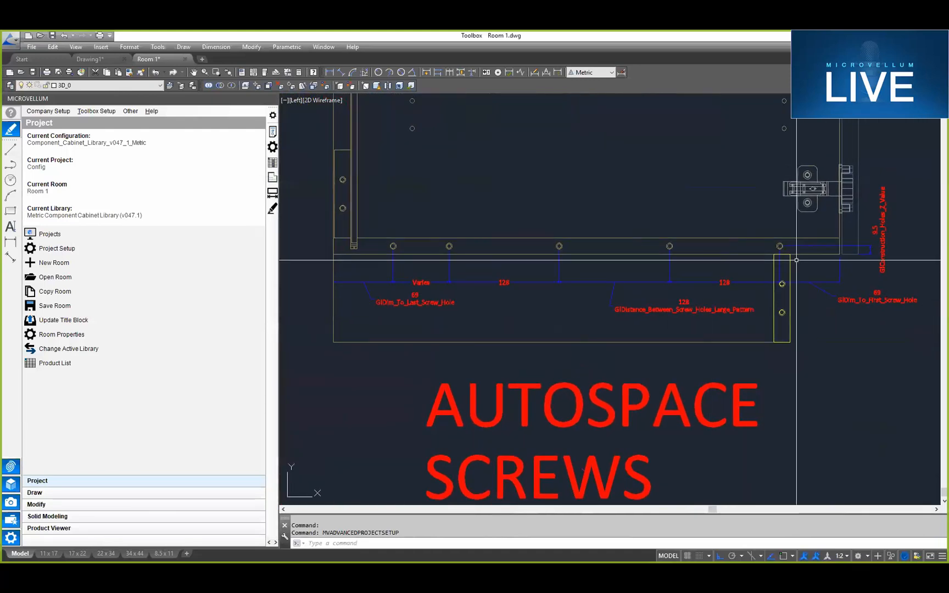
# Step: Inspect the front screw hole at the bottom of the AutoSpace Screws cabinet up close in the side view
pyautogui.scroll(6, 796, 260)
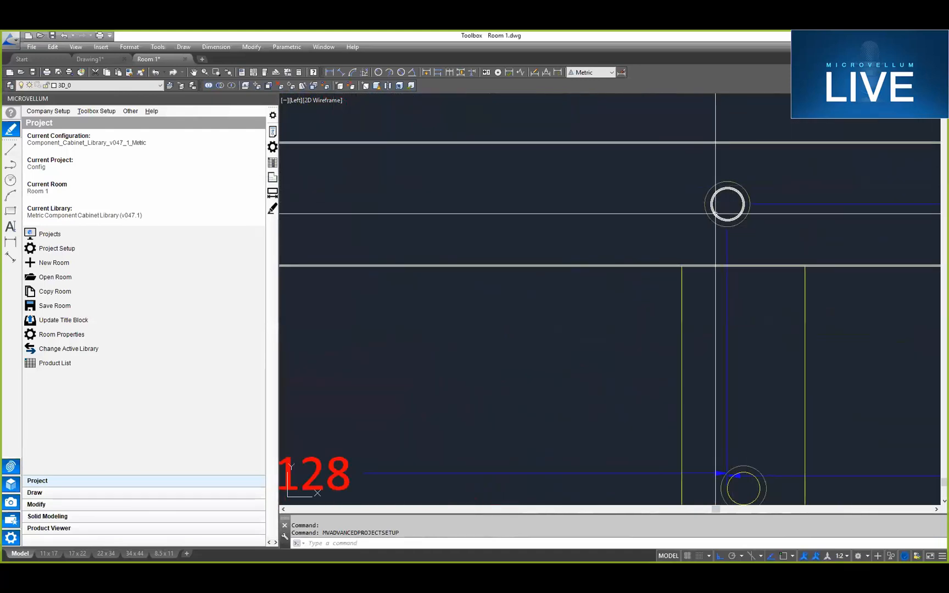
pyautogui.scroll(-8, 716, 232)
pyautogui.moveTo(735, 246); pyautogui.dragTo(620, 275, button='middle')
pyautogui.scroll(2, 621, 277)
# Step: Switch to the southwest 3D view and examine the screw holes at the AutoSpace Screws cabinet's toe kick and bottom
pyautogui.write('sw')
pyautogui.press('Return')
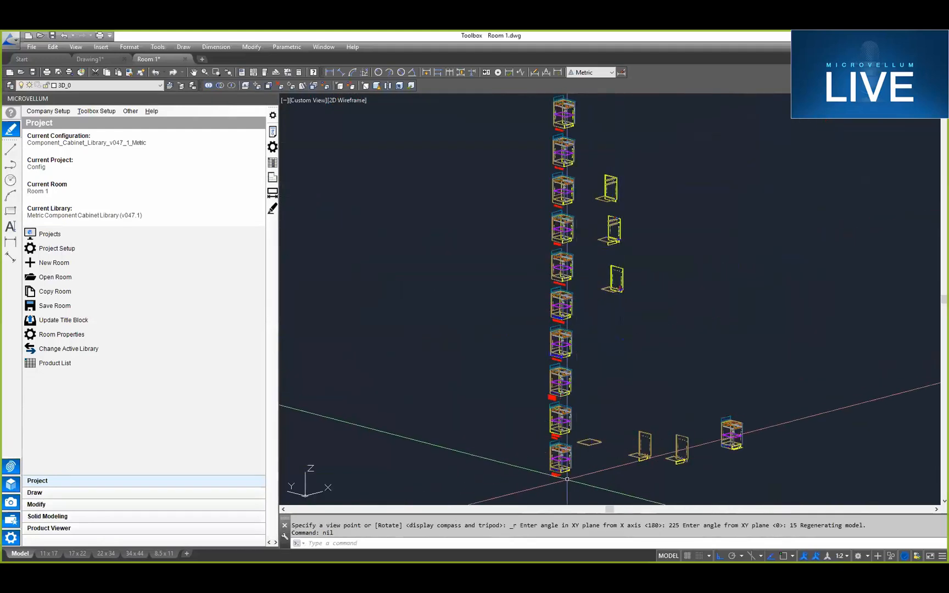
pyautogui.scroll(15, 567, 478)
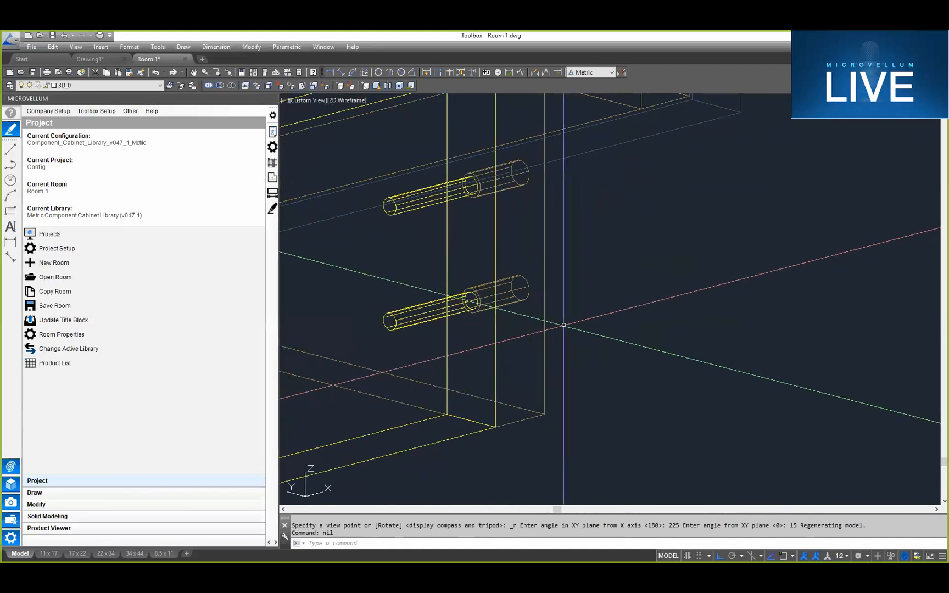
pyautogui.scroll(-3, 468, 268)
pyautogui.moveTo(467, 268); pyautogui.dragTo(564, 315, button='middle')
pyautogui.scroll(-2, 484, 244)
pyautogui.scroll(4, 610, 246)
pyautogui.scroll(-2, 618, 251)
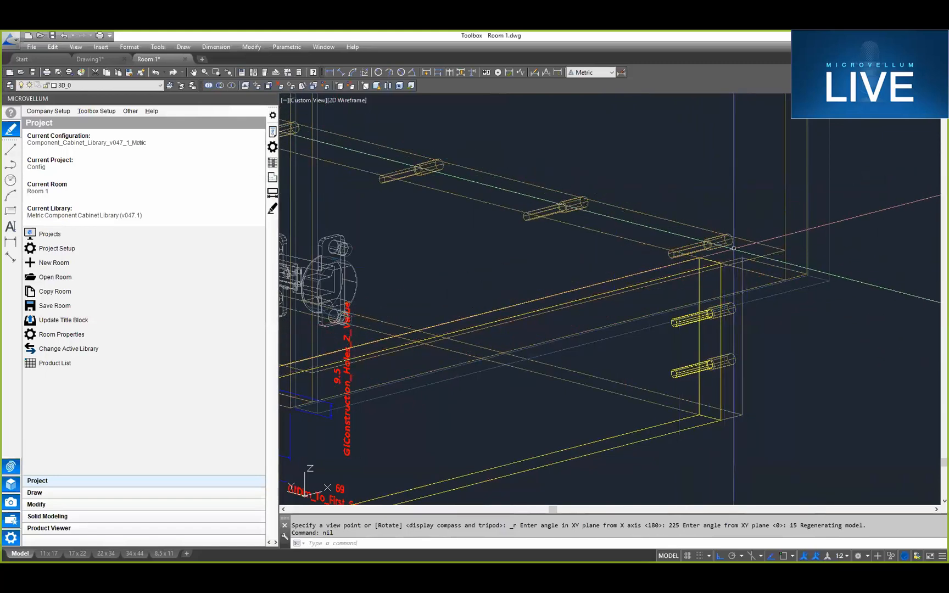
# Step: Highlight the AutoSpace Screws cabinet's side panel and its bottom panel in turn to compare their screw holes
pyautogui.click(728, 227)
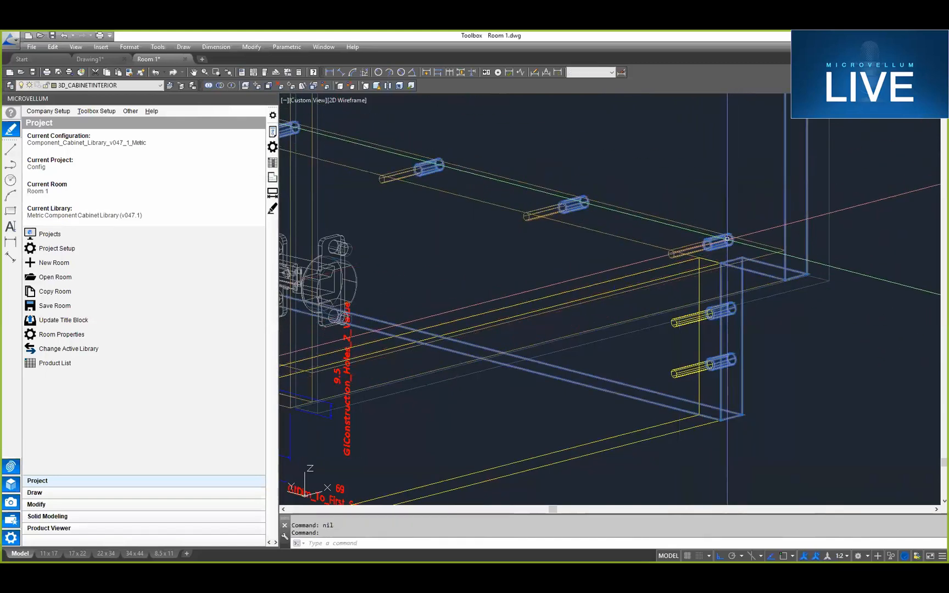
pyautogui.press('Escape')
pyautogui.click(692, 274)
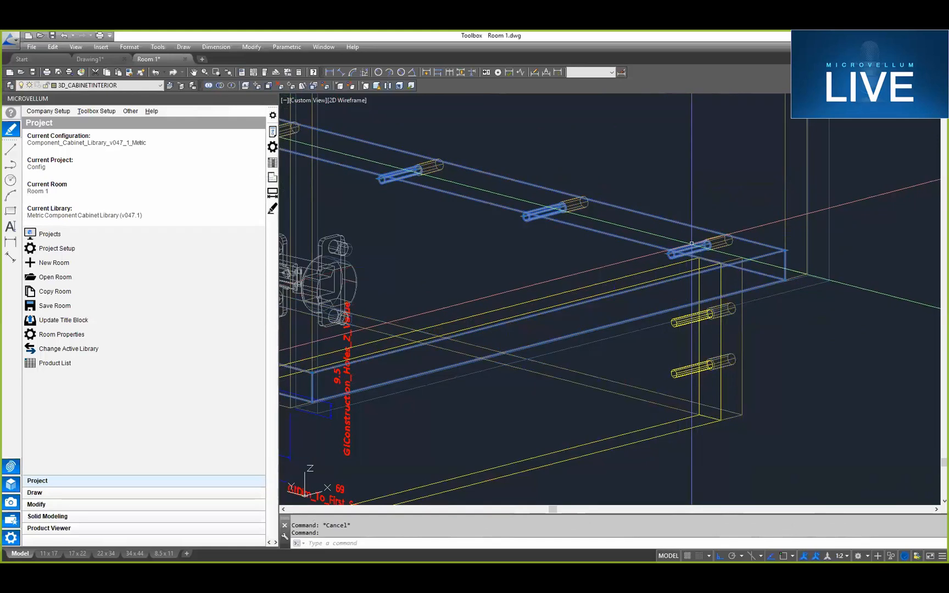
pyautogui.moveTo(583, 214); pyautogui.dragTo(674, 316, button='middle')
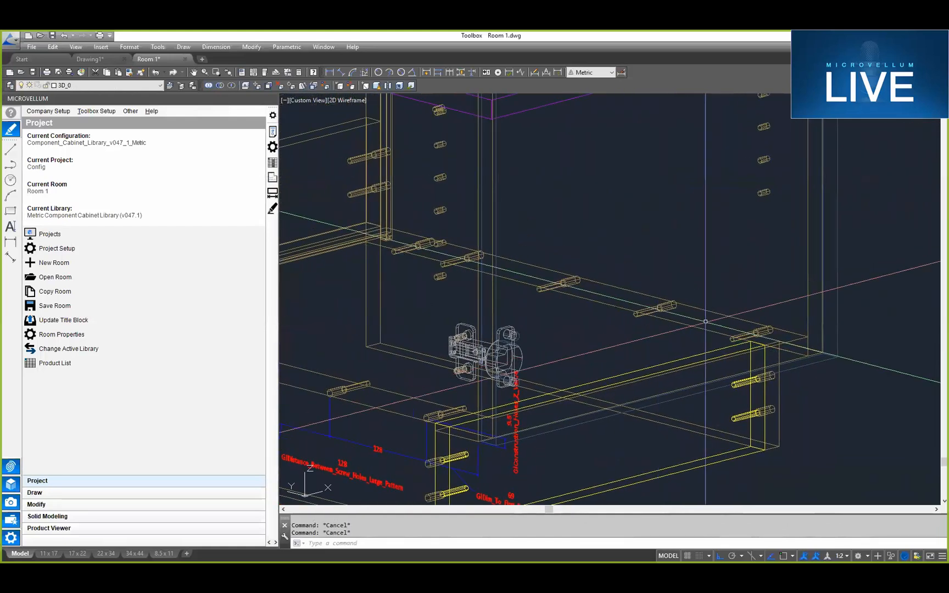
# Step: Examine the first hole, last hole and between-hole spacing annotations along the AutoSpace Screws cabinet's bottom edge
pyautogui.scroll(3, 692, 315)
pyautogui.scroll(-3, 709, 315)
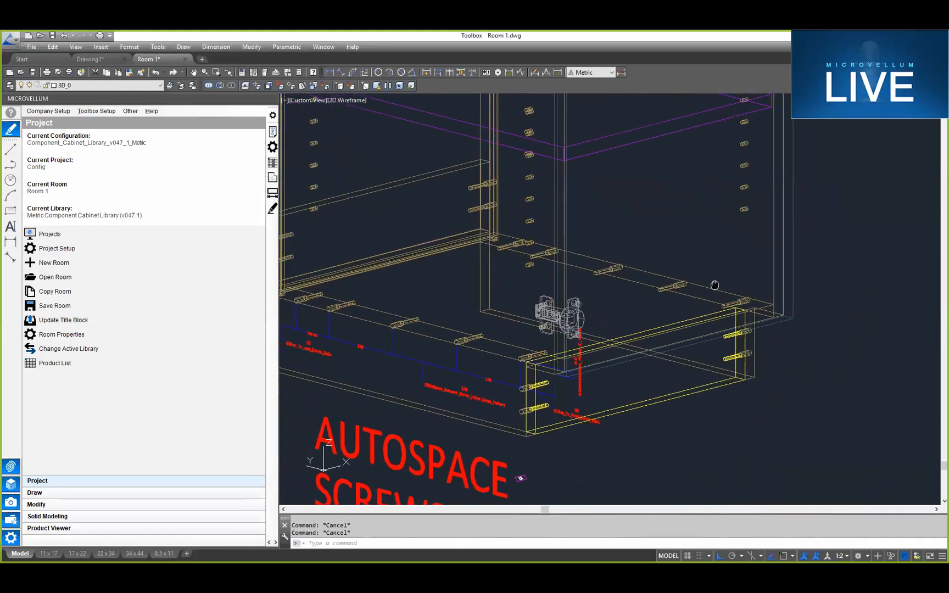
pyautogui.moveTo(714, 284); pyautogui.dragTo(744, 254, button='middle')
pyautogui.scroll(2, 451, 377)
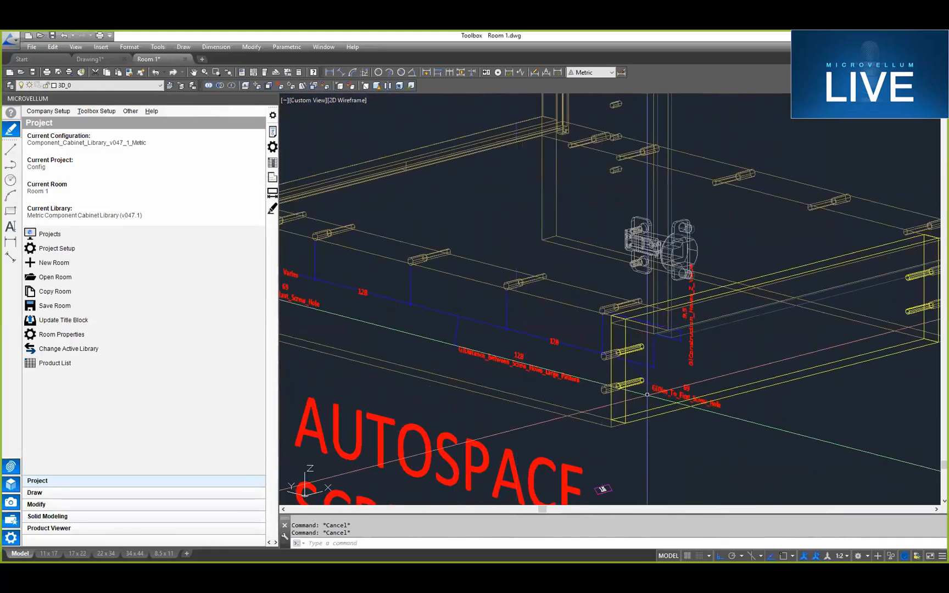
pyautogui.scroll(-2, 561, 299)
pyautogui.moveTo(561, 300); pyautogui.dragTo(645, 327, button='middle')
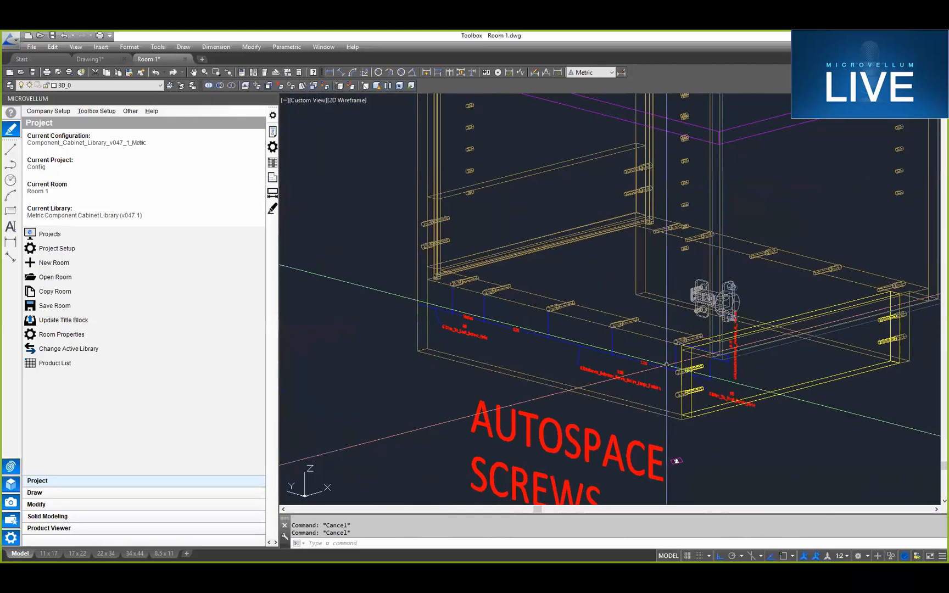
pyautogui.scroll(2, 664, 356)
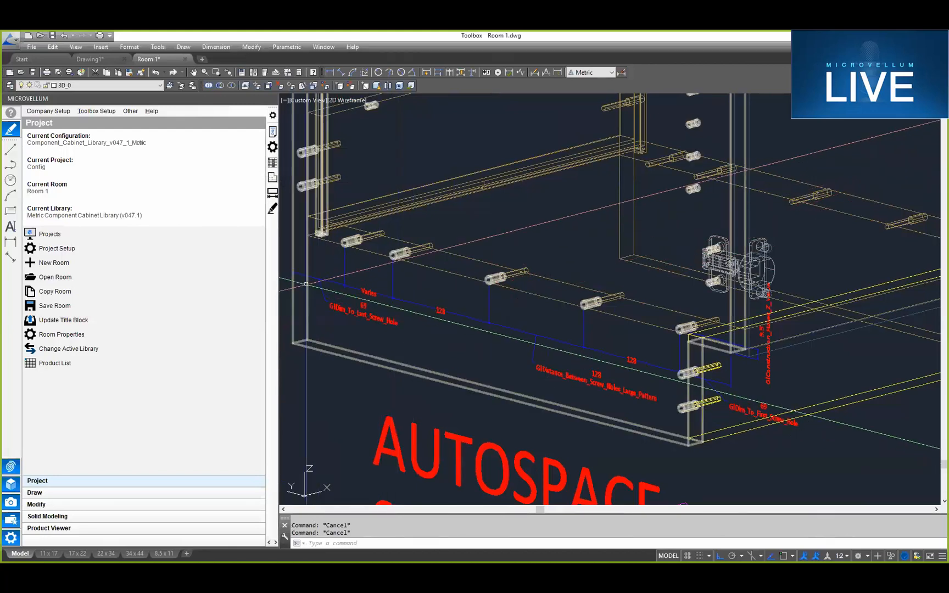
pyautogui.scroll(-5, 344, 299)
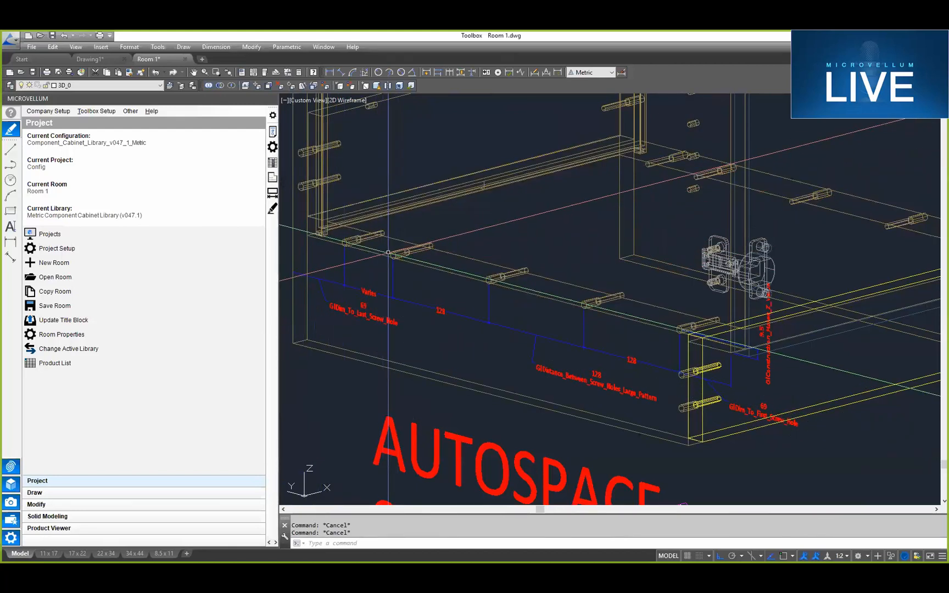
pyautogui.moveTo(466, 263); pyautogui.dragTo(469, 295, button='middle')
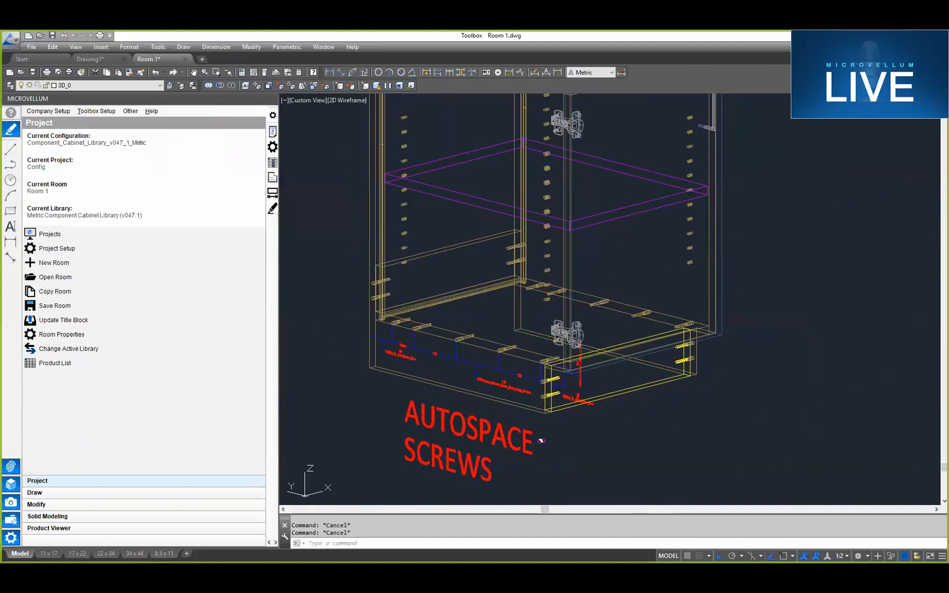
# Step: Look over the row of labelled cabinets in 3D, comparing Custom Dowels, Fixed Dowels and AutoSpace Screws EQ
pyautogui.scroll(-5, 462, 275)
pyautogui.scroll(3, 548, 279)
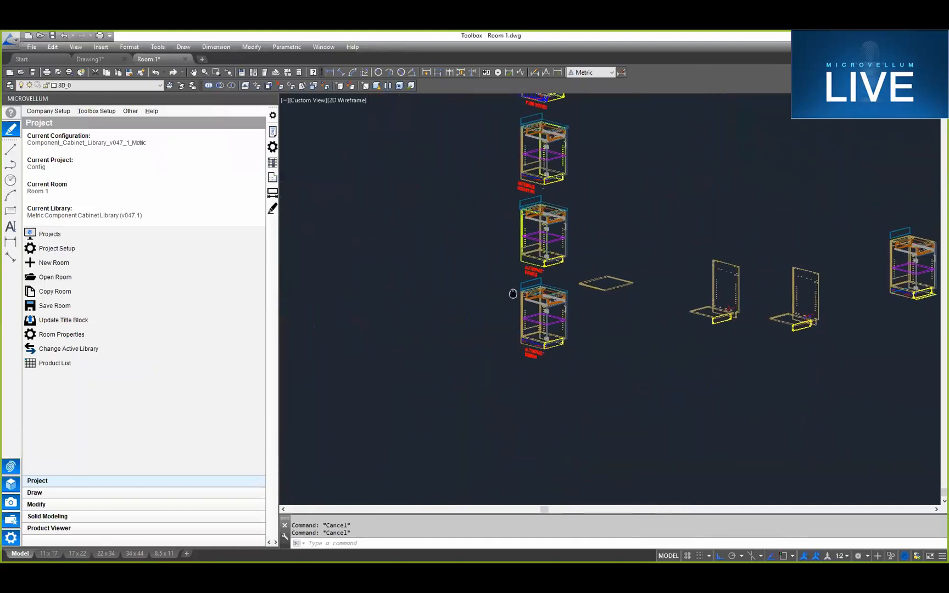
pyautogui.scroll(-4, 547, 278)
pyautogui.scroll(2, 518, 315)
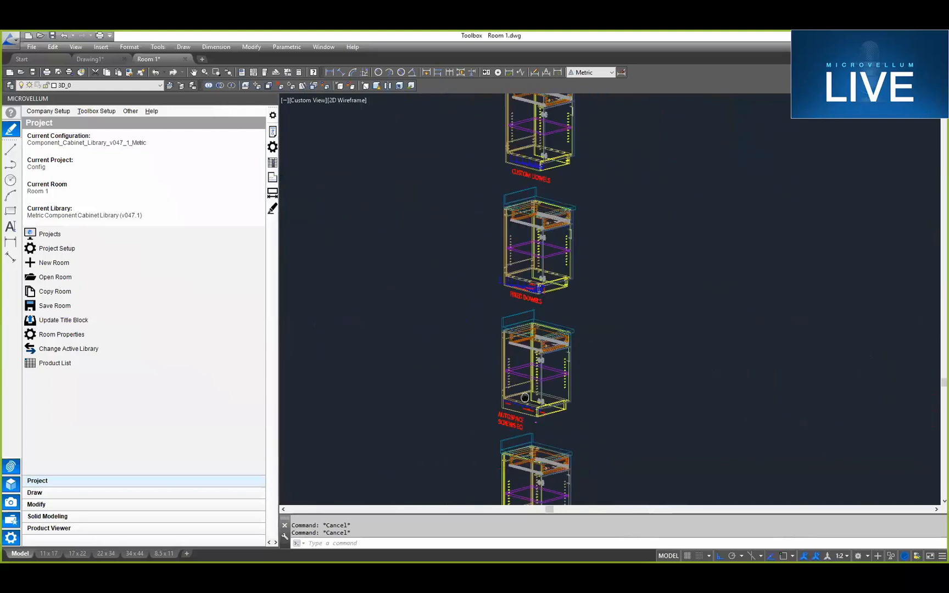
pyautogui.scroll(4, 518, 315)
pyautogui.scroll(-3, 552, 346)
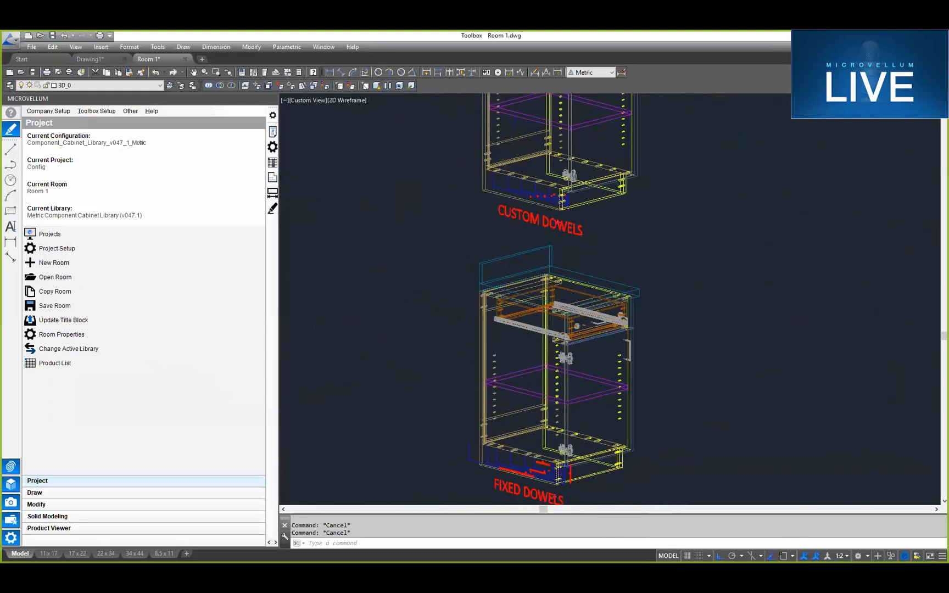
pyautogui.moveTo(552, 345); pyautogui.dragTo(549, 239, button='middle')
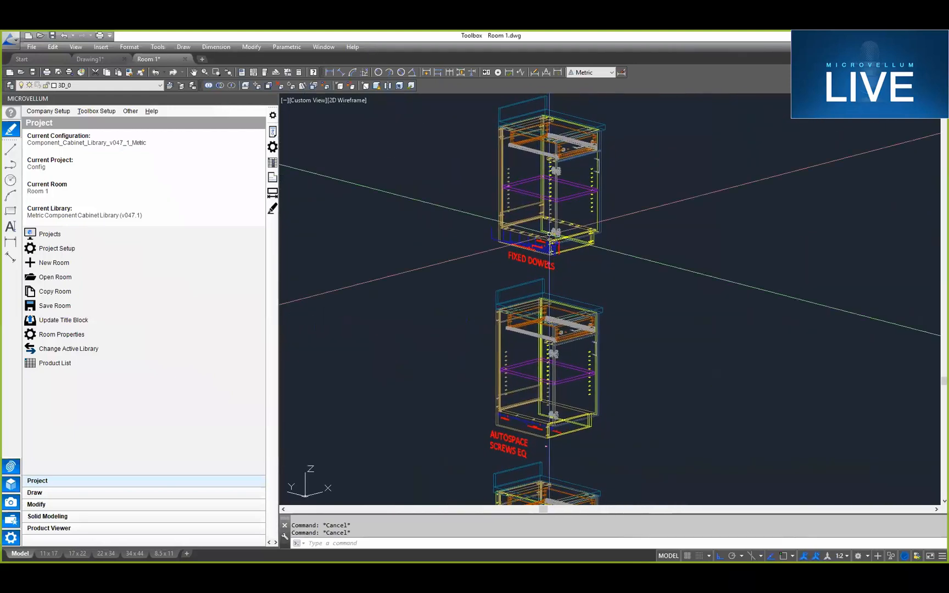
pyautogui.scroll(2, 527, 336)
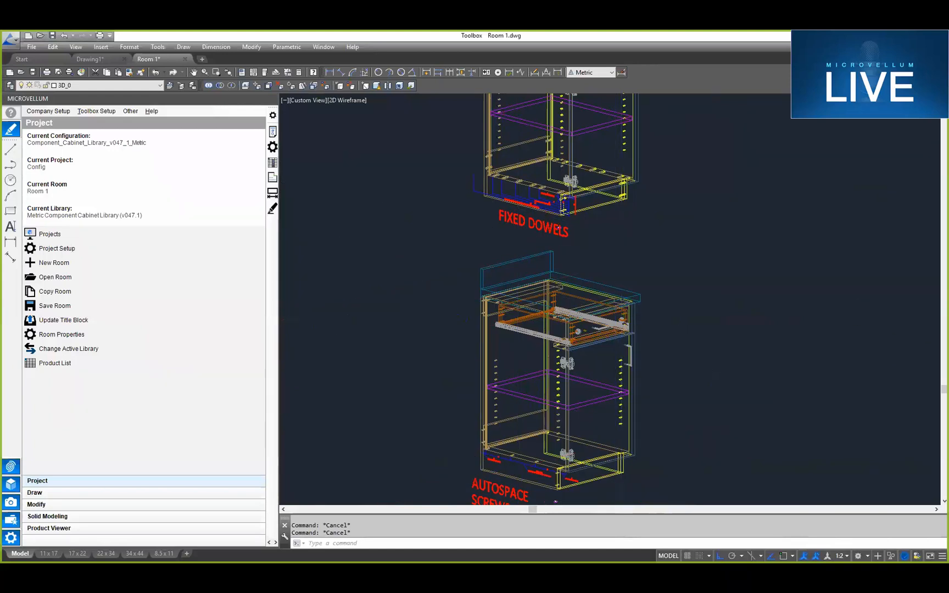
pyautogui.scroll(-5, 620, 280)
pyautogui.moveTo(620, 265); pyautogui.dragTo(599, 175, button='middle')
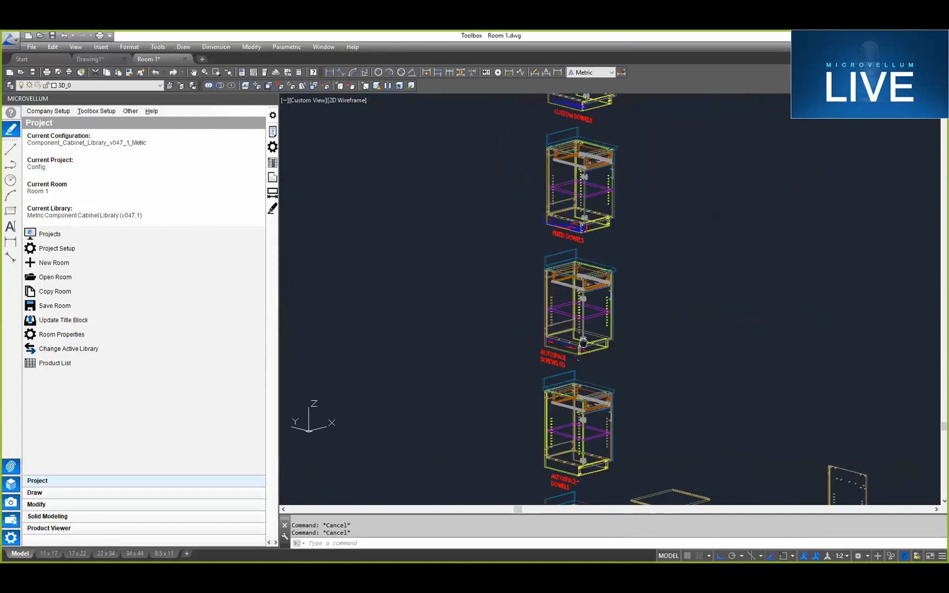
# Step: Examine the equally spaced screw holes and their dimension annotations along the AutoSpace Screws EQ cabinet's bottom edge
pyautogui.scroll(5, 563, 275)
pyautogui.scroll(3, 510, 272)
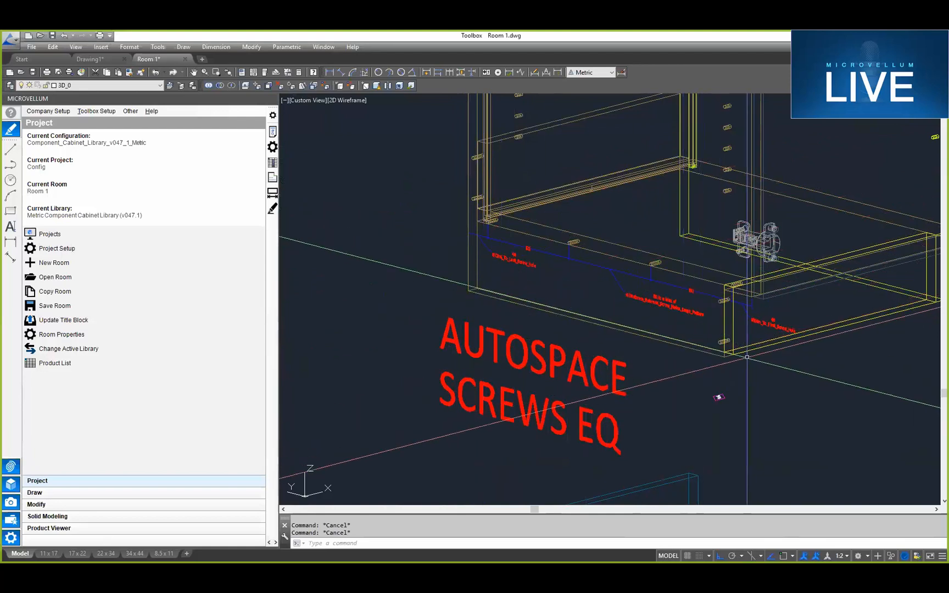
pyautogui.moveTo(517, 212); pyautogui.dragTo(416, 255, button='middle')
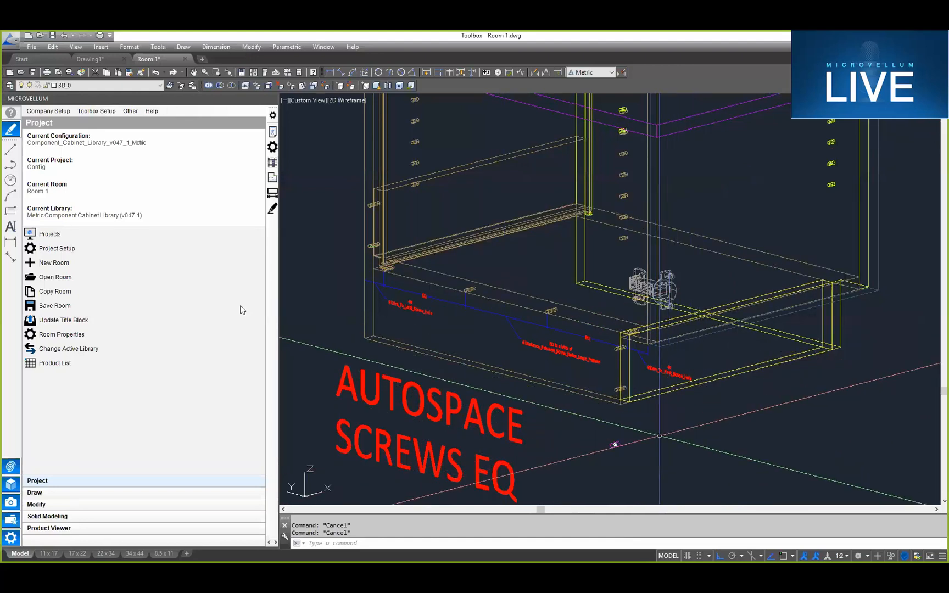
pyautogui.scroll(2, 468, 355)
pyautogui.moveTo(468, 355); pyautogui.dragTo(493, 342, button='middle')
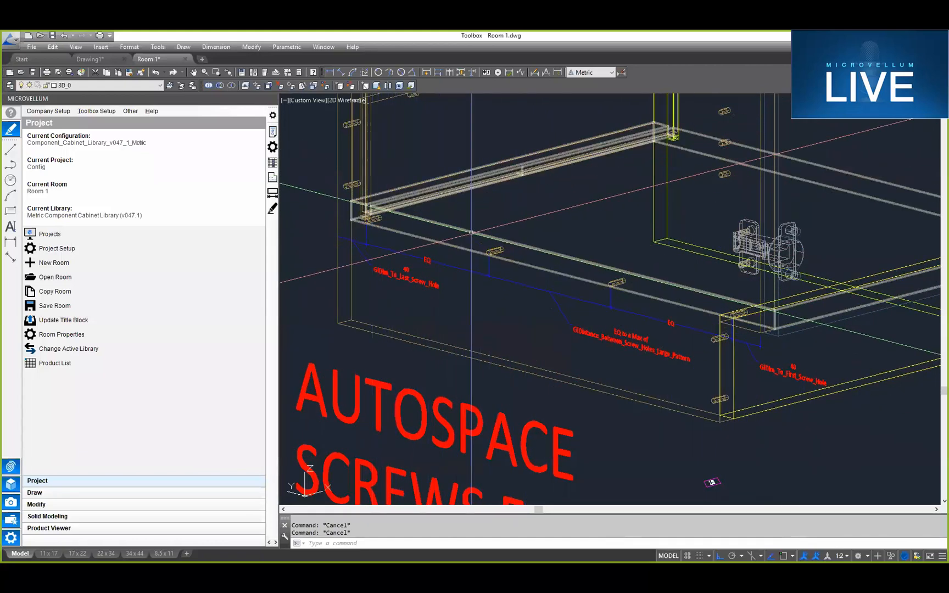
pyautogui.moveTo(471, 232)
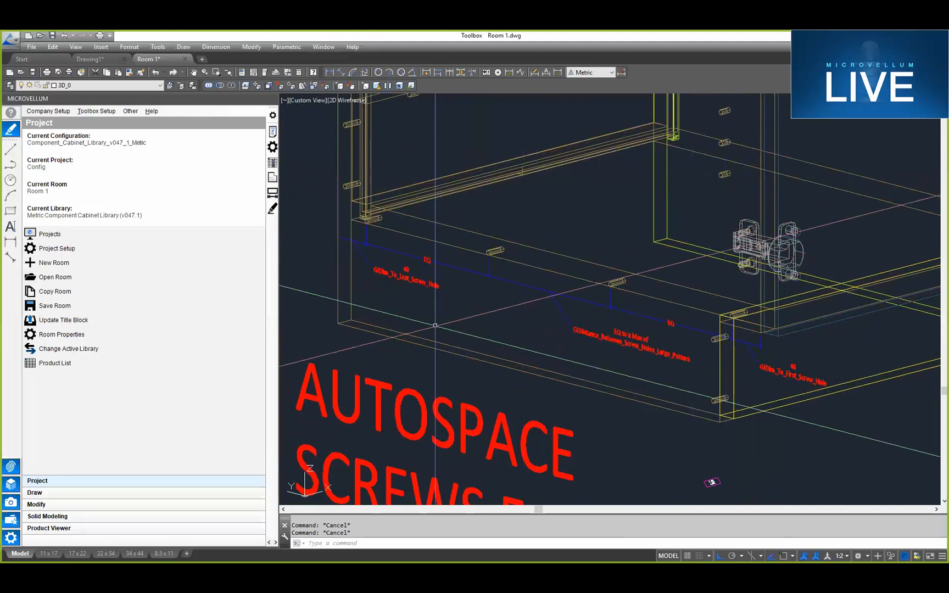
# Step: Make Predrill Screws the active specification group in the advanced project setup and open its global variables
pyautogui.click(102, 112)
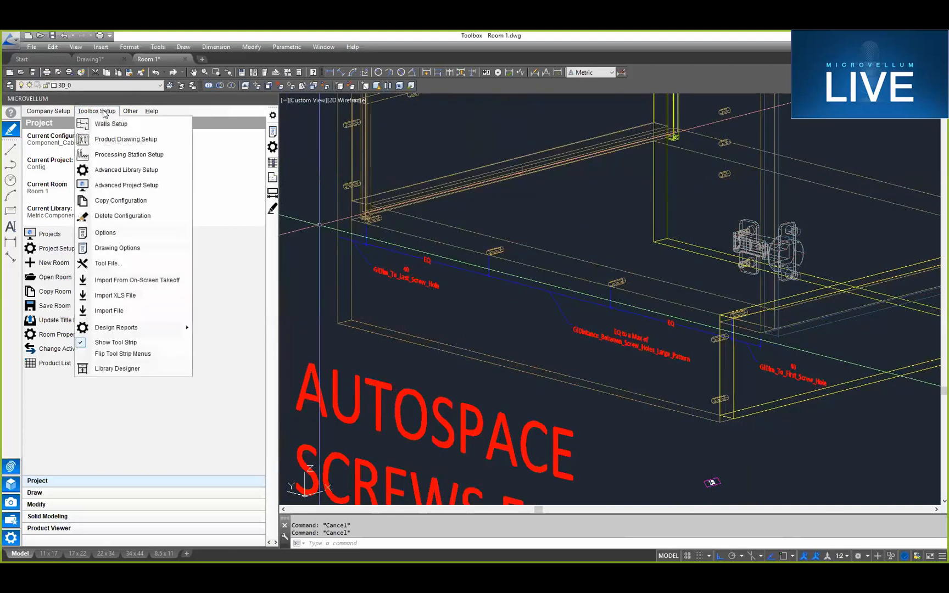
pyautogui.click(116, 185)
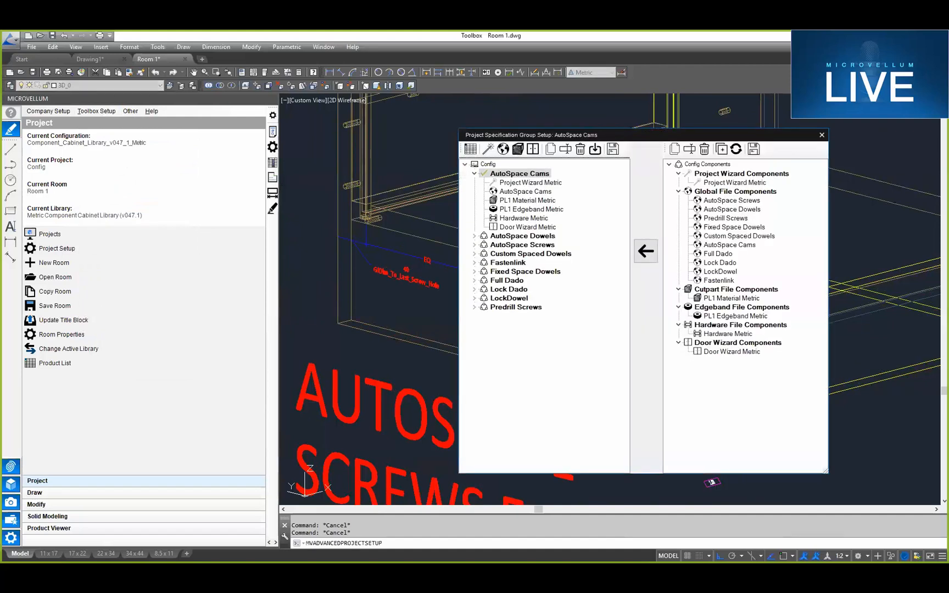
pyautogui.click(511, 263)
pyautogui.click(542, 247)
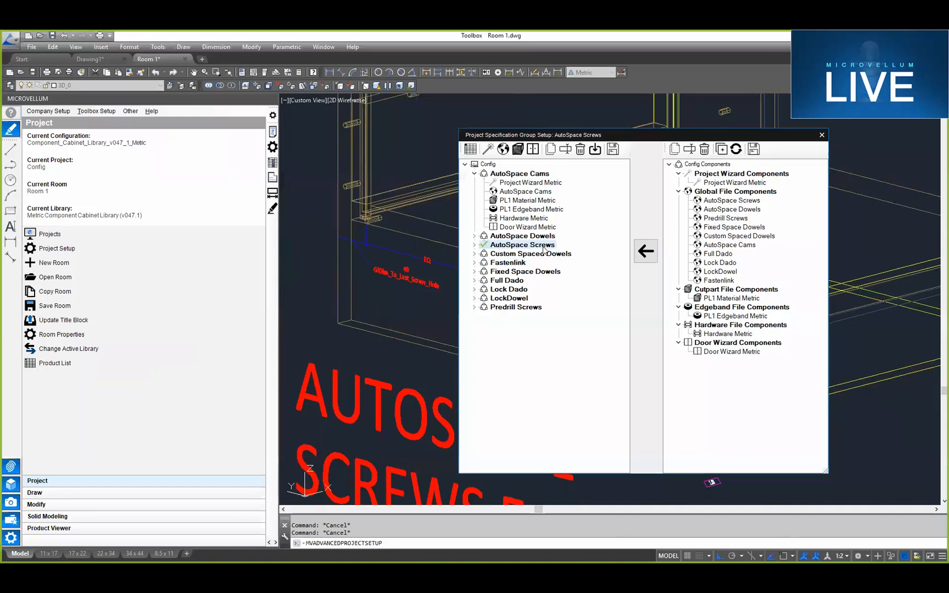
pyautogui.click(519, 308)
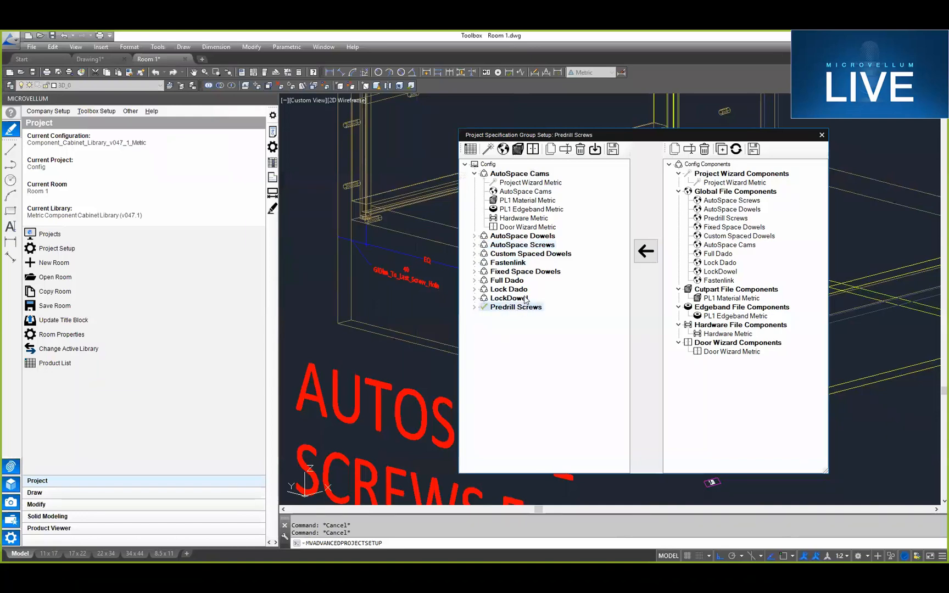
pyautogui.moveTo(538, 135); pyautogui.dragTo(519, 142)
pyautogui.click(485, 156)
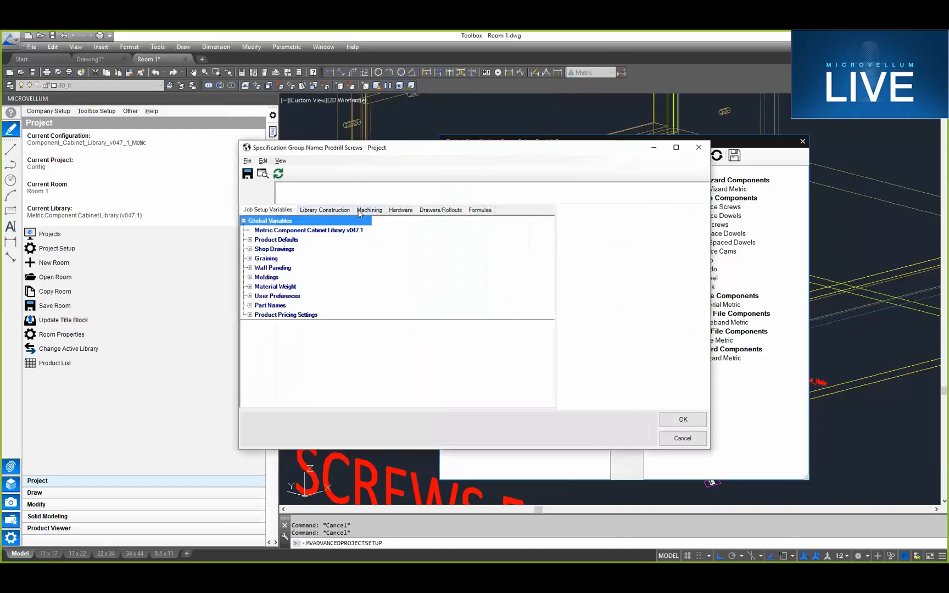
# Step: Review the Boring Pattern Screws setting in the Predrill Screws group's General Machining Selections
pyautogui.click(359, 211)
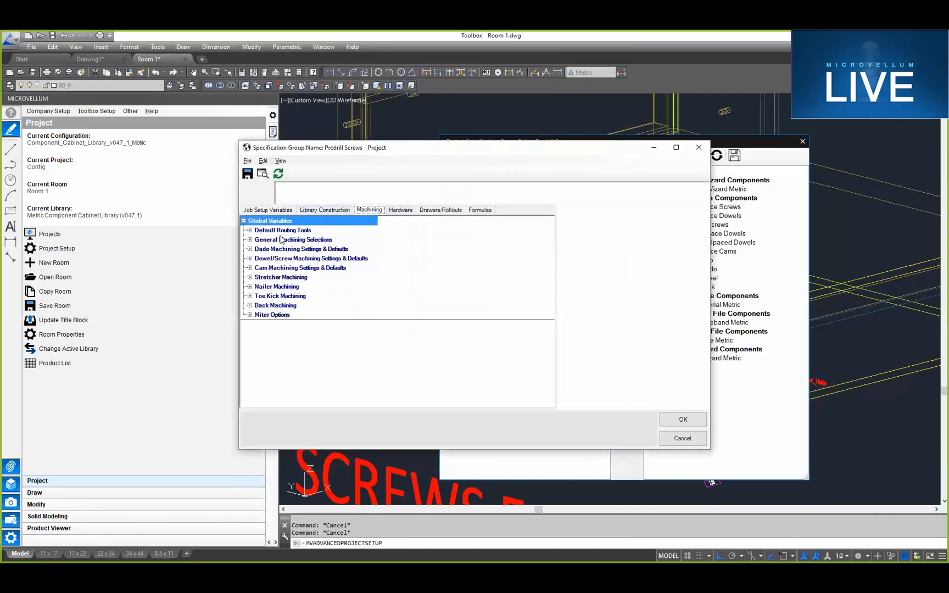
pyautogui.click(250, 240)
pyautogui.click(382, 306)
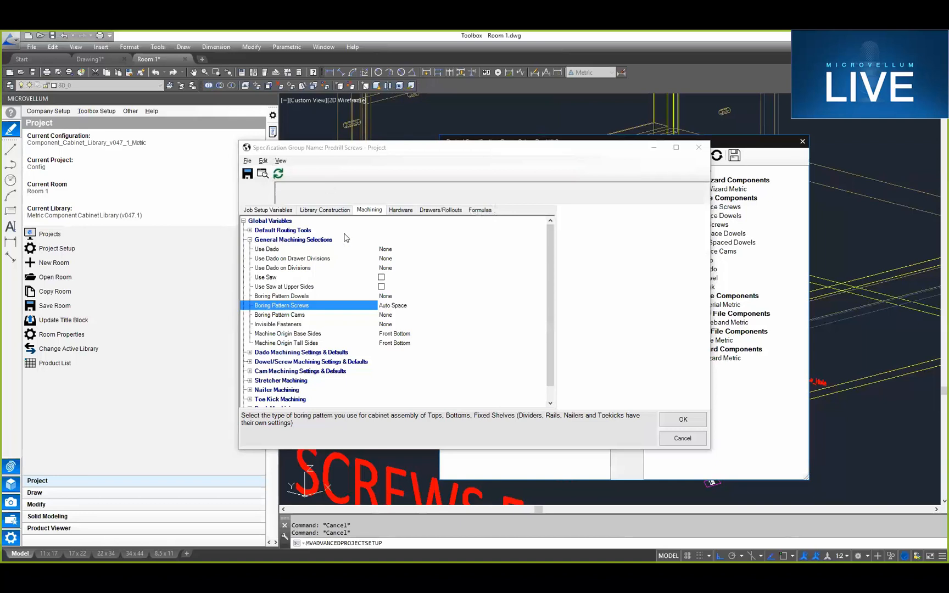
# Step: Review the dowel/screw Hole Locations settings and examine the Space Screws Equally option, leaving it enabled
pyautogui.click(310, 361)
pyautogui.click(250, 361)
pyautogui.scroll(-2, 310, 362)
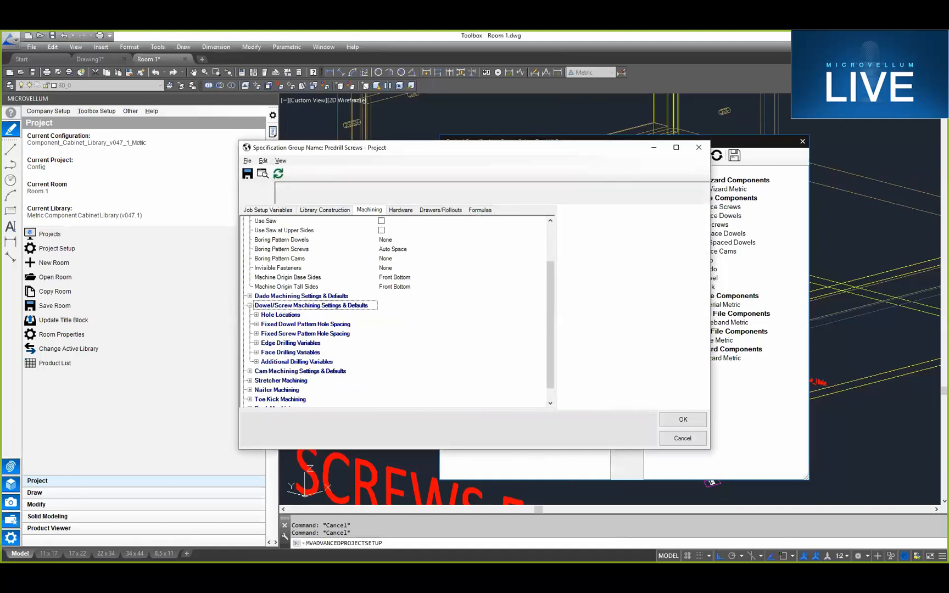
pyautogui.click(256, 315)
pyautogui.scroll(-2, 256, 317)
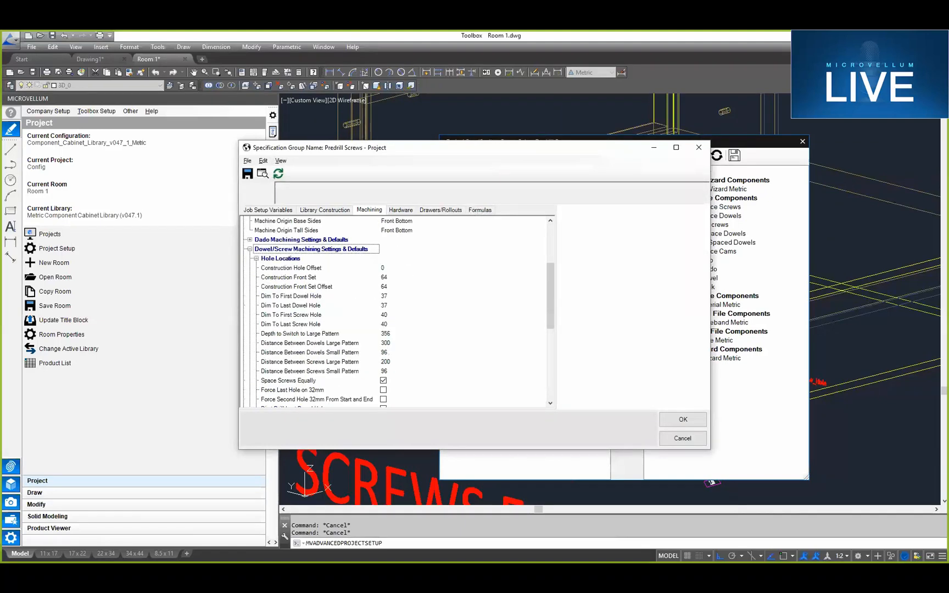
pyautogui.click(406, 380)
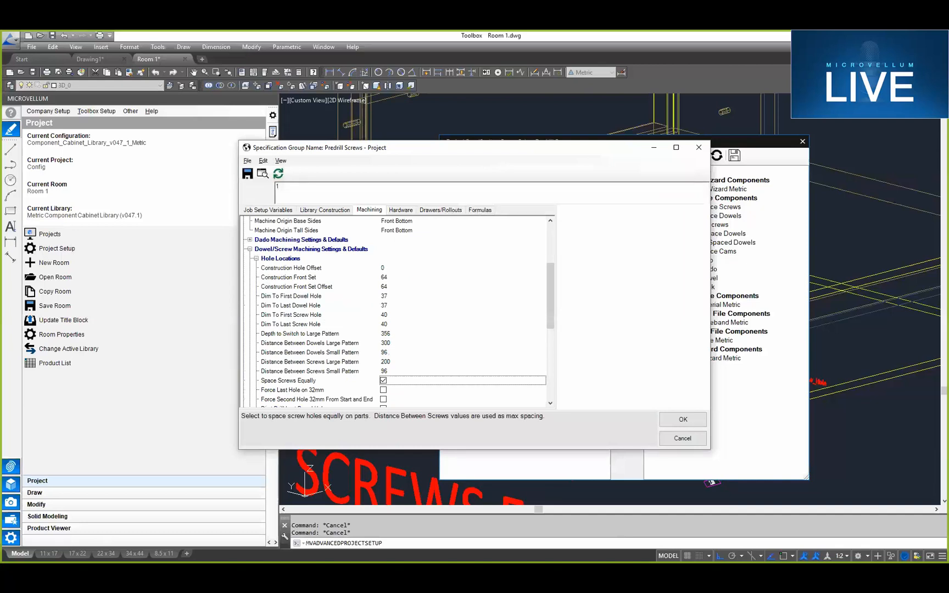
# Step: Review the first and last dowel and screw hole dimensions and the hole distances for Predrill Screws, and close the project setup without saving
pyautogui.click(387, 296)
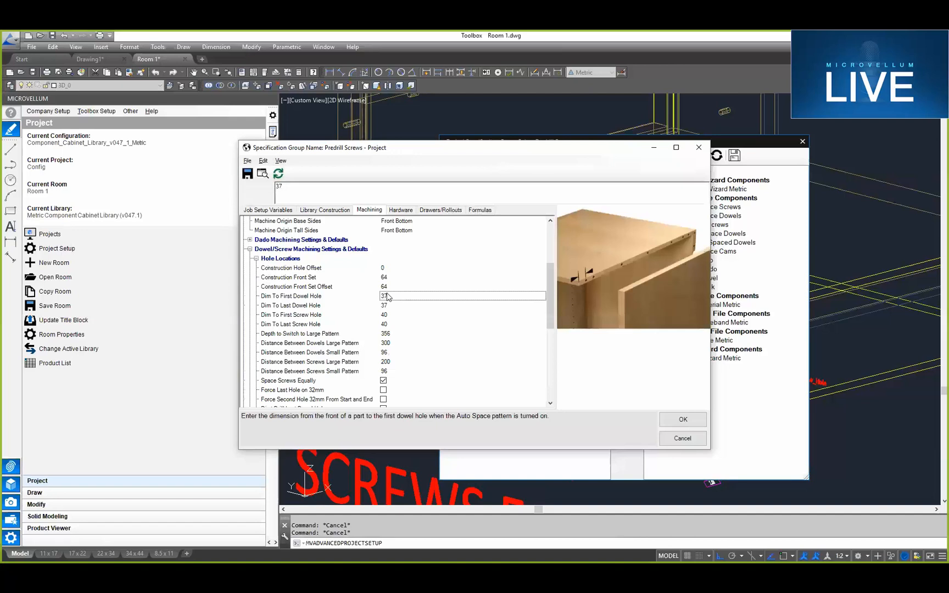
pyautogui.click(387, 314)
pyautogui.click(392, 325)
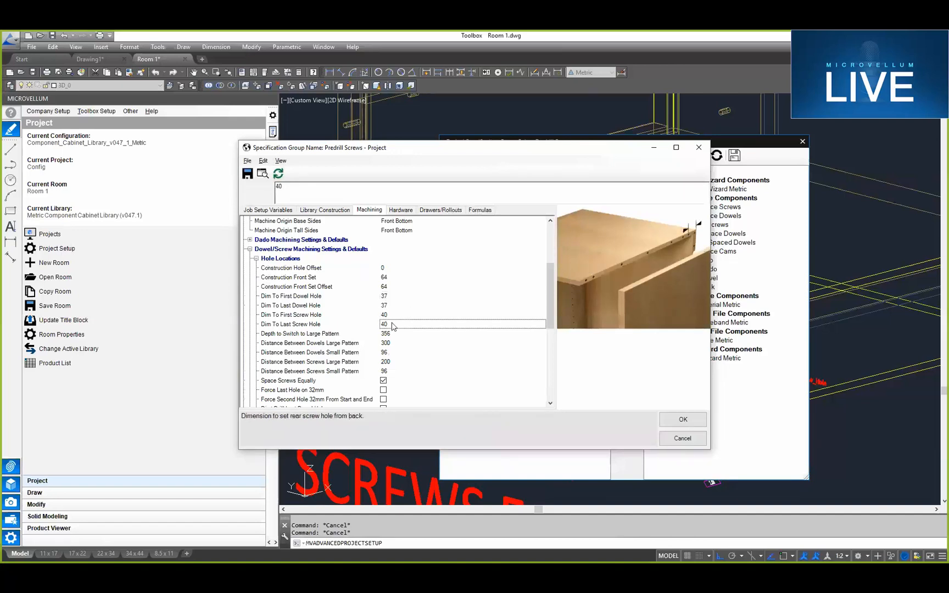
pyautogui.click(392, 343)
pyautogui.click(392, 353)
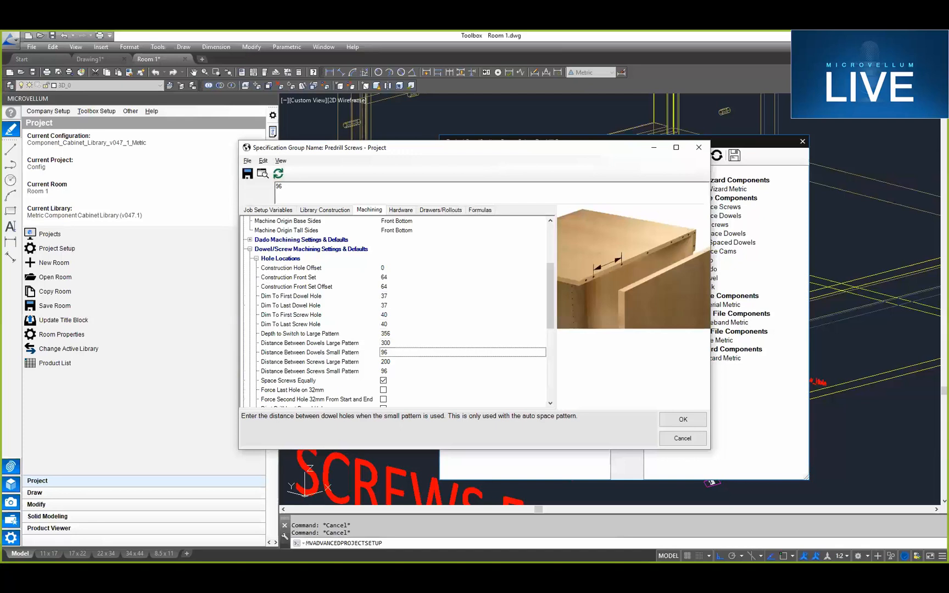
pyautogui.click(392, 343)
pyautogui.click(392, 362)
pyautogui.click(392, 343)
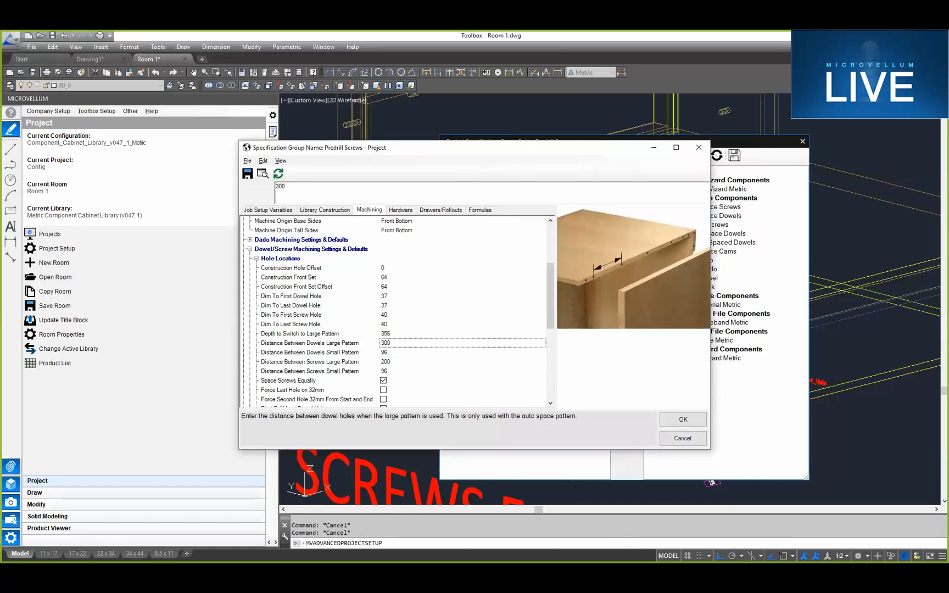
pyautogui.click(683, 437)
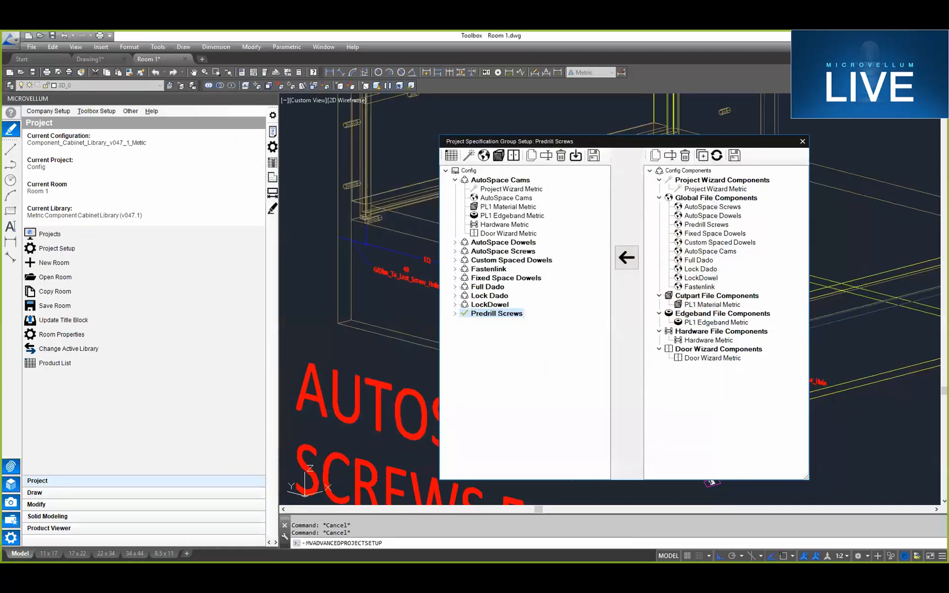
pyautogui.moveTo(625, 140); pyautogui.dragTo(524, 134)
pyautogui.click(701, 137)
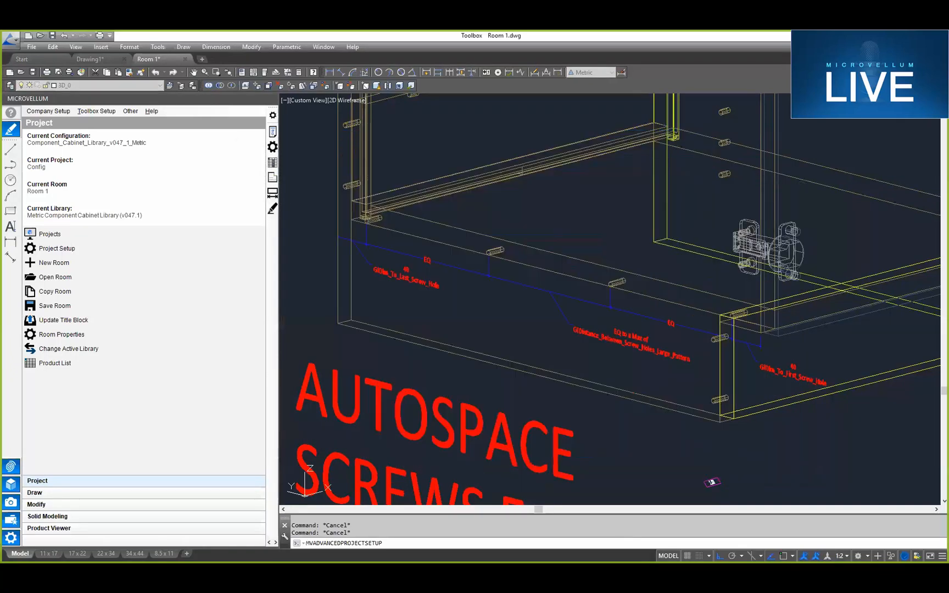
# Step: Check the product prompts of the AutoSpace Screws EQ cabinet and close them without changes
pyautogui.click(627, 315)
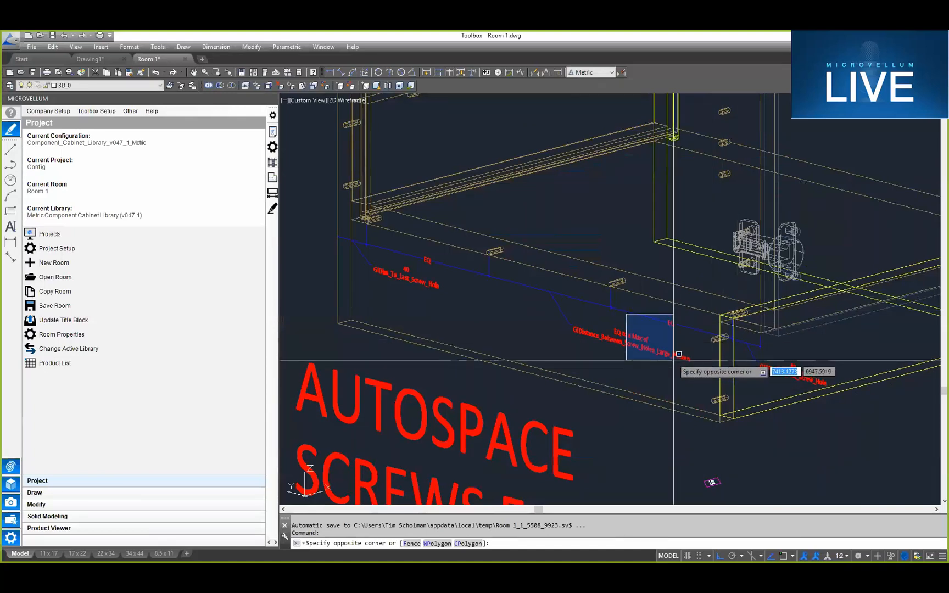
pyautogui.scroll(-2, 615, 314)
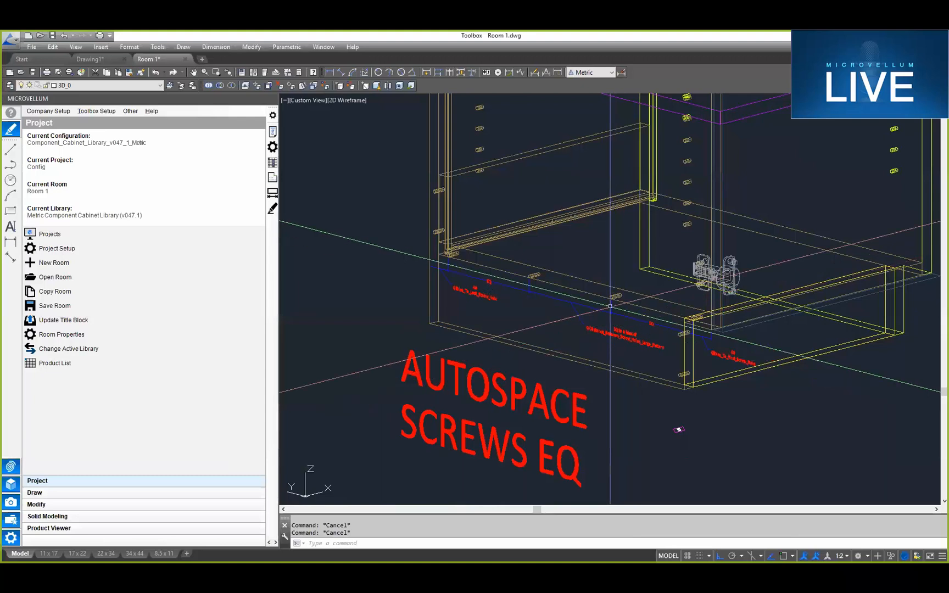
pyautogui.moveTo(756, 283); pyautogui.dragTo(604, 335, button='middle')
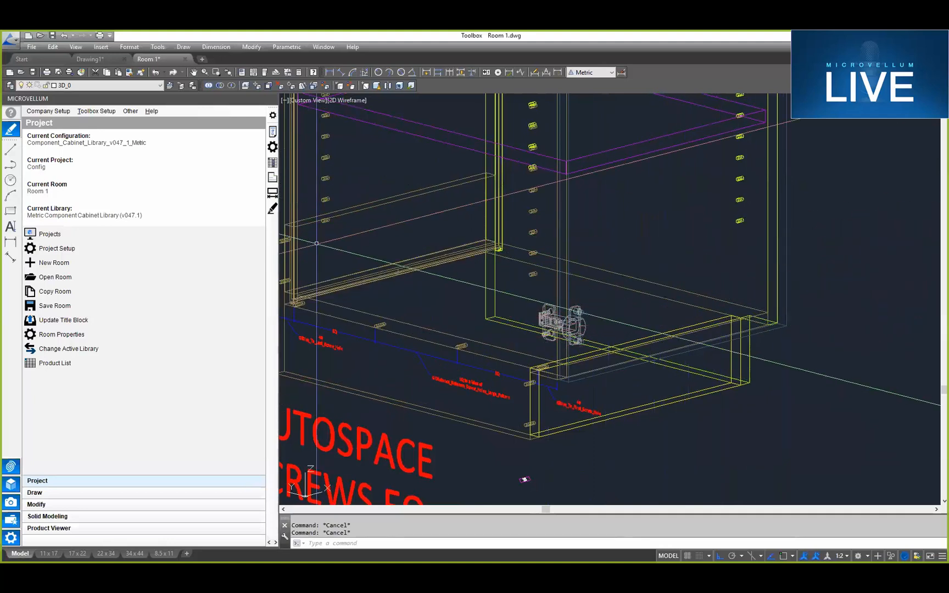
pyautogui.scroll(-2, 608, 239)
pyautogui.moveTo(608, 241); pyautogui.dragTo(630, 344, button='middle')
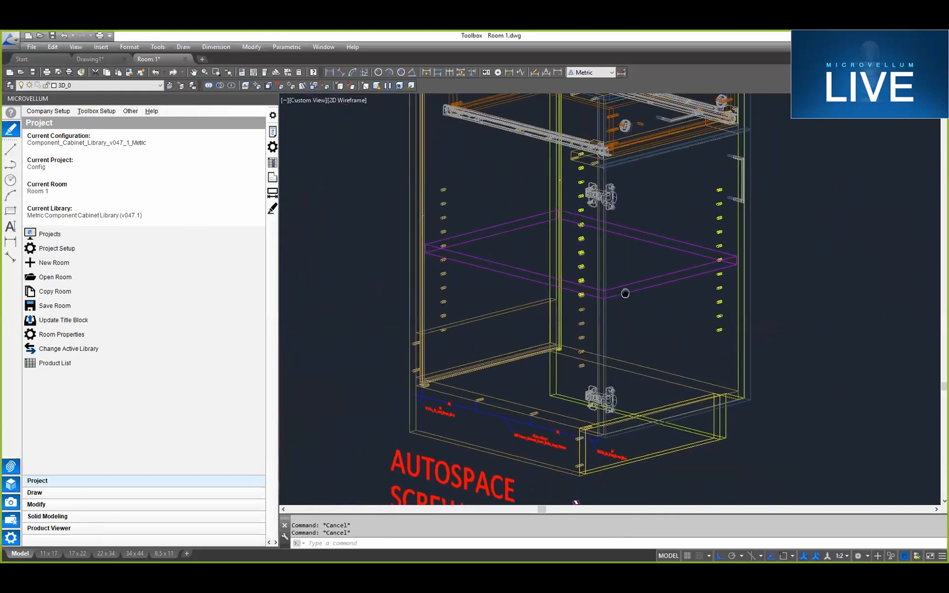
pyautogui.click(272, 132)
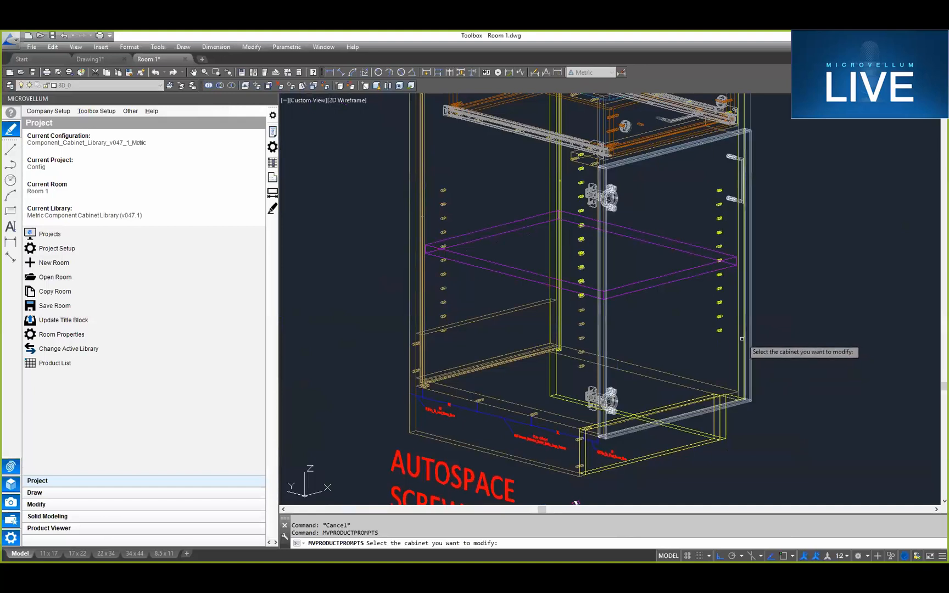
pyautogui.click(693, 431)
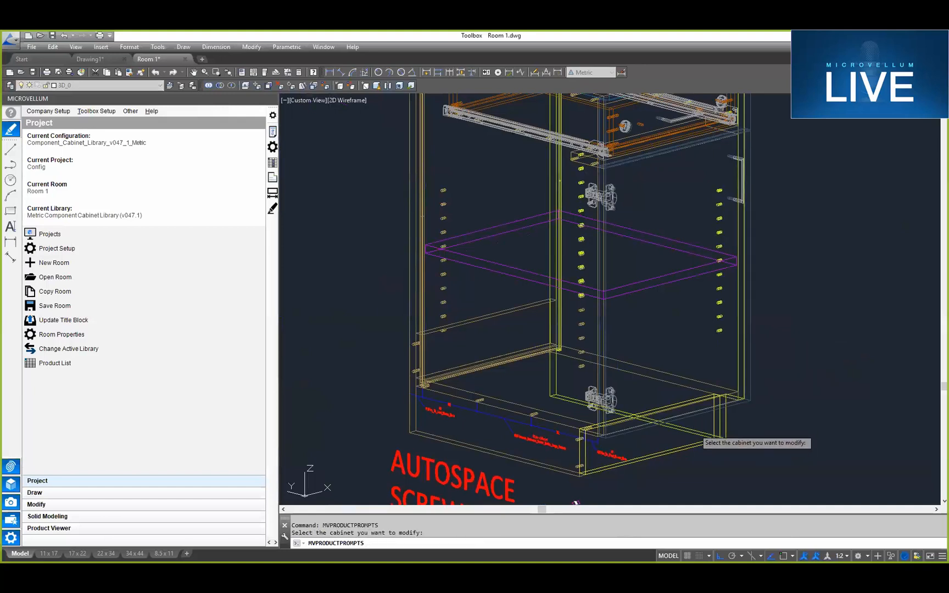
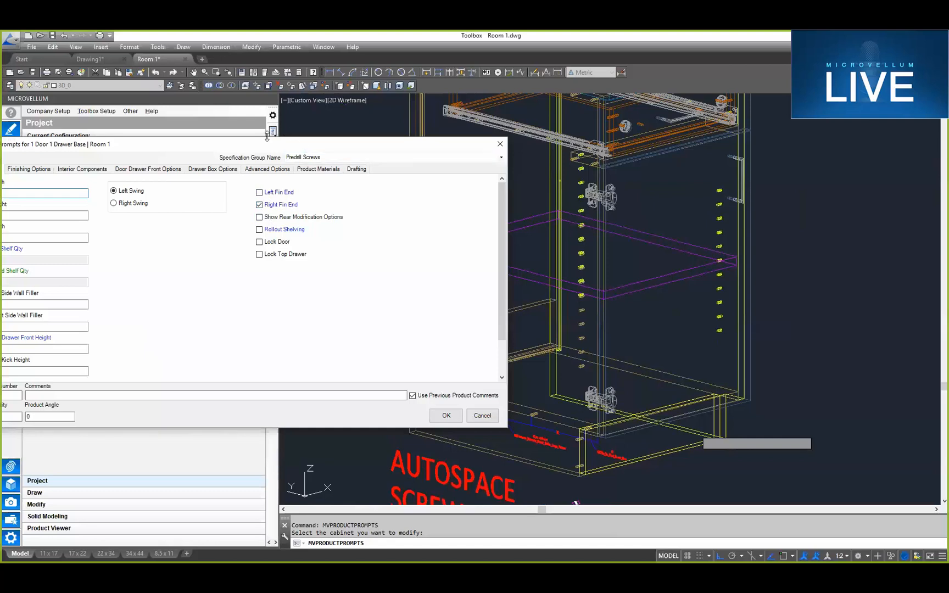
pyautogui.moveTo(271, 139); pyautogui.dragTo(327, 114)
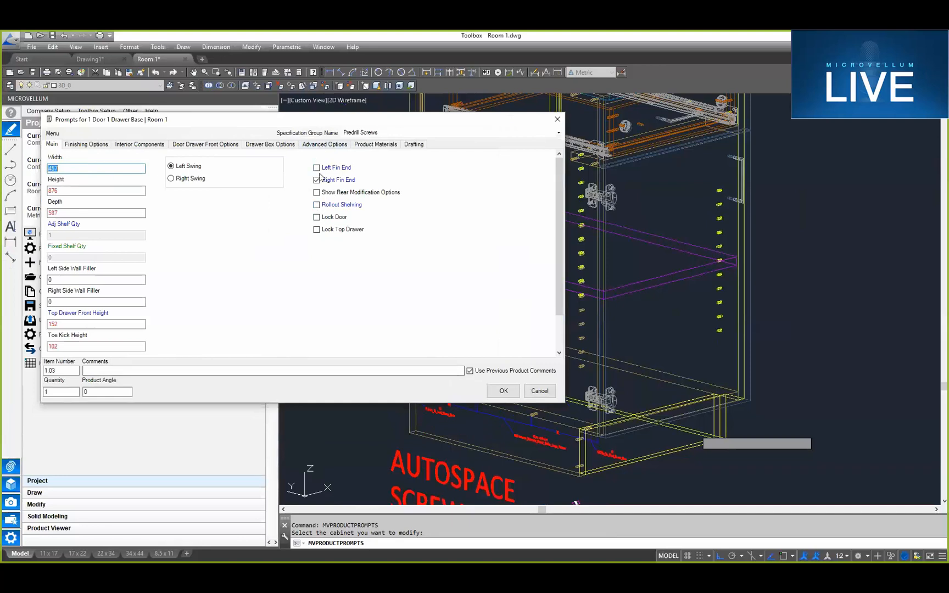
pyautogui.click(539, 391)
# Step: Open the product prompts of the AutoSpace Screws cabinet and accept them unchanged to redraw the cabinet
pyautogui.scroll(-5, 582, 352)
pyautogui.moveTo(646, 431); pyautogui.dragTo(545, 313, button='middle')
pyautogui.scroll(-4, 545, 314)
pyautogui.moveTo(549, 376); pyautogui.dragTo(546, 353, button='middle')
pyautogui.scroll(10, 534, 349)
pyautogui.moveTo(348, 303); pyautogui.dragTo(459, 334, button='middle')
pyautogui.scroll(-3, 537, 258)
pyautogui.moveTo(536, 258); pyautogui.dragTo(478, 309, button='middle')
pyautogui.scroll(4, 344, 185)
pyautogui.scroll(-4, 344, 185)
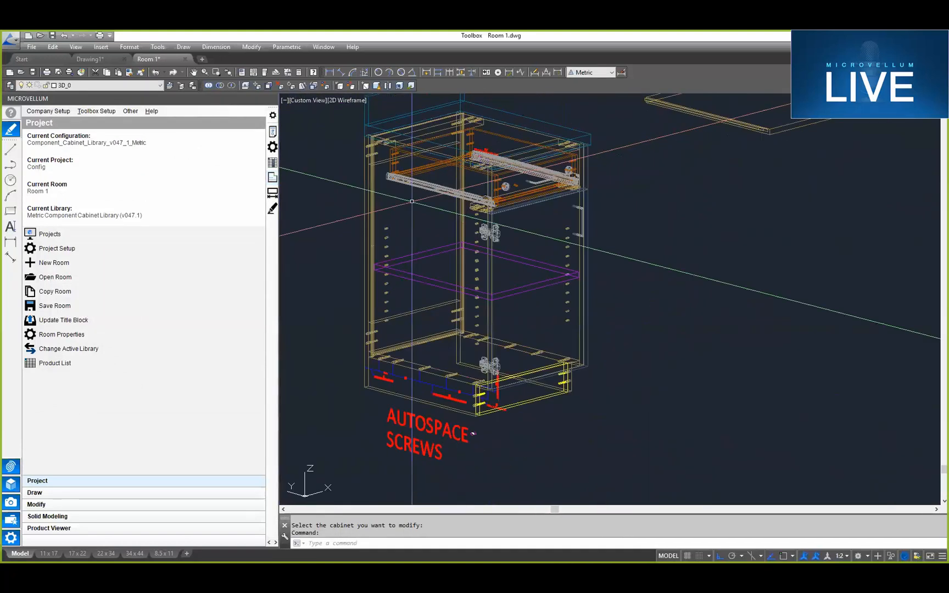
pyautogui.click(272, 132)
pyautogui.click(471, 124)
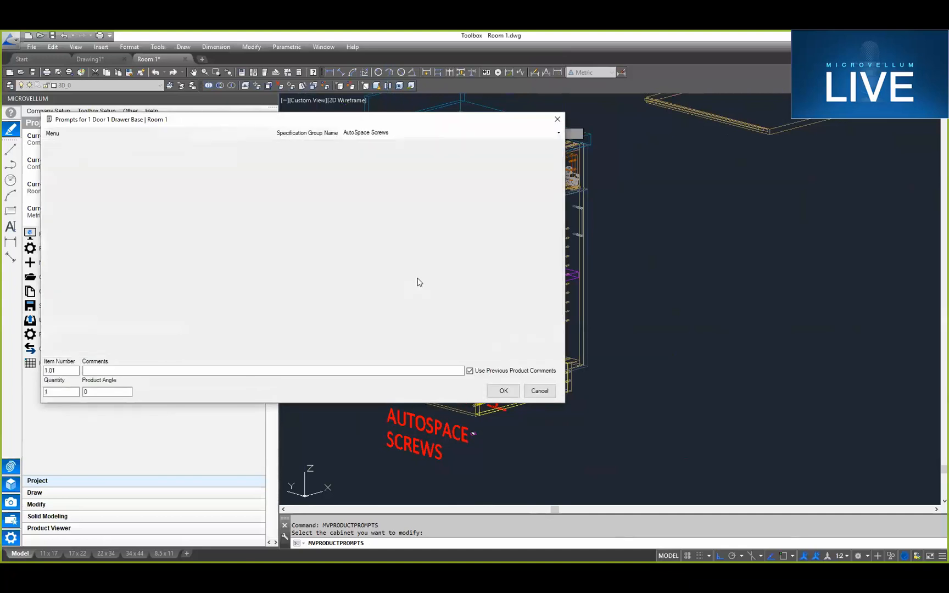
pyautogui.click(503, 390)
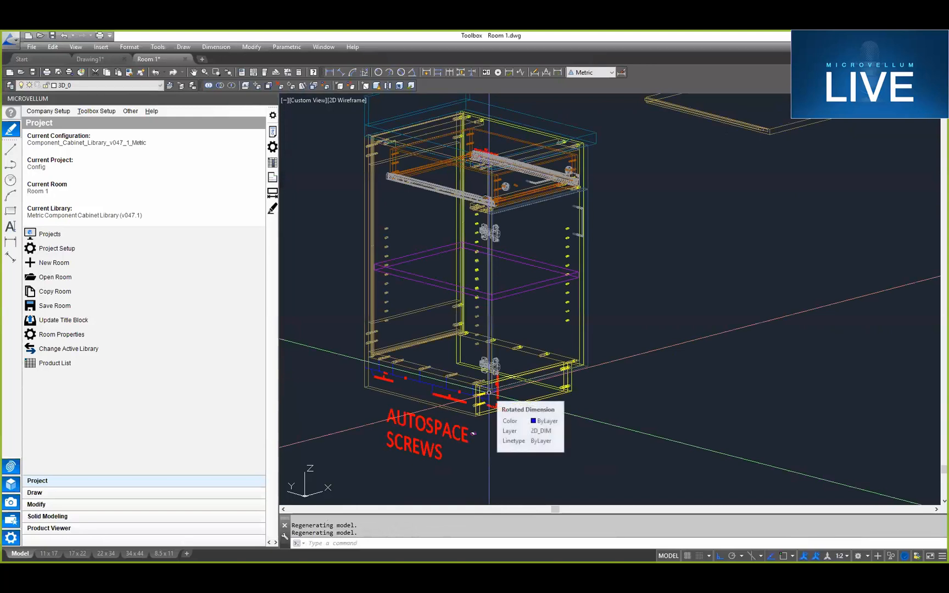
# Step: Examine the dowel and screw holes along the bottom panel and toe kick of the redrawn AutoSpace Screws cabinet
pyautogui.scroll(5, 489, 392)
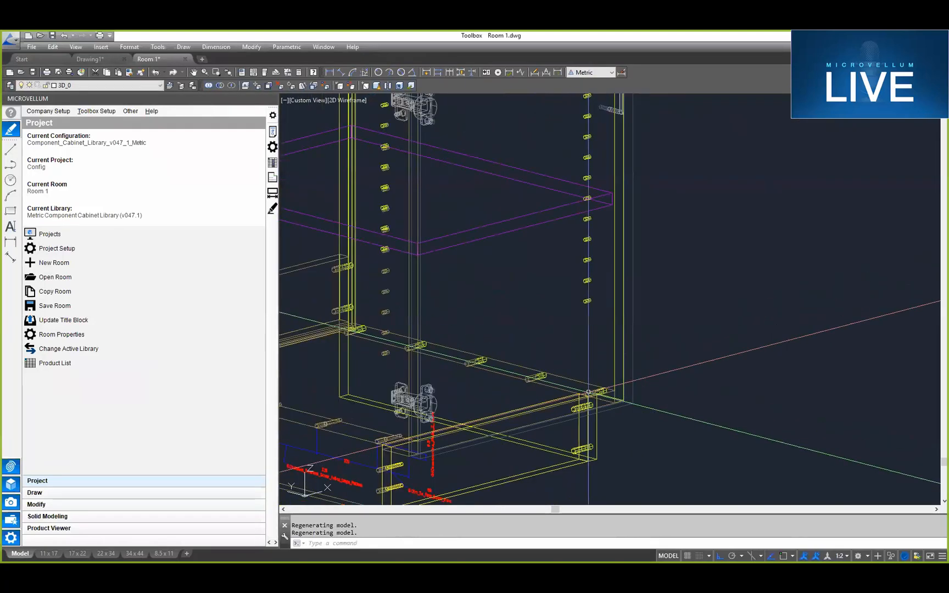
pyautogui.scroll(-4, 588, 392)
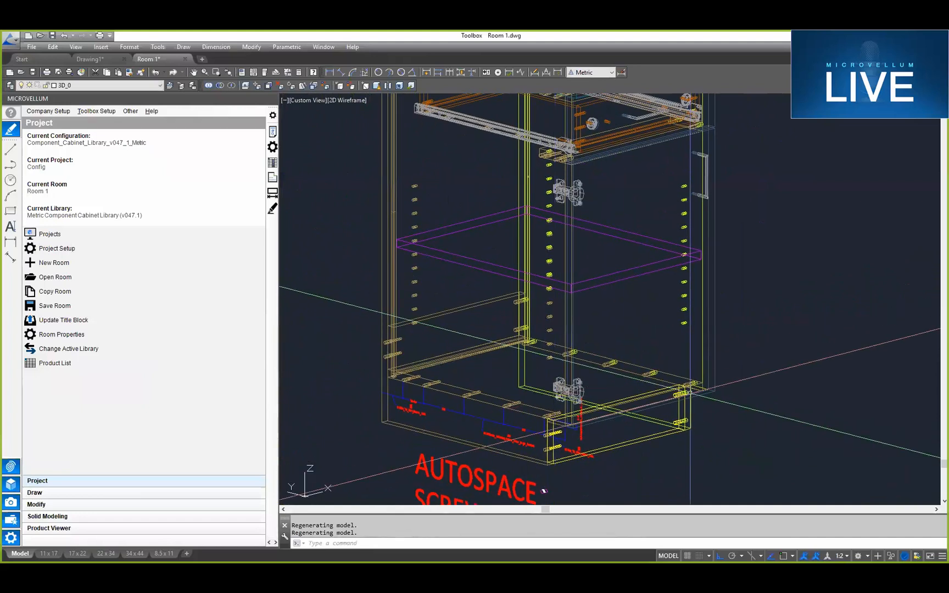
pyautogui.scroll(5, 690, 391)
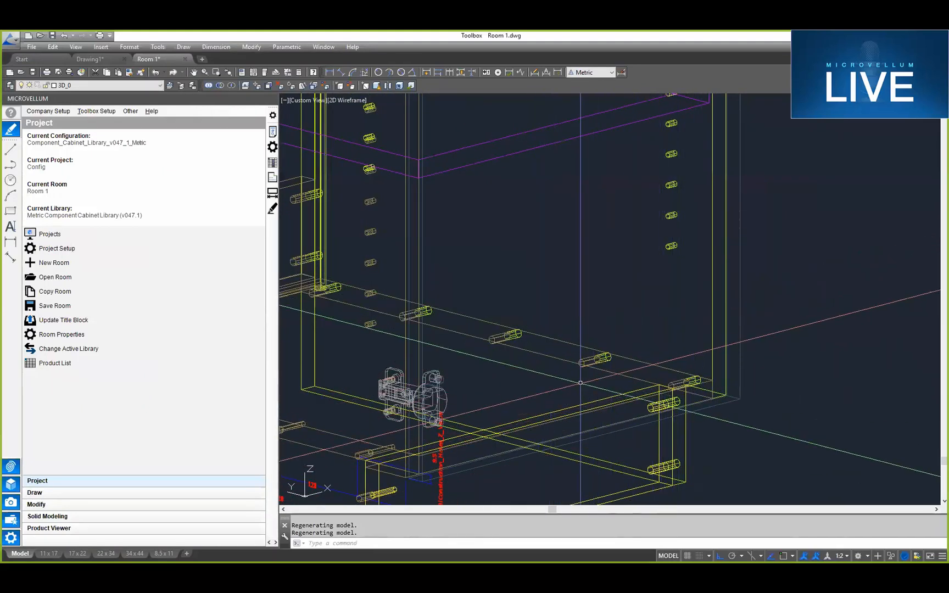
pyautogui.scroll(-5, 609, 358)
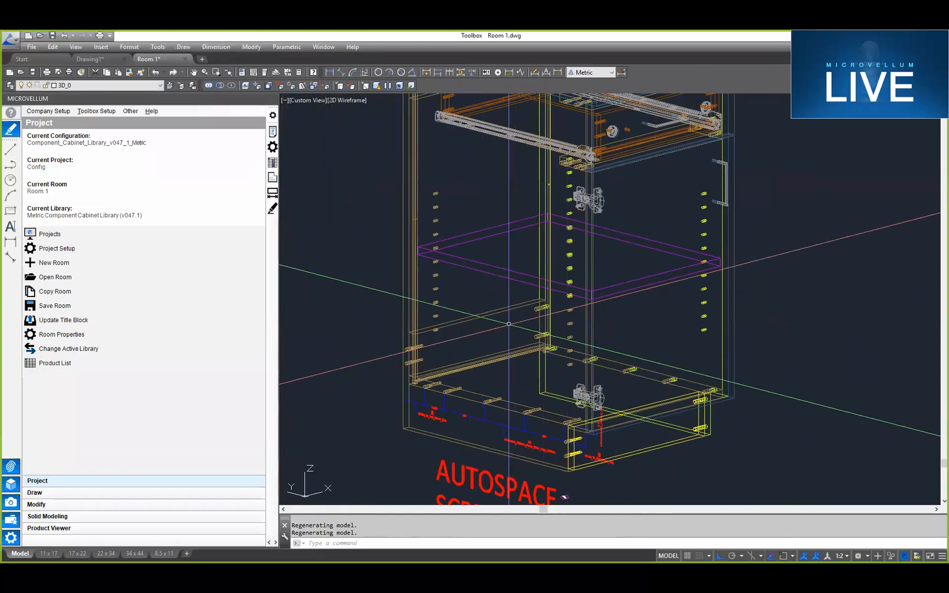
pyautogui.scroll(-4, 663, 382)
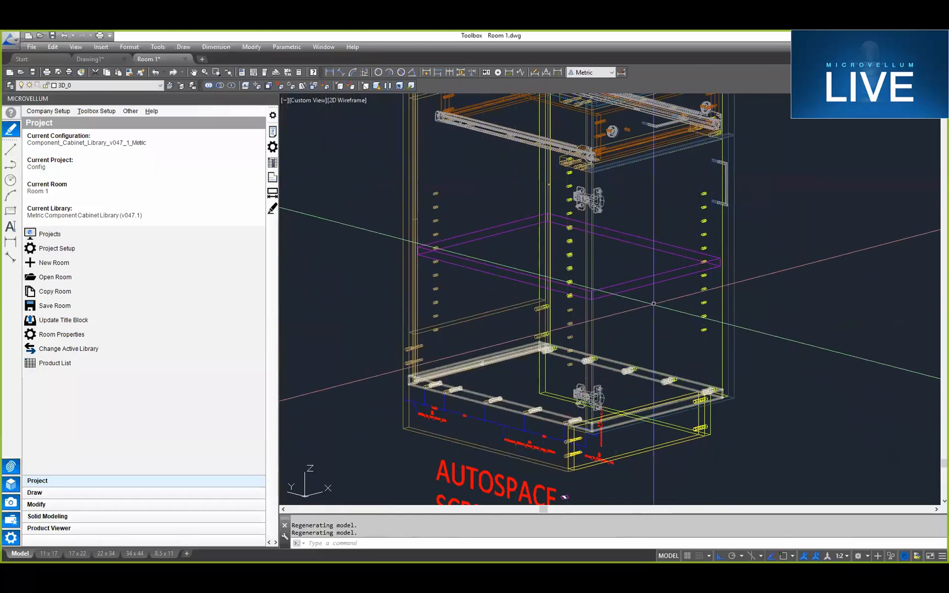
pyautogui.scroll(3, 666, 311)
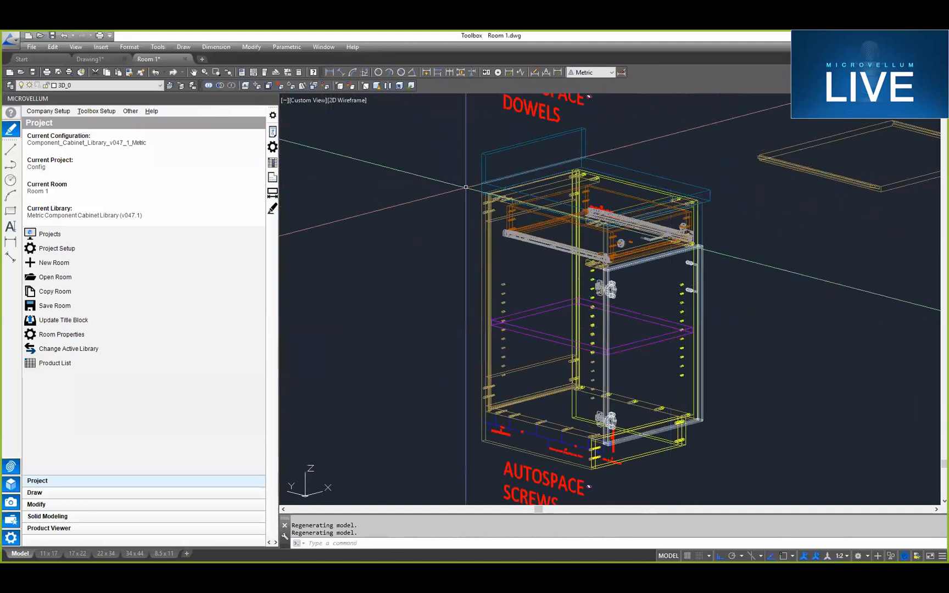
# Step: Make AutoSpace Screws the active specification group in the advanced project setup and open its global variables
pyautogui.click(88, 113)
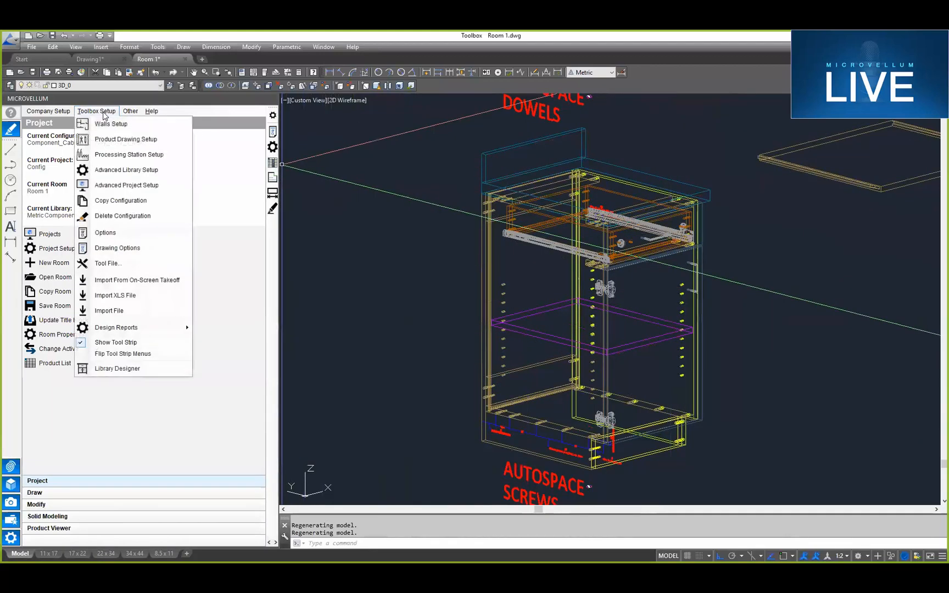
pyautogui.click(115, 186)
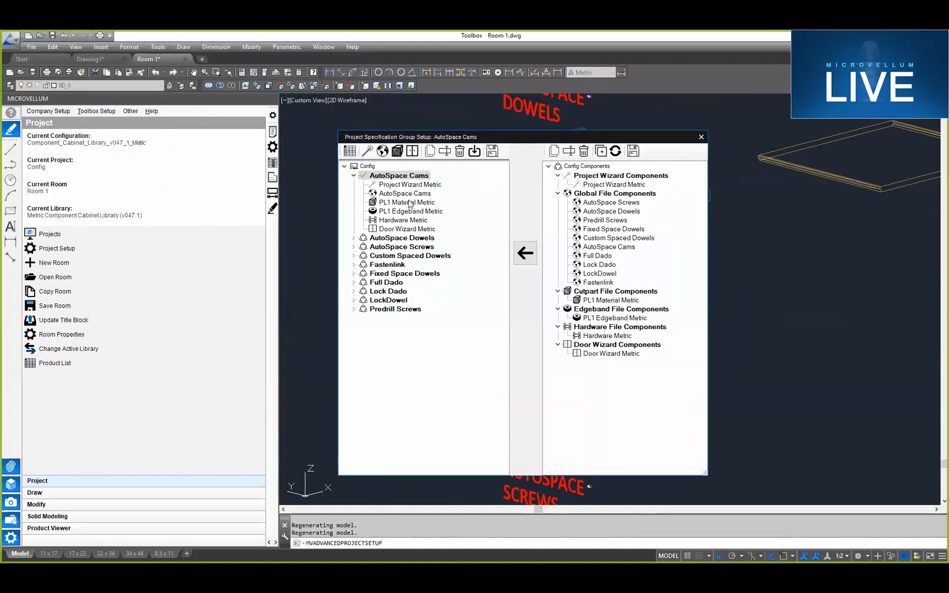
pyautogui.click(395, 248)
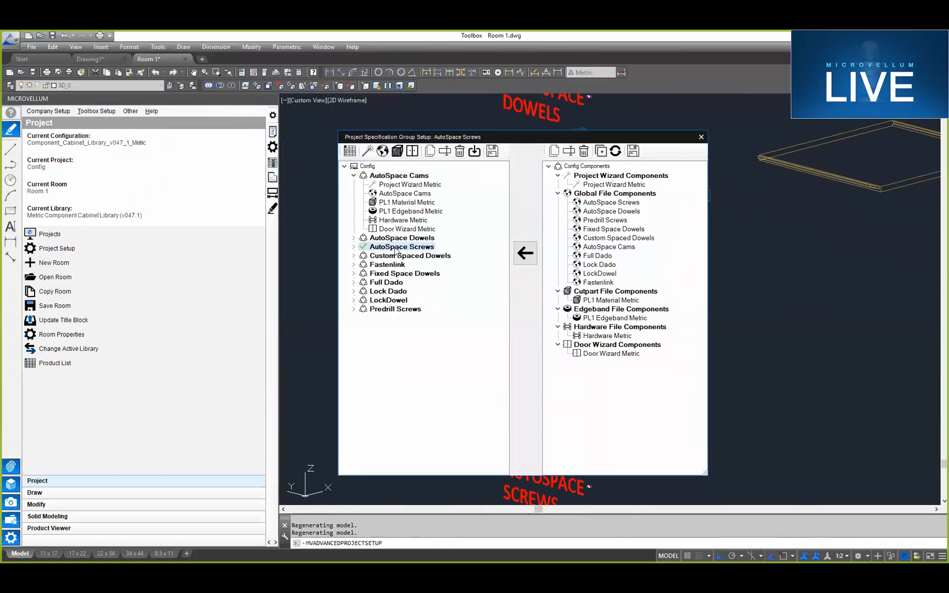
pyautogui.click(383, 152)
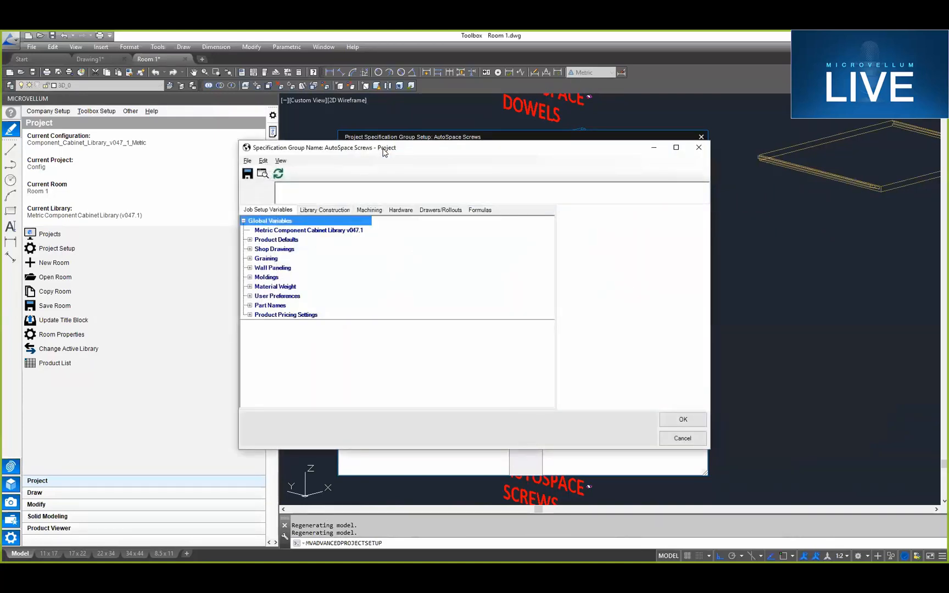
# Step: Review the Boring Pattern Dowels and Boring Pattern Screws settings in the AutoSpace Screws group's General Machining Selections, and collapse the category
pyautogui.click(368, 211)
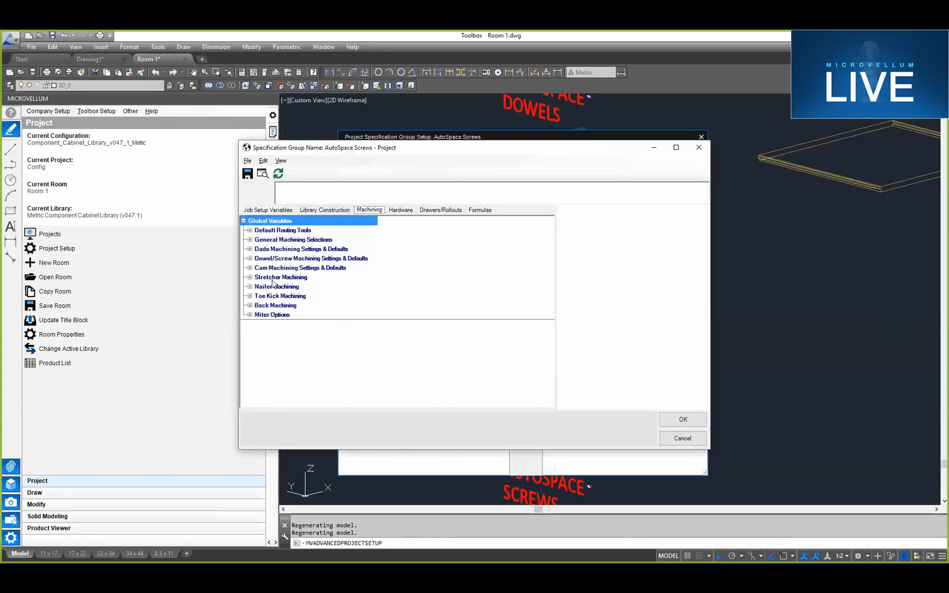
pyautogui.click(250, 240)
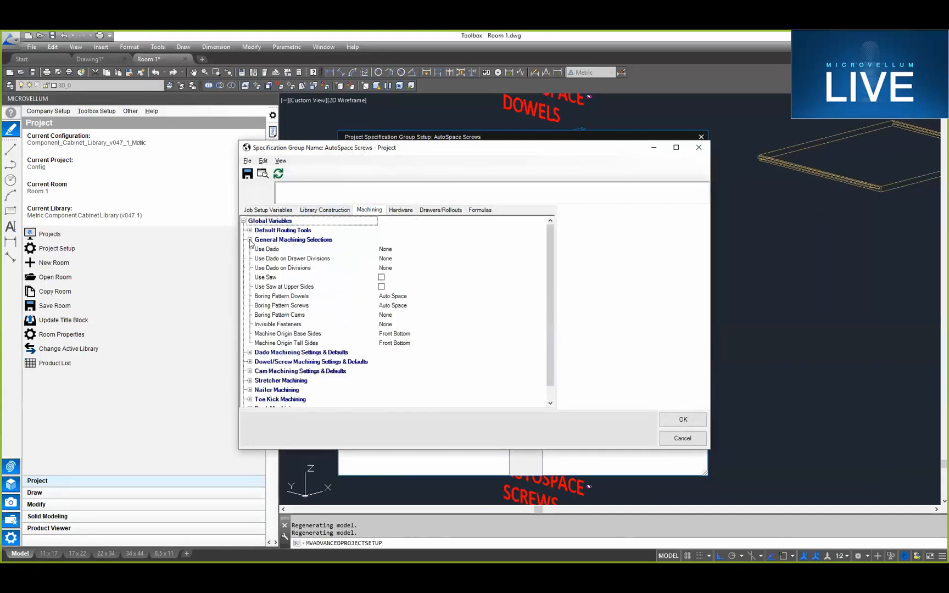
pyautogui.click(299, 296)
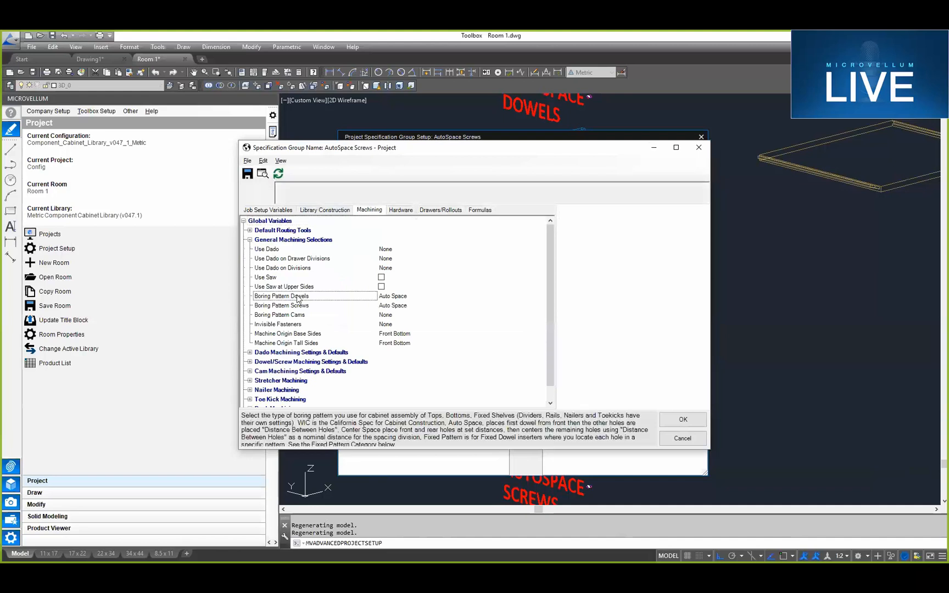
pyautogui.click(296, 308)
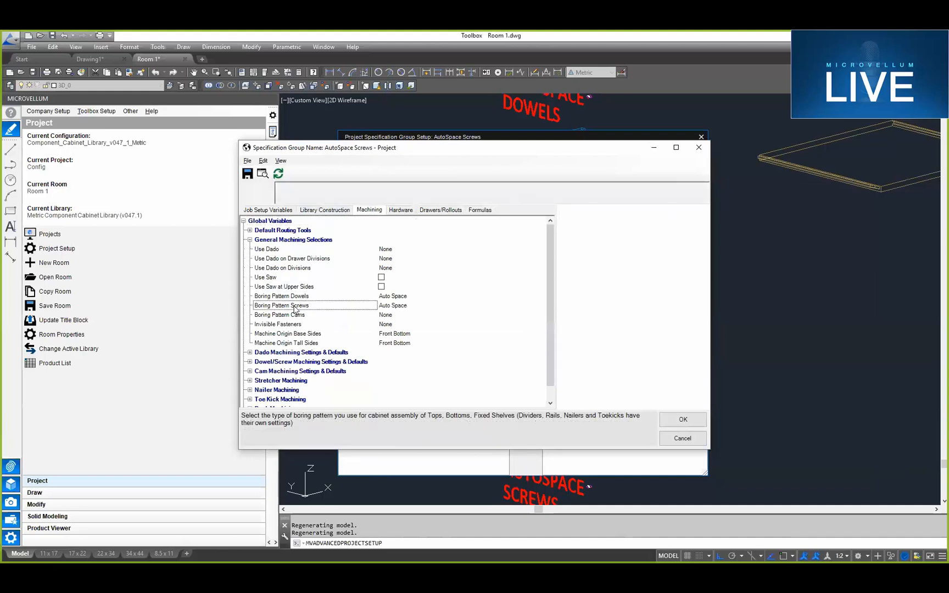
pyautogui.click(300, 298)
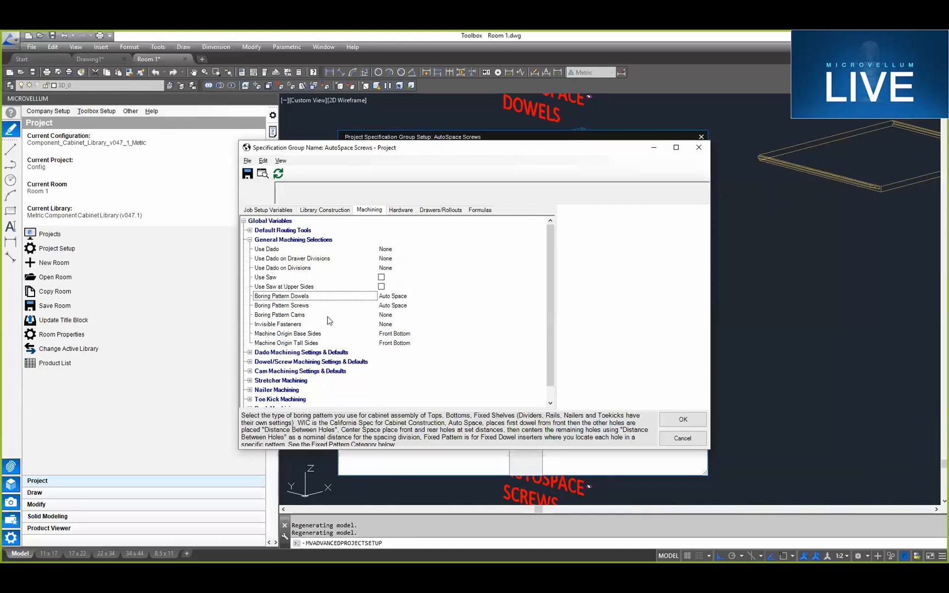
pyautogui.scroll(-1, 329, 322)
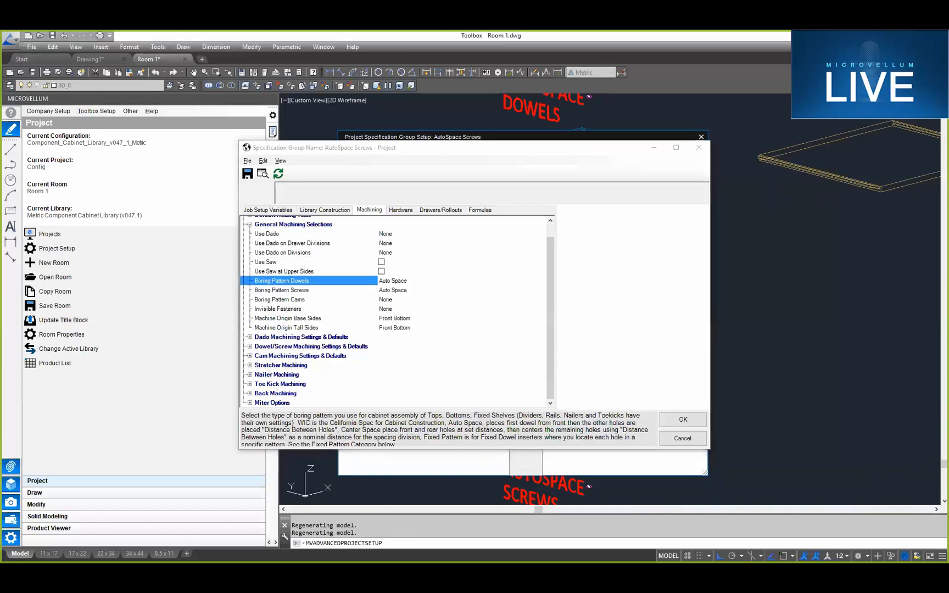
pyautogui.click(361, 212)
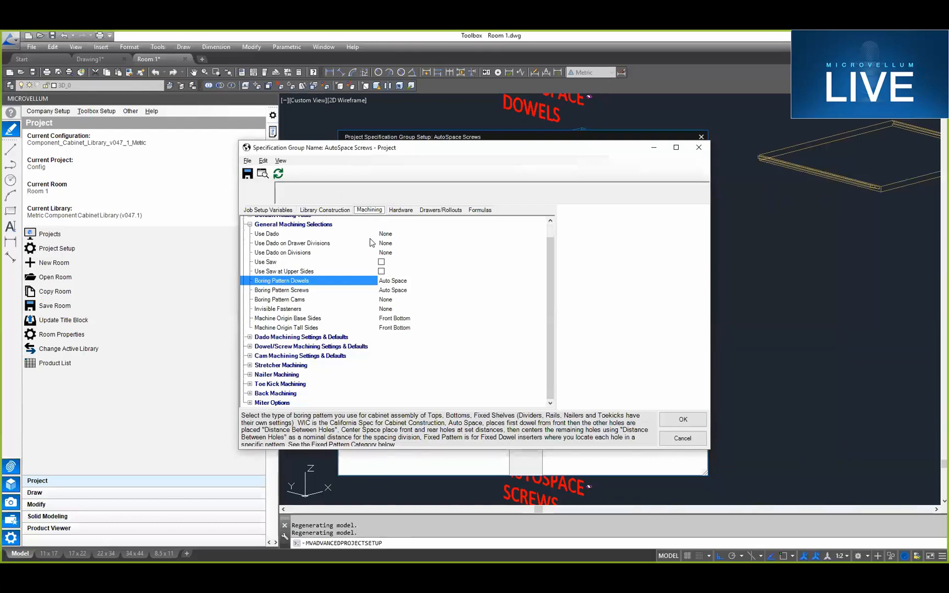
pyautogui.click(249, 224)
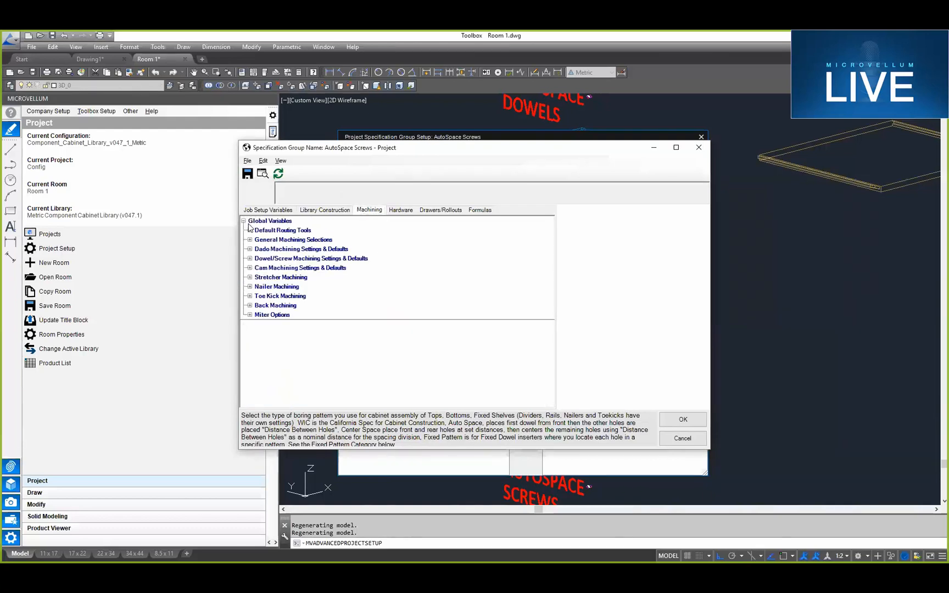
# Step: Review the Additional Drilling Variables under Dowel/Screw Machining Settings & Defaults, including the Screw Drilling At Finished Ends options and Dont Drill Dowels On Unfinished Ends
pyautogui.click(250, 258)
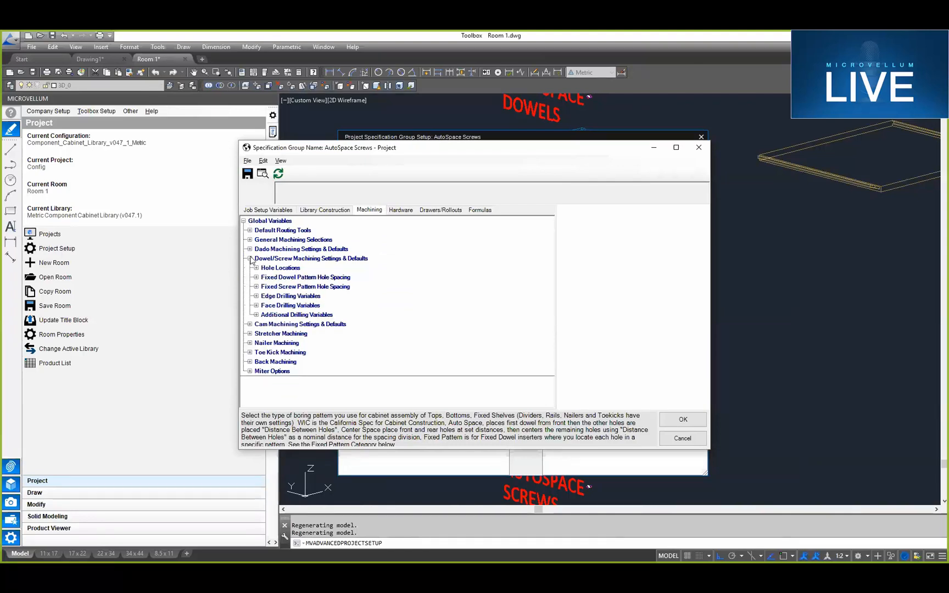
pyautogui.click(256, 314)
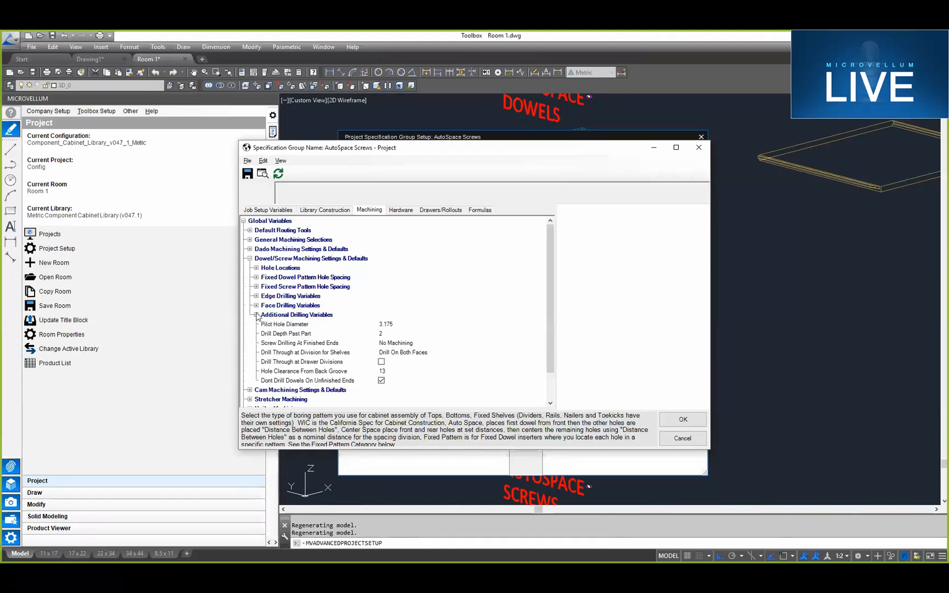
pyautogui.click(319, 380)
pyautogui.click(299, 343)
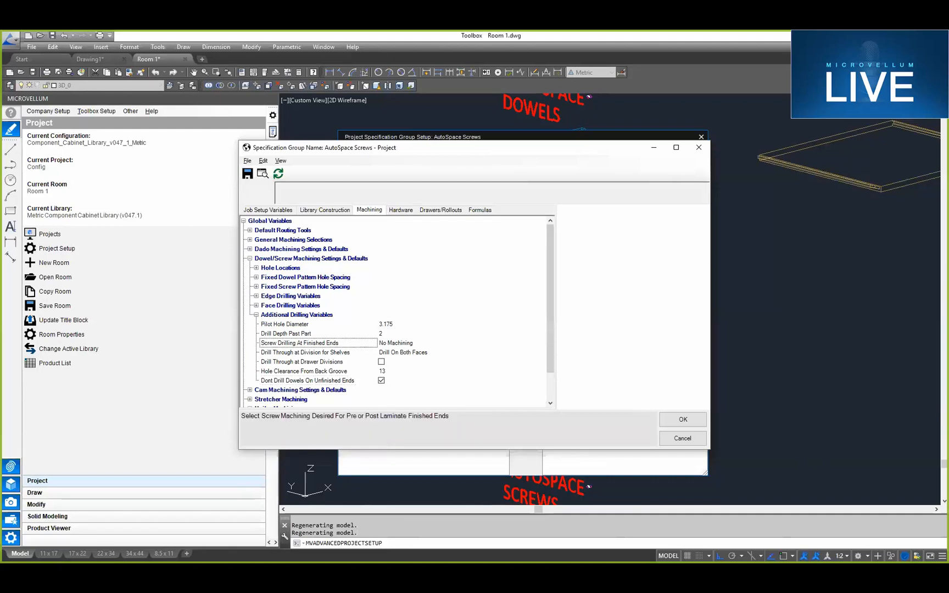
pyautogui.click(395, 343)
pyautogui.click(541, 343)
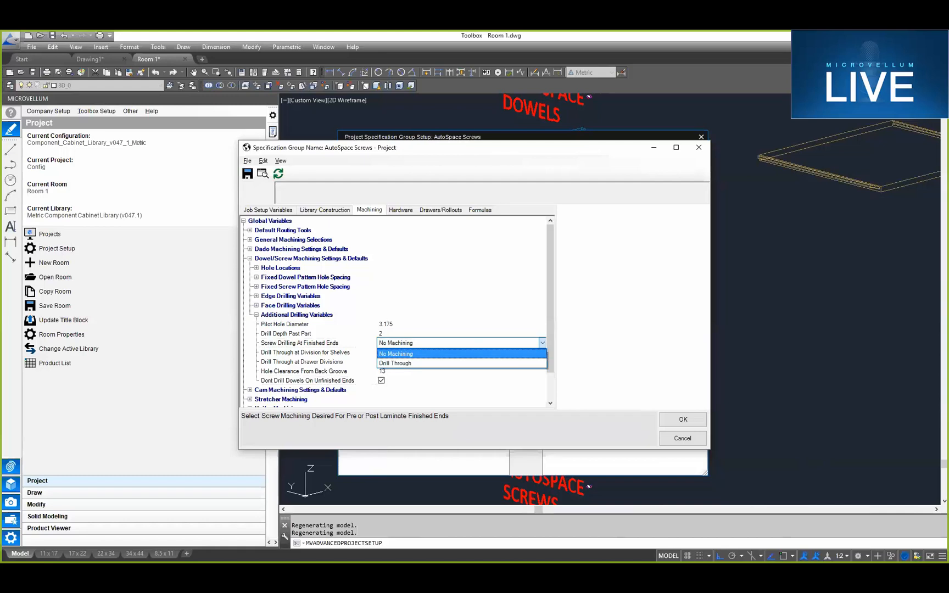
pyautogui.press('Return')
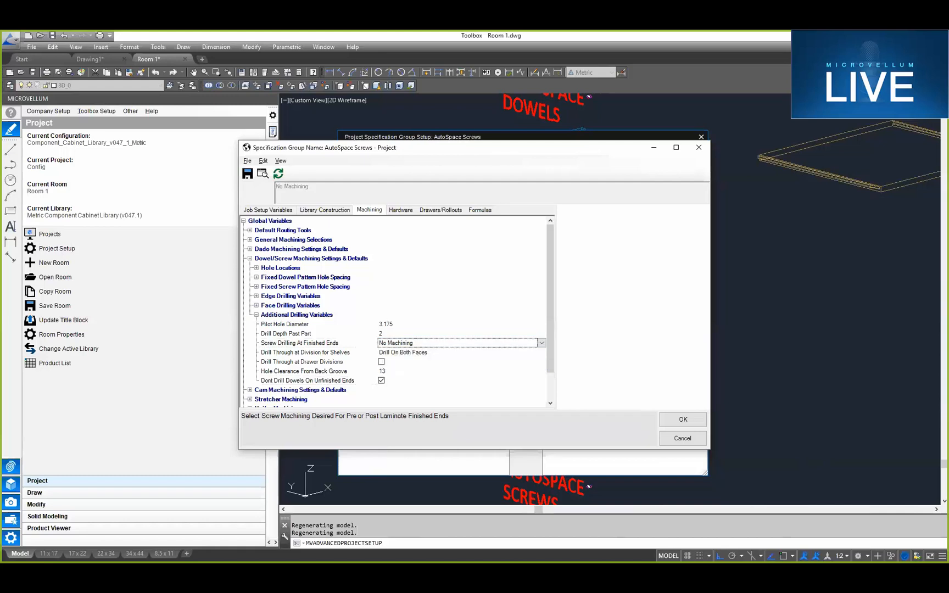
pyautogui.click(318, 381)
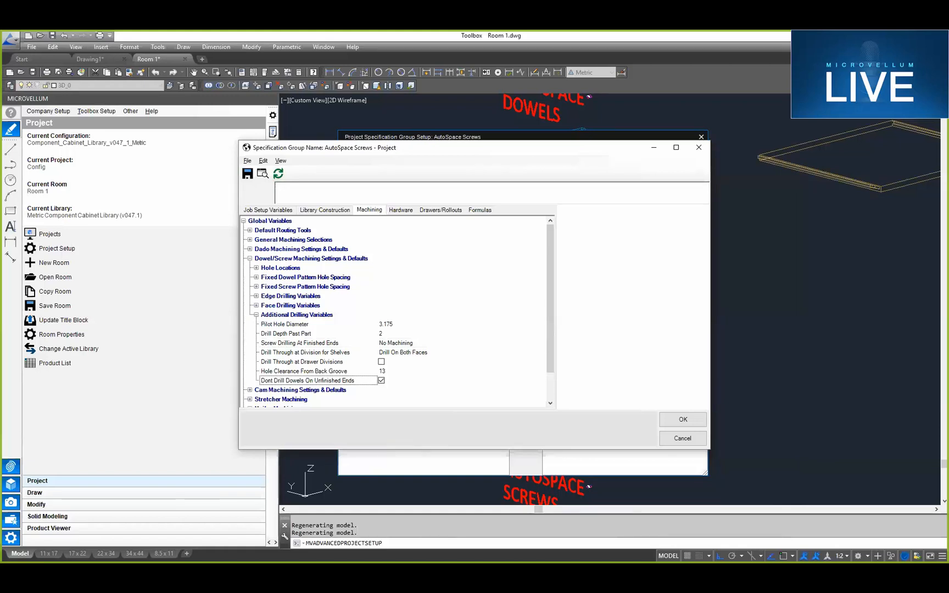
pyautogui.moveTo(375, 153); pyautogui.dragTo(331, 150)
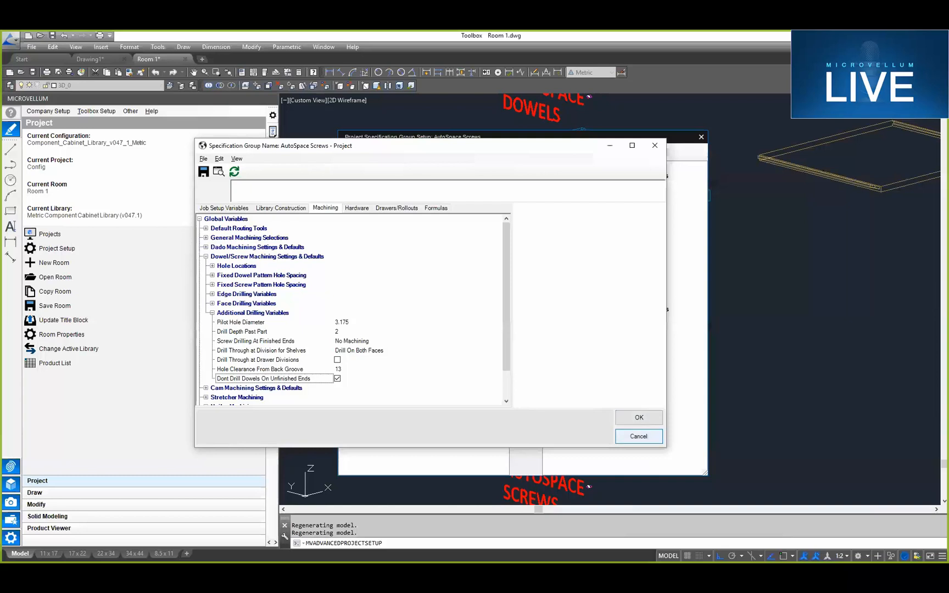
# Step: Cancel the AutoSpace Screws global variables, close the specification group setup and regenerate the drawing
pyautogui.click(638, 436)
pyautogui.click(454, 314)
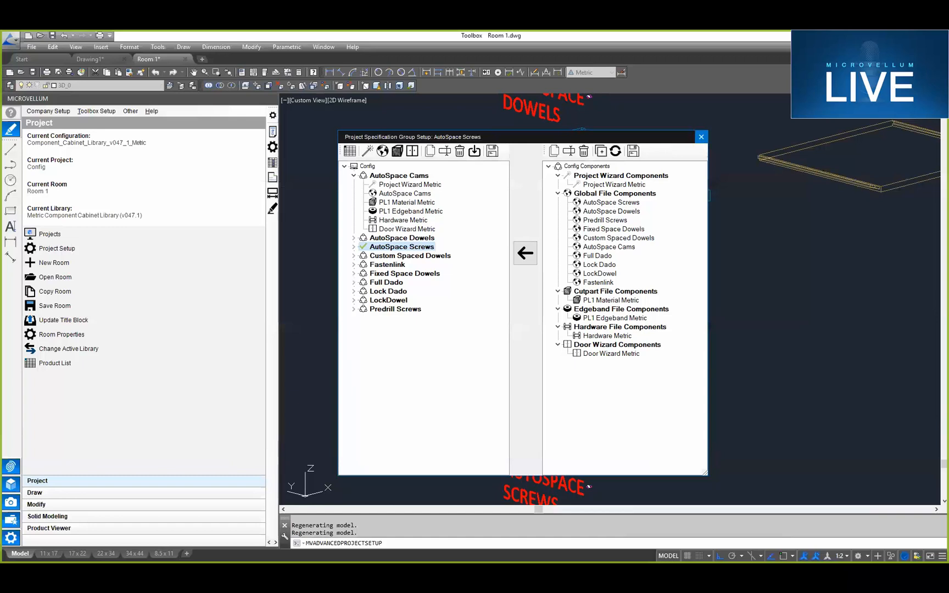
pyautogui.click(701, 137)
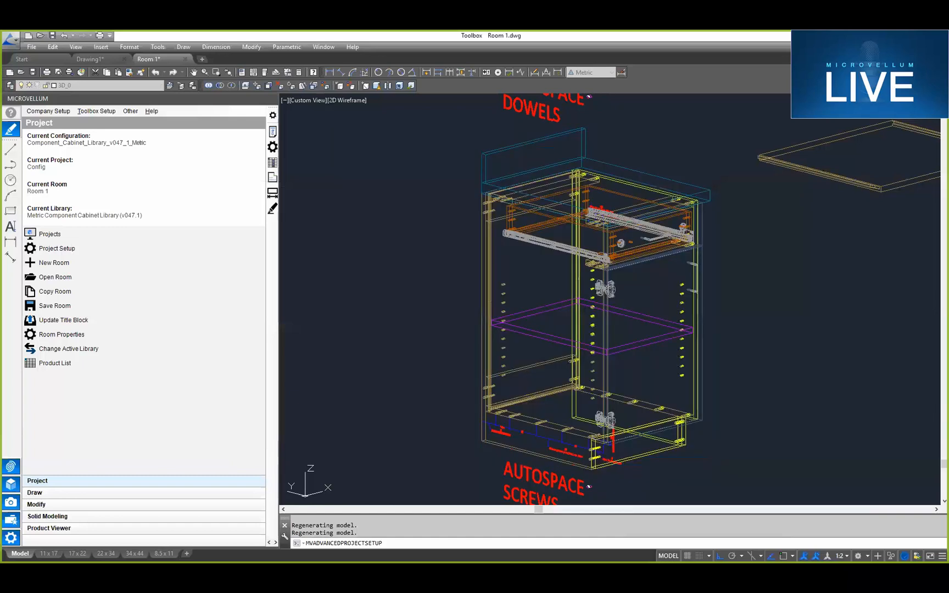
pyautogui.press('Escape')
pyautogui.press('Escape')
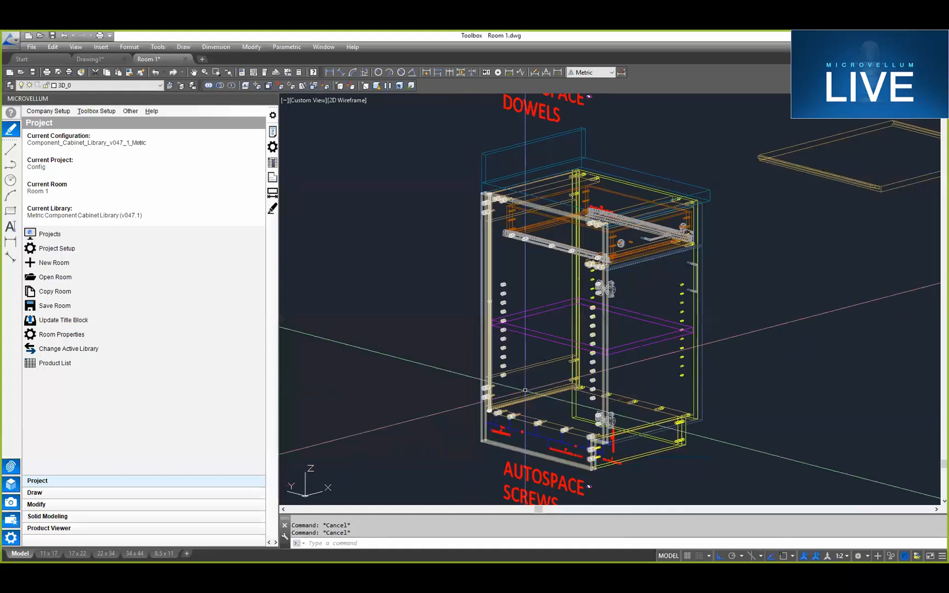
pyautogui.write('re')
pyautogui.press('Return')
pyautogui.press('Escape')
pyautogui.press('Escape')
# Step: Locate the AutoSpace Cams cabinet in the room and examine the overall layout of its cam and dowel holes
pyautogui.scroll(-7, 555, 326)
pyautogui.moveTo(555, 327); pyautogui.dragTo(543, 497, button='middle')
pyautogui.moveTo(550, 233)
pyautogui.mouseDown(button='middle')
pyautogui.moveTo(540, 329)
pyautogui.moveTo(515, 342)
pyautogui.moveTo(506, 419)
pyautogui.mouseUp(button='middle')
pyautogui.scroll(6, 539, 280)
pyautogui.scroll(-2, 527, 297)
pyautogui.scroll(-2, 512, 255)
pyautogui.moveTo(512, 256); pyautogui.dragTo(508, 341, button='middle')
pyautogui.scroll(4, 507, 346)
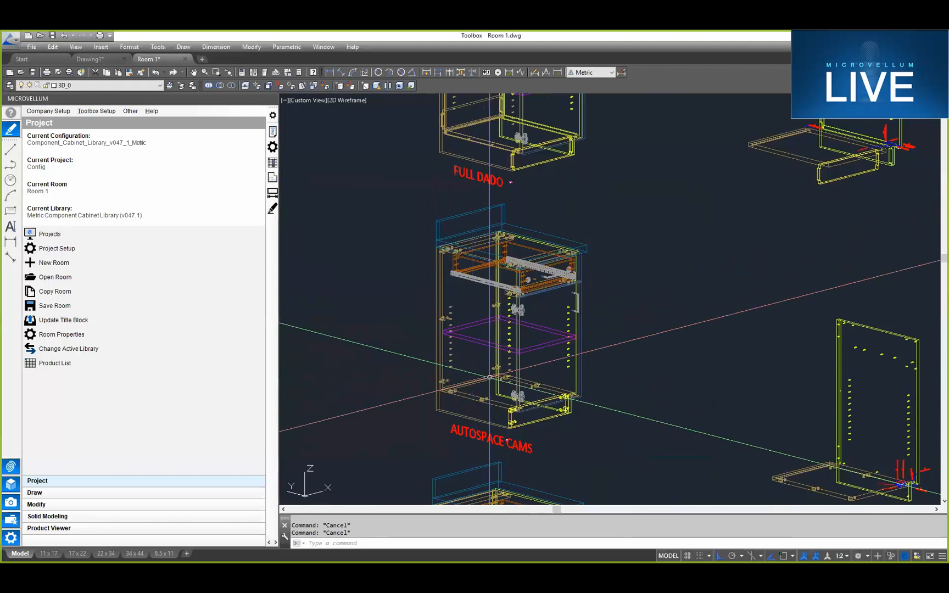
pyautogui.scroll(3, 527, 352)
pyautogui.scroll(-3, 530, 357)
pyautogui.scroll(4, 532, 354)
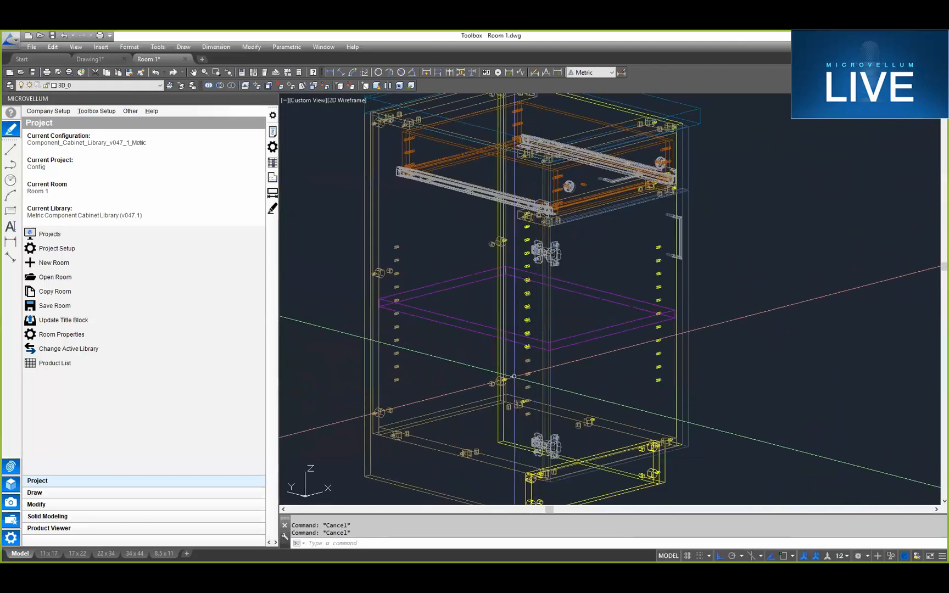
pyautogui.moveTo(528, 379); pyautogui.dragTo(519, 357, button='middle')
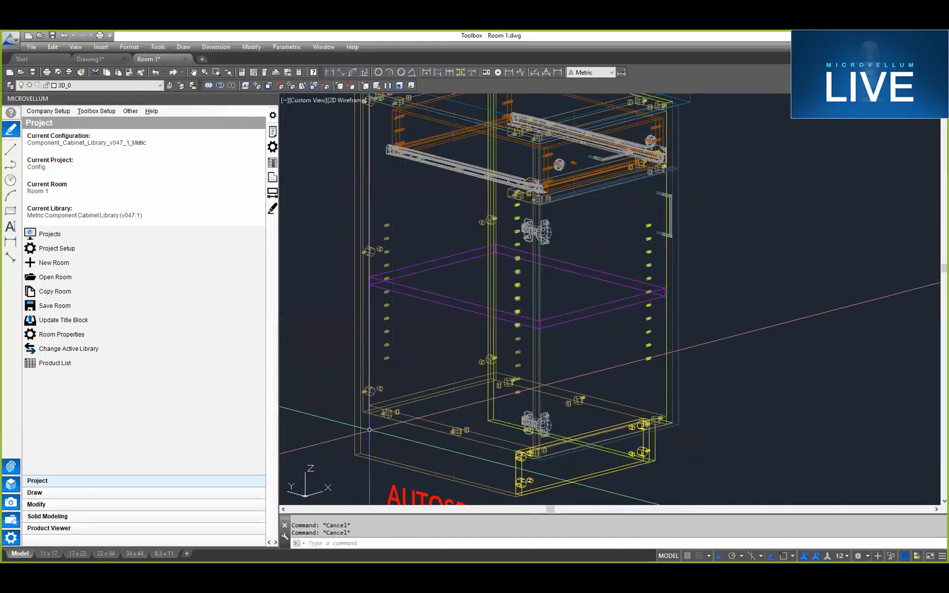
# Step: Examine the cam and dowel holes up close at the AutoSpace Cams cabinet's lower corner, where the back and bottom panels meet
pyautogui.scroll(3, 403, 355)
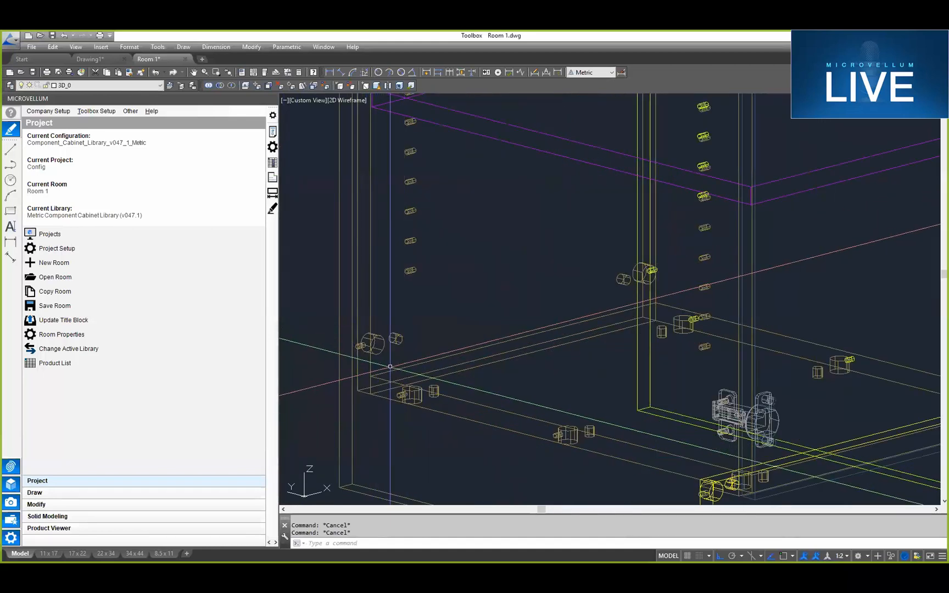
pyautogui.scroll(5, 357, 397)
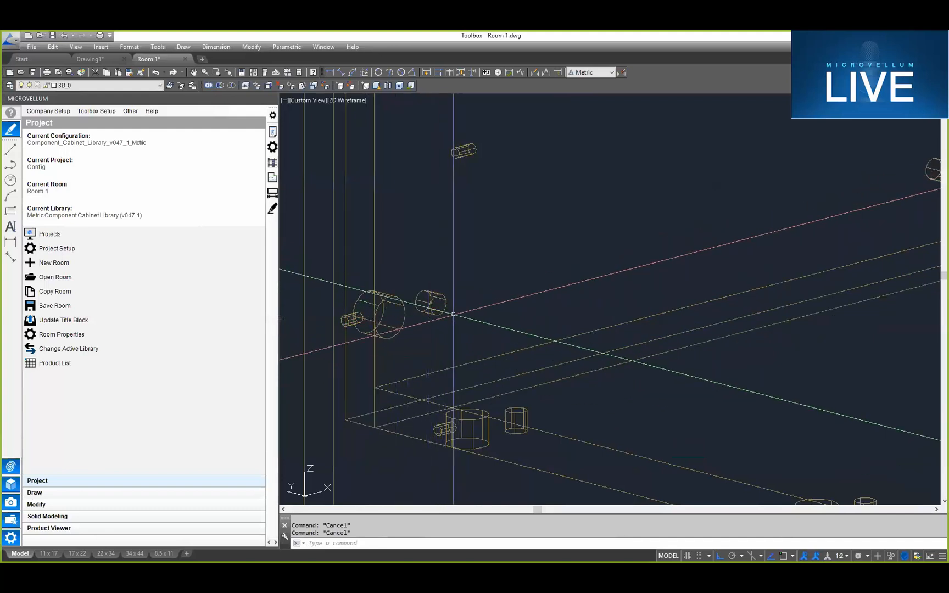
pyautogui.scroll(-3, 401, 311)
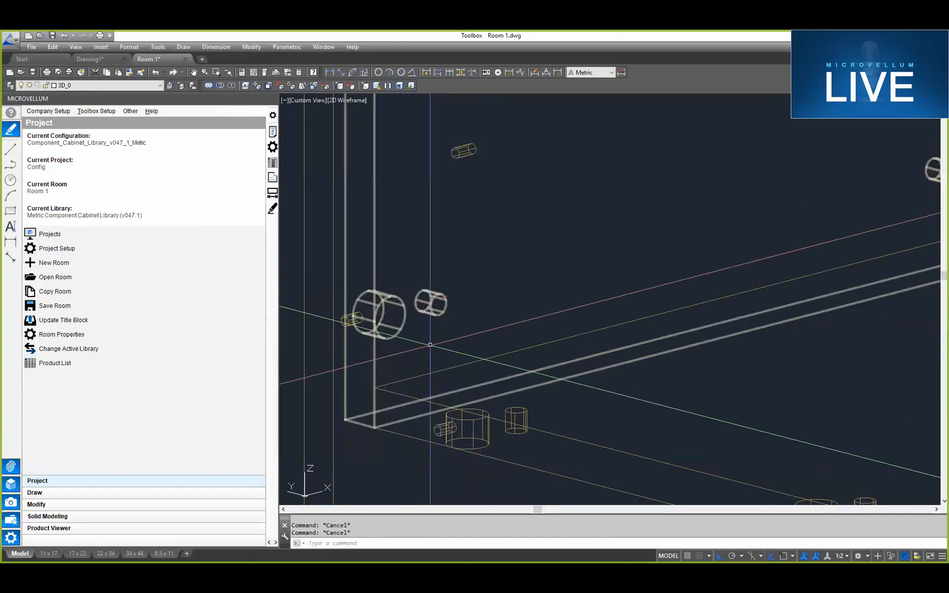
pyautogui.scroll(-3, 455, 276)
pyautogui.scroll(5, 455, 276)
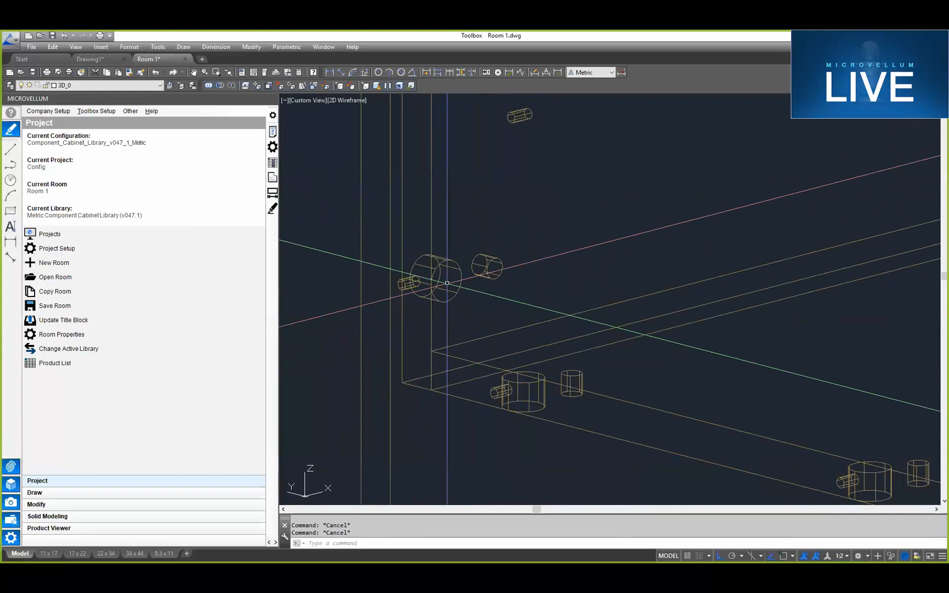
pyautogui.scroll(-10, 471, 275)
pyautogui.moveTo(554, 329); pyautogui.dragTo(532, 343, button='middle')
# Step: Open the advanced project setup to view the AutoSpace Cams specification group, and close it without changes
pyautogui.click(106, 112)
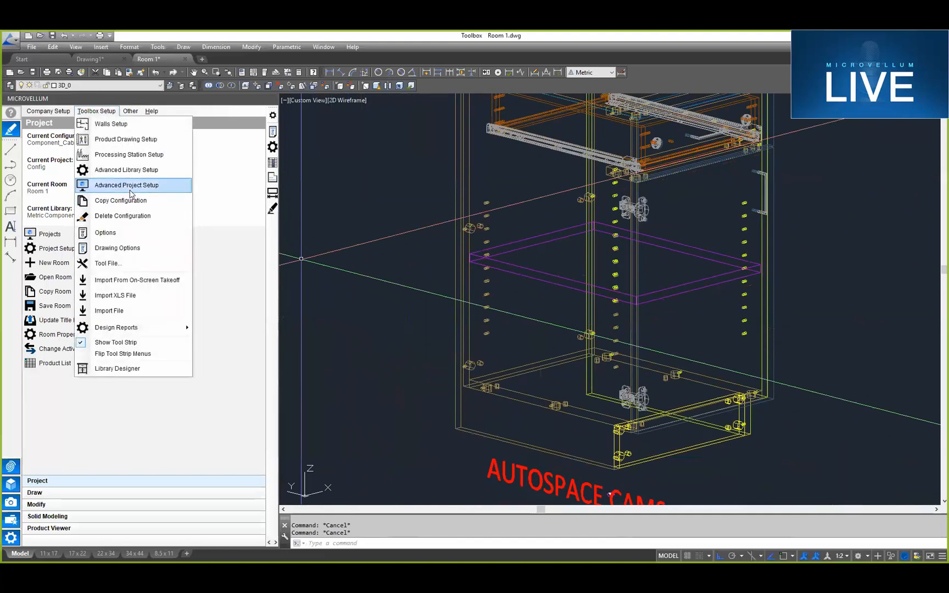
pyautogui.click(129, 189)
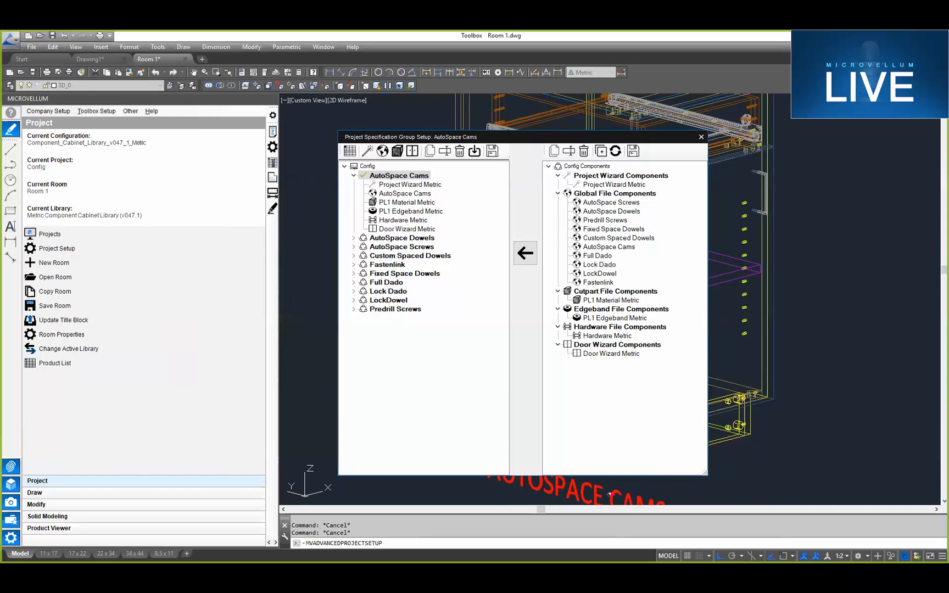
pyautogui.click(701, 137)
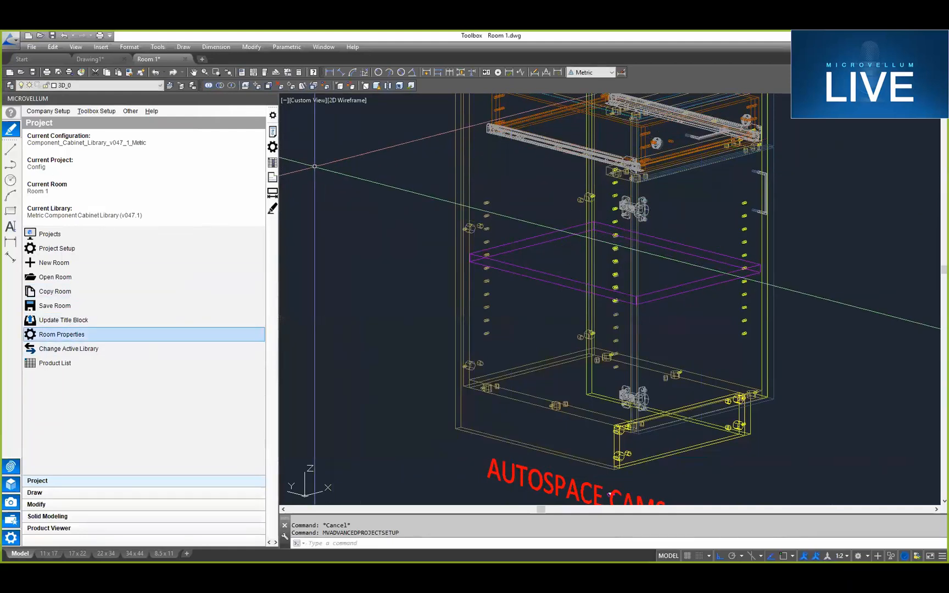
# Step: Show the subassembly prompts for the carcass of the AutoSpace Cams base cabinet
pyautogui.moveTo(608, 287); pyautogui.dragTo(523, 316, button='middle')
pyautogui.scroll(-5, 524, 316)
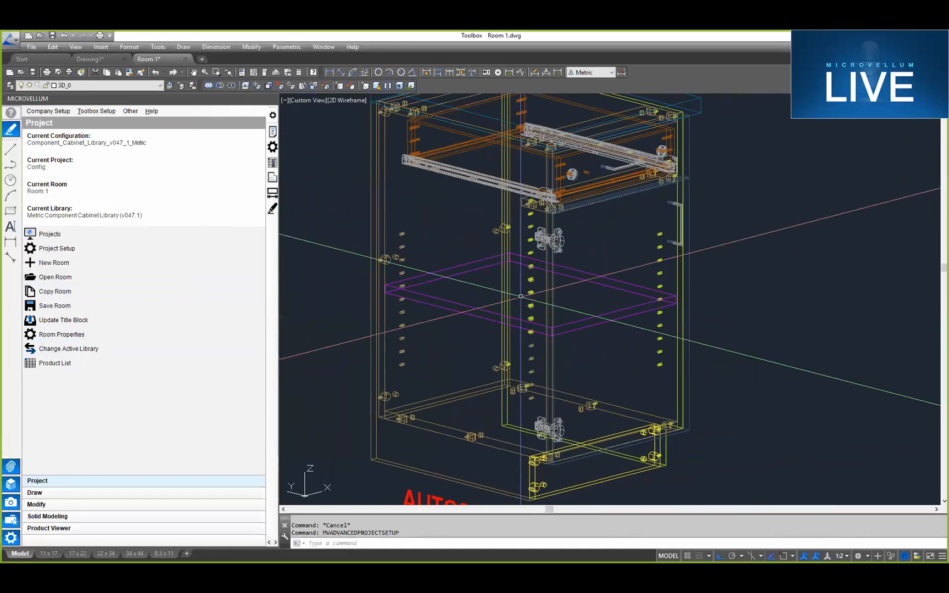
pyautogui.scroll(3, 713, 220)
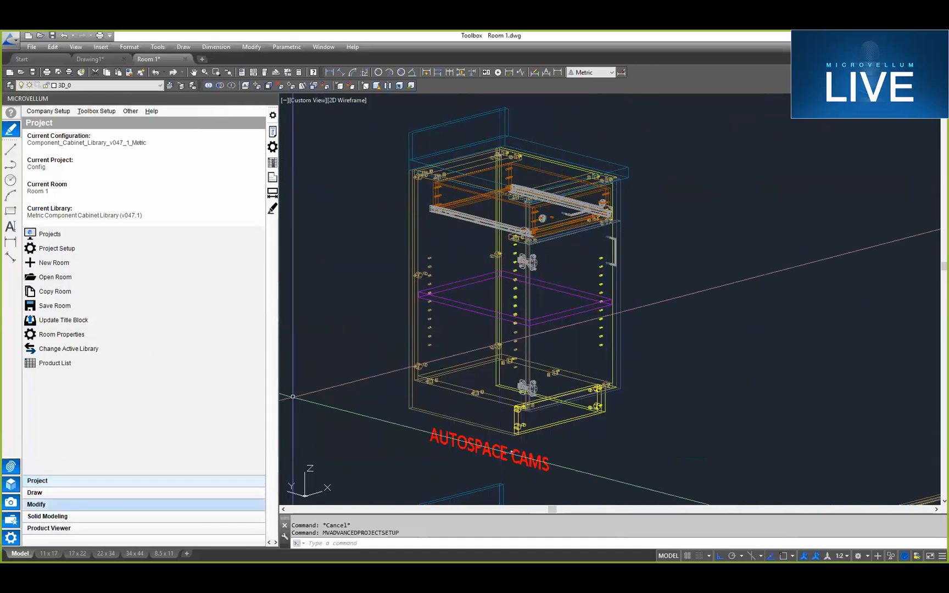
pyautogui.click(36, 504)
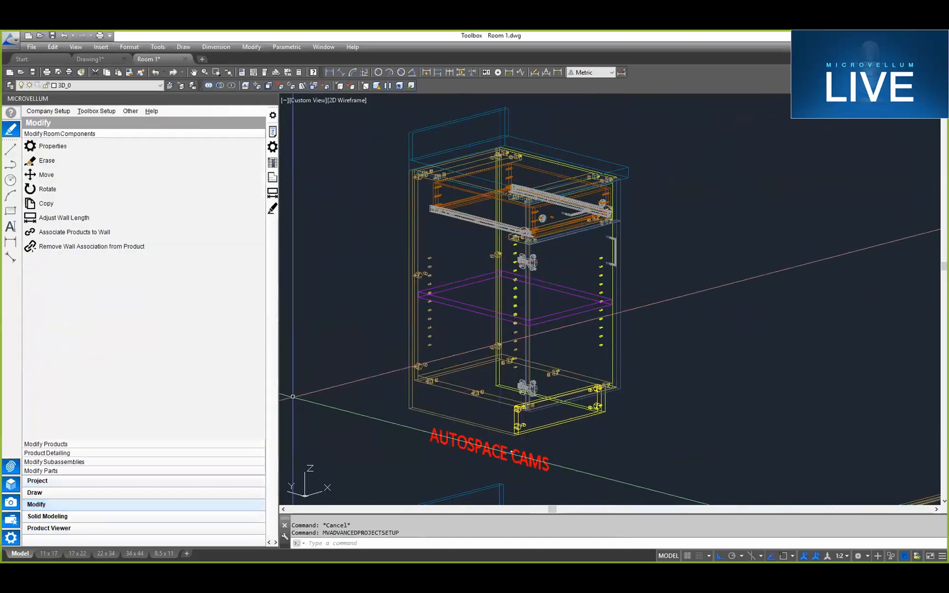
pyautogui.click(54, 462)
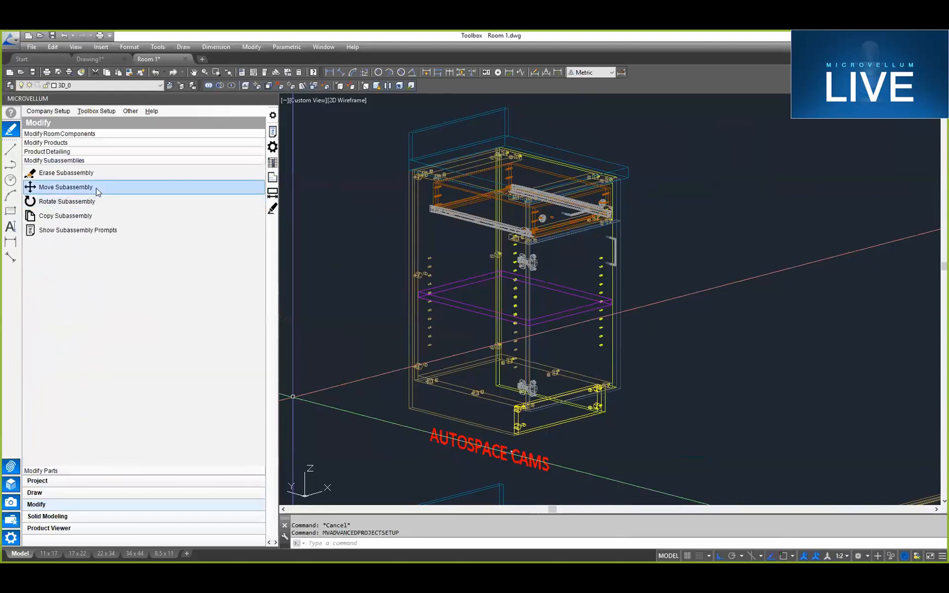
pyautogui.click(63, 231)
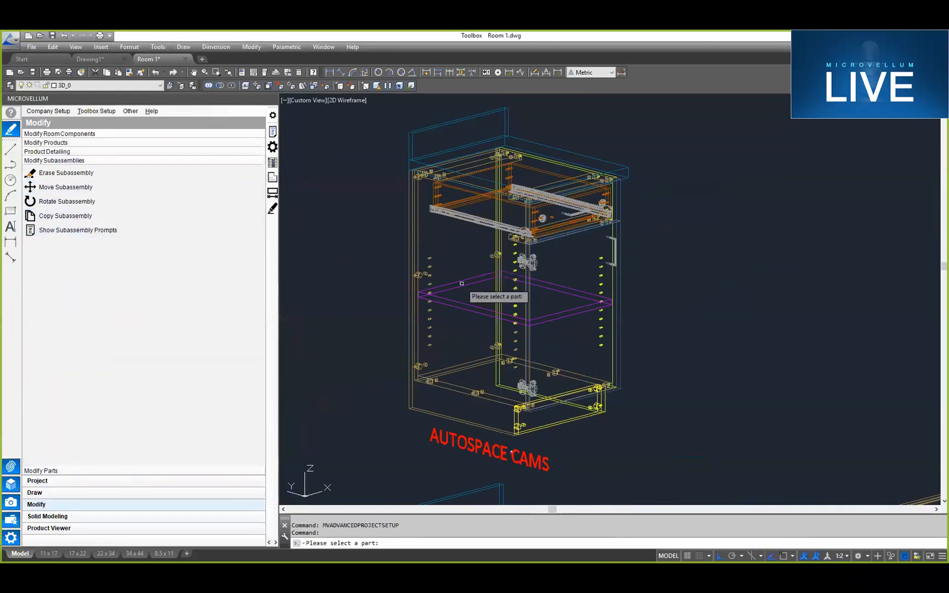
pyautogui.click(417, 259)
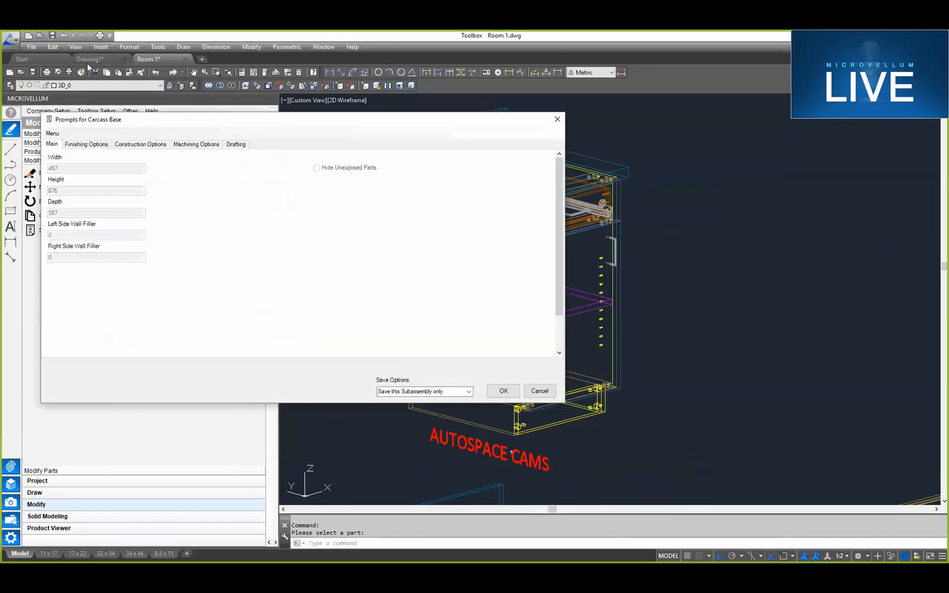
# Step: Examine the carcass's screw, dado and cam machining options, and close the prompts without saving
pyautogui.click(196, 146)
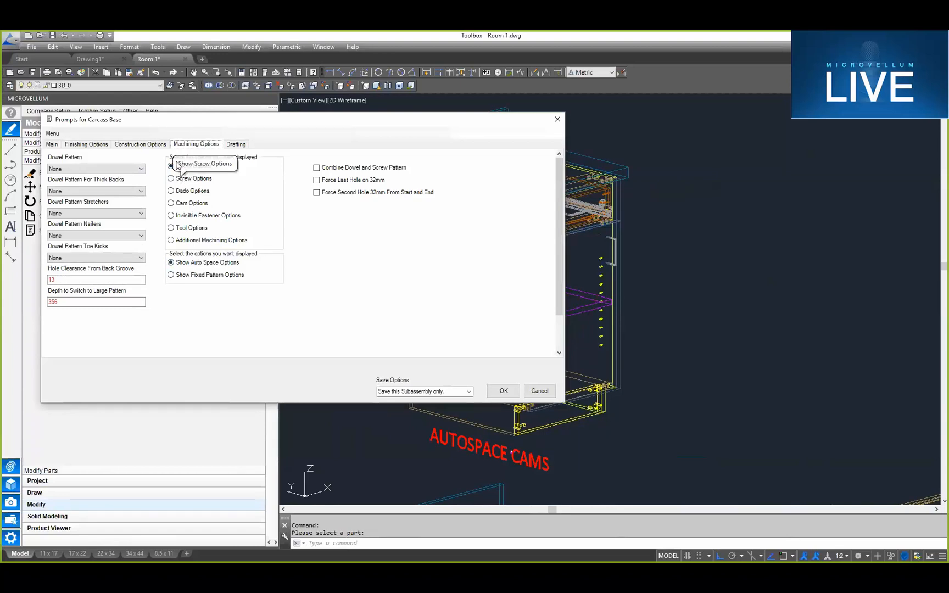
pyautogui.click(177, 181)
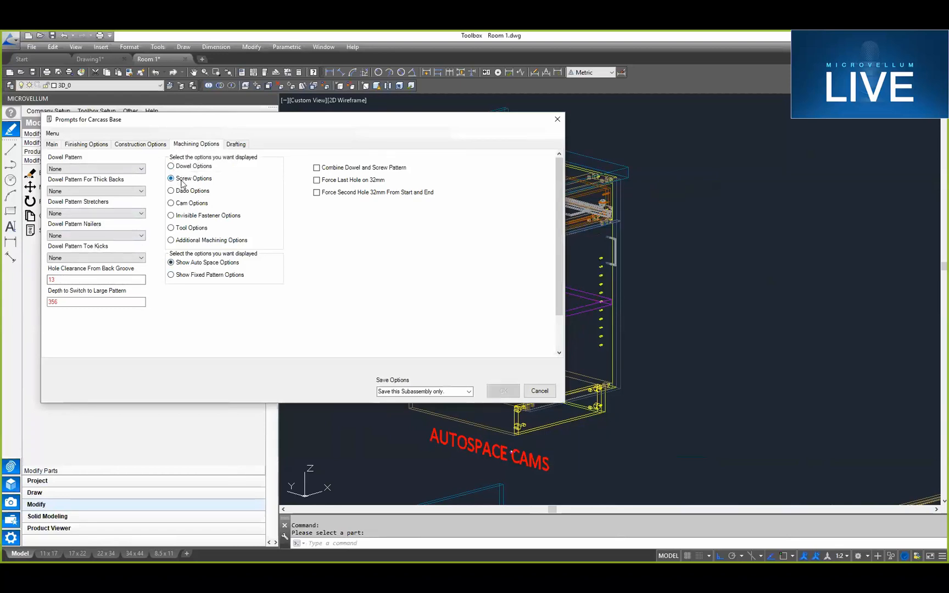
pyautogui.click(181, 192)
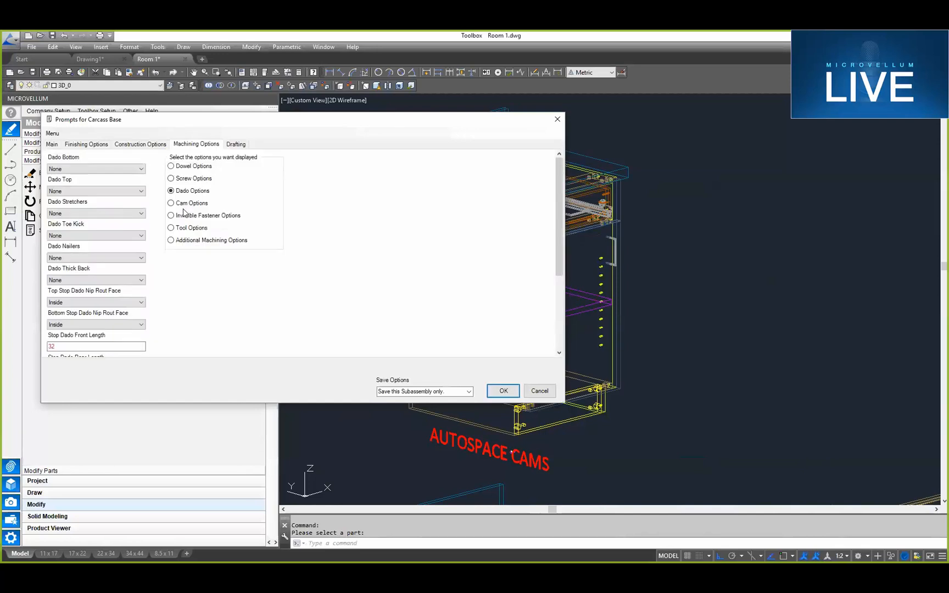
pyautogui.click(186, 203)
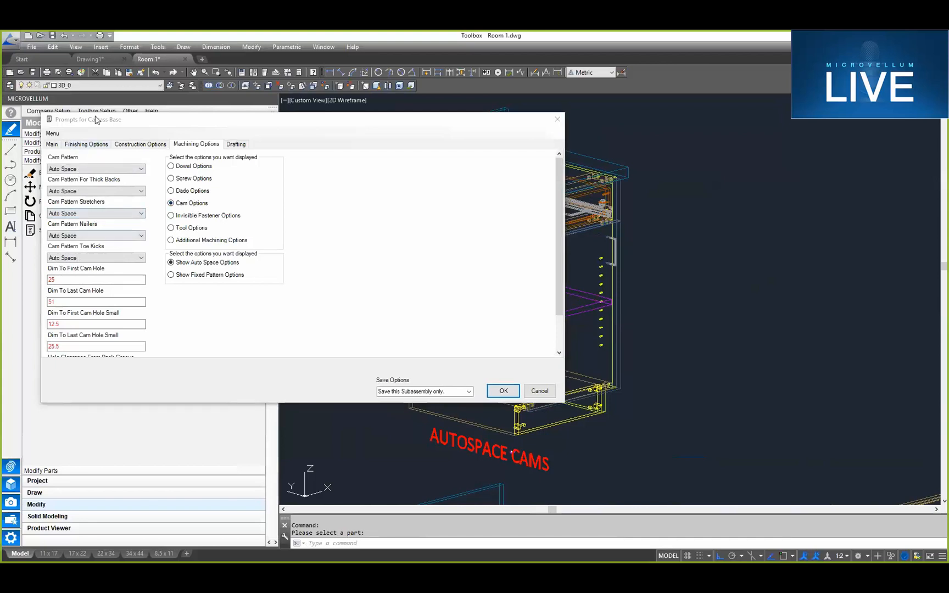
pyautogui.click(539, 390)
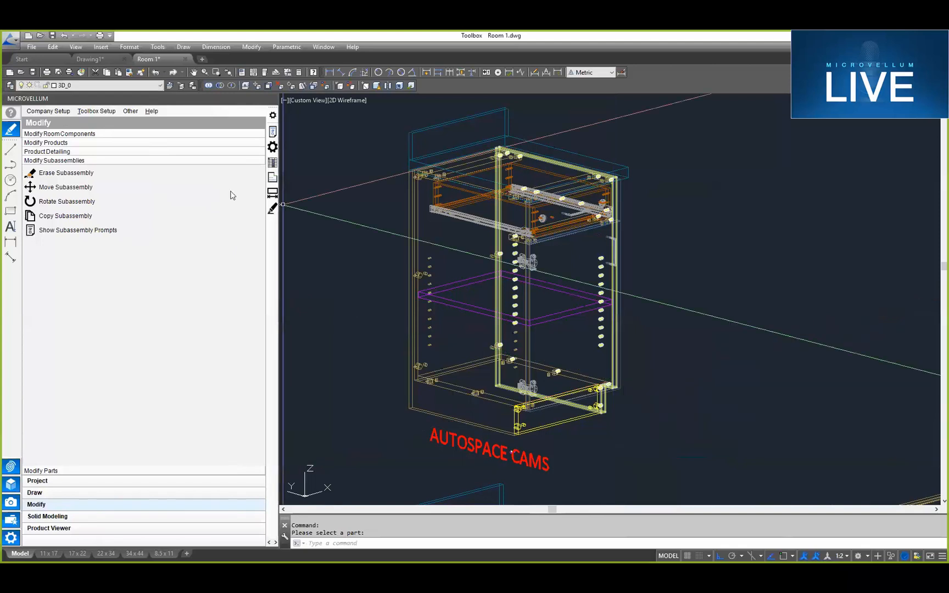
# Step: Open the AutoSpace Cams specification group's global variables from Advanced Project Setup and expand the Cam General Settings for machining
pyautogui.click(104, 112)
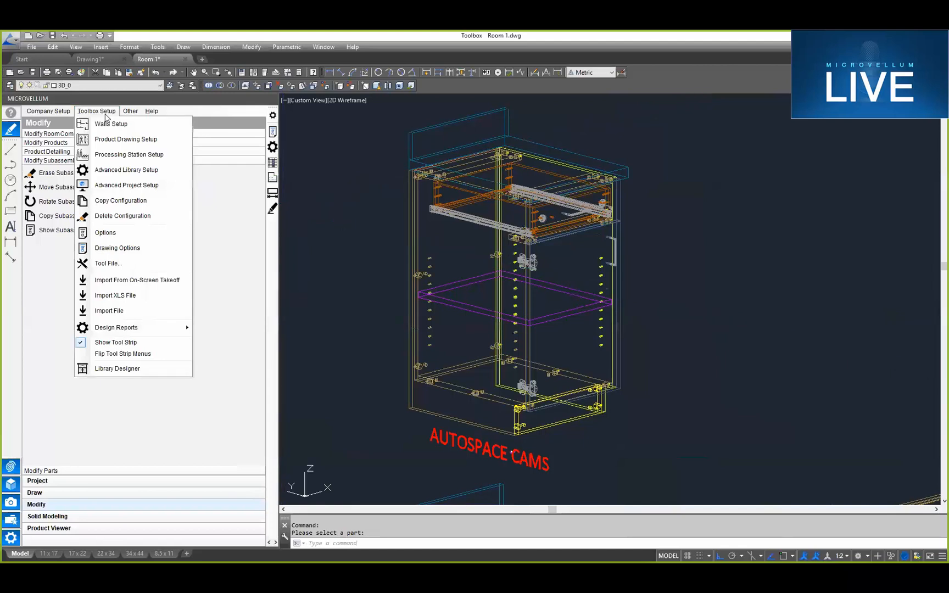
pyautogui.click(140, 187)
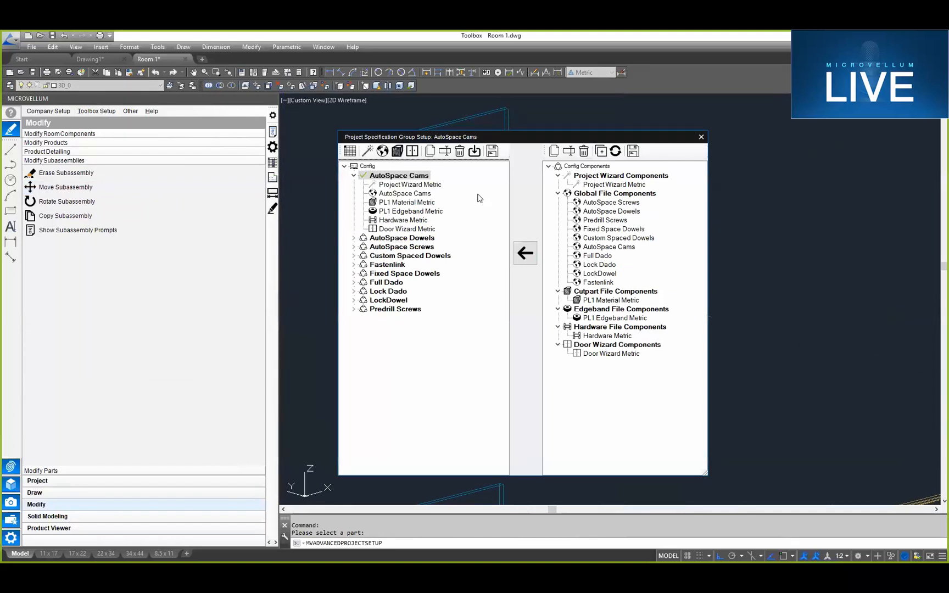
pyautogui.press('Left')
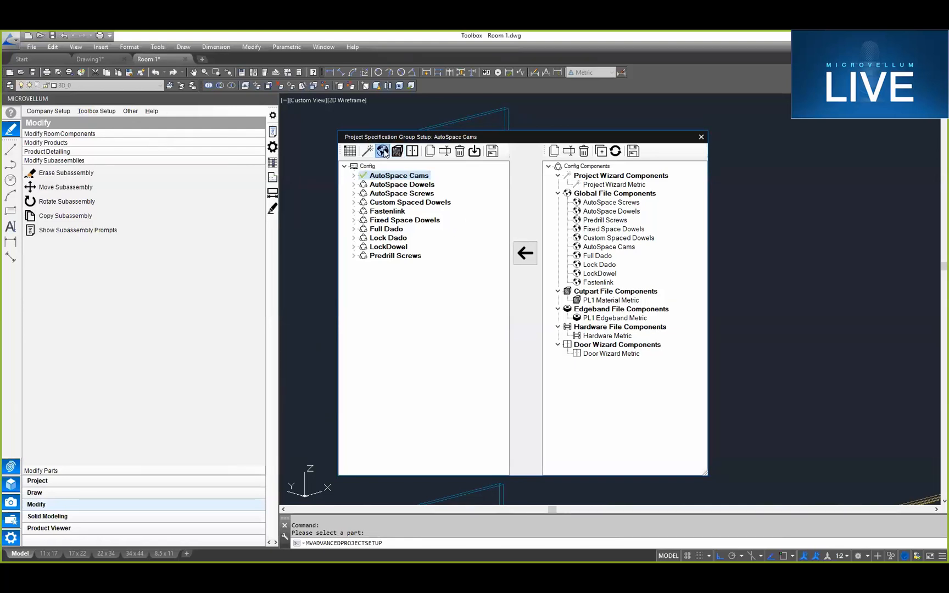
pyautogui.click(383, 152)
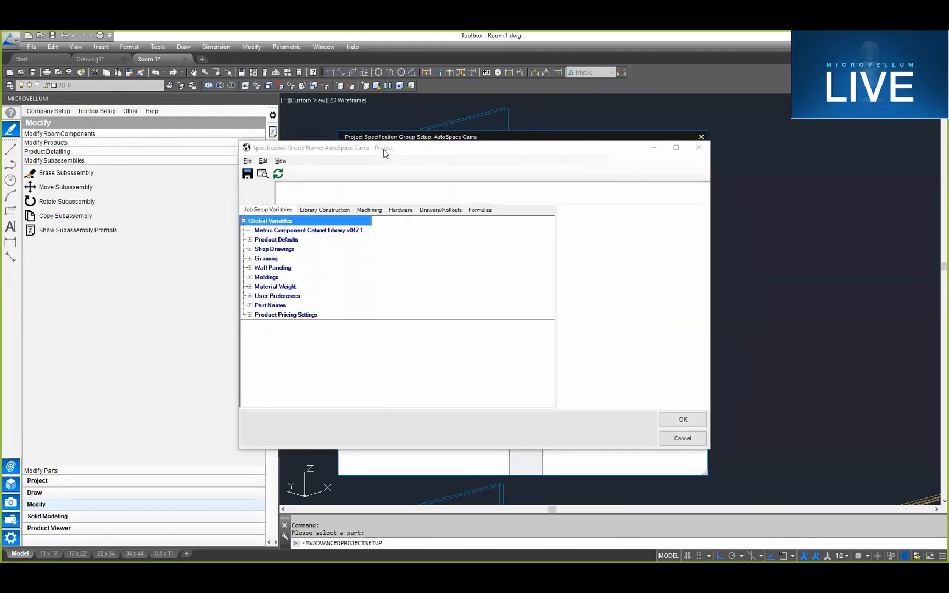
pyautogui.click(370, 210)
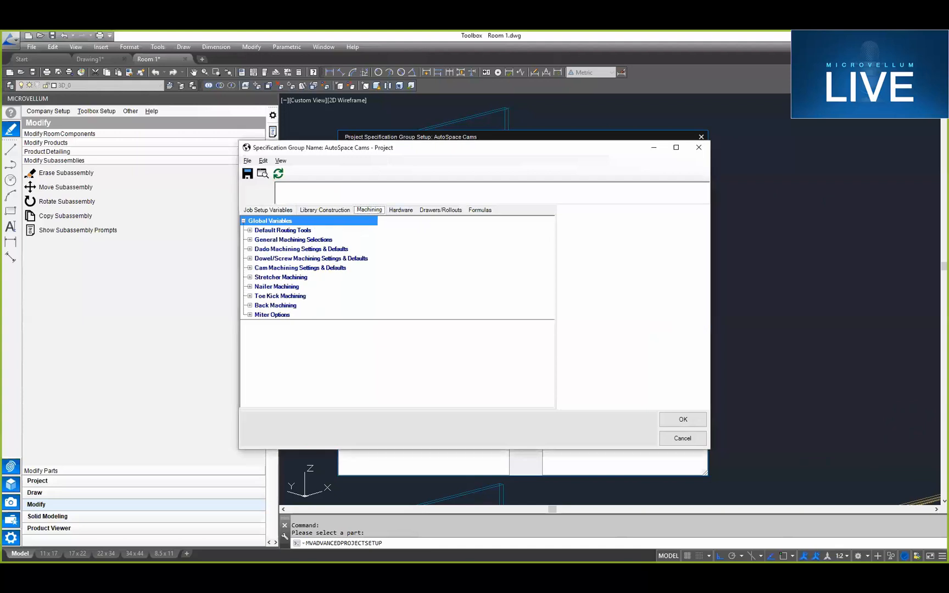
pyautogui.click(250, 268)
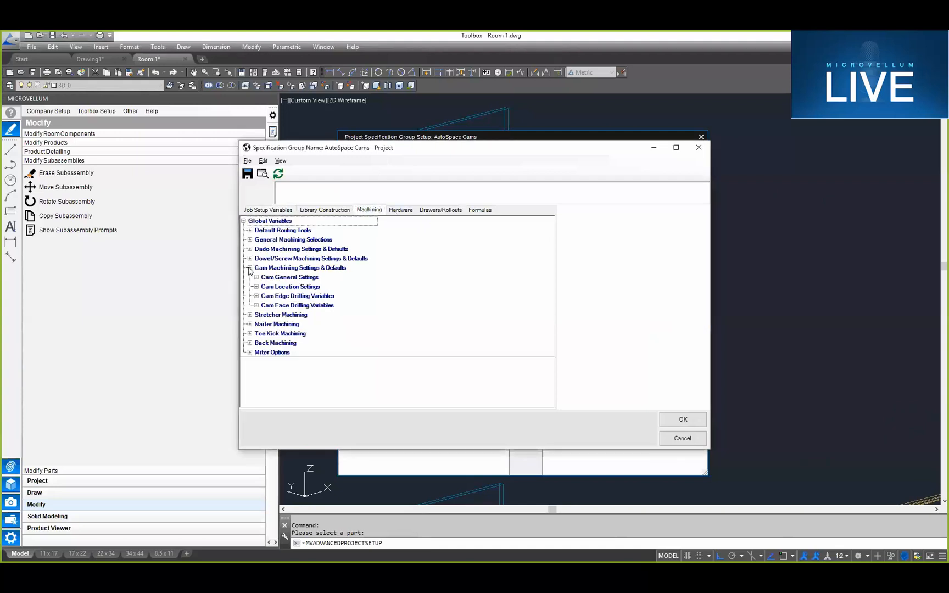
pyautogui.click(256, 277)
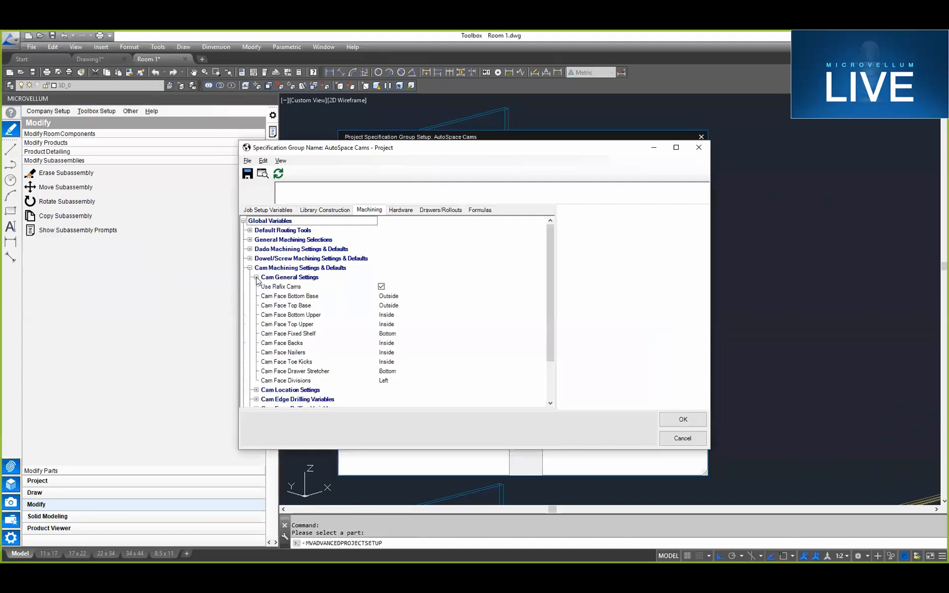
# Step: Examine the Use Rafix Cams option and the cam face settings for the base bottom, base top and upper bottom
pyautogui.click(283, 287)
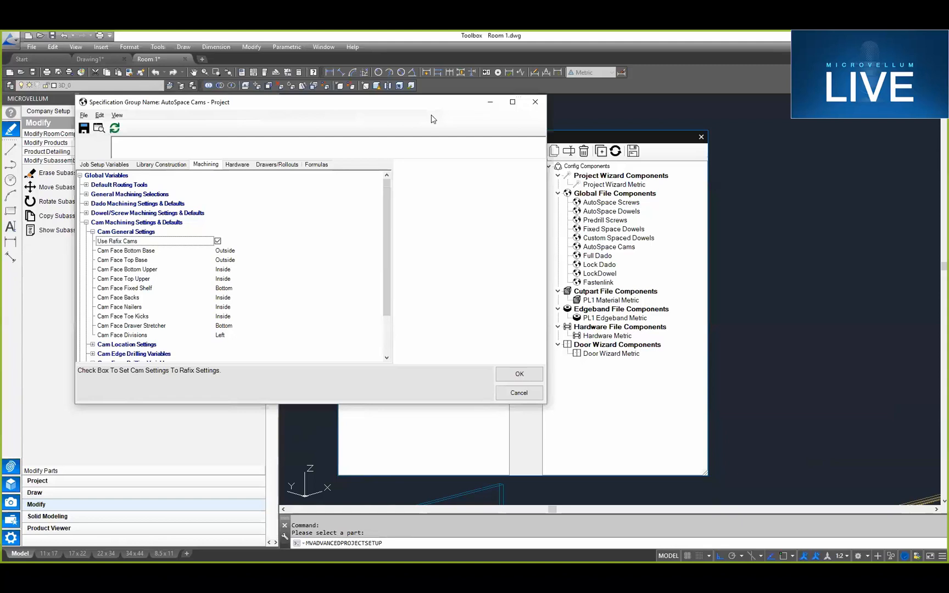
pyautogui.click(150, 254)
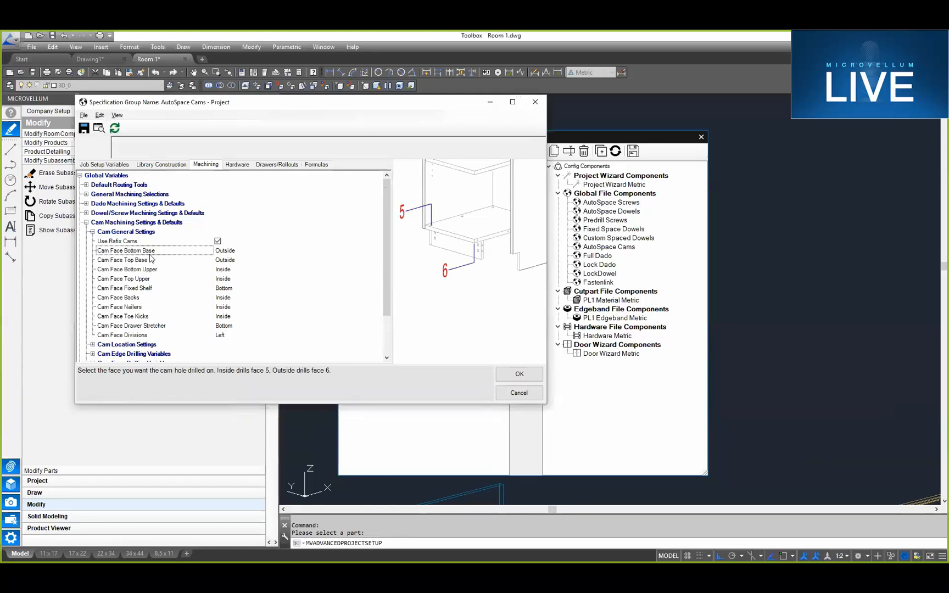
pyautogui.click(151, 259)
pyautogui.click(136, 252)
pyautogui.click(229, 261)
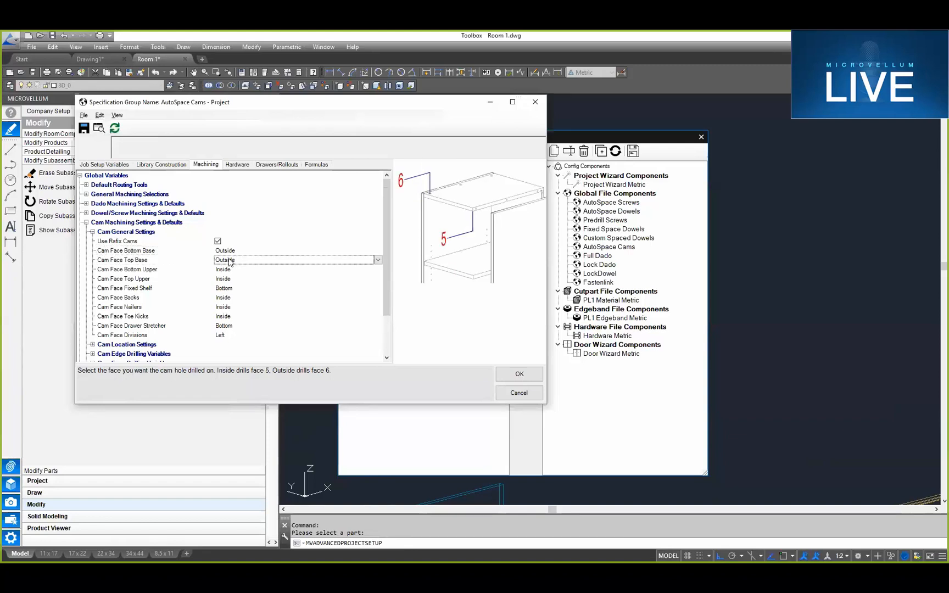
pyautogui.click(143, 270)
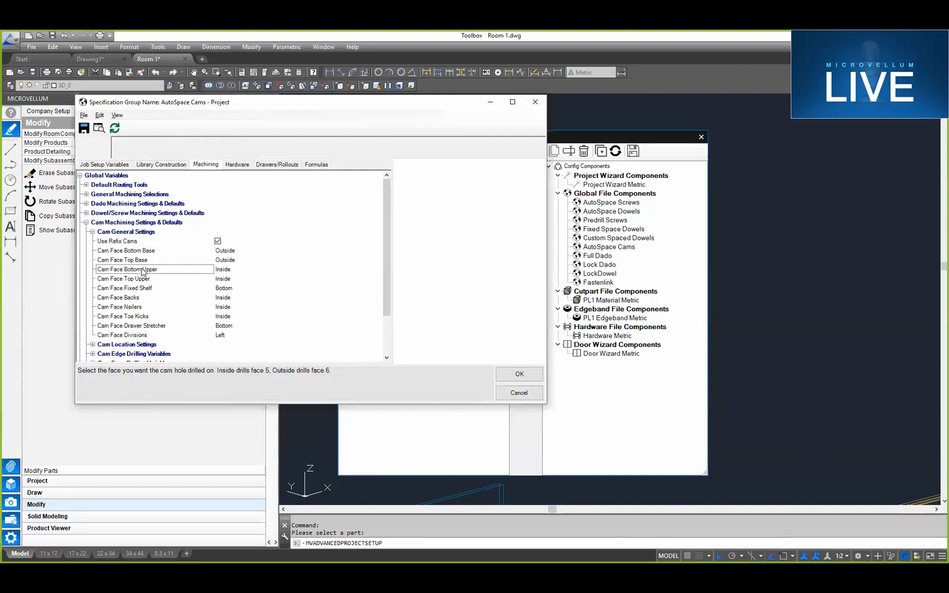
# Step: Examine the Cam Location Settings and the Cam Edge Drilling Variables, and close the project specification group setup
pyautogui.scroll(-2, 138, 269)
pyautogui.scroll(1, 102, 312)
pyautogui.scroll(-1, 102, 313)
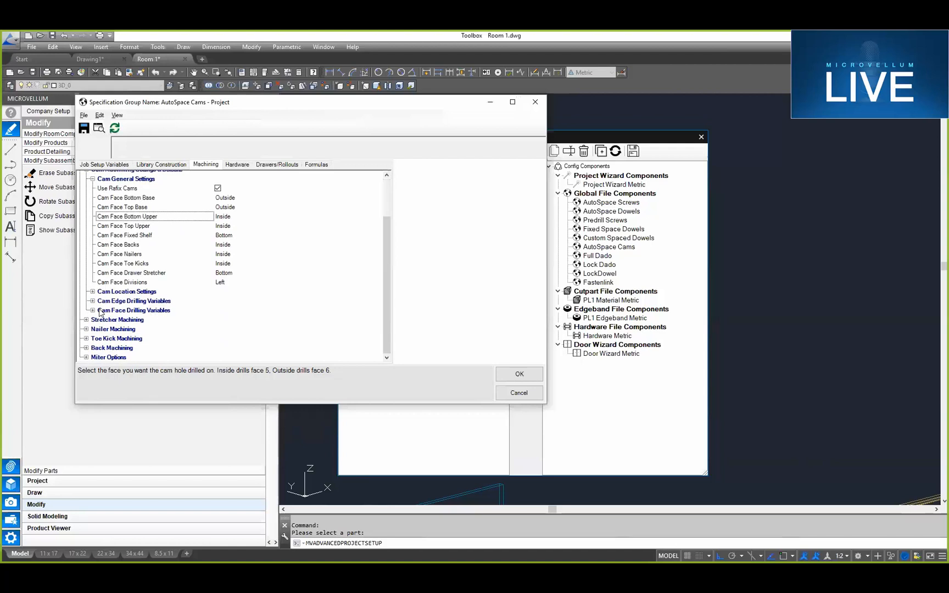
pyautogui.click(92, 292)
pyautogui.scroll(-2, 141, 250)
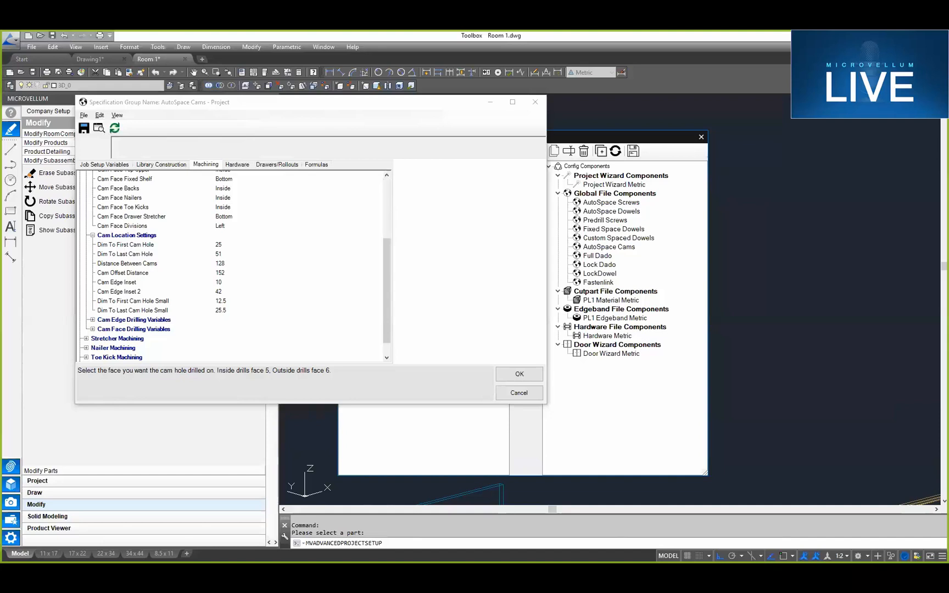
pyautogui.click(92, 320)
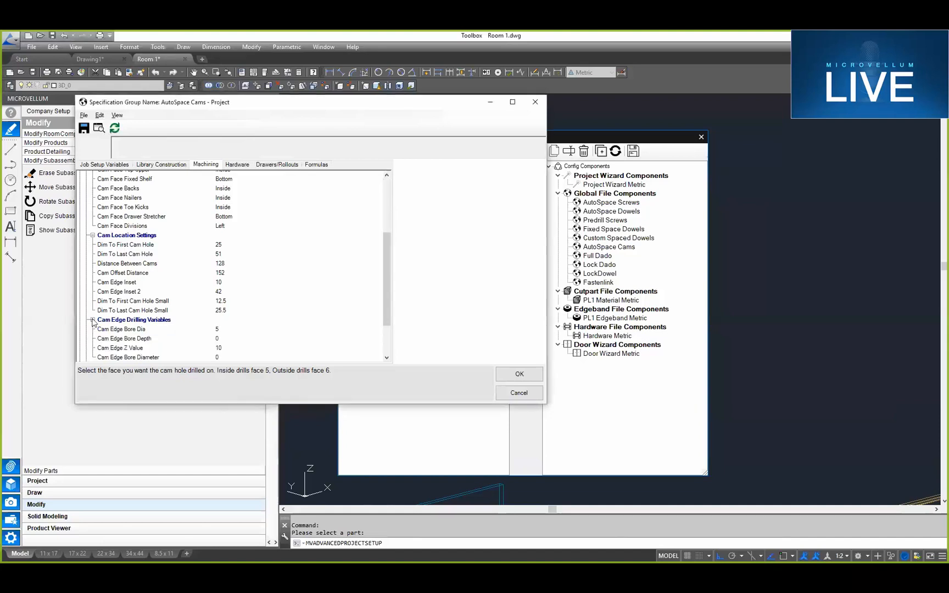
pyautogui.scroll(-2, 116, 294)
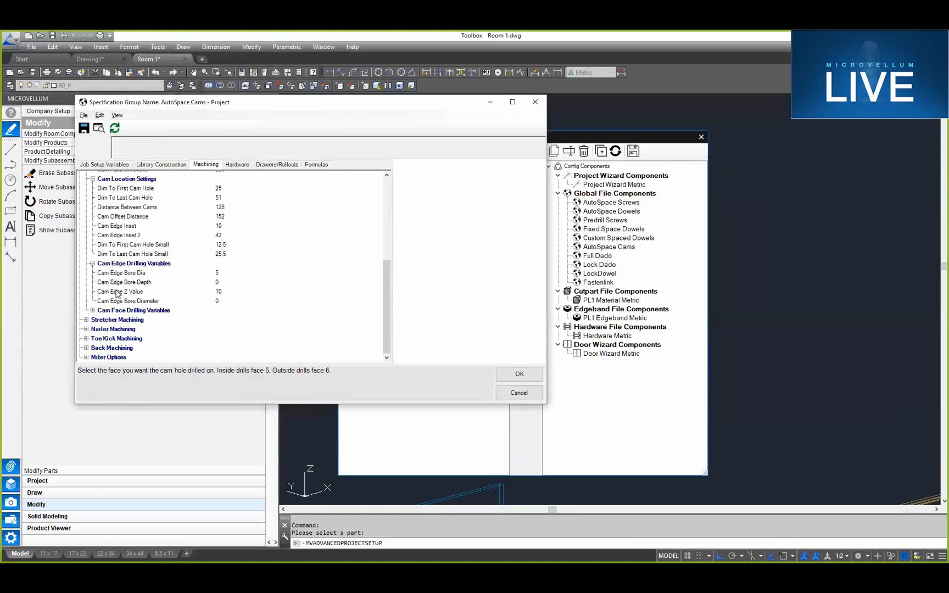
pyautogui.click(124, 273)
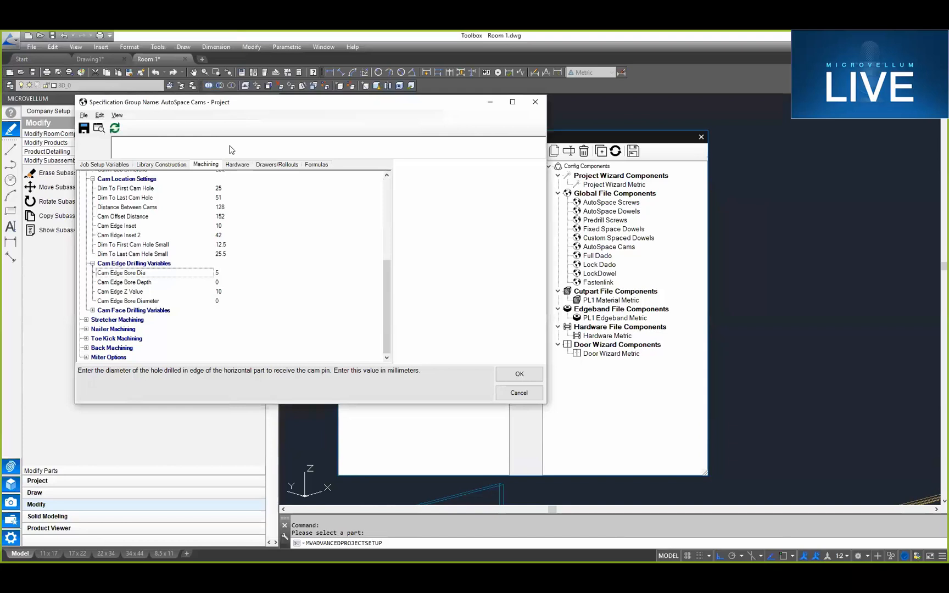
pyautogui.click(535, 102)
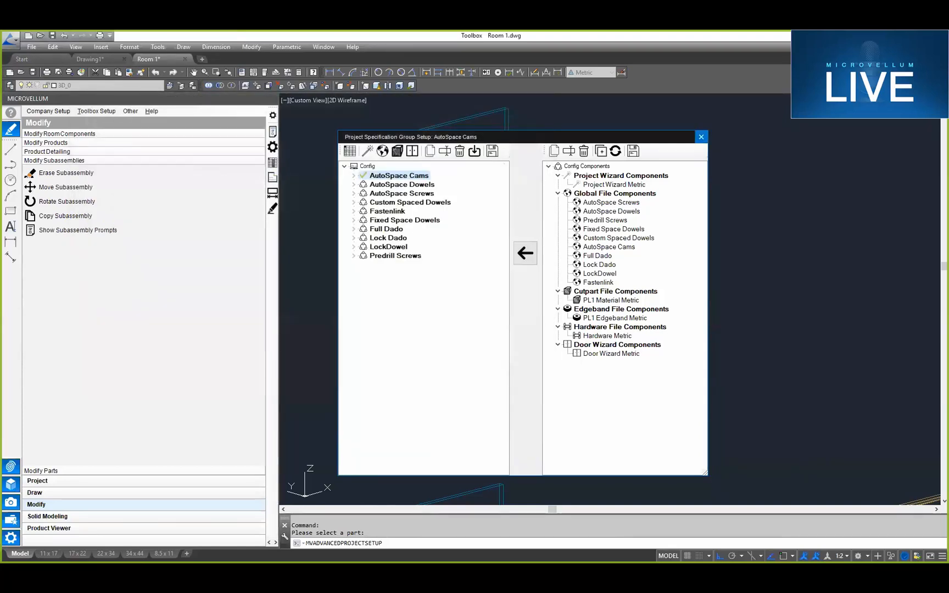
pyautogui.click(701, 137)
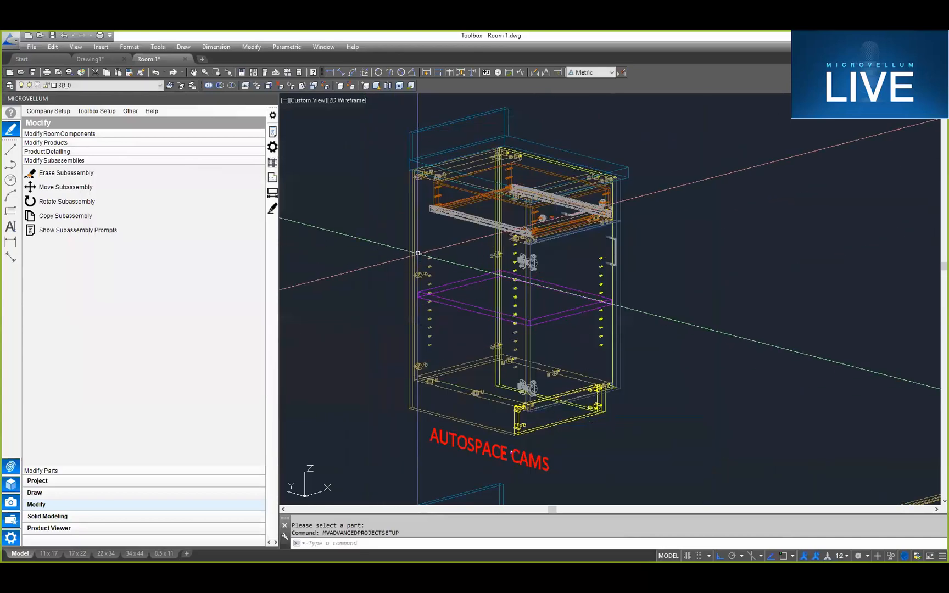
# Step: Examine the cam machining on the top stretchers of the AutoSpace Cams cabinet up close
pyautogui.scroll(3, 446, 201)
pyautogui.scroll(-3, 445, 201)
pyautogui.moveTo(448, 140); pyautogui.dragTo(444, 273, button='middle')
pyautogui.scroll(12, 443, 274)
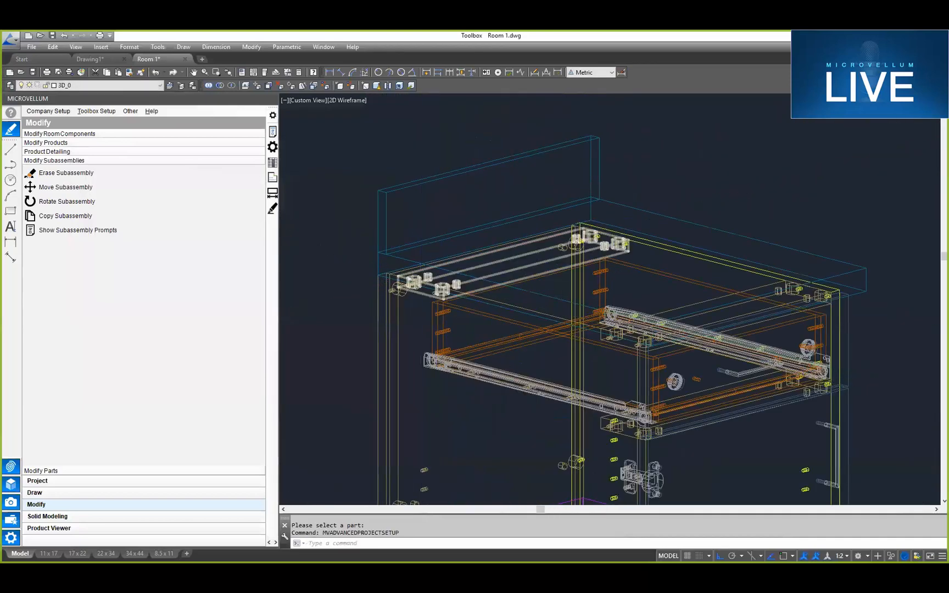
# Step: Examine the joinery of the Full Dado base cabinet, from its top down to the toe kick
pyautogui.scroll(-8, 409, 279)
pyautogui.scroll(-3, 448, 288)
pyautogui.scroll(-7, 619, 302)
pyautogui.moveTo(640, 128)
pyautogui.mouseDown(button='middle')
pyautogui.moveTo(606, 265)
pyautogui.moveTo(601, 272)
pyautogui.moveTo(592, 256)
pyautogui.moveTo(563, 301)
pyautogui.mouseUp(button='middle')
pyautogui.scroll(4, 601, 272)
pyautogui.scroll(-4, 600, 272)
pyautogui.scroll(2, 562, 302)
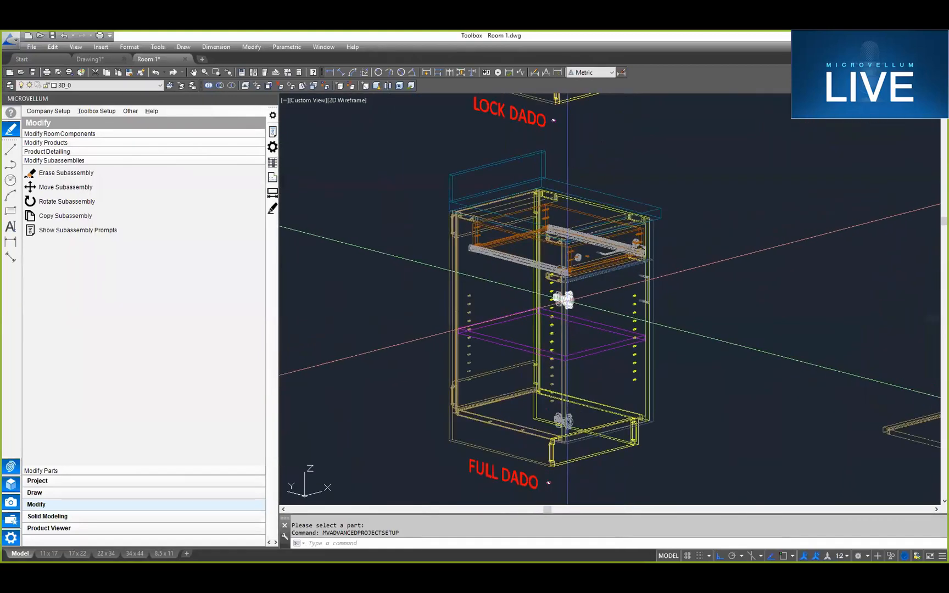
pyautogui.moveTo(583, 377); pyautogui.dragTo(576, 326, button='middle')
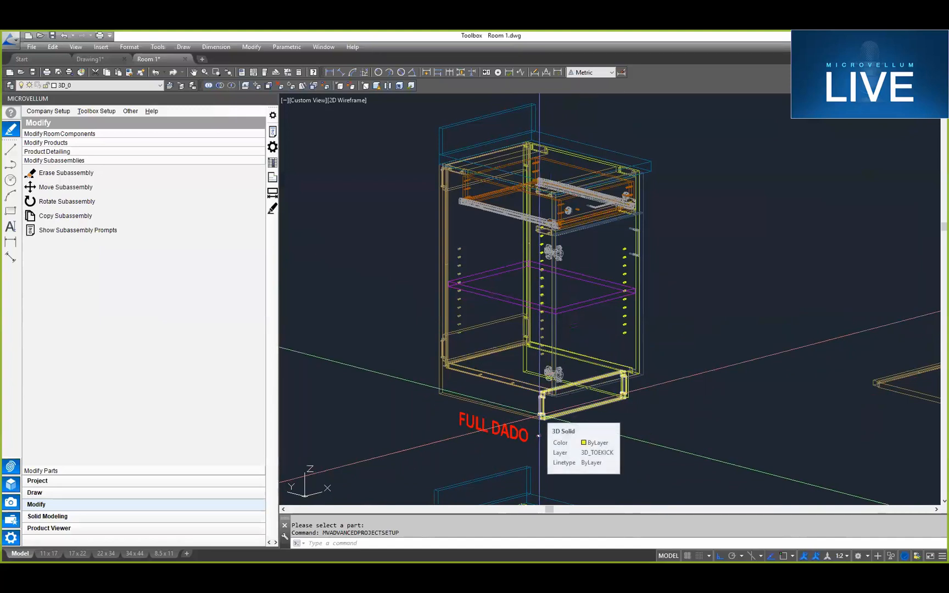
# Step: Compare the AutoSpace Cams, Full Dado and Lock Dado cabinets and the separated parts beside them
pyautogui.scroll(-4, 586, 327)
pyautogui.moveTo(592, 382)
pyautogui.mouseDown(button='middle')
pyautogui.moveTo(568, 343)
pyautogui.moveTo(565, 259)
pyautogui.mouseUp(button='middle')
pyautogui.moveTo(591, 445)
pyautogui.mouseDown(button='middle')
pyautogui.moveTo(575, 396)
pyautogui.moveTo(556, 421)
pyautogui.mouseUp(button='middle')
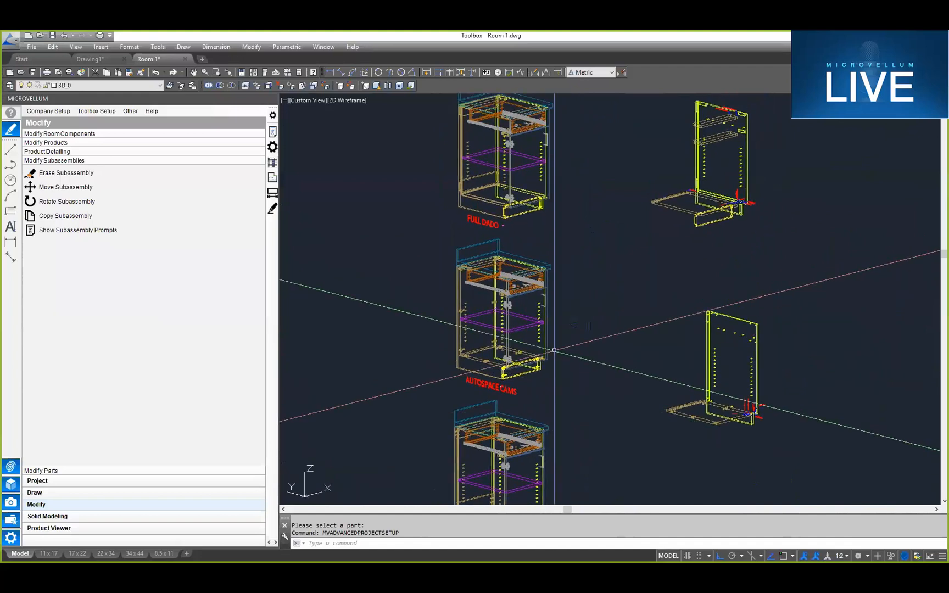
pyautogui.moveTo(521, 259); pyautogui.dragTo(527, 314, button='middle')
pyautogui.moveTo(520, 196); pyautogui.dragTo(525, 303, button='middle')
pyautogui.scroll(2, 526, 302)
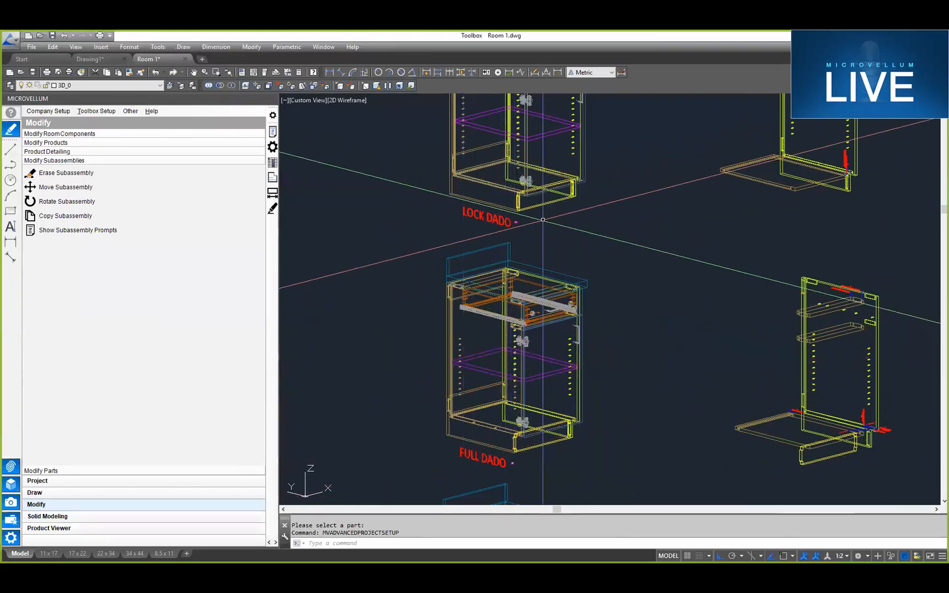
pyautogui.scroll(-3, 516, 434)
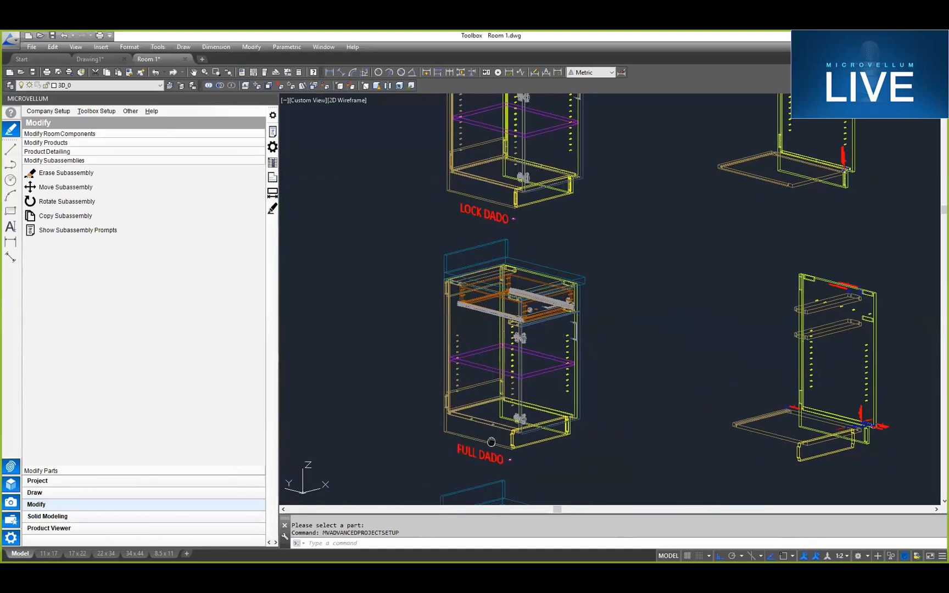
# Step: Select the toe kick of the Full Dado cabinet and examine how both its ends fit into the side panels
pyautogui.scroll(6, 513, 424)
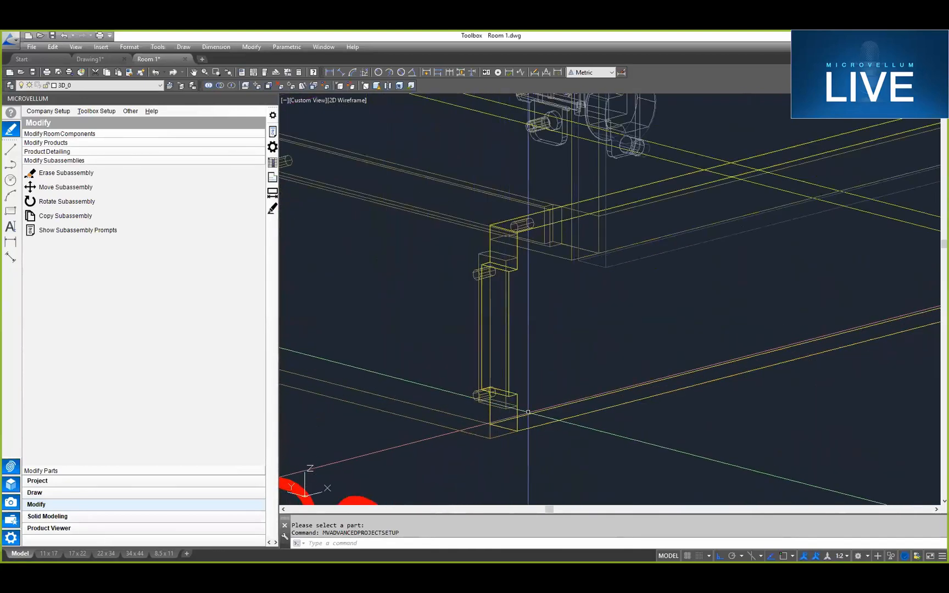
pyautogui.click(518, 396)
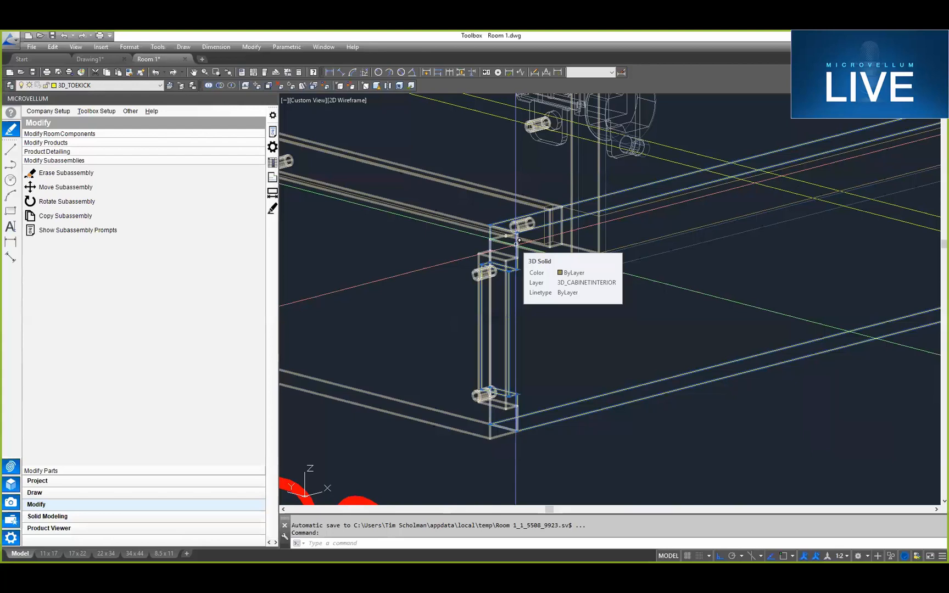
pyautogui.scroll(-3, 476, 219)
pyautogui.moveTo(479, 207); pyautogui.dragTo(589, 219, button='middle')
pyautogui.moveTo(759, 210); pyautogui.dragTo(647, 248, button='middle')
pyautogui.scroll(7, 681, 236)
pyautogui.scroll(2, 636, 205)
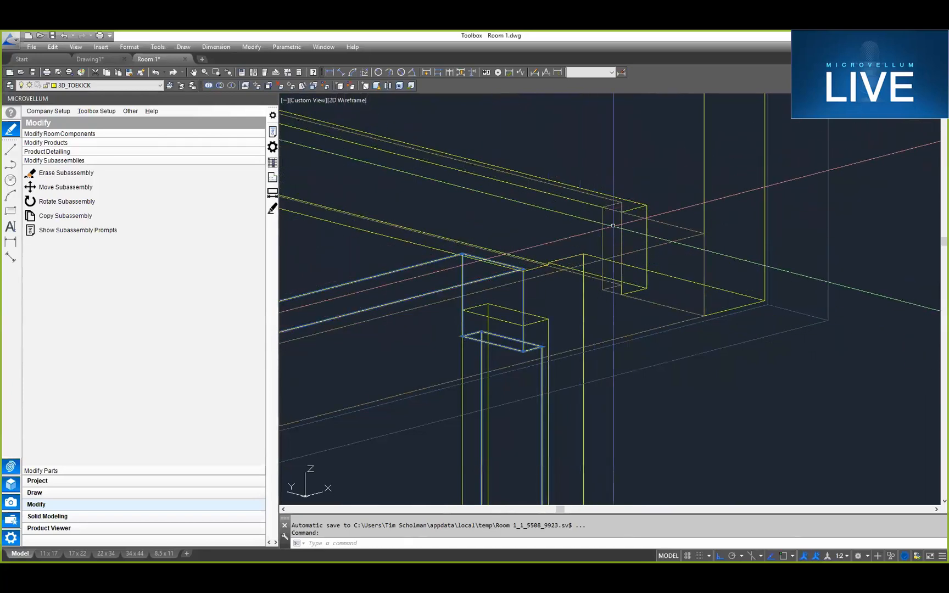
pyautogui.scroll(-4, 620, 194)
pyautogui.moveTo(620, 194); pyautogui.dragTo(627, 269, button='middle')
pyautogui.scroll(-3, 625, 193)
# Step: Examine the stretcher dados at the top of the Full Dado cabinet, briefly selecting its side panel
pyautogui.moveTo(625, 193); pyautogui.dragTo(630, 319, button='middle')
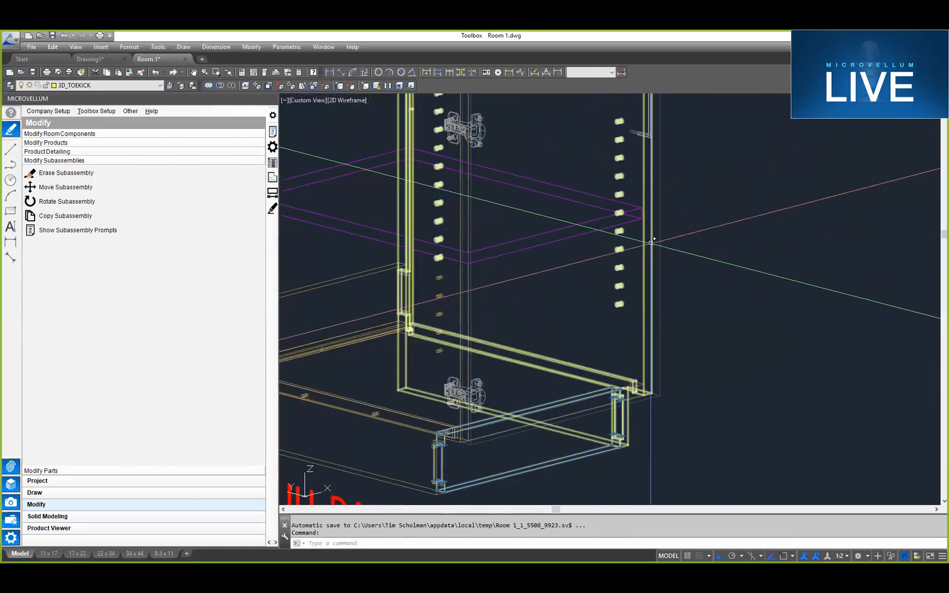
pyautogui.scroll(-3, 630, 243)
pyautogui.scroll(5, 665, 208)
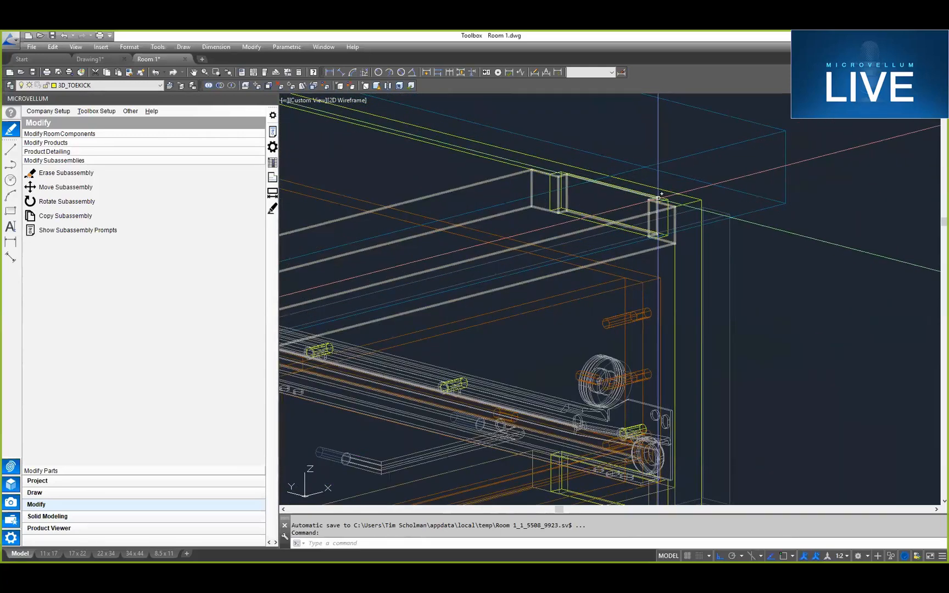
pyautogui.scroll(-5, 629, 274)
pyautogui.moveTo(489, 309); pyautogui.dragTo(630, 274, button='middle')
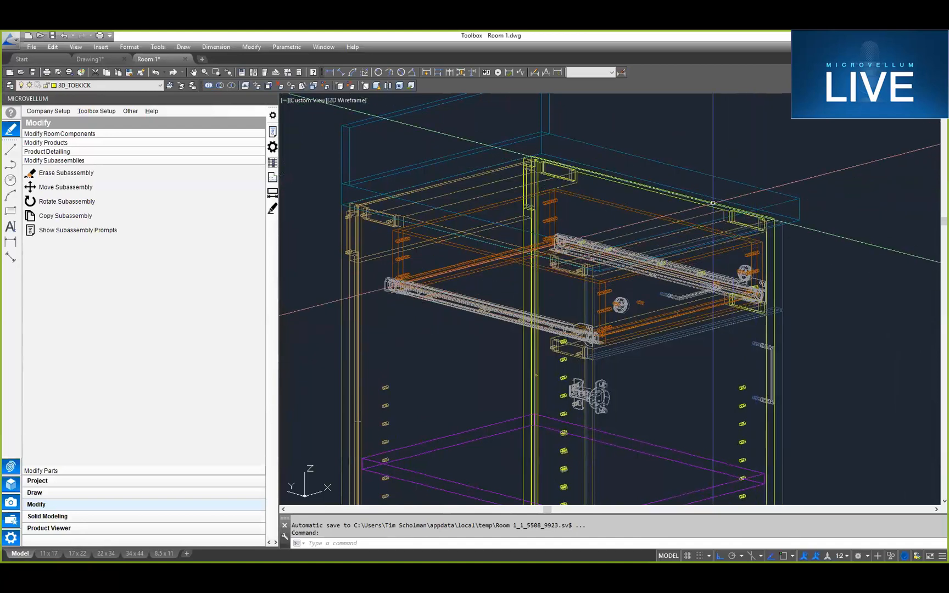
pyautogui.click(758, 222)
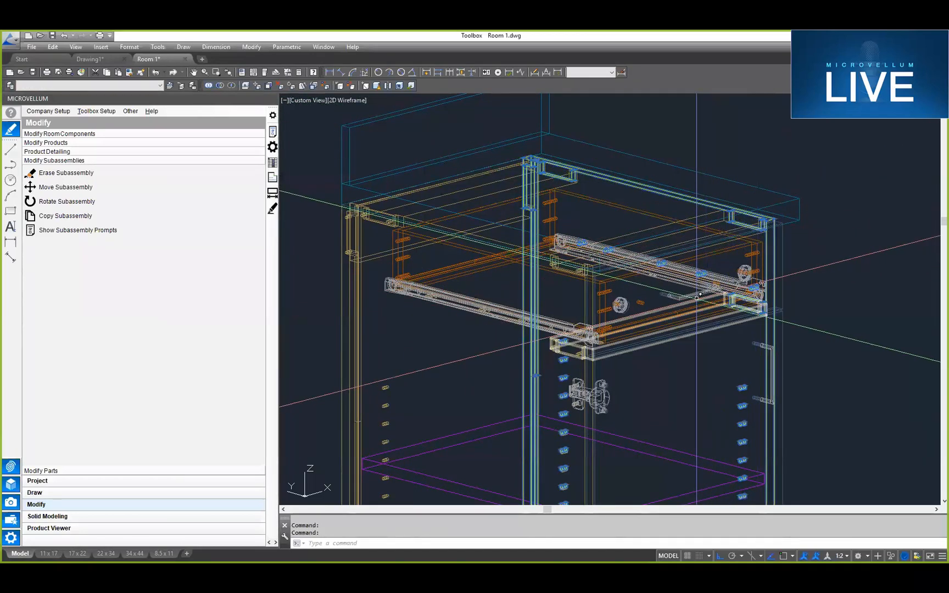
pyautogui.press('Escape')
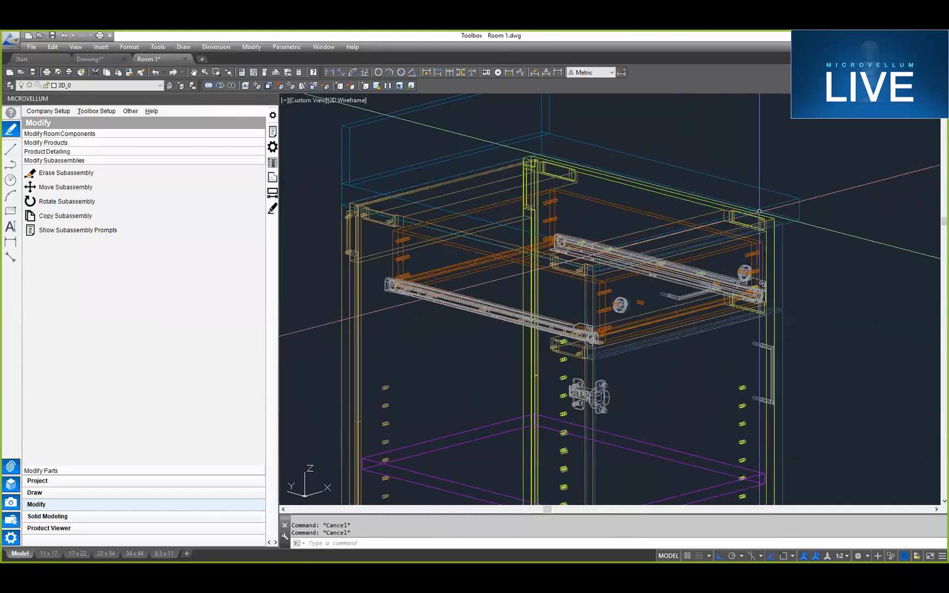
pyautogui.press('Escape')
pyautogui.scroll(4, 767, 247)
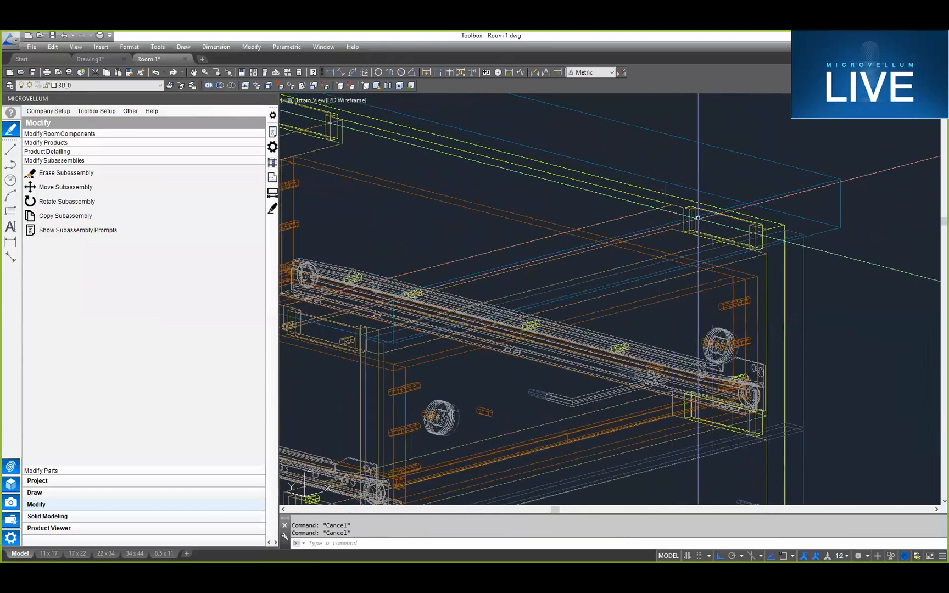
pyautogui.scroll(-5, 668, 265)
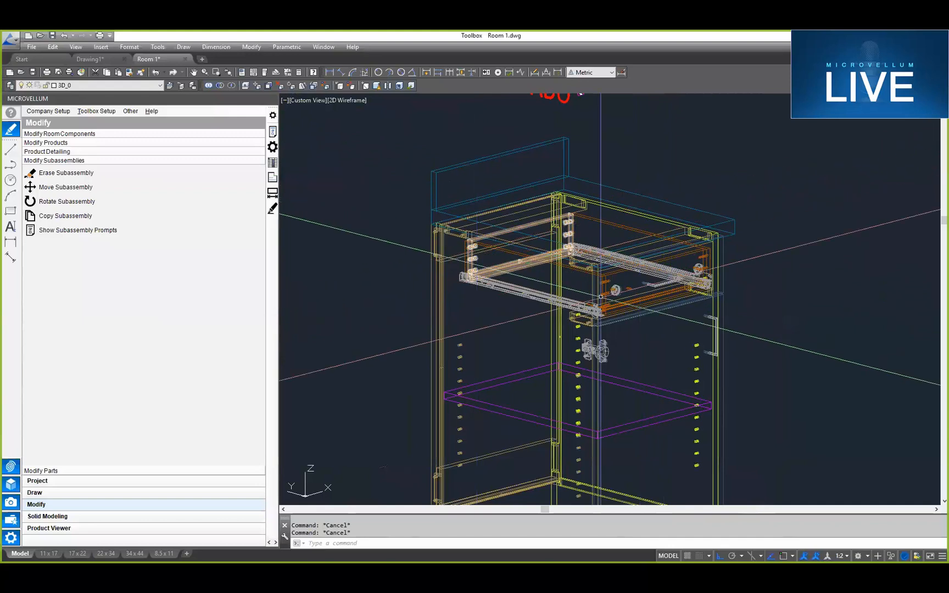
pyautogui.scroll(-4, 657, 242)
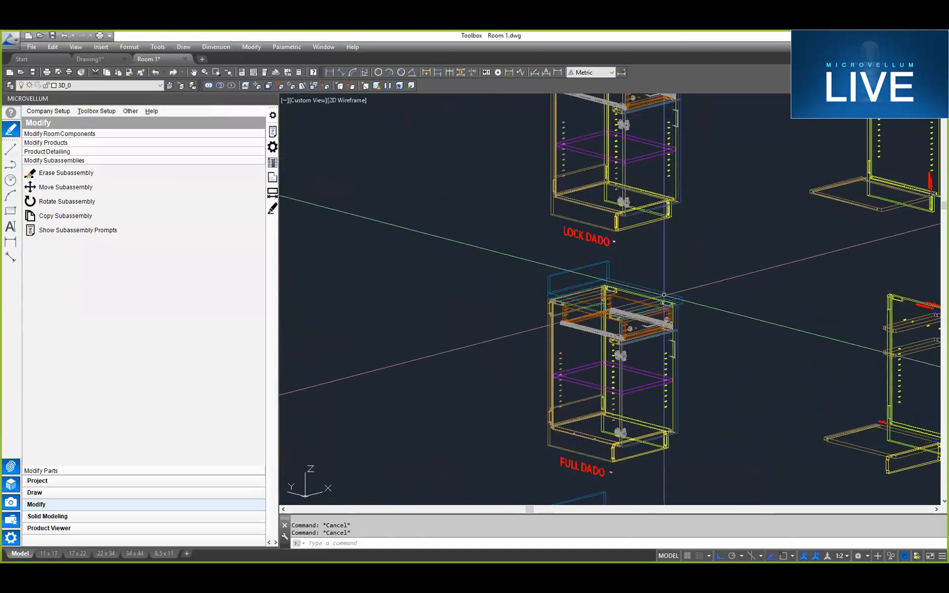
# Step: Examine the screw holes and spacing dimensions at the bottom of the AutoSpace Screws EQ cabinet
pyautogui.scroll(4, 664, 295)
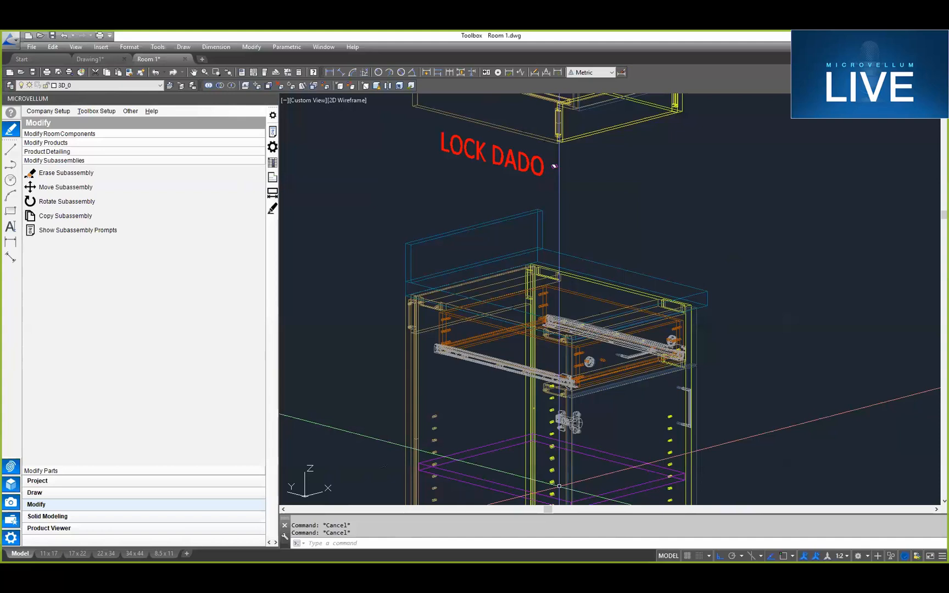
pyautogui.scroll(-10, 559, 486)
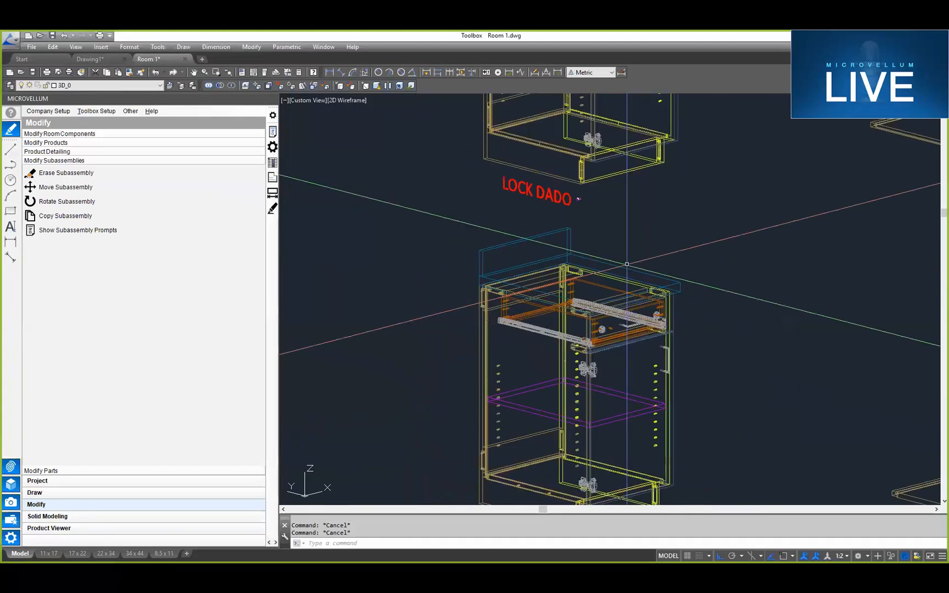
pyautogui.scroll(7, 591, 445)
pyautogui.moveTo(534, 305); pyautogui.dragTo(540, 407, button='middle')
pyautogui.scroll(6, 549, 407)
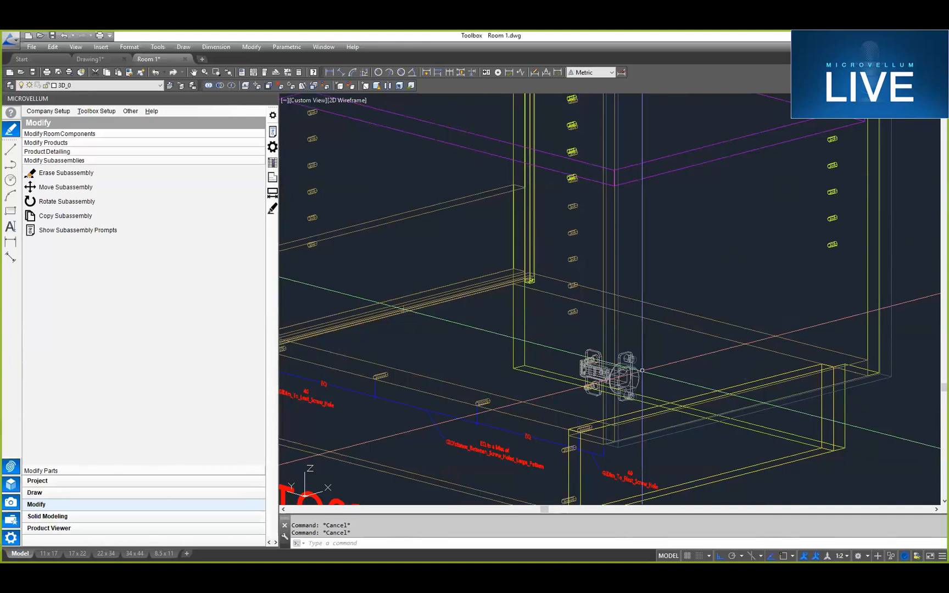
pyautogui.scroll(-6, 641, 371)
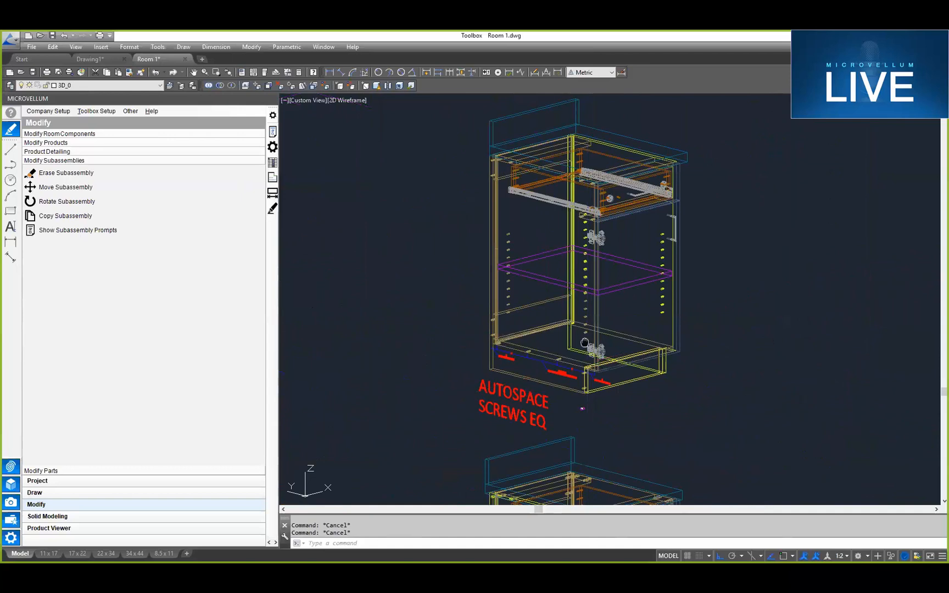
pyautogui.moveTo(587, 339); pyautogui.dragTo(594, 284, button='middle')
pyautogui.scroll(-6, 682, 391)
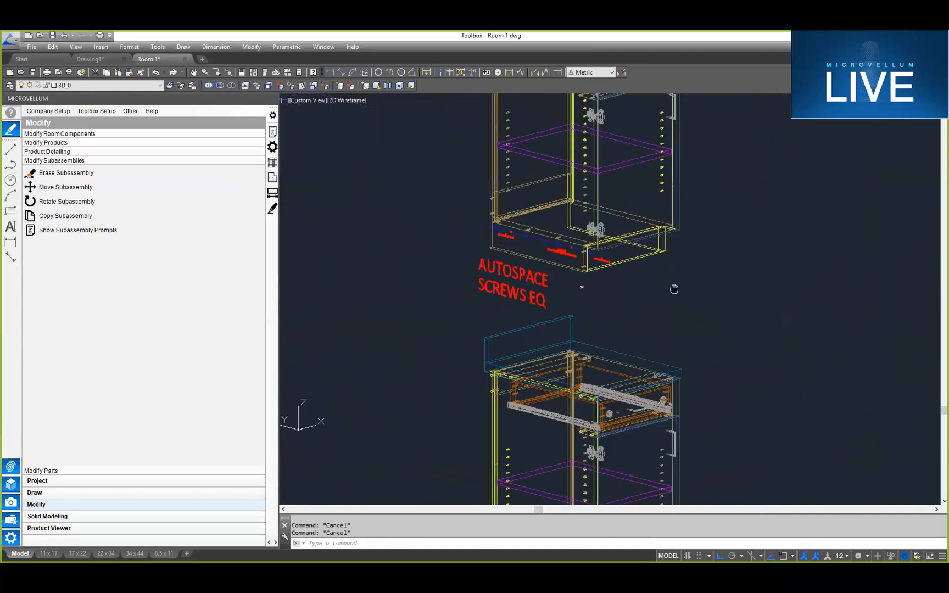
# Step: Compare the hole patterns of the AutoSpace Dowels and AutoSpace Screws cabinets
pyautogui.scroll(7, 669, 361)
pyautogui.scroll(-5, 669, 362)
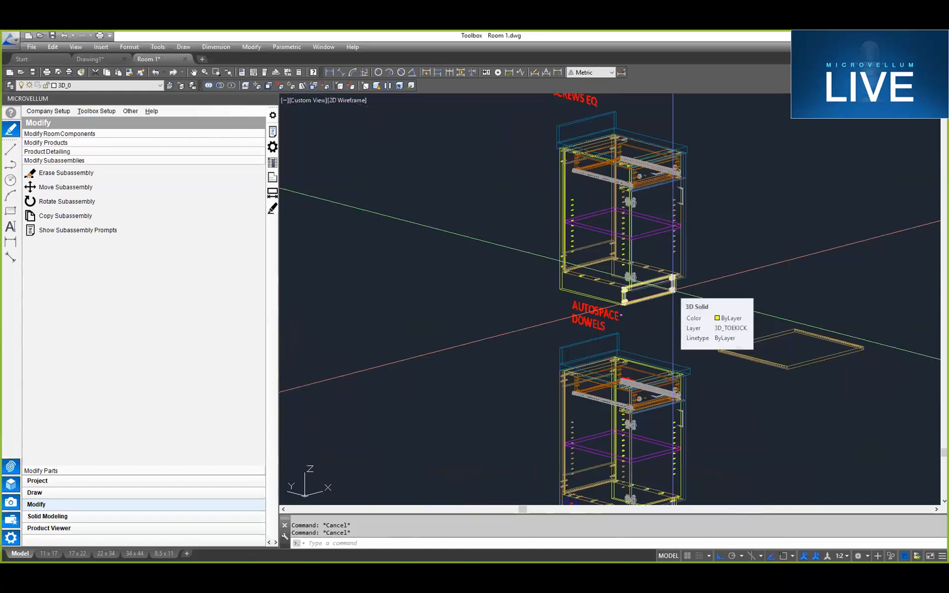
pyautogui.moveTo(652, 391); pyautogui.dragTo(636, 239, button='middle')
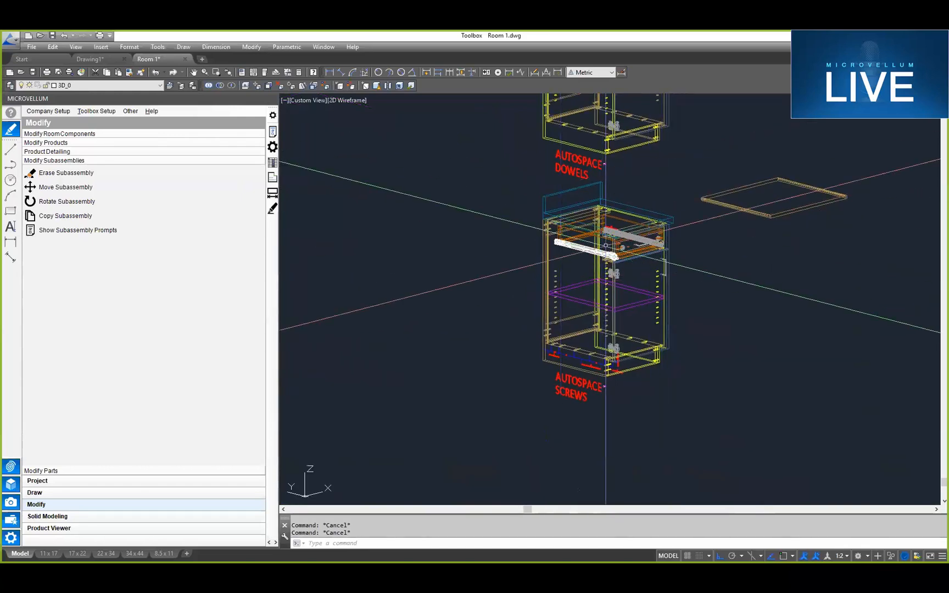
pyautogui.scroll(2, 635, 303)
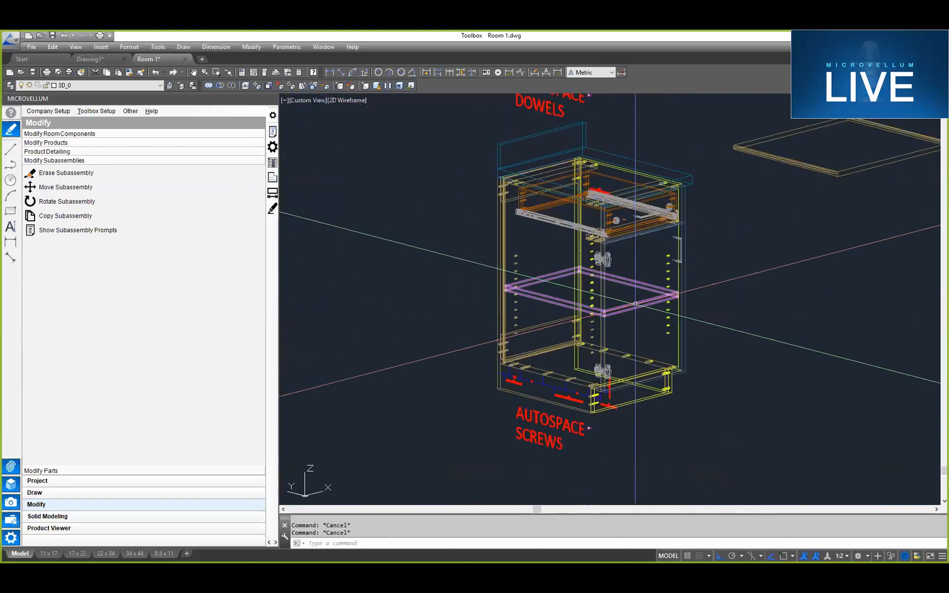
pyautogui.moveTo(631, 249); pyautogui.dragTo(646, 294, button='middle')
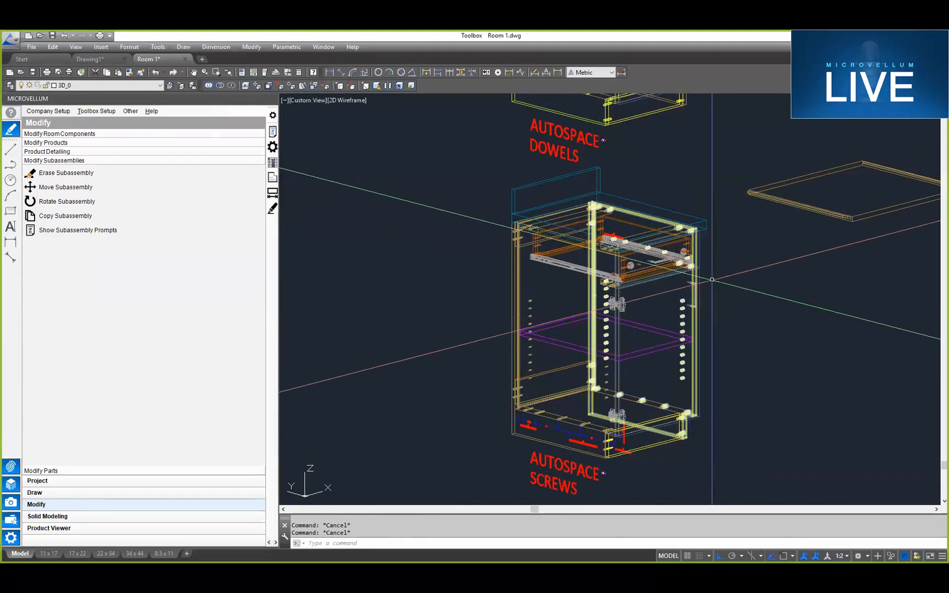
pyautogui.scroll(-3, 712, 280)
pyautogui.scroll(6, 556, 422)
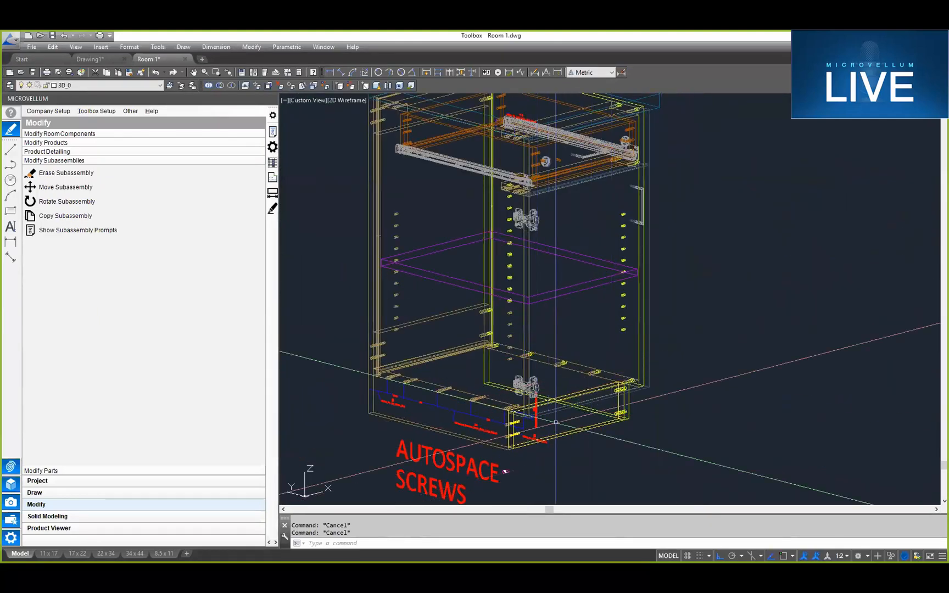
pyautogui.scroll(-3, 568, 311)
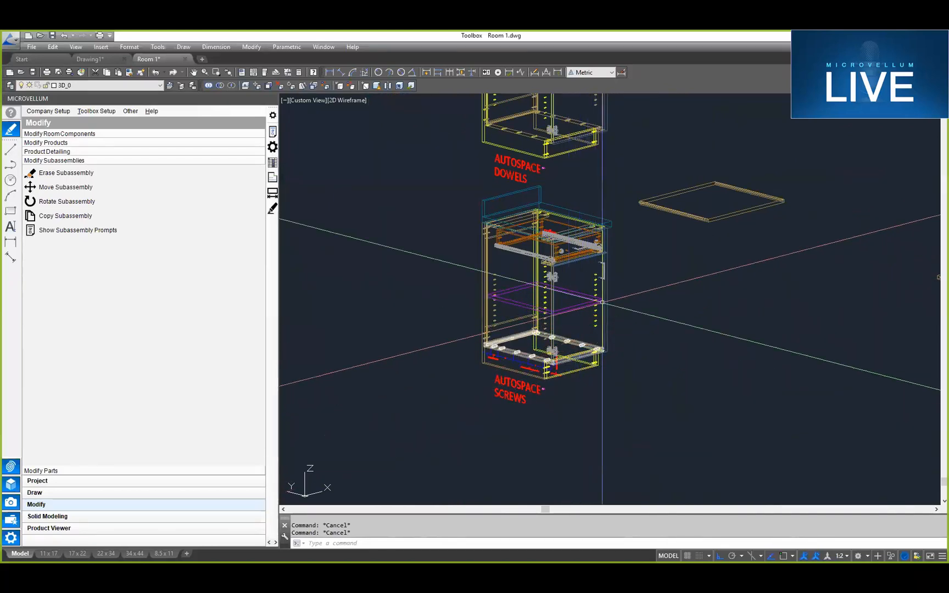
# Step: Go back through the row of sample cabinets, from AutoSpace Dowels up to the Lock Dado cabinet
pyautogui.scroll(-4, 607, 255)
pyautogui.moveTo(602, 188); pyautogui.dragTo(573, 340, button='middle')
pyautogui.scroll(6, 572, 341)
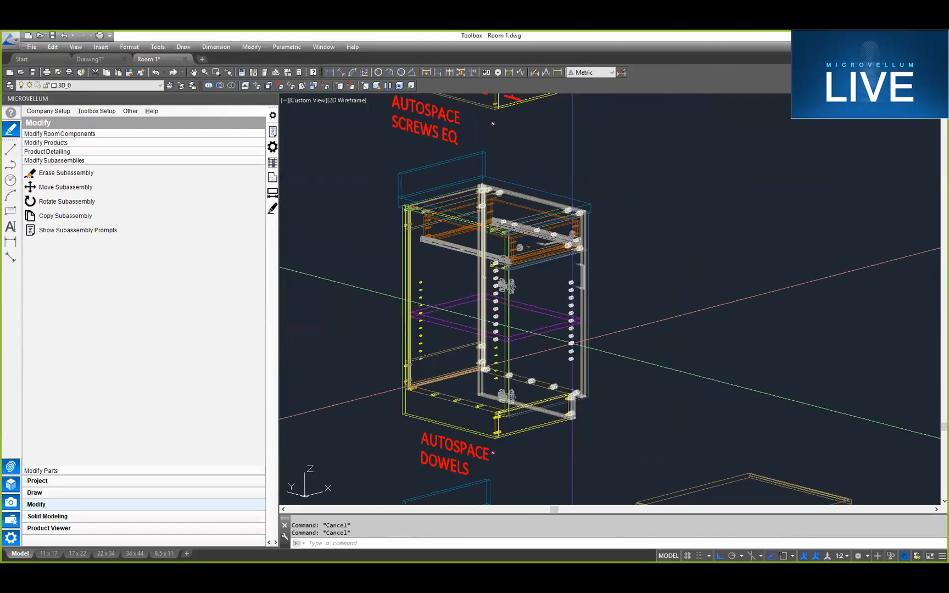
pyautogui.moveTo(538, 218); pyautogui.dragTo(534, 450, button='middle')
pyautogui.scroll(-6, 568, 286)
pyautogui.moveTo(563, 225); pyautogui.dragTo(535, 430, button='middle')
pyautogui.moveTo(530, 174); pyautogui.dragTo(521, 344, button='middle')
pyautogui.moveTo(519, 203); pyautogui.dragTo(508, 301, button='middle')
pyautogui.scroll(4, 502, 298)
pyautogui.moveTo(527, 197); pyautogui.dragTo(529, 318, button='middle')
pyautogui.scroll(4, 529, 319)
pyautogui.moveTo(532, 281); pyautogui.dragTo(545, 255, button='middle')
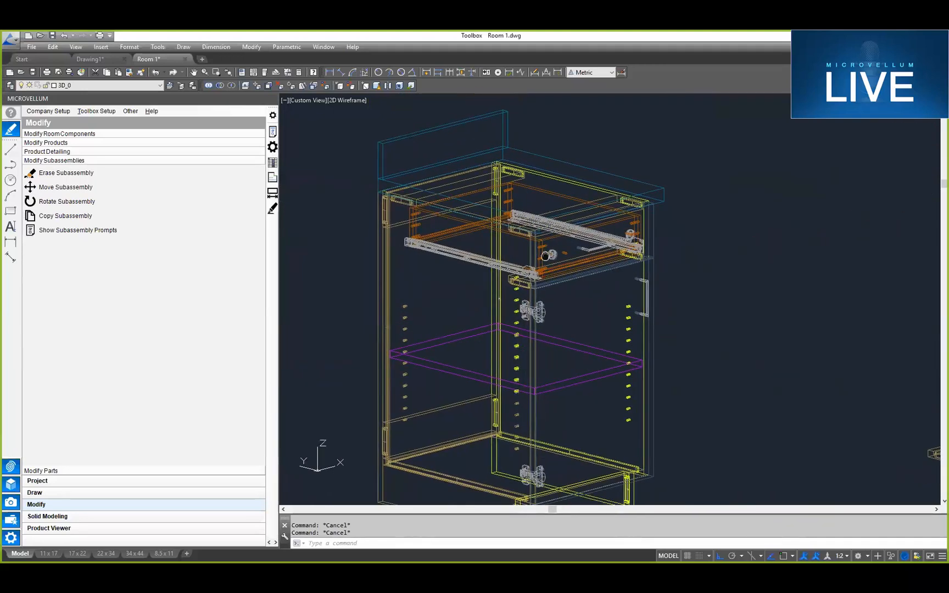
# Step: Compare the joinery of the Lock Dado and Full Dado cabinets and the separated parts beside them
pyautogui.scroll(2, 545, 255)
pyautogui.scroll(-2, 485, 323)
pyautogui.moveTo(485, 324); pyautogui.dragTo(596, 190, button='middle')
pyautogui.scroll(-2, 599, 193)
pyautogui.moveTo(620, 383); pyautogui.dragTo(595, 302, button='middle')
pyautogui.scroll(2, 638, 396)
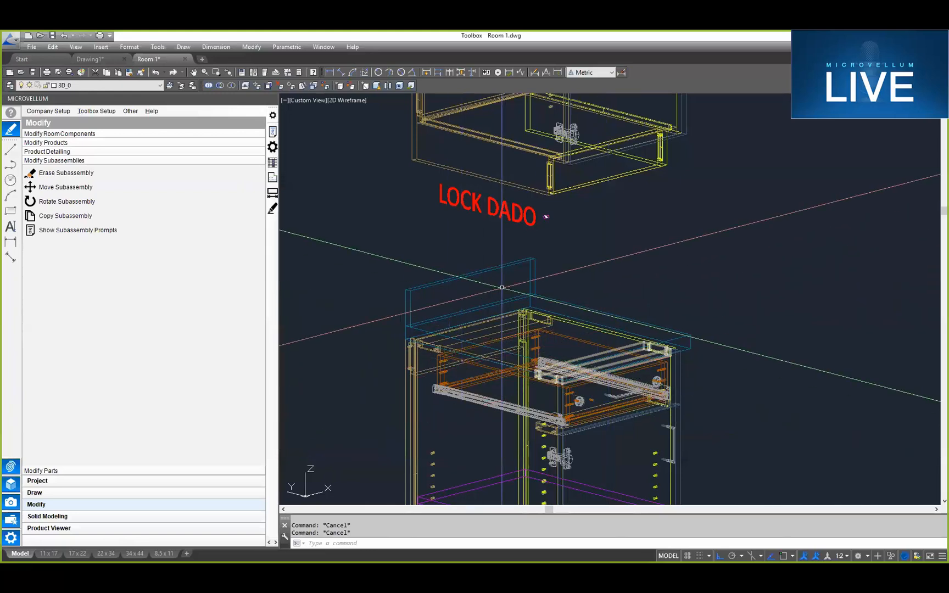
pyautogui.scroll(-2, 608, 372)
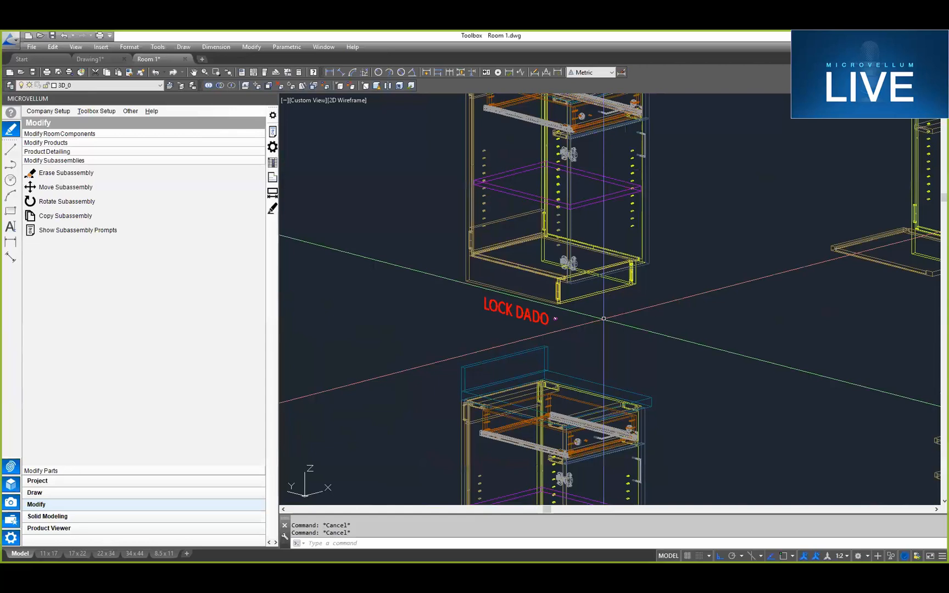
pyautogui.scroll(-2, 606, 285)
pyautogui.moveTo(606, 288); pyautogui.dragTo(559, 309, button='middle')
pyautogui.scroll(2, 634, 330)
pyautogui.scroll(-3, 632, 244)
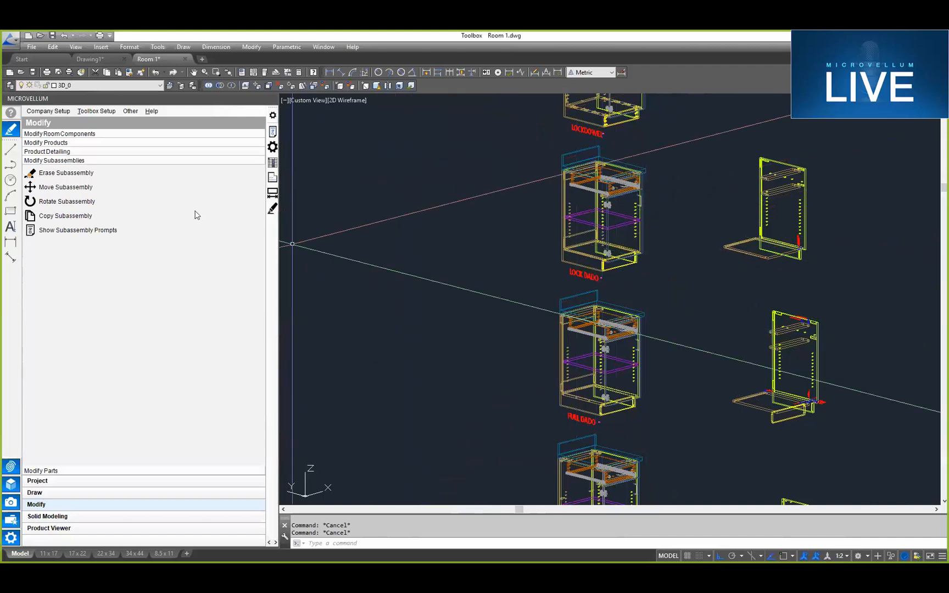
pyautogui.moveTo(671, 297); pyautogui.dragTo(664, 313, button='middle')
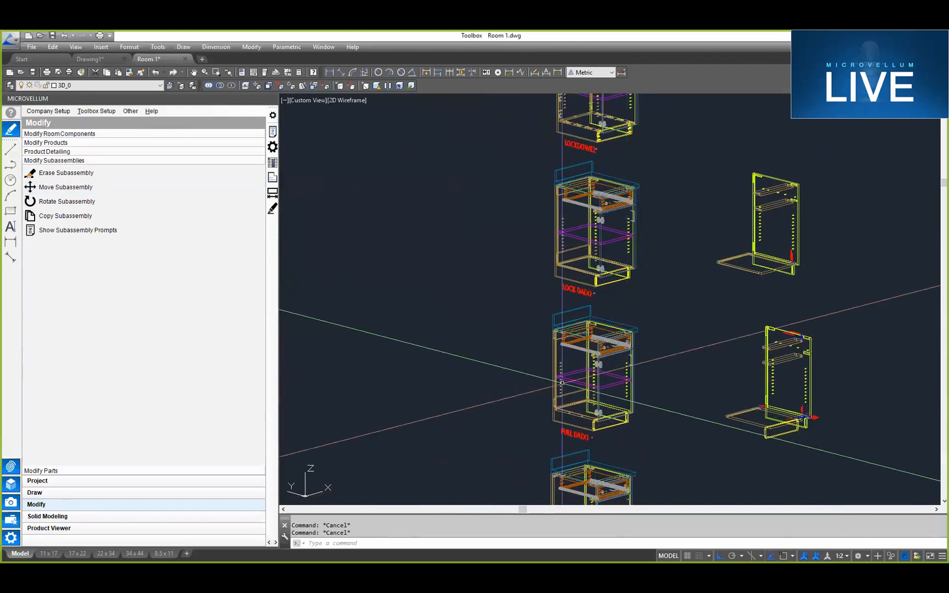
# Step: Open the advanced project setup and make Lock Dado the active specification group
pyautogui.click(106, 110)
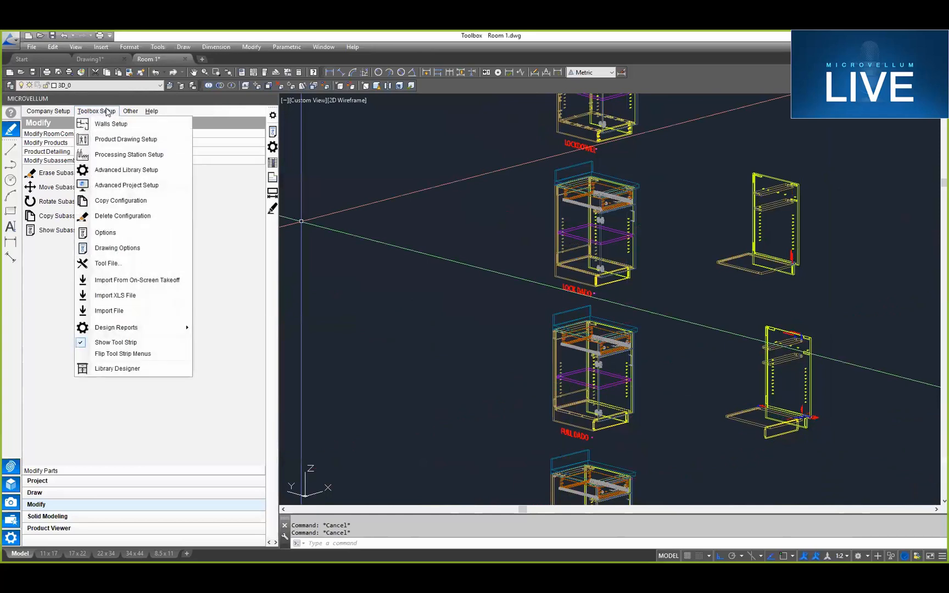
pyautogui.click(127, 186)
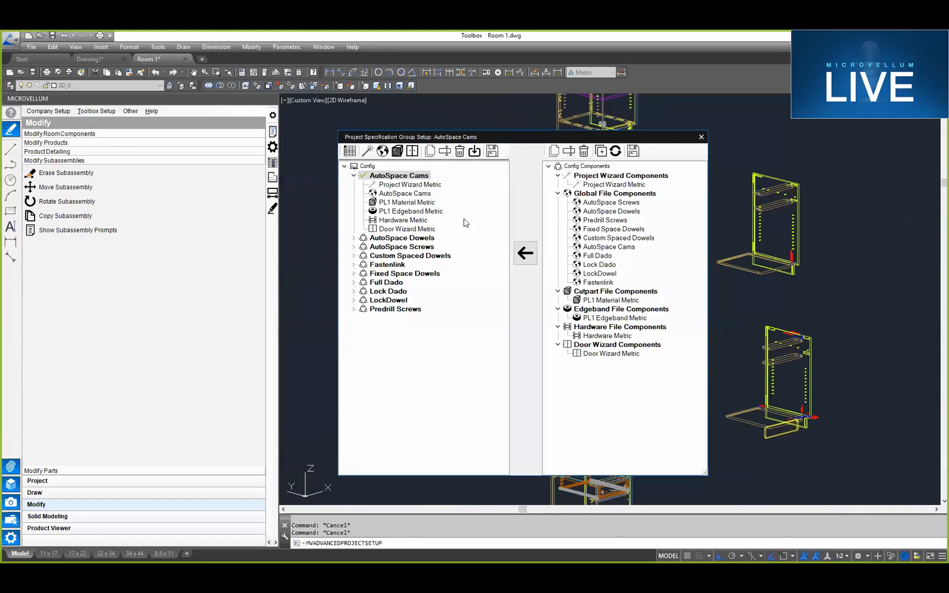
pyautogui.click(406, 274)
pyautogui.click(394, 293)
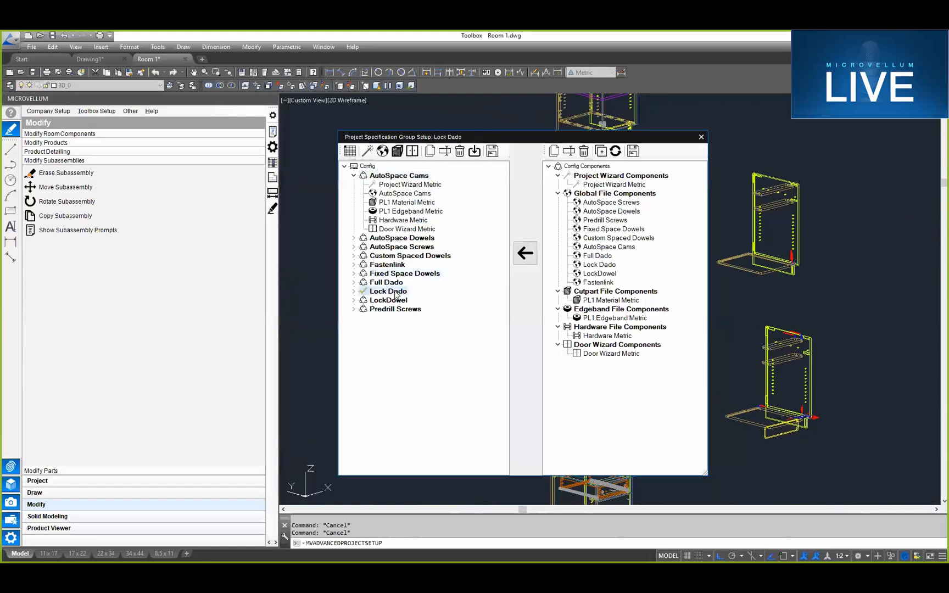
# Step: Open the Lock Dado globals and examine the Use Dado option in the general machining selections
pyautogui.click(383, 152)
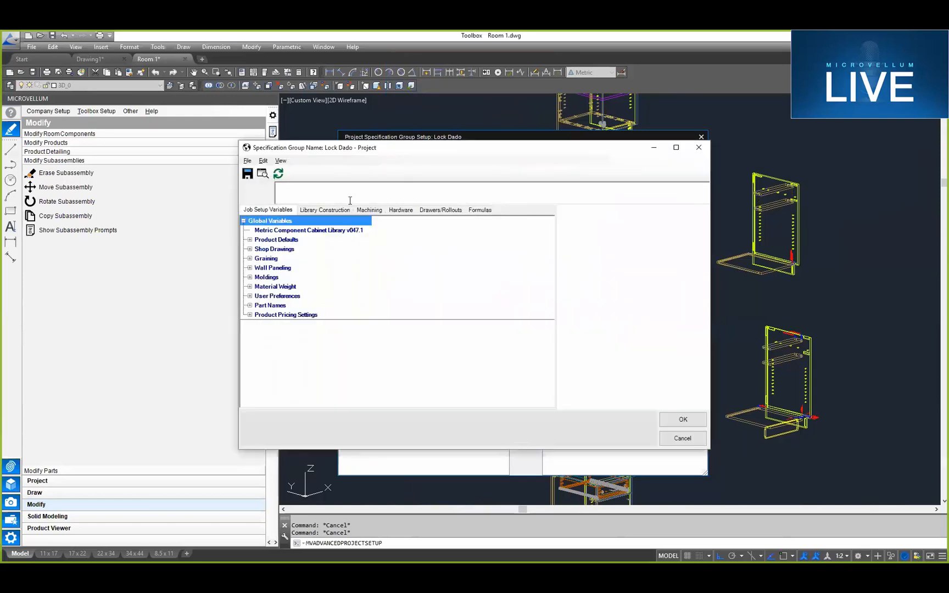
pyautogui.click(378, 209)
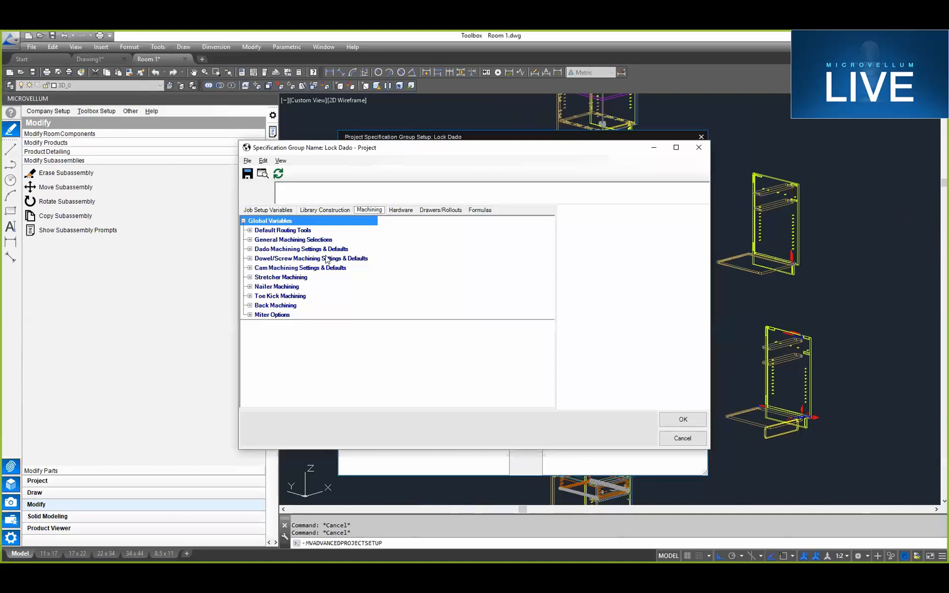
pyautogui.click(250, 240)
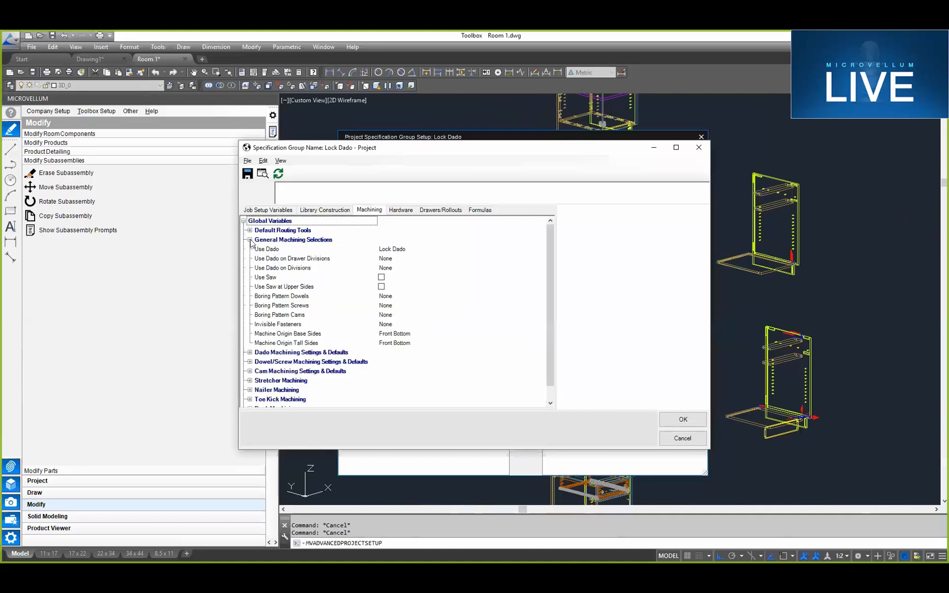
pyautogui.click(282, 250)
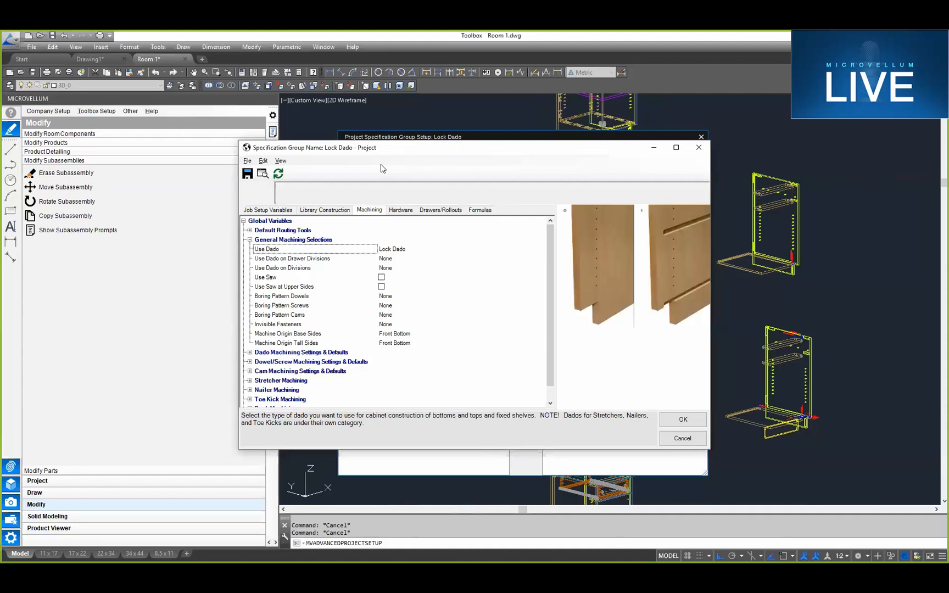
# Step: Examine the dado depths and gaps in the Lock Dado machining globals, including cabinet dado depth, dado gap and divider width gap
pyautogui.click(250, 353)
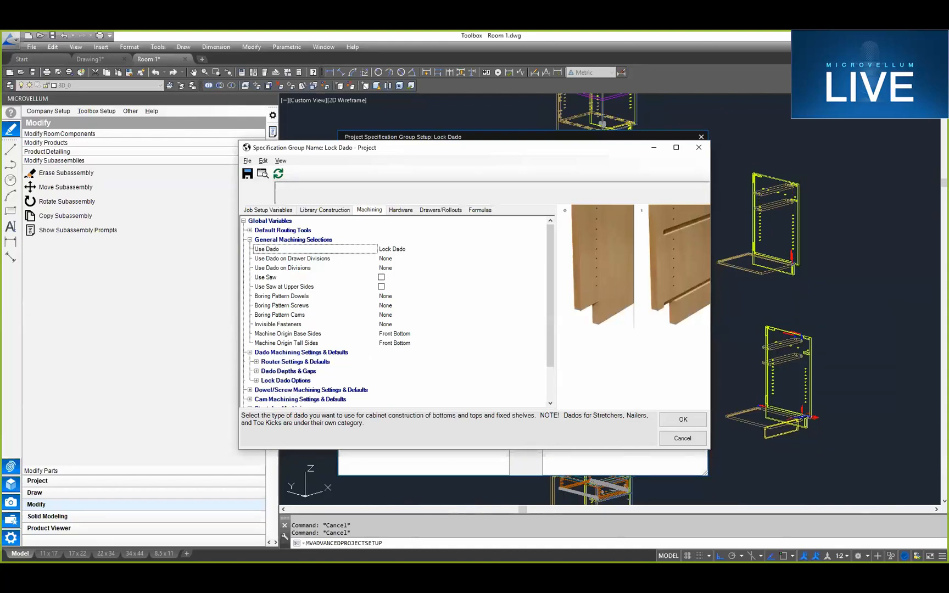
pyautogui.click(256, 372)
pyautogui.scroll(-3, 255, 371)
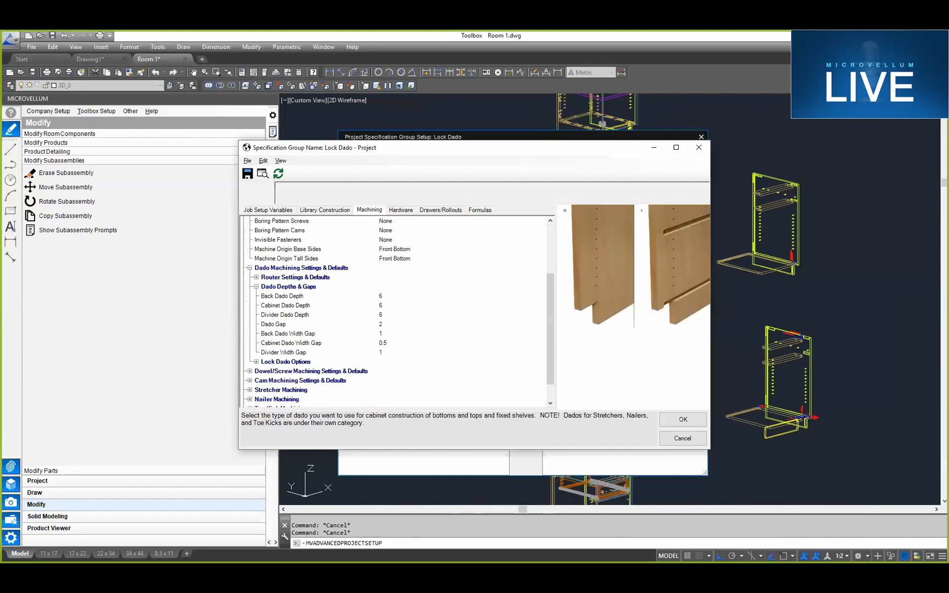
pyautogui.click(296, 307)
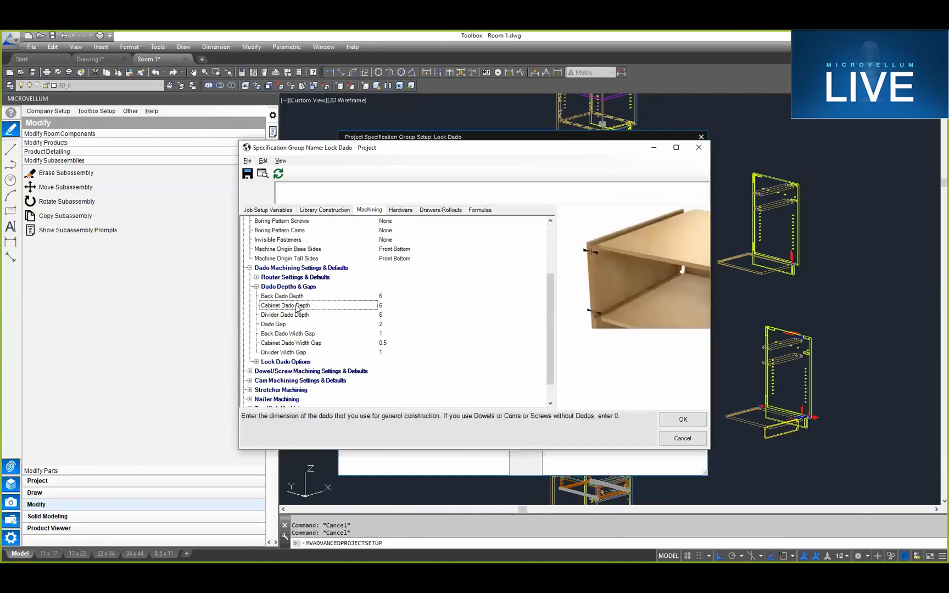
pyautogui.click(383, 306)
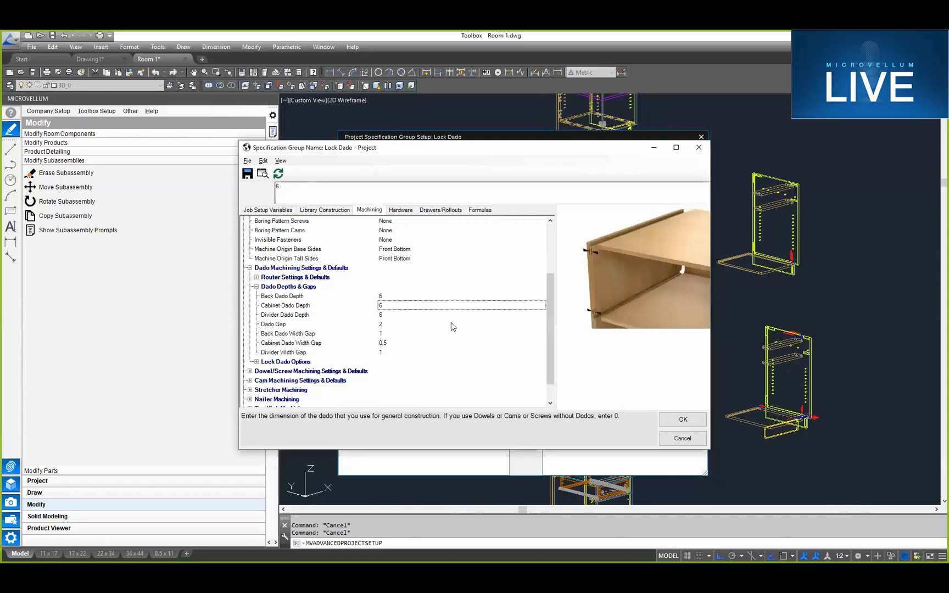
pyautogui.click(386, 325)
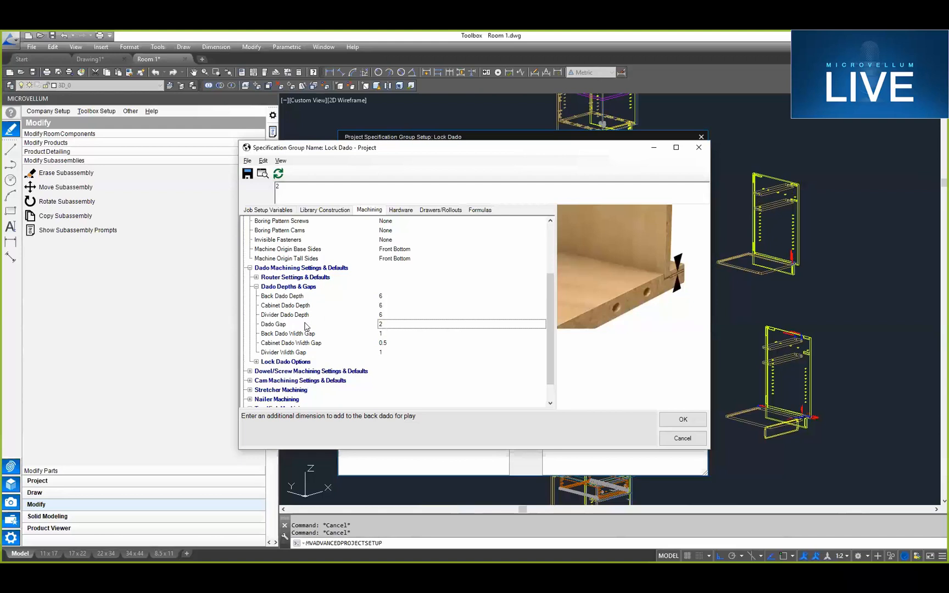
pyautogui.click(305, 342)
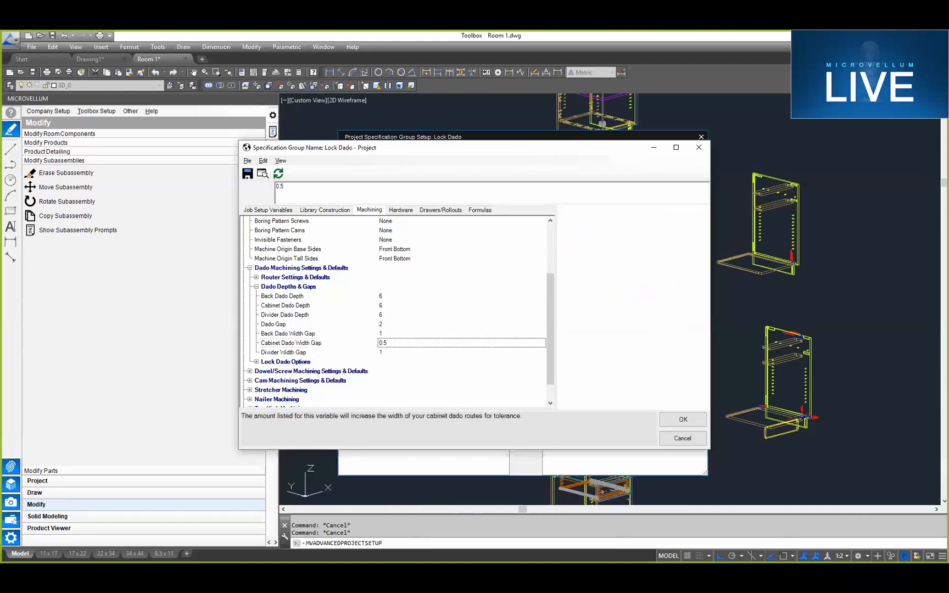
pyautogui.click(302, 334)
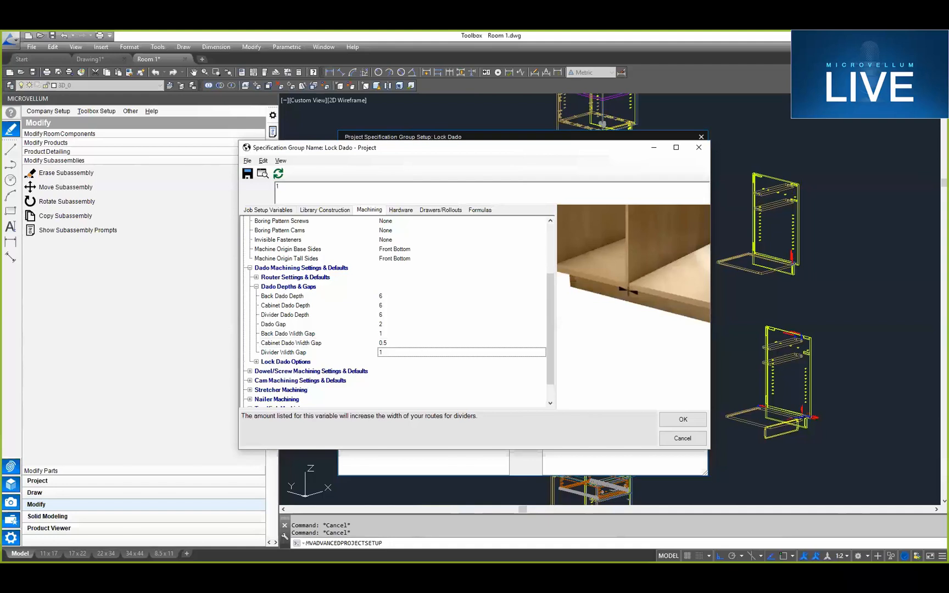
pyautogui.click(390, 343)
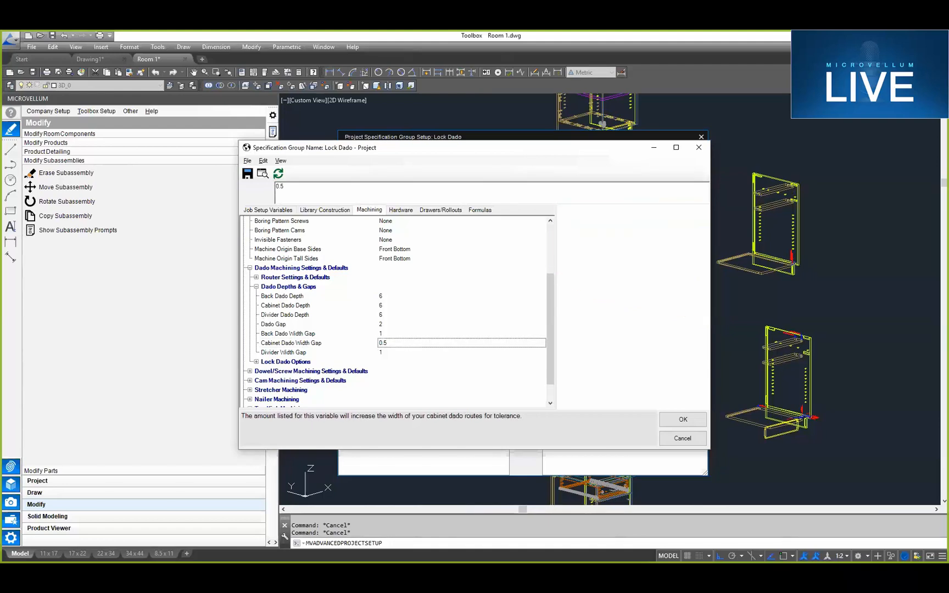
pyautogui.click(390, 352)
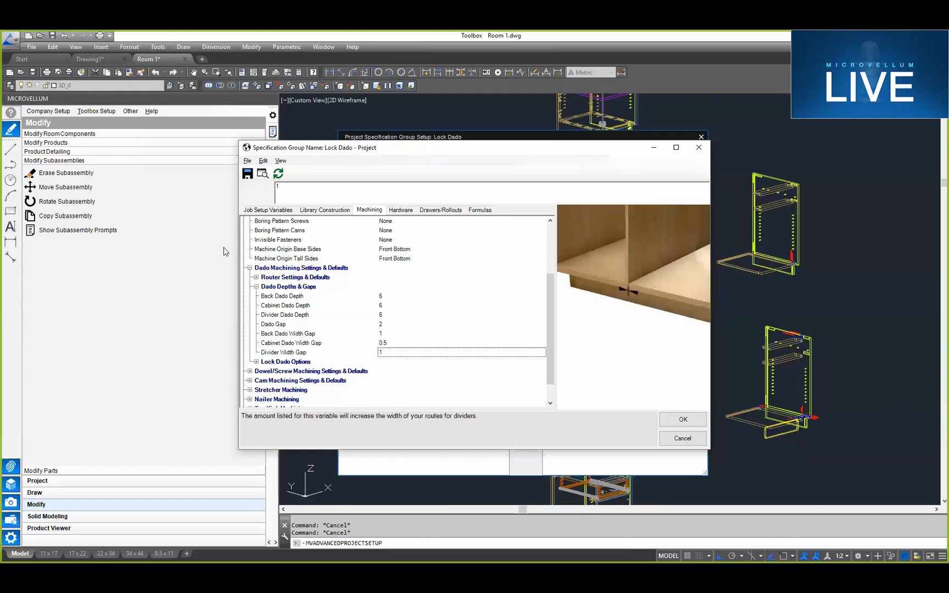
# Step: Review the Lock Dado Options for lock amount and stop dado lengths, and close the globals and project setup without changes
pyautogui.scroll(3, 384, 313)
pyautogui.scroll(-4, 396, 310)
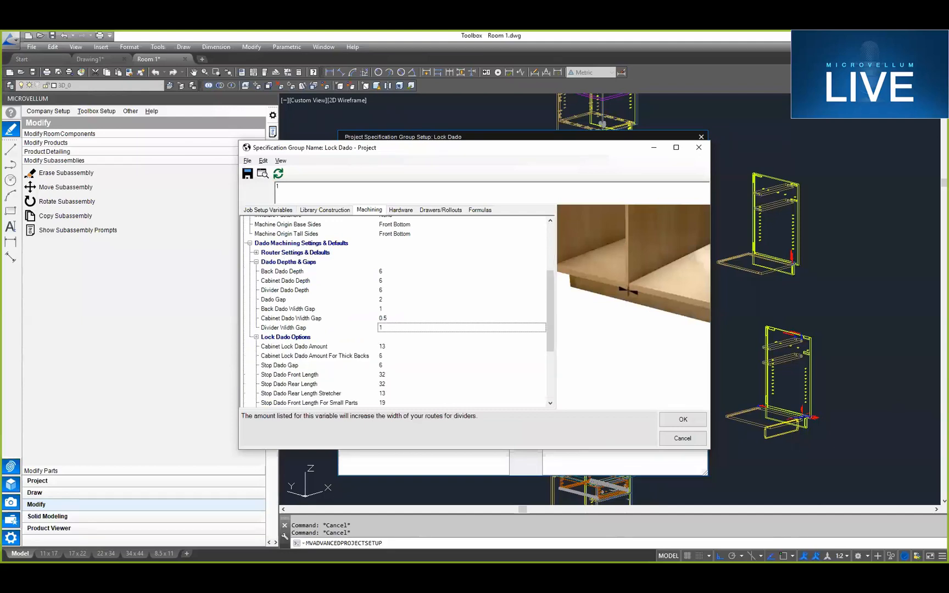
pyautogui.scroll(-3, 287, 319)
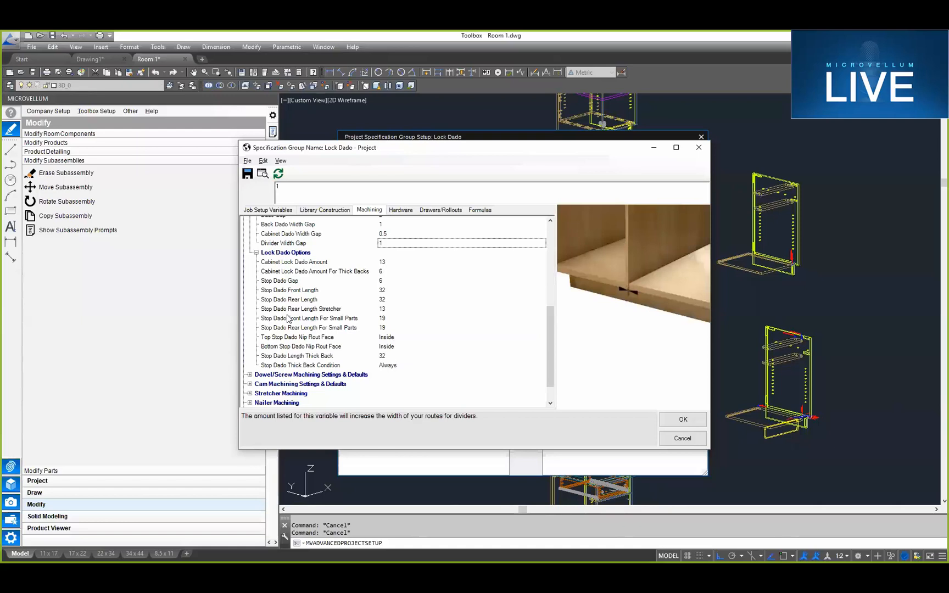
pyautogui.press('Escape')
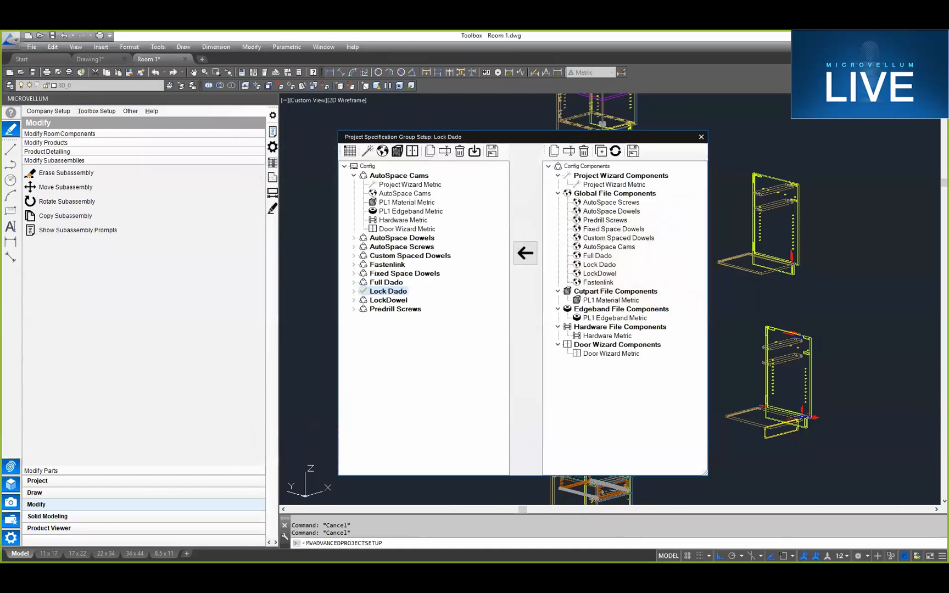
pyautogui.press('Escape')
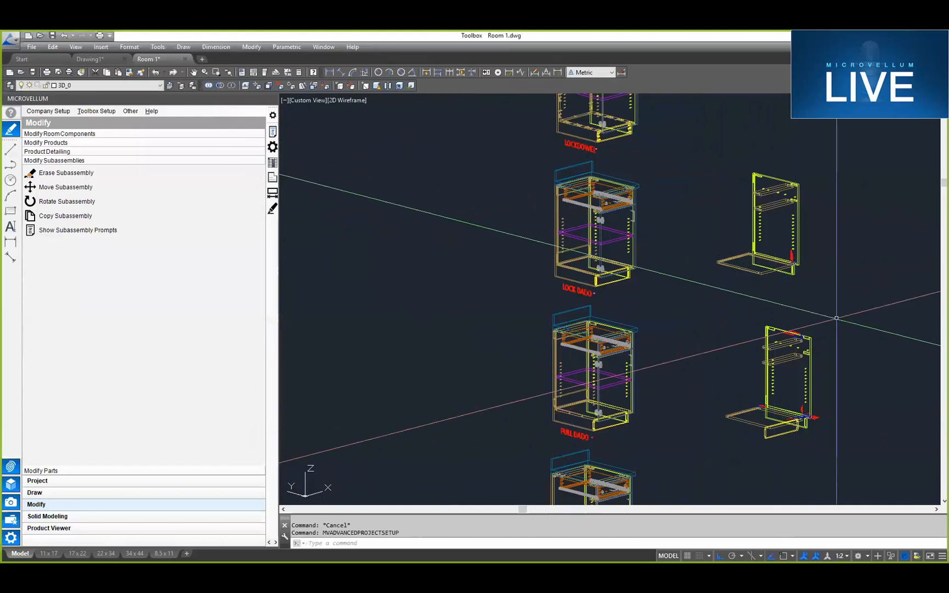
# Step: Examine the dado depth, width gap and front and rear stop length annotations on the separated Full Dado parts
pyautogui.scroll(3, 816, 419)
pyautogui.scroll(5, 816, 418)
pyautogui.moveTo(672, 389)
pyautogui.mouseDown(button='middle')
pyautogui.moveTo(645, 382)
pyautogui.moveTo(680, 379)
pyautogui.mouseUp(button='middle')
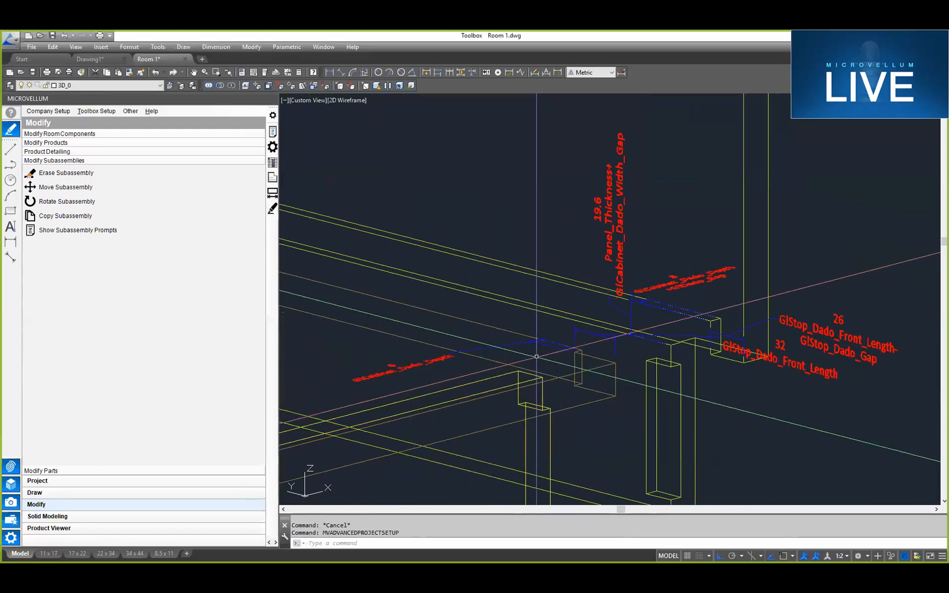
pyautogui.keyDown('shift'); pyautogui.moveTo(636, 328); pyautogui.dragTo(750, 359, button='middle'); pyautogui.keyUp('shift')
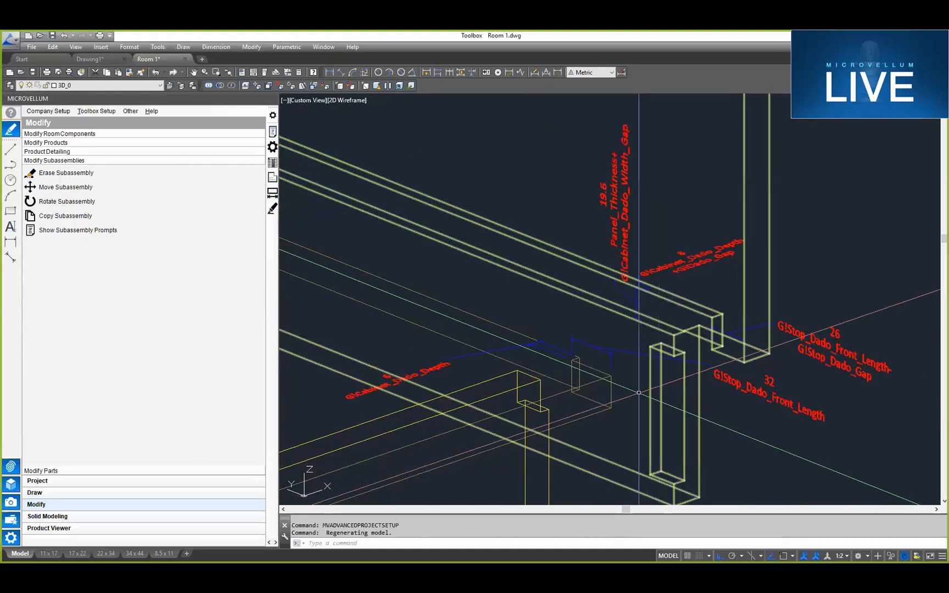
pyautogui.scroll(-3, 621, 271)
pyautogui.moveTo(439, 245); pyautogui.dragTo(677, 342, button='middle')
pyautogui.scroll(4, 572, 282)
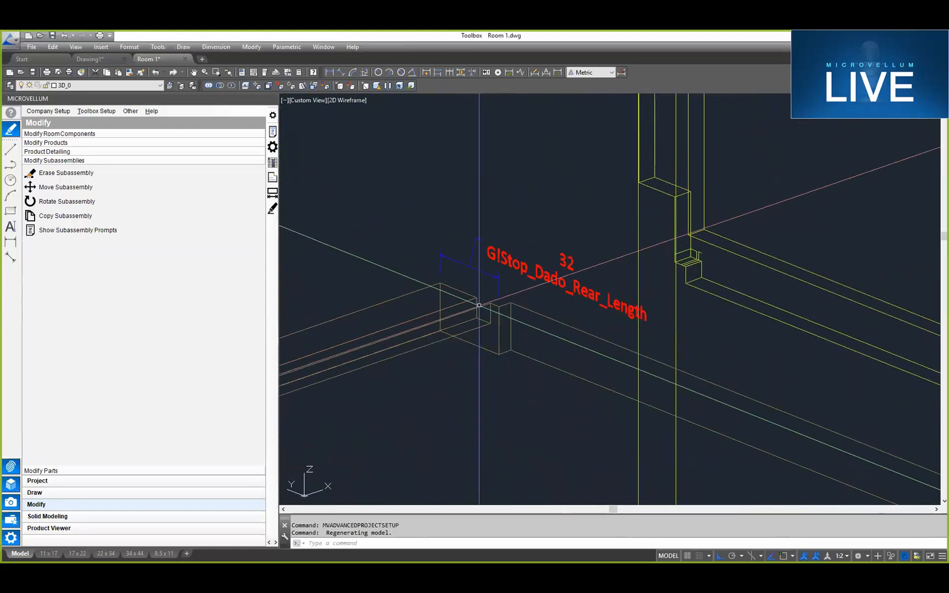
# Step: Look over the assembled Full Dado cabinet alongside the Lock Dado cabinet and their separated parts
pyautogui.scroll(-4, 489, 285)
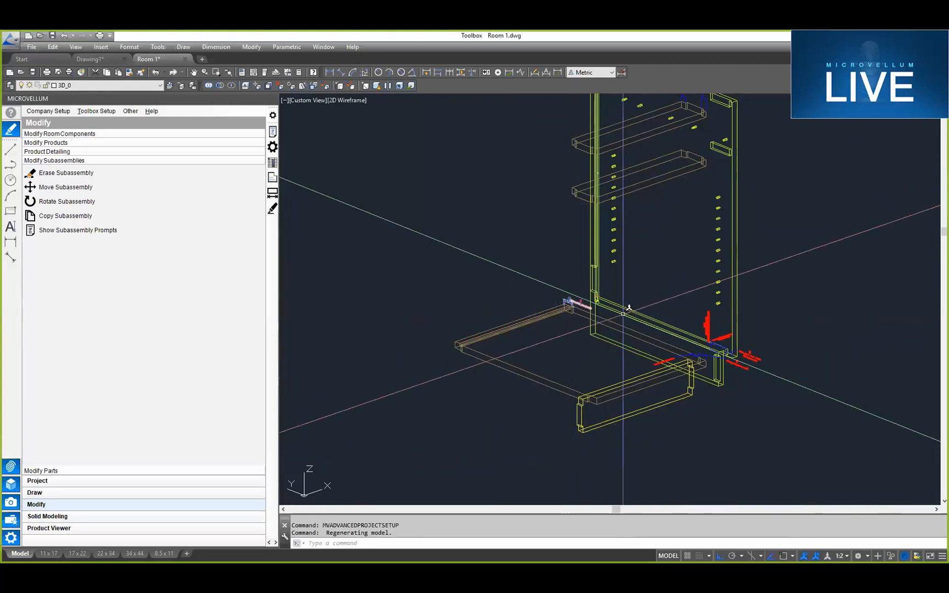
pyautogui.scroll(-5, 580, 297)
pyautogui.moveTo(520, 290); pyautogui.dragTo(713, 323, button='middle')
pyautogui.scroll(4, 593, 326)
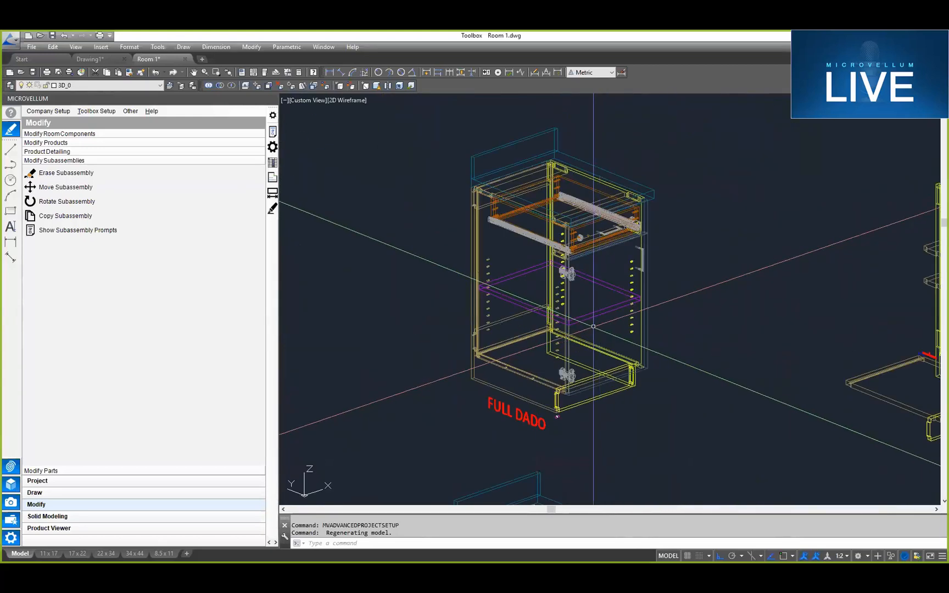
pyautogui.scroll(-4, 587, 277)
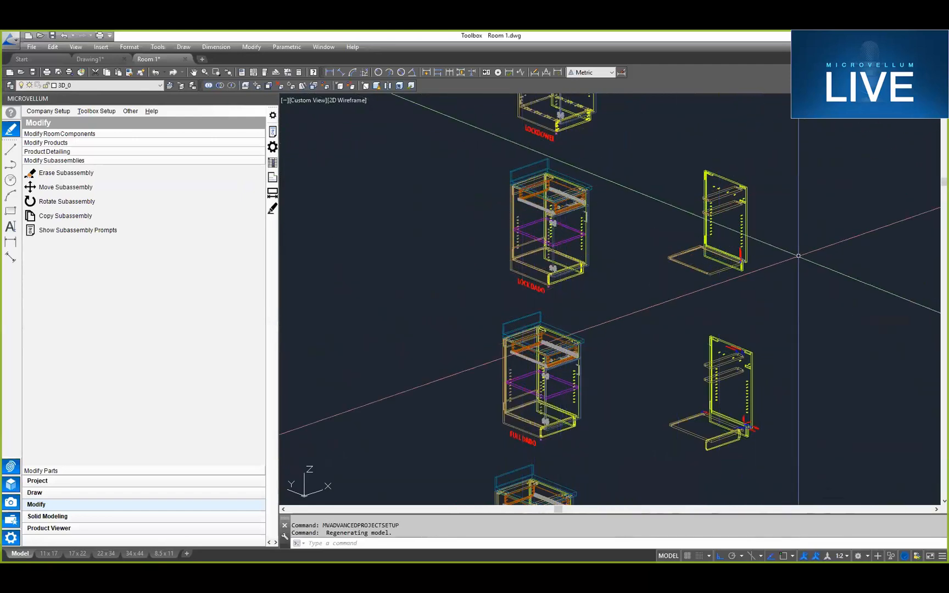
# Step: Examine the lock dado amount and width gap annotations at the bottom front corner of the separated Lock Dado parts
pyautogui.scroll(6, 777, 247)
pyautogui.scroll(3, 551, 286)
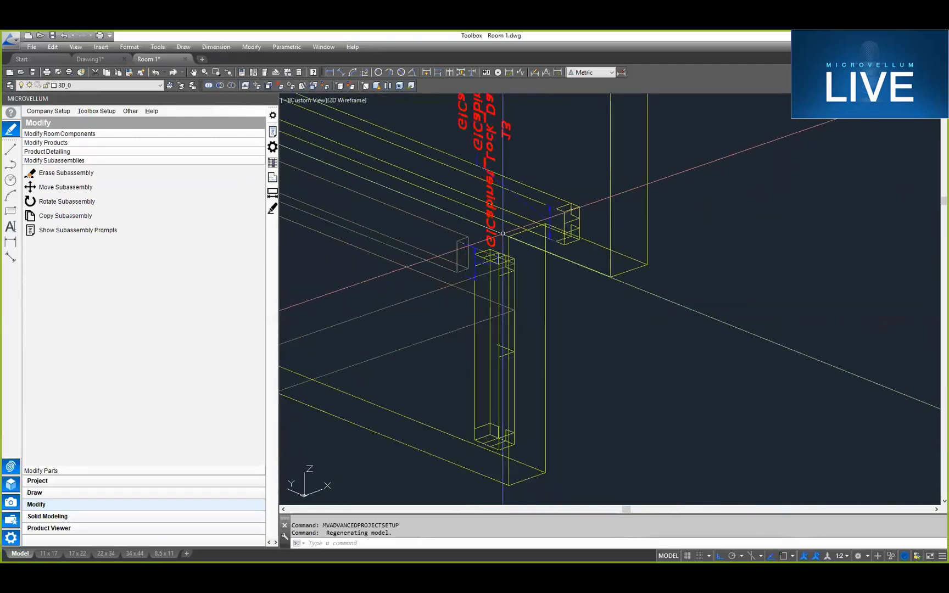
pyautogui.keyDown('shift'); pyautogui.moveTo(622, 309); pyautogui.dragTo(404, 300, button='middle'); pyautogui.keyUp('shift')
pyautogui.scroll(-2, 519, 213)
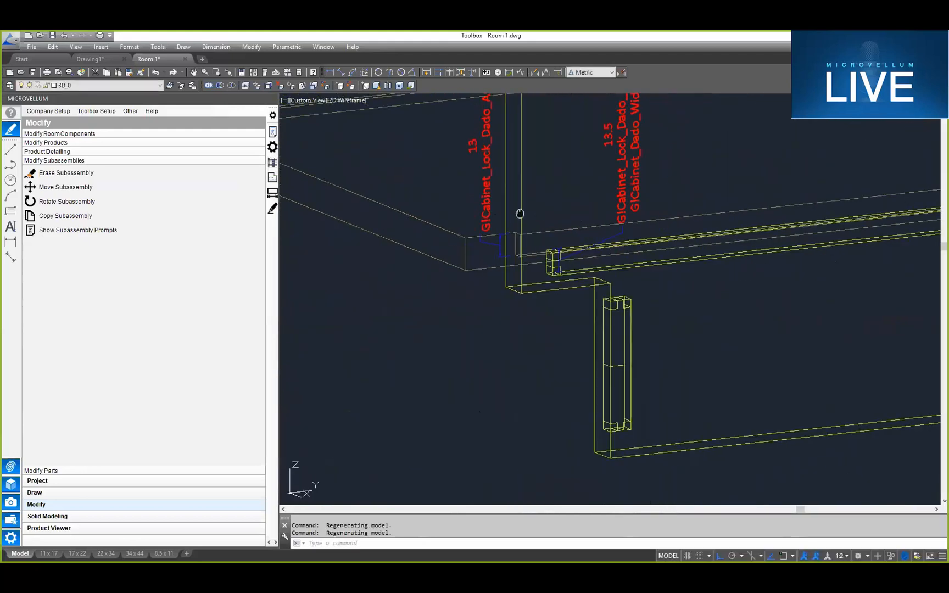
pyautogui.moveTo(519, 213); pyautogui.dragTo(507, 314, button='middle')
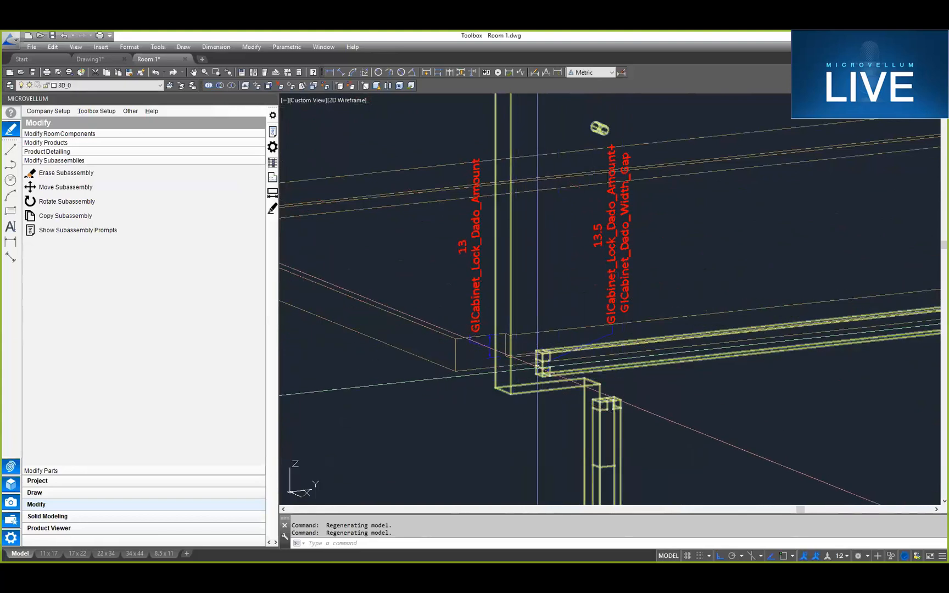
pyautogui.keyDown('shift'); pyautogui.moveTo(471, 337); pyautogui.dragTo(668, 318, button='middle'); pyautogui.keyUp('shift')
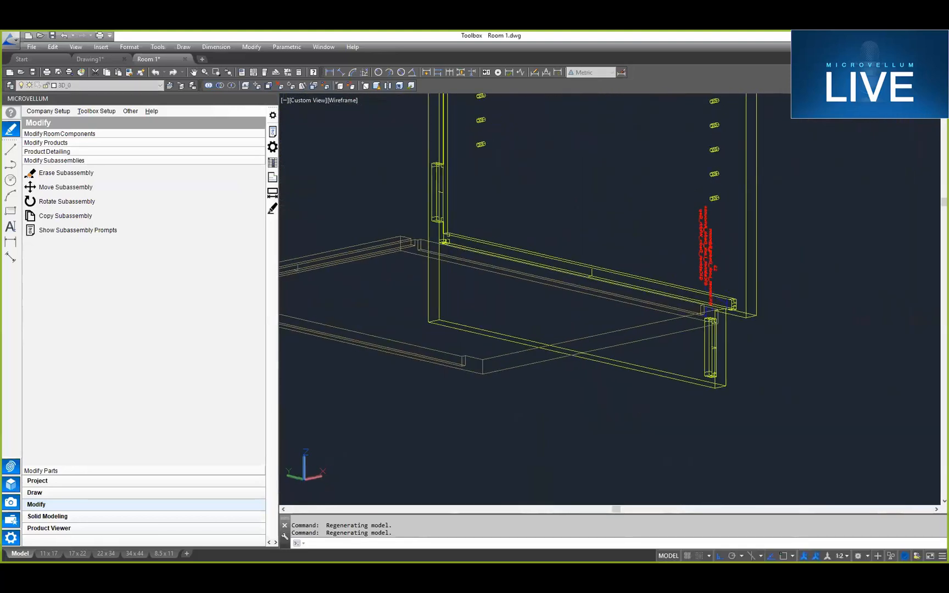
# Step: Look over the Lock Dado cabinet and the LockDowel and Fastenlink cabinets beyond it
pyautogui.scroll(-5, 668, 319)
pyautogui.moveTo(491, 292); pyautogui.dragTo(699, 338, button='middle')
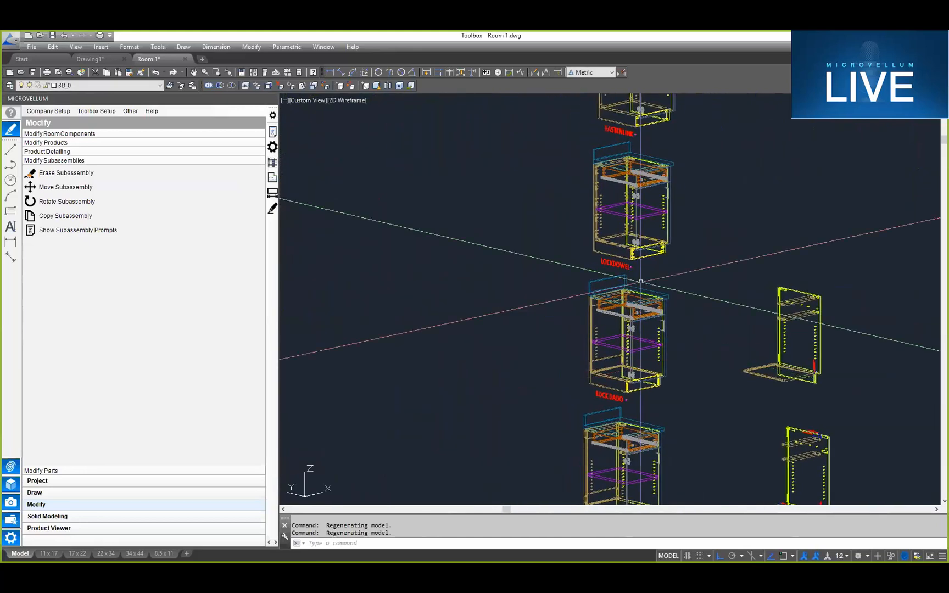
pyautogui.scroll(2, 622, 342)
pyautogui.scroll(2, 711, 337)
pyautogui.moveTo(713, 336); pyautogui.dragTo(631, 341, button='middle')
pyautogui.scroll(-2, 633, 341)
pyautogui.moveTo(601, 221); pyautogui.dragTo(597, 401, button='middle')
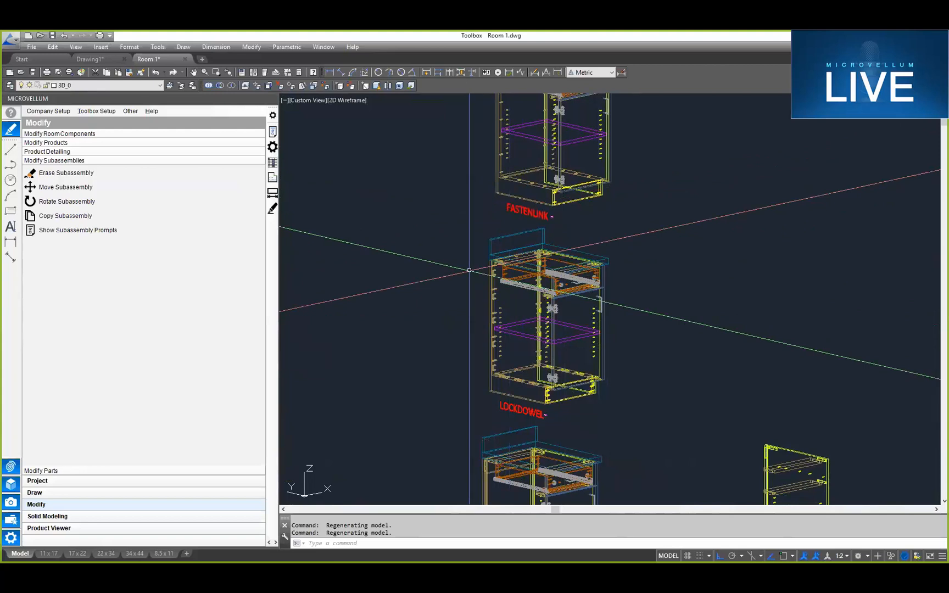
# Step: Survey the whole row of sample cabinets and check the Lock Dado and LockDowel cabinets up close
pyautogui.scroll(-5, 604, 264)
pyautogui.moveTo(564, 296); pyautogui.dragTo(565, 240, button='middle')
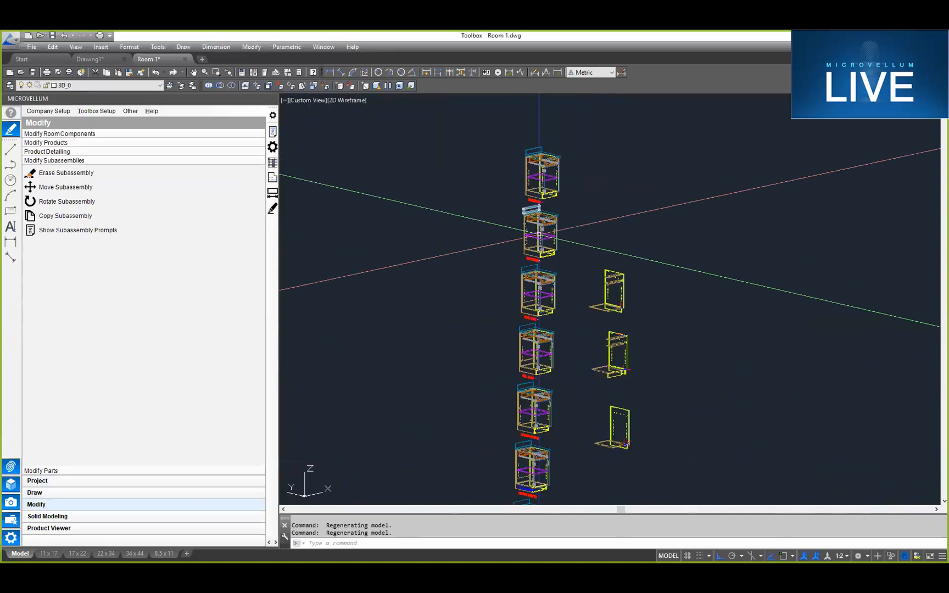
pyautogui.scroll(-3, 536, 298)
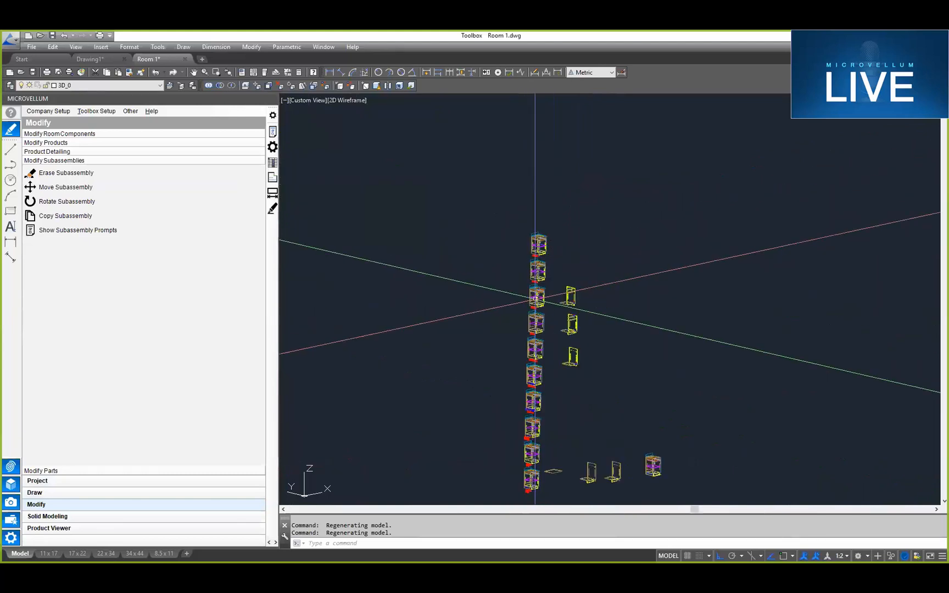
pyautogui.moveTo(565, 329); pyautogui.dragTo(604, 268, button='middle')
pyautogui.scroll(4, 552, 330)
pyautogui.moveTo(637, 147); pyautogui.dragTo(648, 234, button='middle')
pyautogui.scroll(6, 666, 268)
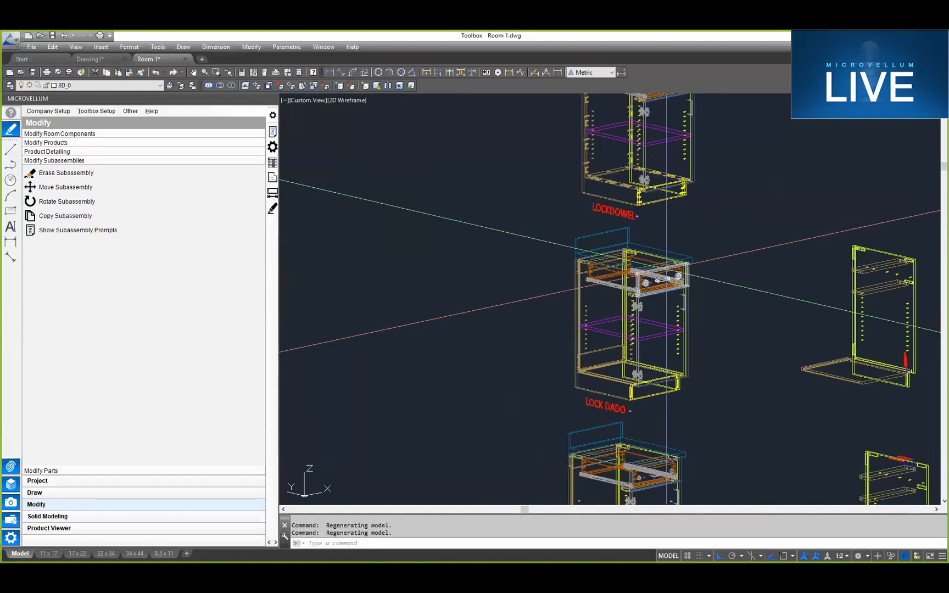
pyautogui.scroll(-2, 576, 391)
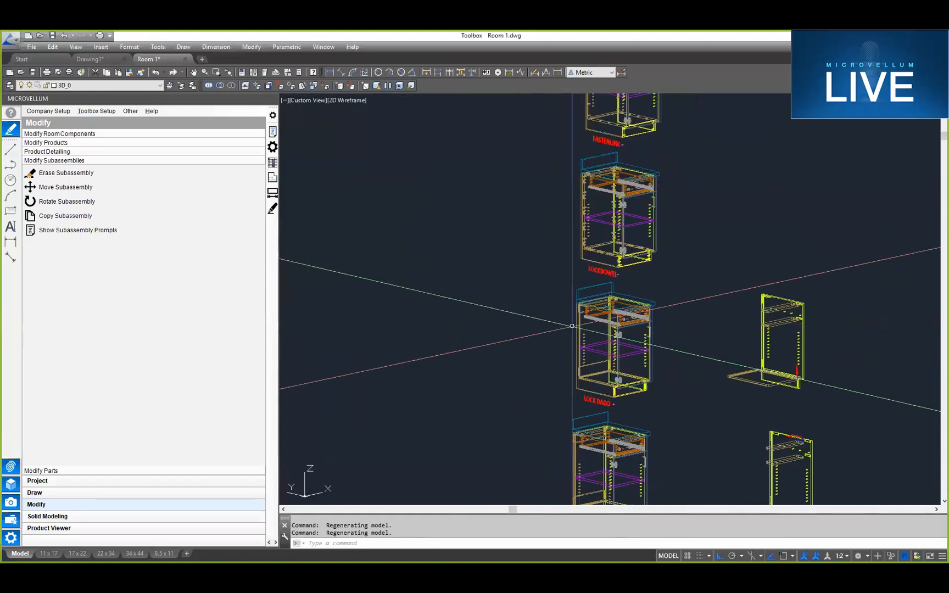
pyautogui.scroll(-4, 557, 346)
pyautogui.moveTo(555, 421); pyautogui.dragTo(588, 183, button='middle')
# Step: Open the Back Construction room from the Config project
pyautogui.click(37, 481)
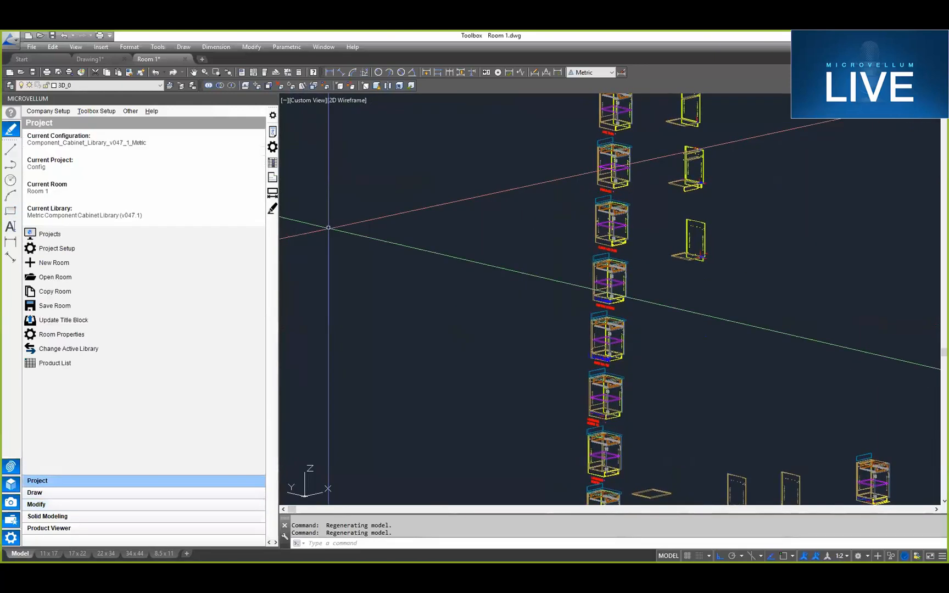
pyautogui.click(49, 279)
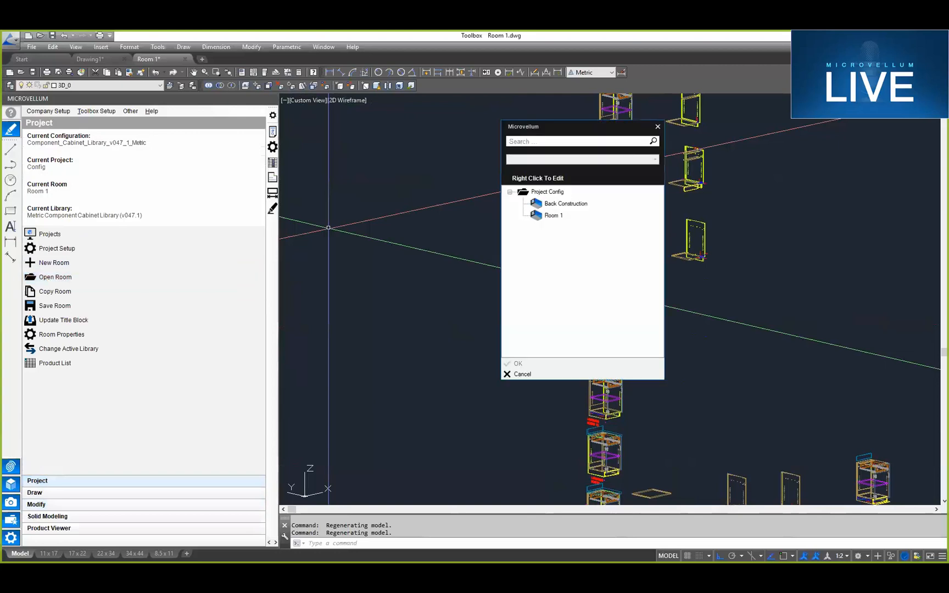
pyautogui.doubleClick(566, 203)
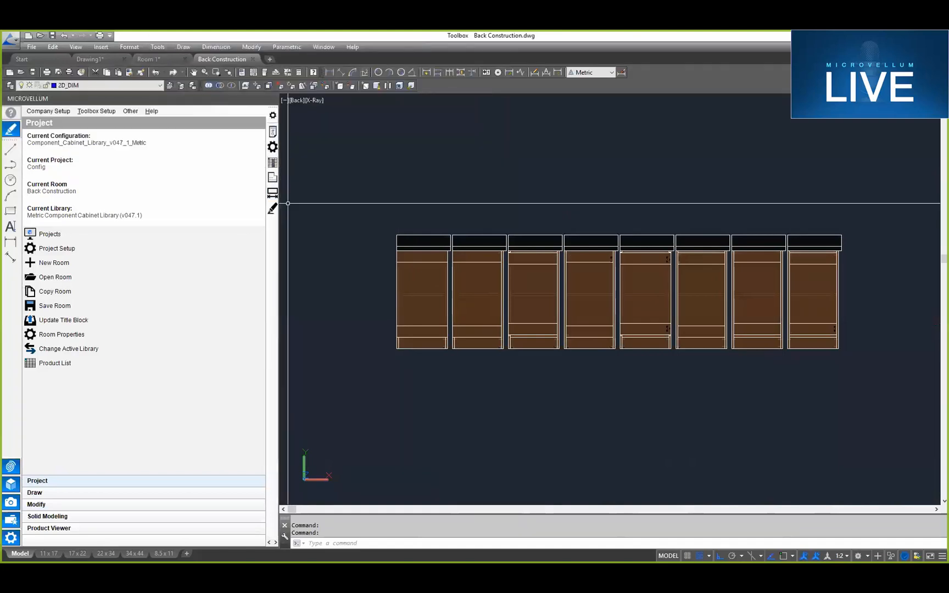
# Step: Revisit the Fastenlink and LockDowel cabinets in the Room 1 drawing and return to the Back Construction drawing
pyautogui.click(165, 60)
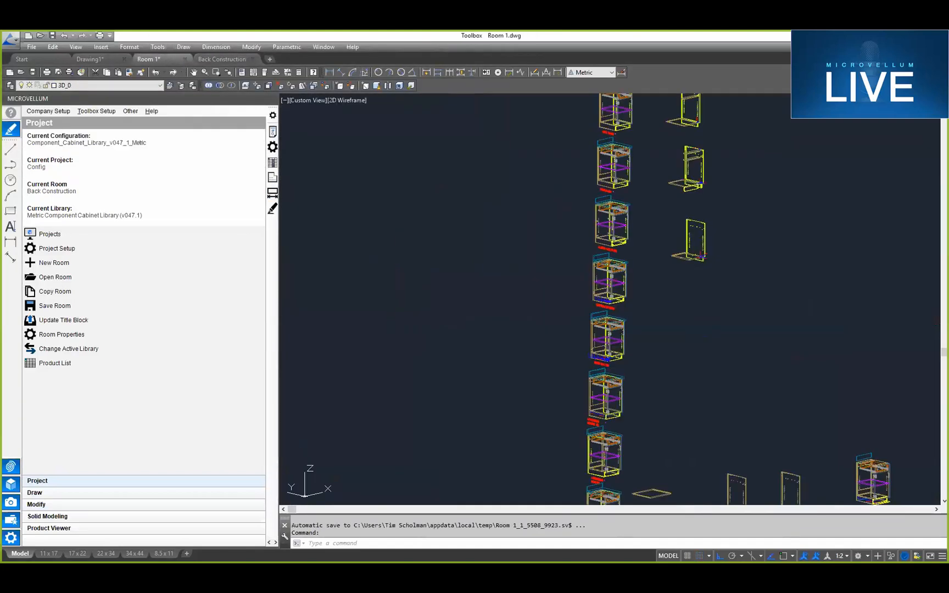
pyautogui.scroll(8, 626, 200)
pyautogui.scroll(-6, 626, 200)
pyautogui.scroll(4, 622, 203)
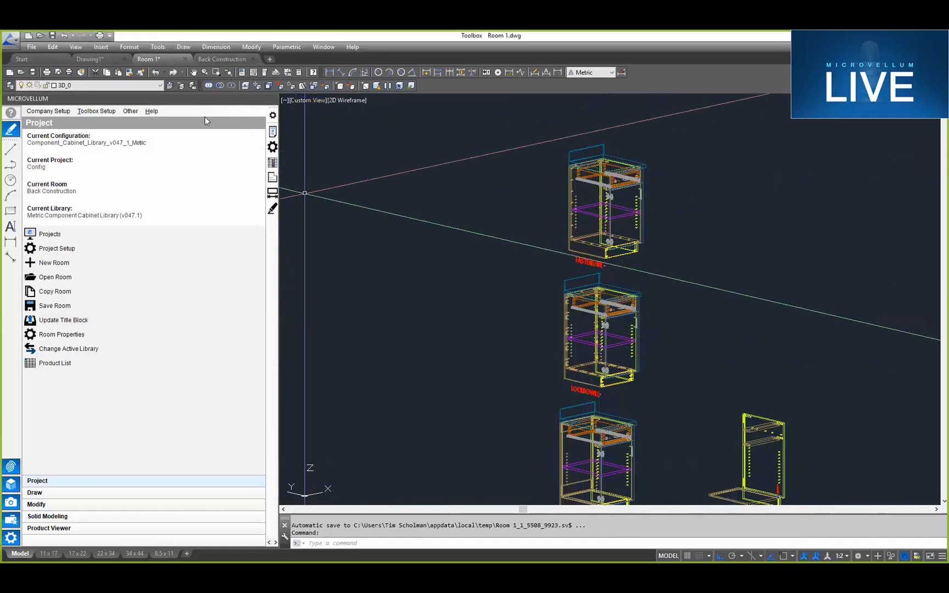
pyautogui.click(242, 59)
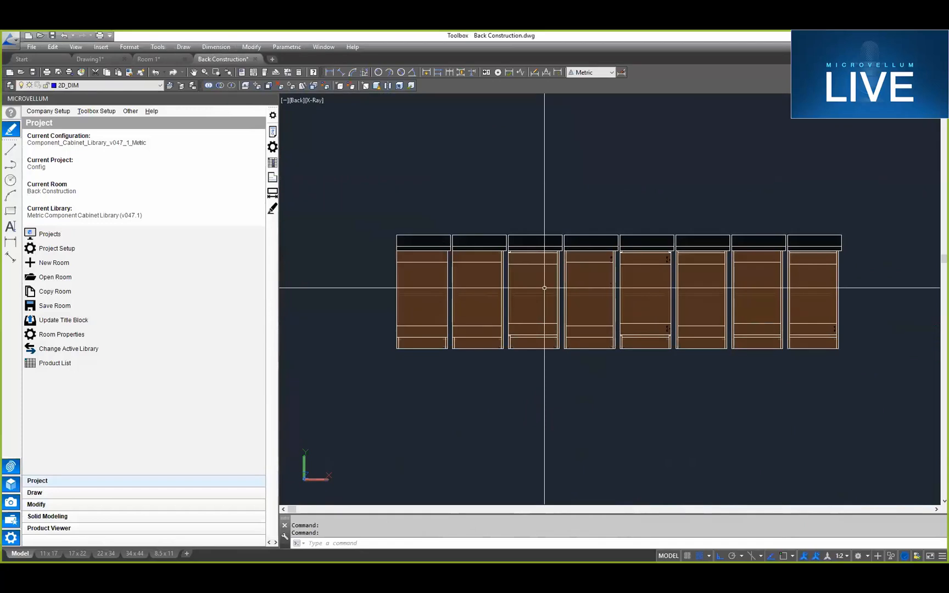
# Step: Look over the row of cabinets from behind and the separate group of cutaway cabinets beside it
pyautogui.scroll(-3, 566, 302)
pyautogui.scroll(2, 559, 305)
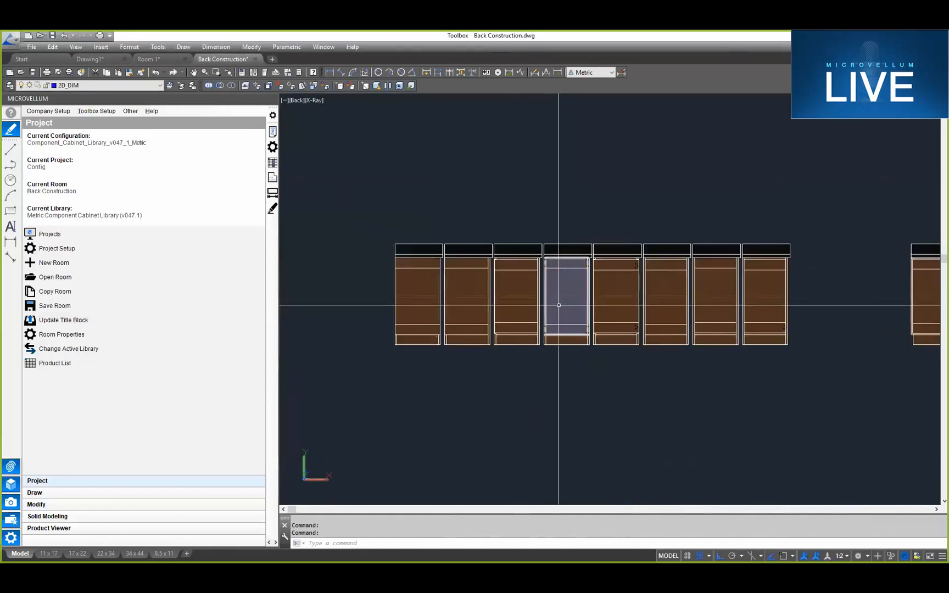
pyautogui.keyDown('shift'); pyautogui.moveTo(558, 304); pyautogui.dragTo(692, 328, button='middle'); pyautogui.keyUp('shift')
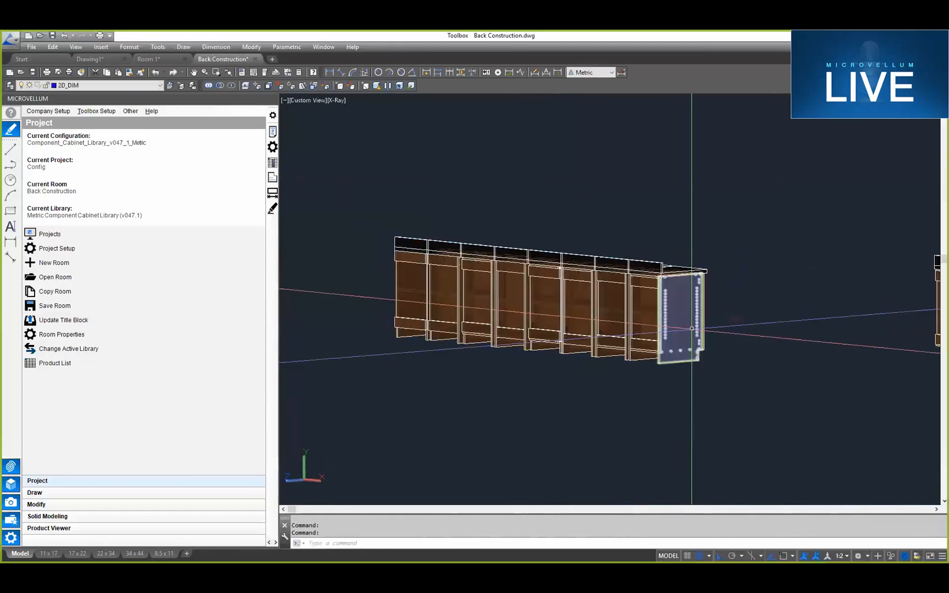
pyautogui.scroll(-4, 691, 328)
pyautogui.moveTo(832, 322); pyautogui.dragTo(749, 326, button='middle')
pyautogui.scroll(2, 739, 325)
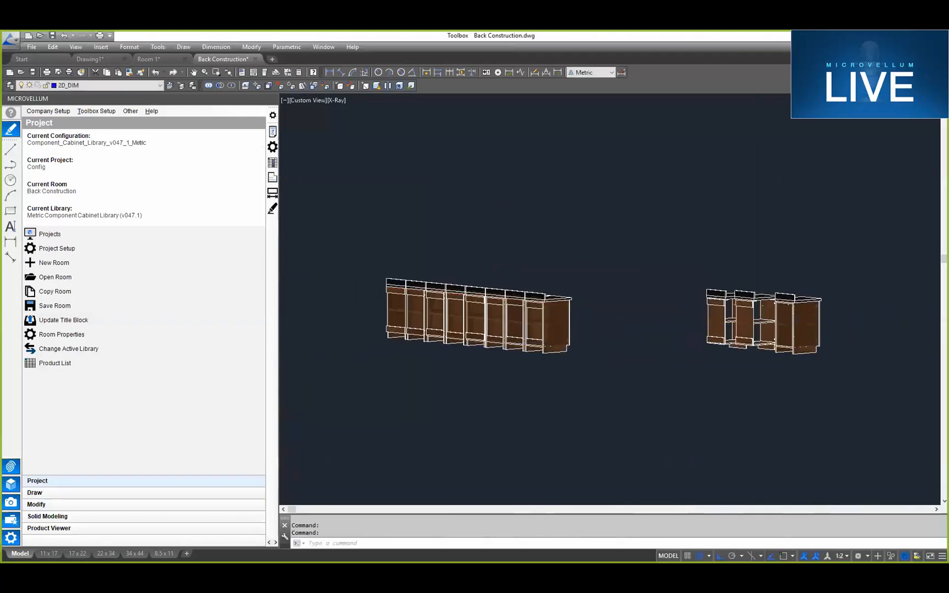
pyautogui.scroll(3, 754, 323)
pyautogui.scroll(1, 824, 351)
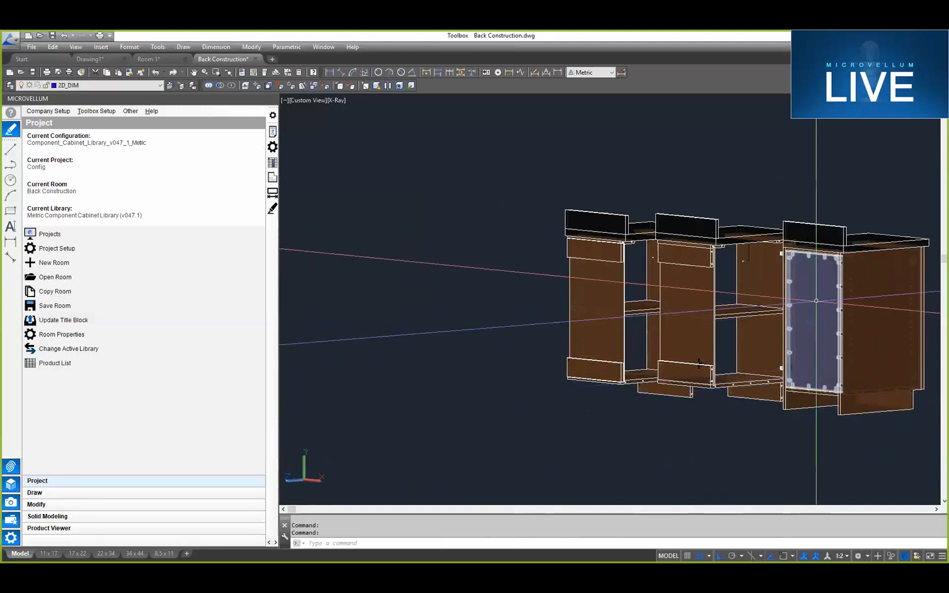
pyautogui.moveTo(816, 300)
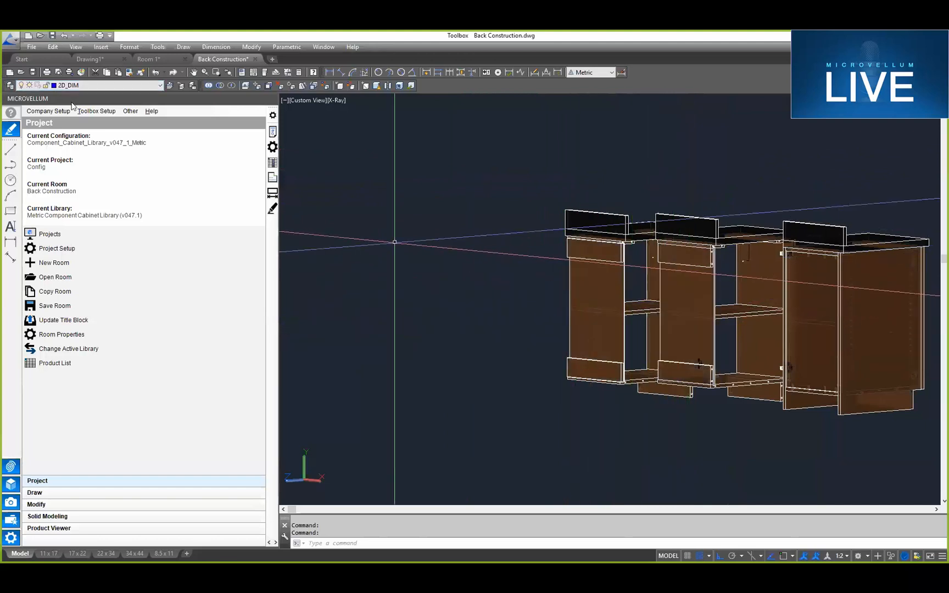
# Step: Open the global file of the AutoSpace Cams specification group from the advanced project setup
pyautogui.click(101, 112)
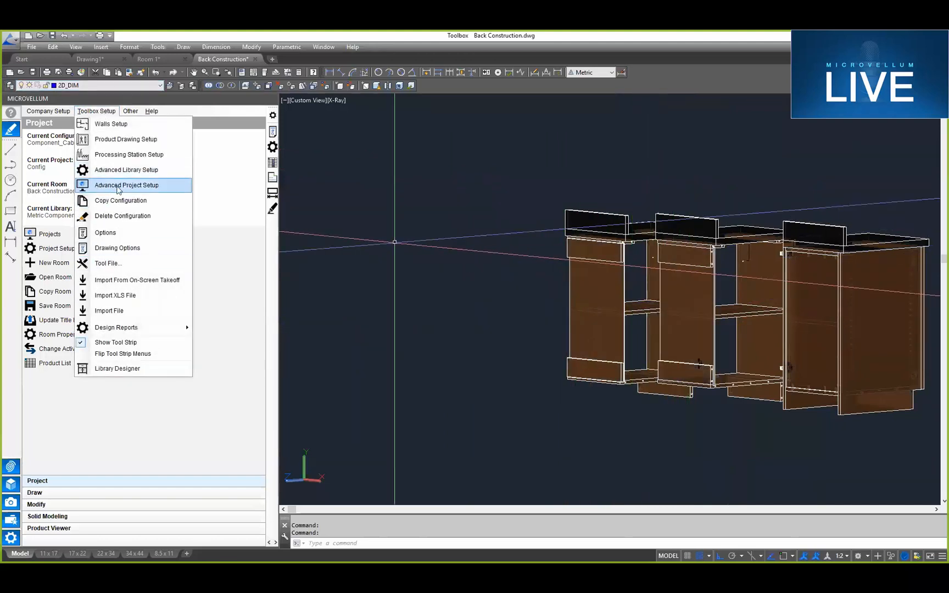
pyautogui.click(116, 185)
pyautogui.click(409, 184)
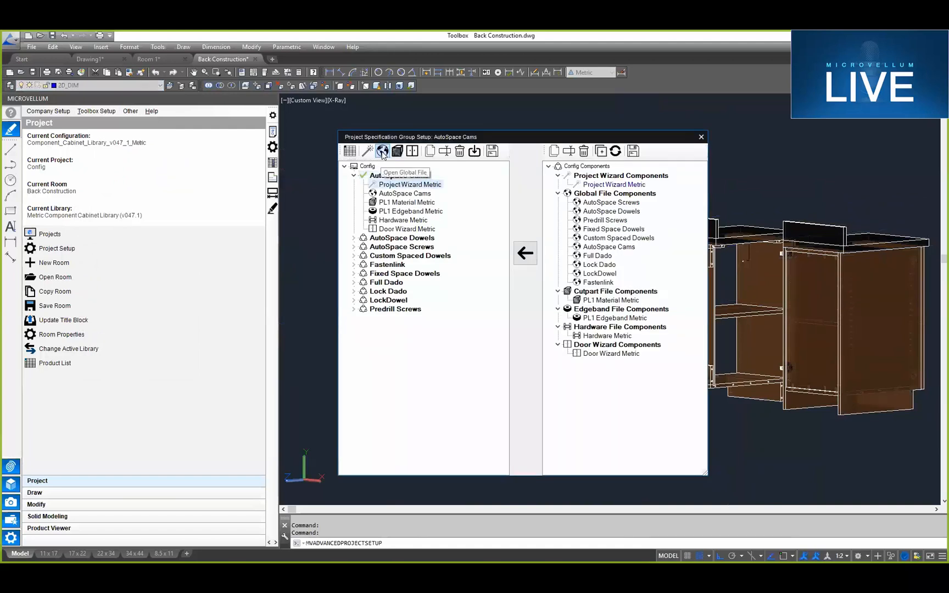
pyautogui.click(382, 153)
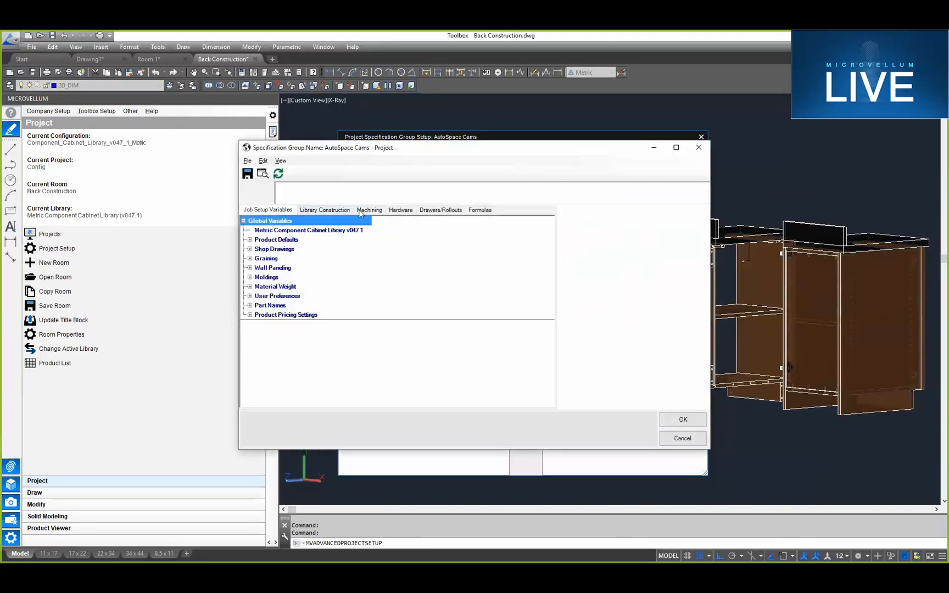
# Step: Review the Base Back Construction options among the library's cabinet back construction selections
pyautogui.click(319, 211)
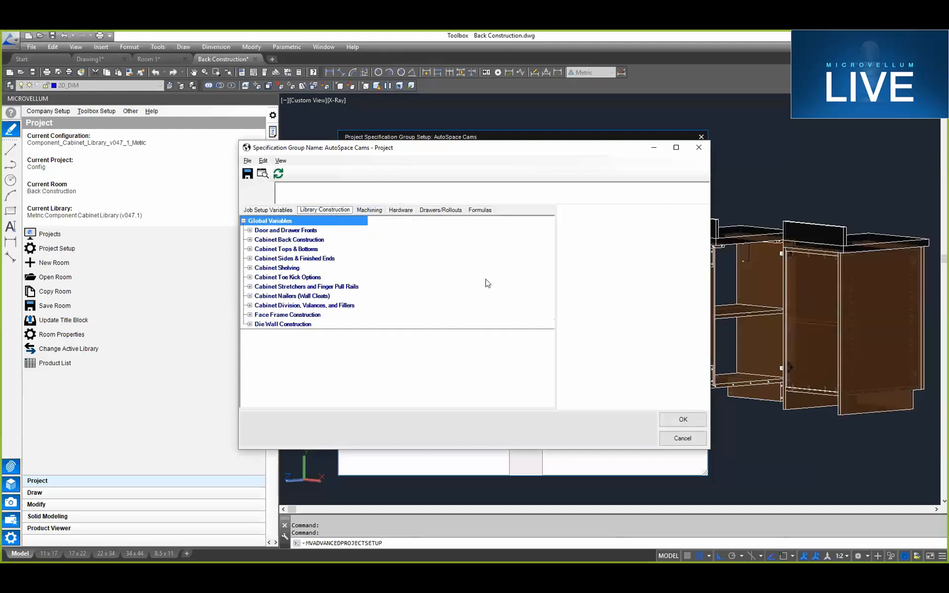
pyautogui.click(249, 240)
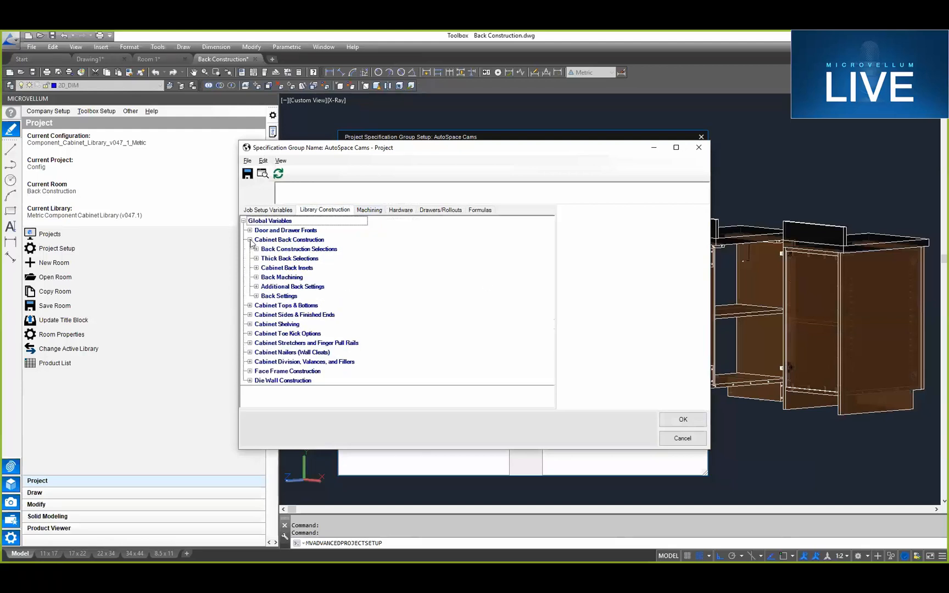
pyautogui.click(256, 249)
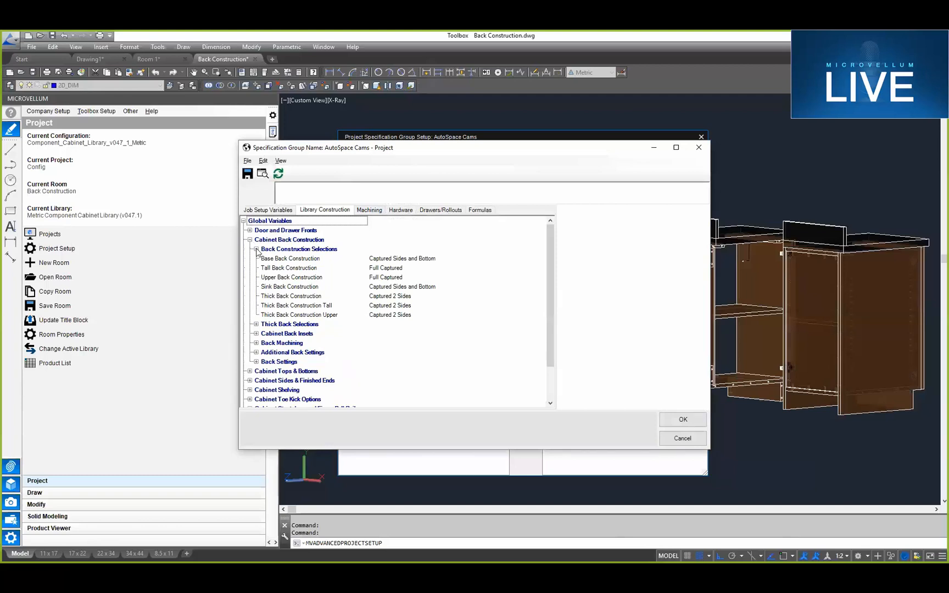
pyautogui.click(392, 259)
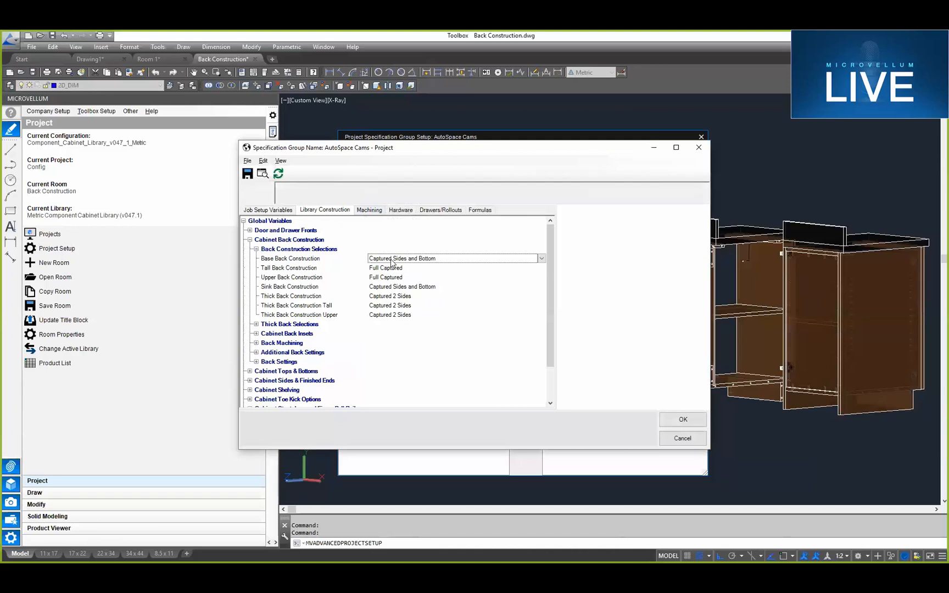
pyautogui.click(541, 258)
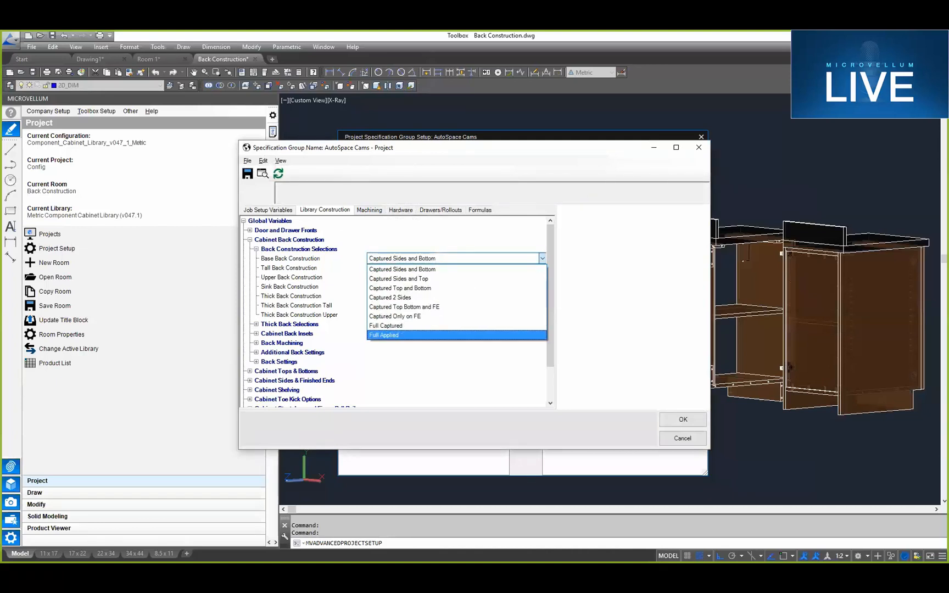
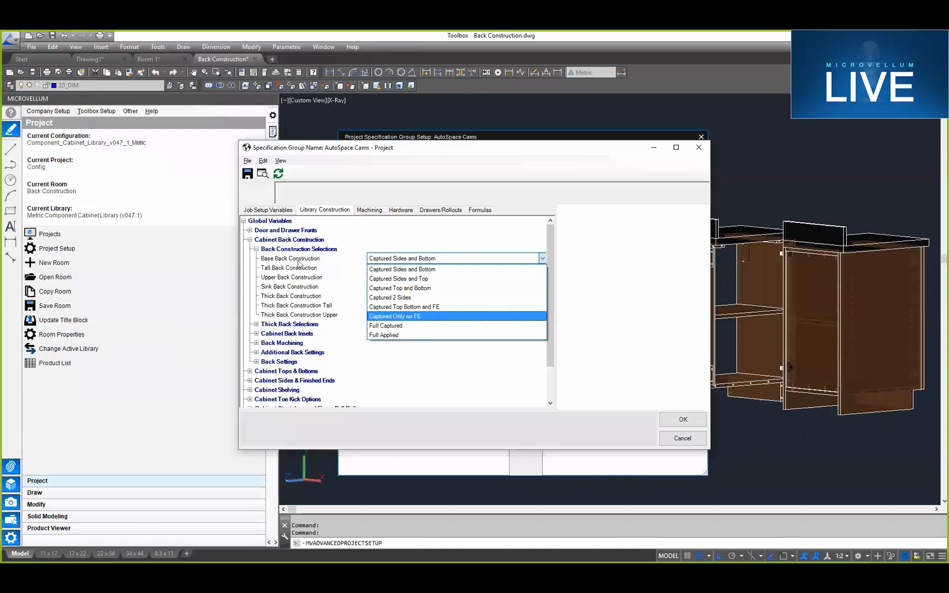
pyautogui.click(389, 257)
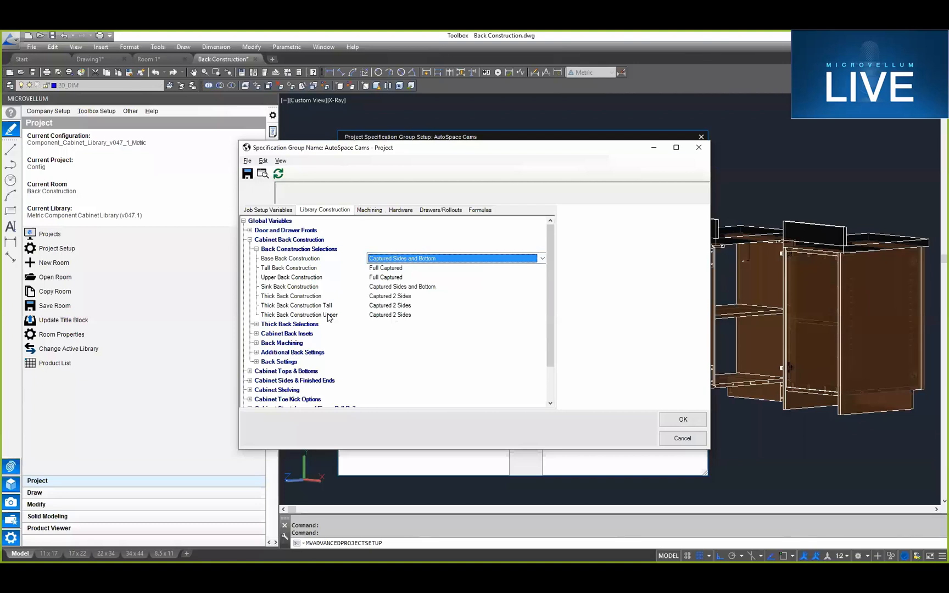
# Step: Turn off thick backs for base, tall, upper, sink and ADA sink cabinets in the Thick Back Selections
pyautogui.click(256, 324)
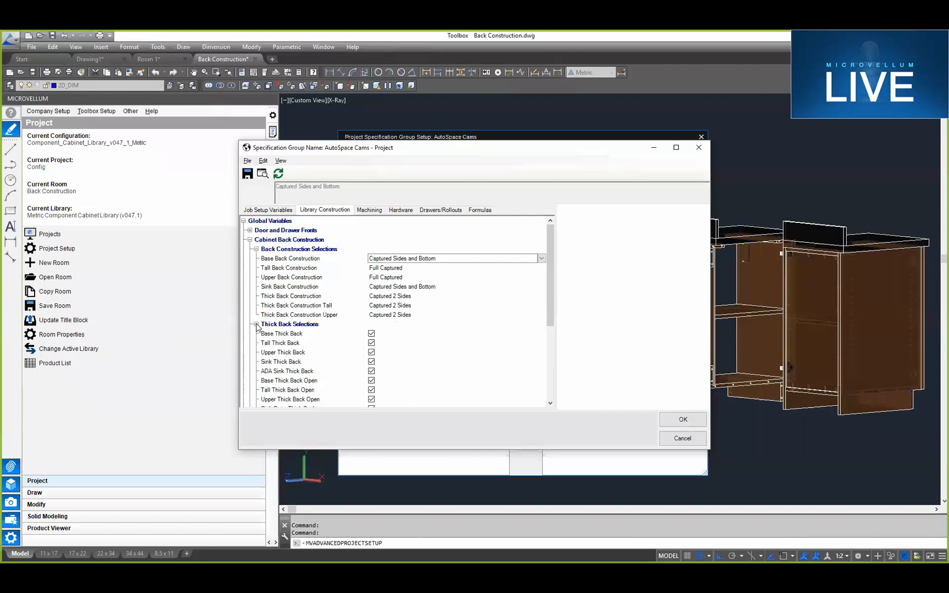
pyautogui.click(281, 333)
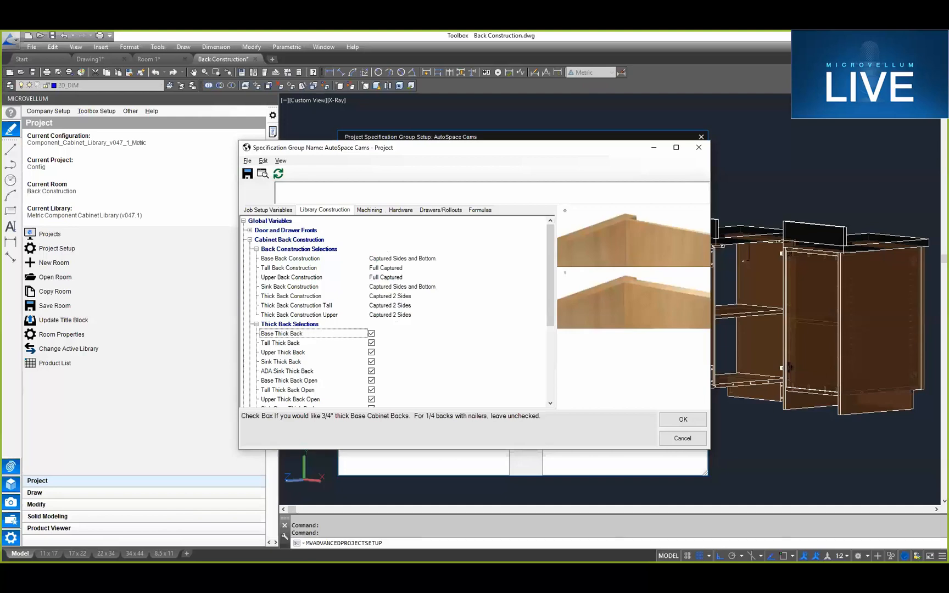
pyautogui.click(372, 333)
pyautogui.click(371, 343)
pyautogui.click(371, 352)
pyautogui.click(371, 361)
pyautogui.click(372, 371)
pyautogui.click(371, 361)
pyautogui.click(372, 381)
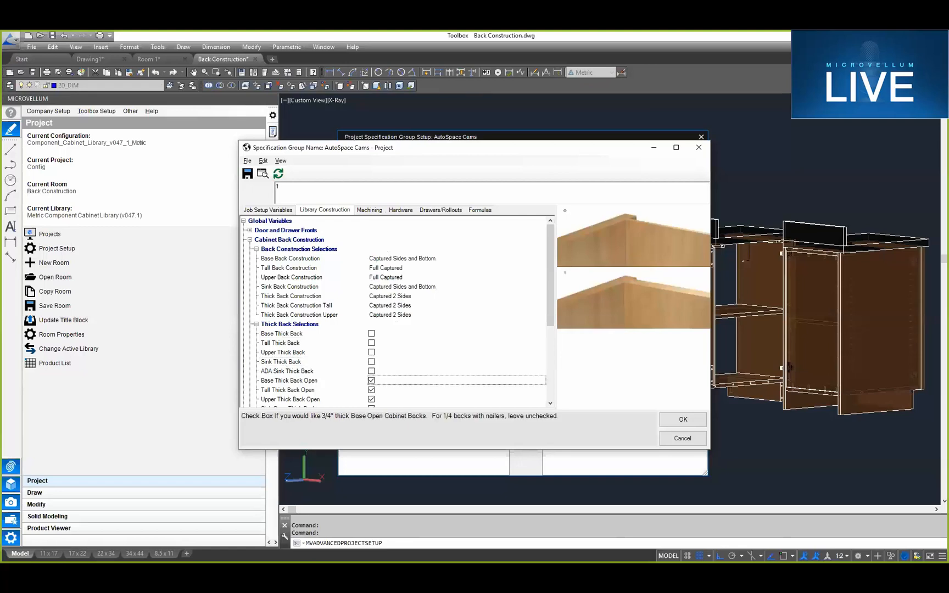
# Step: Check the remaining Thick Back Selections and read the base, tall, upper and sink thick back entries
pyautogui.scroll(-1, 372, 381)
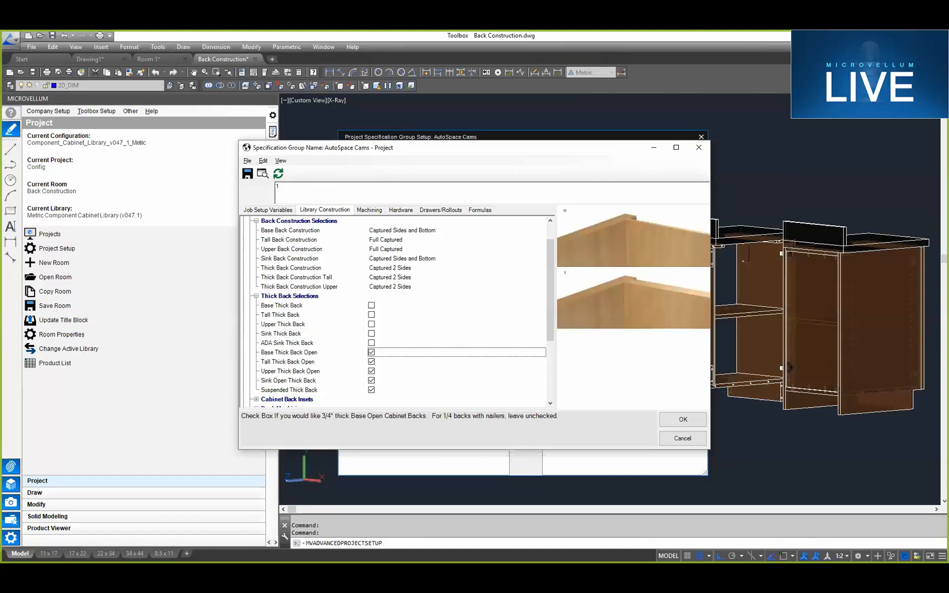
pyautogui.click(389, 306)
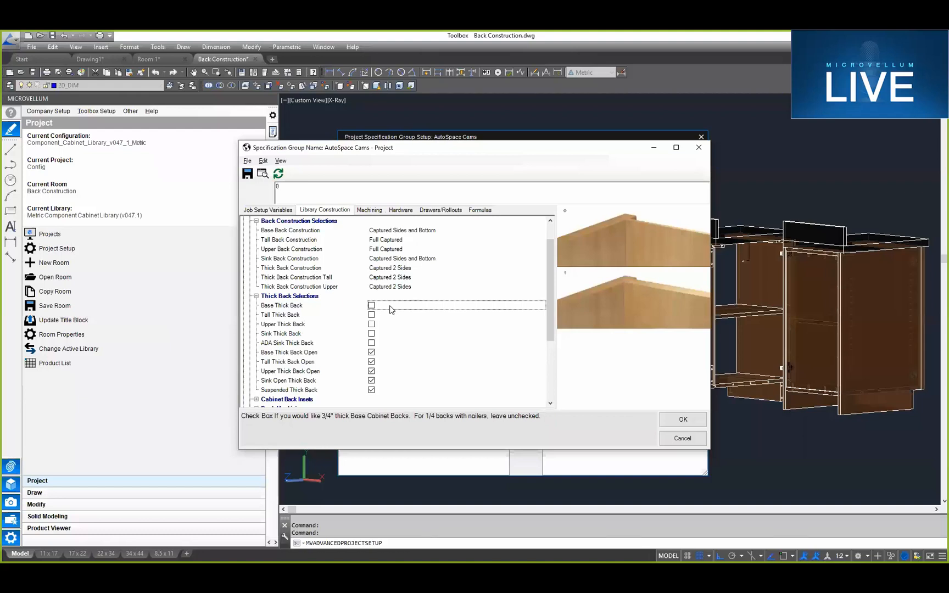
pyautogui.click(397, 316)
pyautogui.click(388, 327)
pyautogui.click(388, 333)
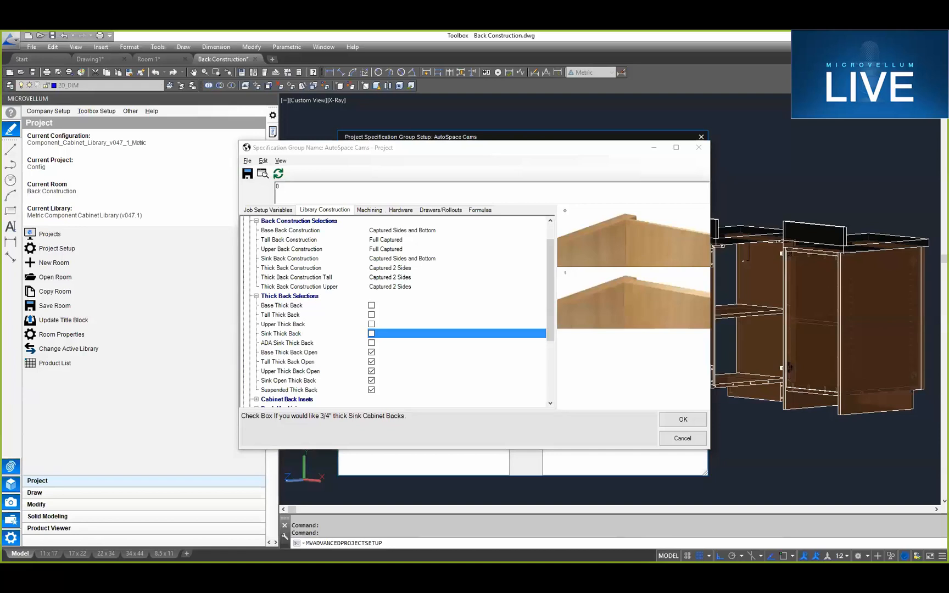
# Step: Close the AutoSpace Cams globals with the changes saved and leave the project specification group setup
pyautogui.click(683, 438)
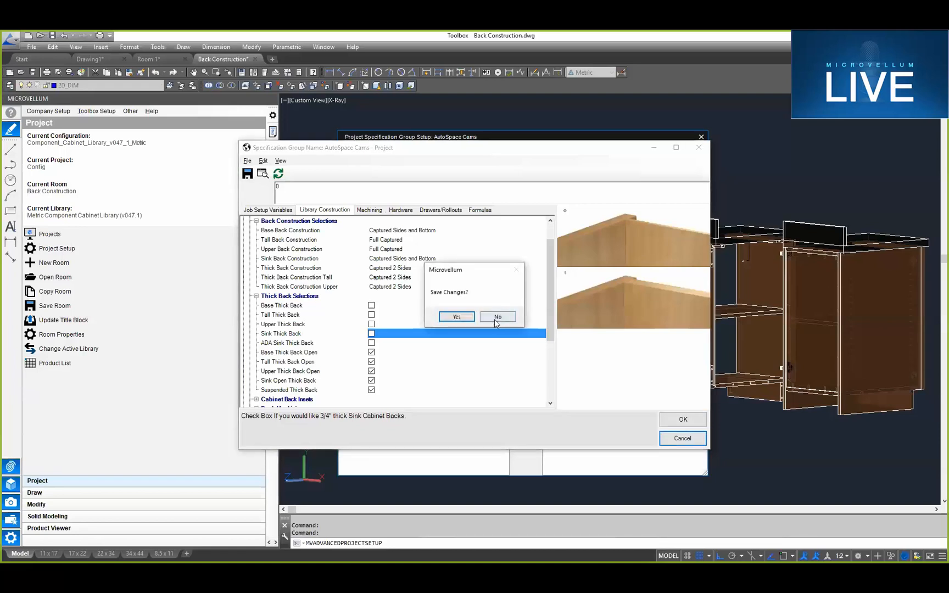
pyautogui.click(452, 317)
pyautogui.click(701, 137)
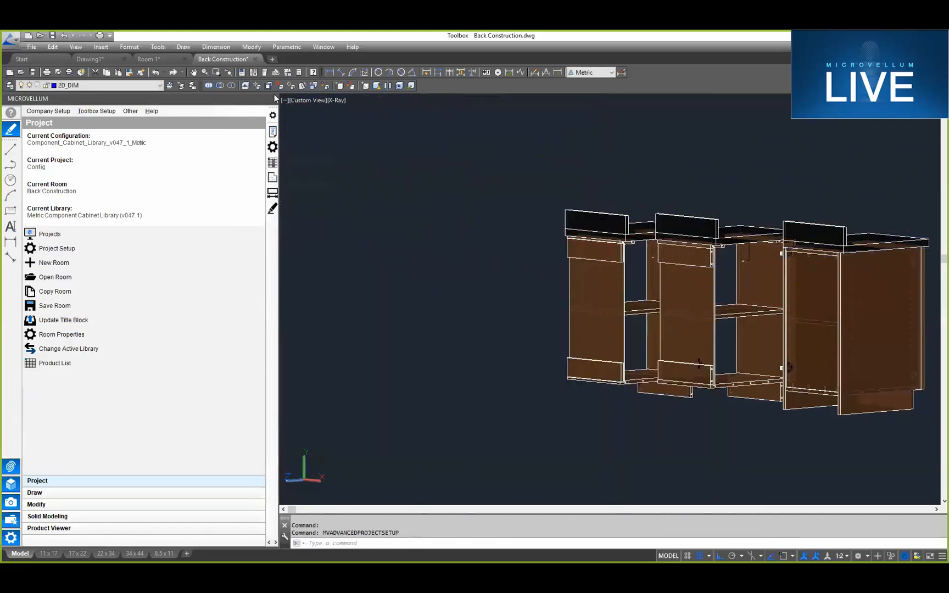
# Step: Show the cabinets in the Left view and focus on the dimensioned joint between back and bottom
pyautogui.click(307, 101)
pyautogui.click(332, 147)
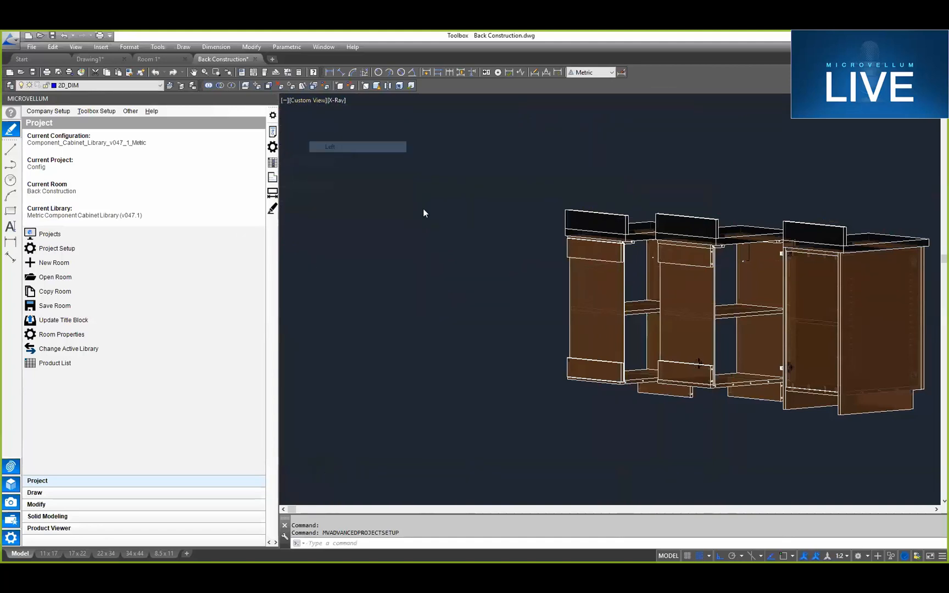
pyautogui.scroll(7, 791, 319)
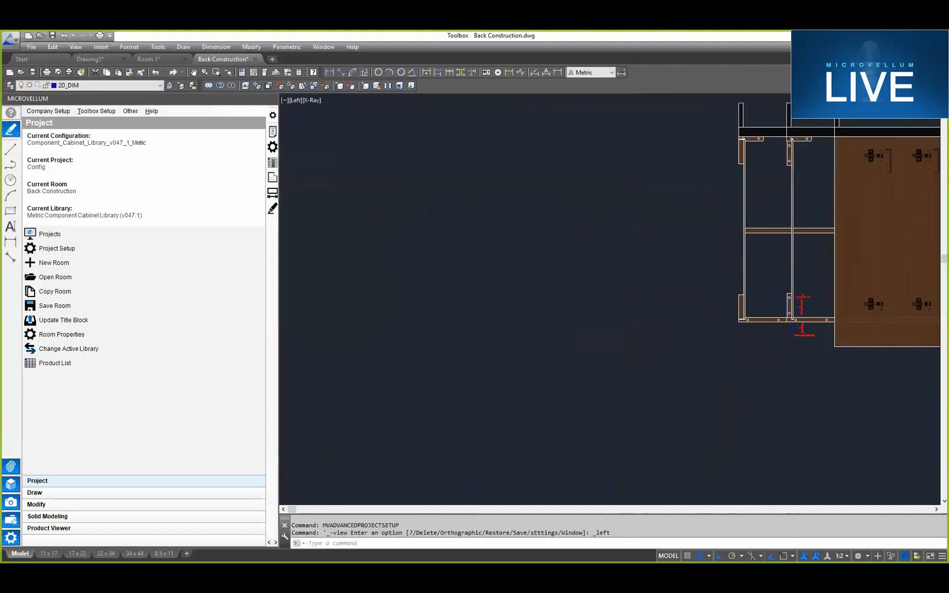
pyautogui.moveTo(781, 307); pyautogui.dragTo(618, 340, button='middle')
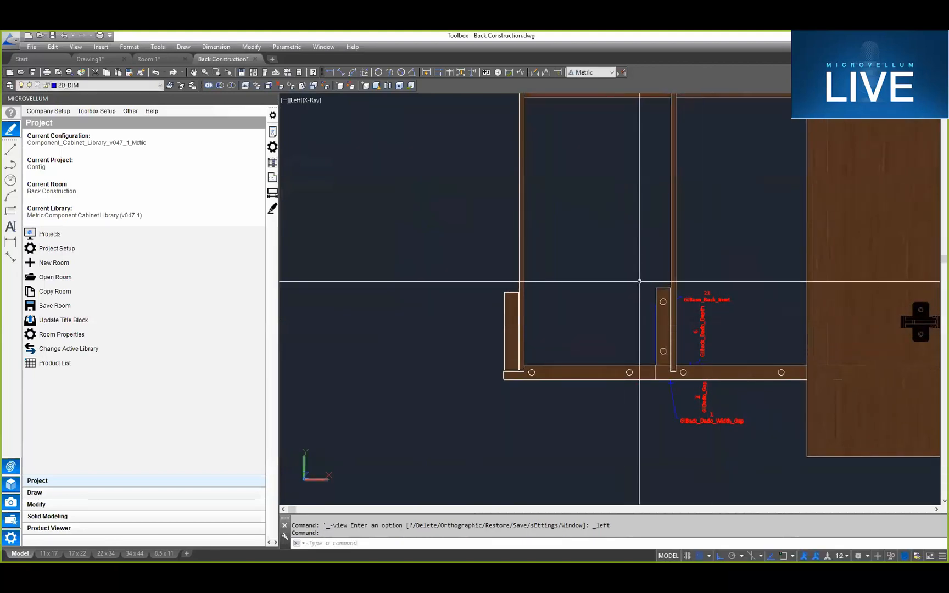
pyautogui.click(683, 373)
pyautogui.scroll(4, 757, 394)
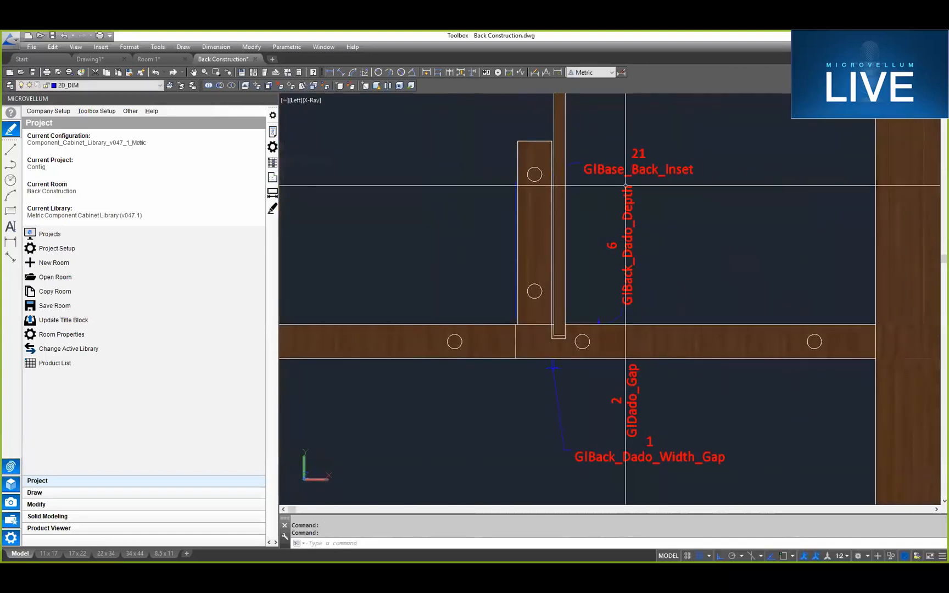
# Step: Examine the GlBase_Back_Inset and GlDado_Gap dimensions at the captured back's dado
pyautogui.click(555, 187)
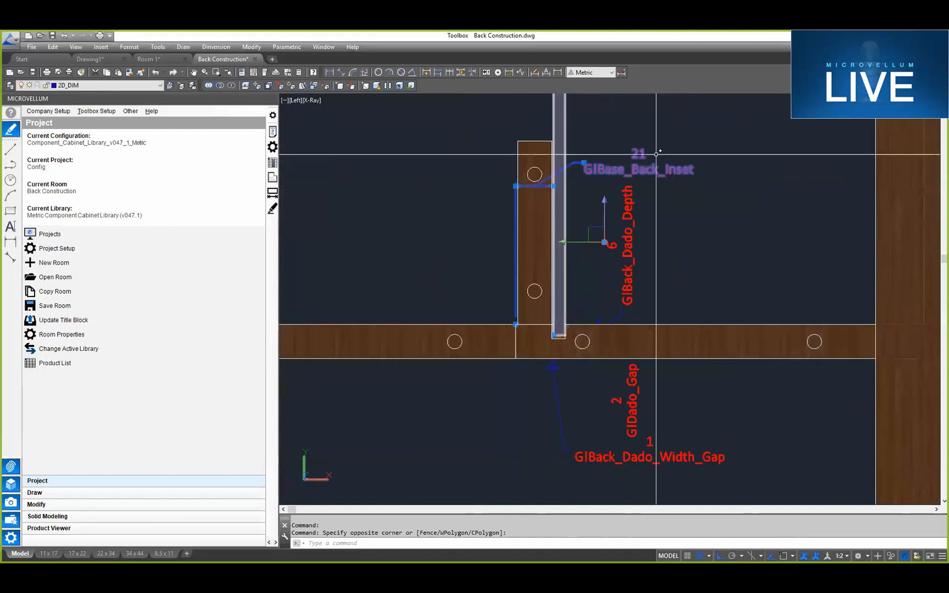
pyautogui.press('Escape')
pyautogui.press('Escape')
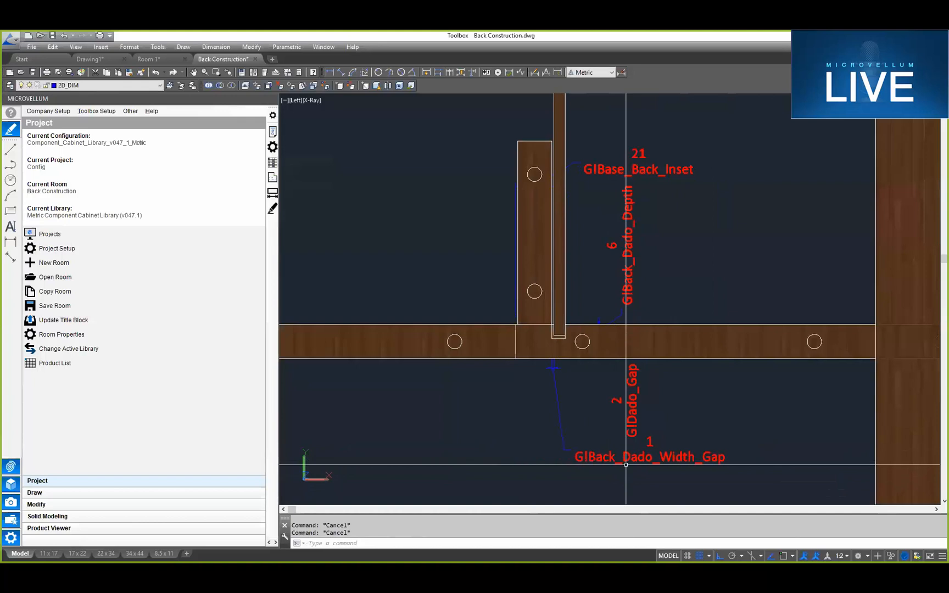
pyautogui.click(642, 392)
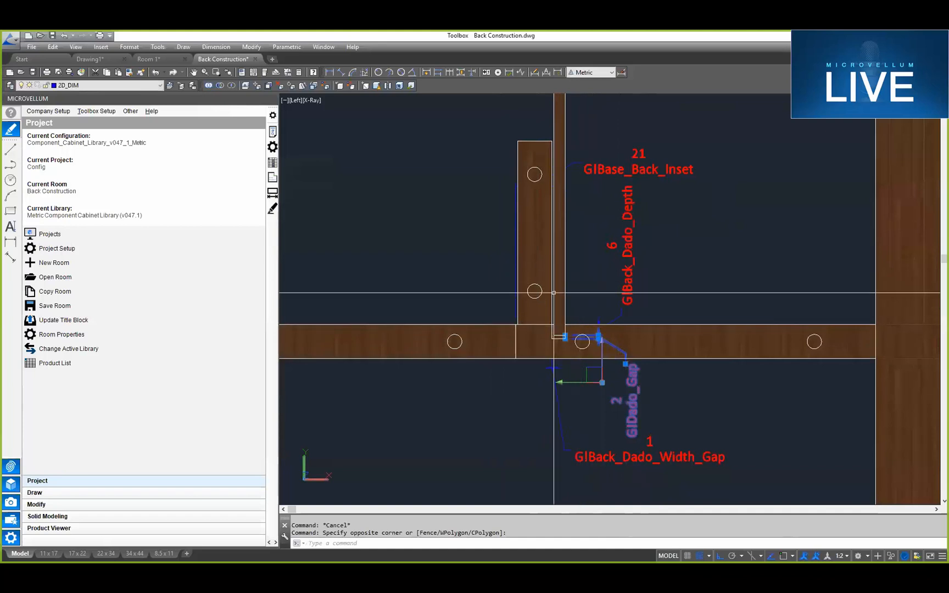
pyautogui.press('Escape')
# Step: Compare the dimensioned captured back joint with the neighbouring cabinet's joint between back, nailer and bottom
pyautogui.scroll(-5, 567, 309)
pyautogui.scroll(4, 555, 309)
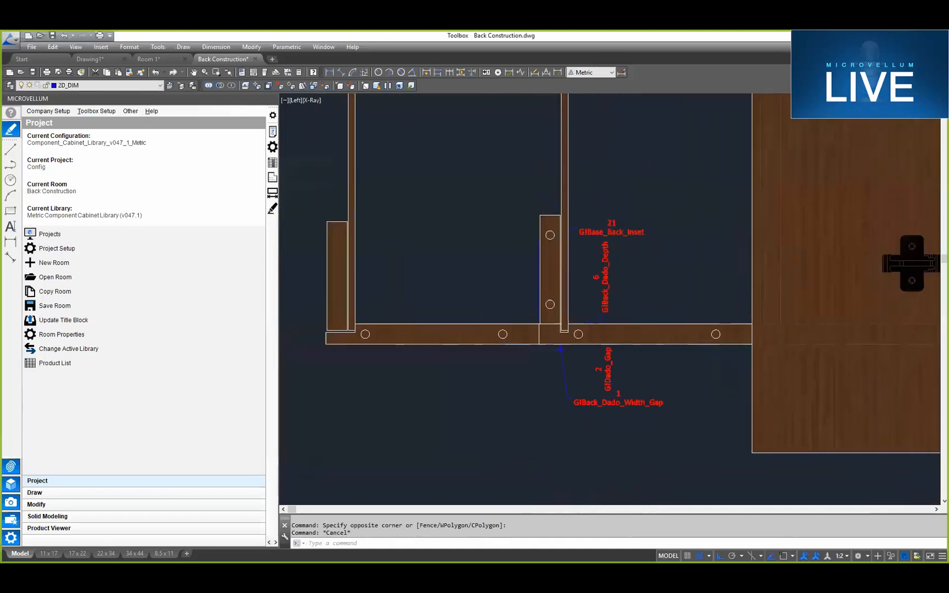
pyautogui.scroll(-3, 502, 327)
pyautogui.scroll(-2, 356, 334)
pyautogui.moveTo(357, 334); pyautogui.dragTo(571, 366, button='middle')
pyautogui.scroll(6, 564, 371)
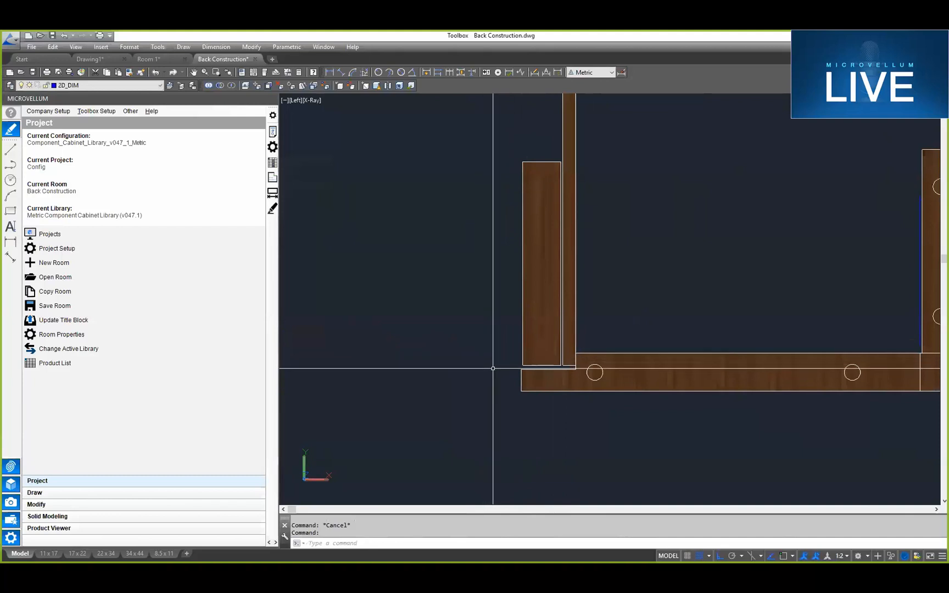
pyautogui.moveTo(645, 332); pyautogui.dragTo(571, 348, button='middle')
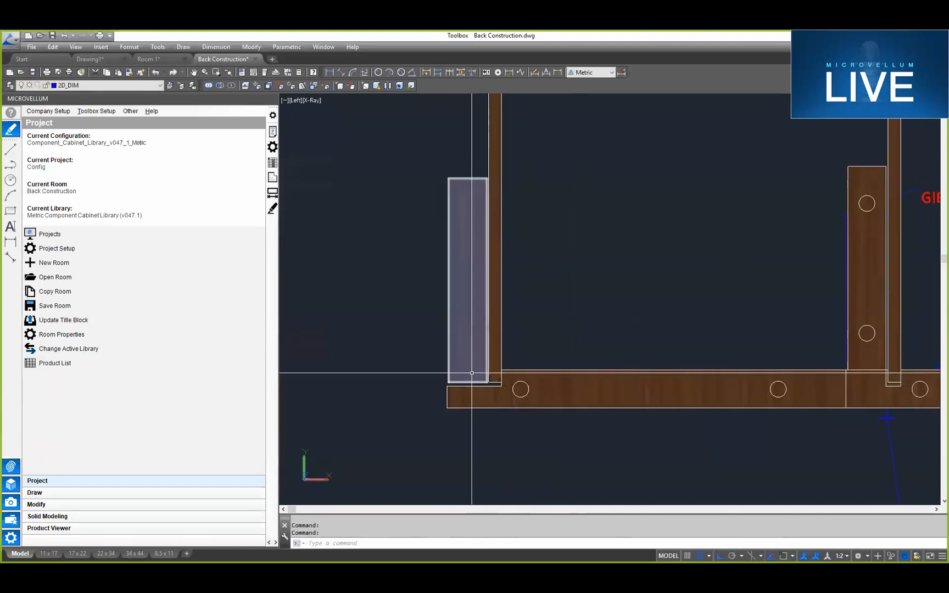
pyautogui.scroll(-3, 590, 337)
pyautogui.moveTo(589, 338); pyautogui.dragTo(615, 388, button='middle')
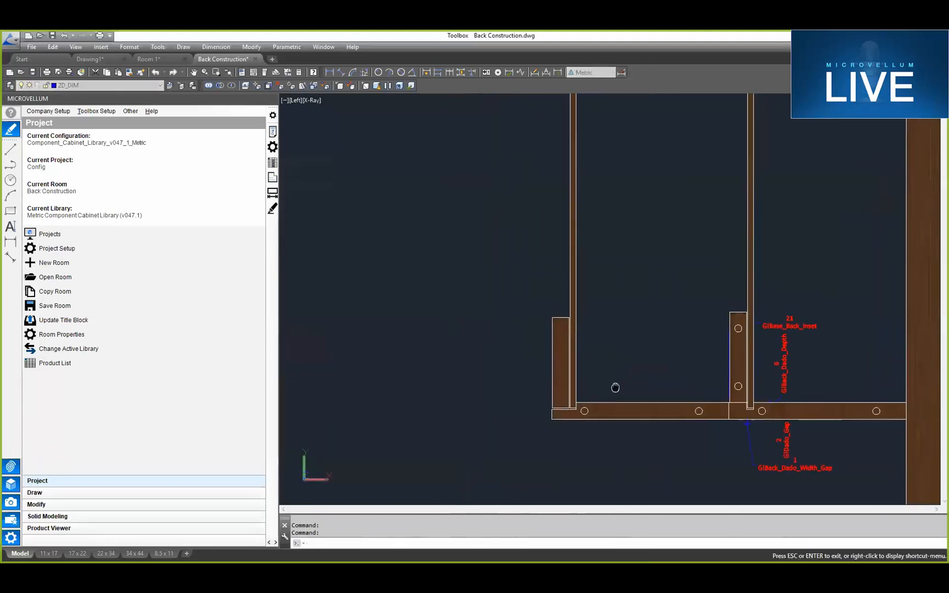
# Step: Regenerate the drawing, set its visual style to 2D Wireframe and orbit to a 3D view of all the cabinets
pyautogui.scroll(-5, 682, 373)
pyautogui.moveTo(682, 373)
pyautogui.mouseDown(button='middle')
pyautogui.moveTo(709, 377)
pyautogui.moveTo(660, 397)
pyautogui.mouseUp(button='middle')
pyautogui.scroll(8, 653, 397)
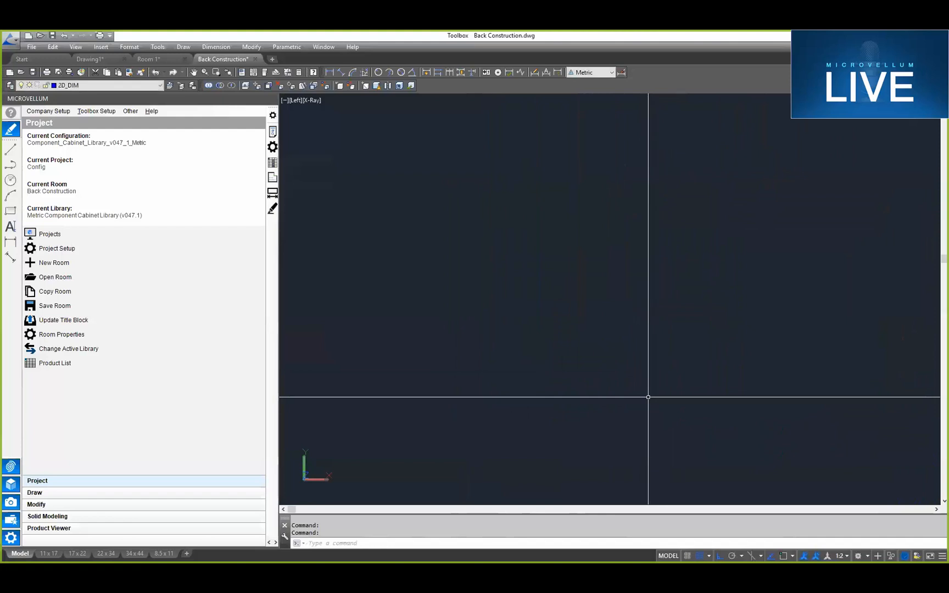
pyautogui.write('re')
pyautogui.press('Return')
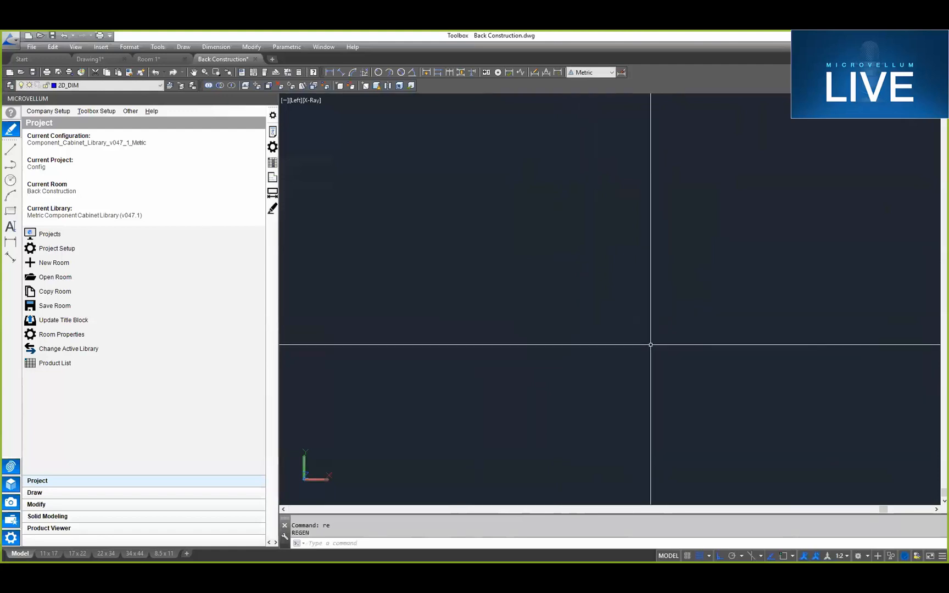
pyautogui.press('Escape')
pyautogui.press('Escape')
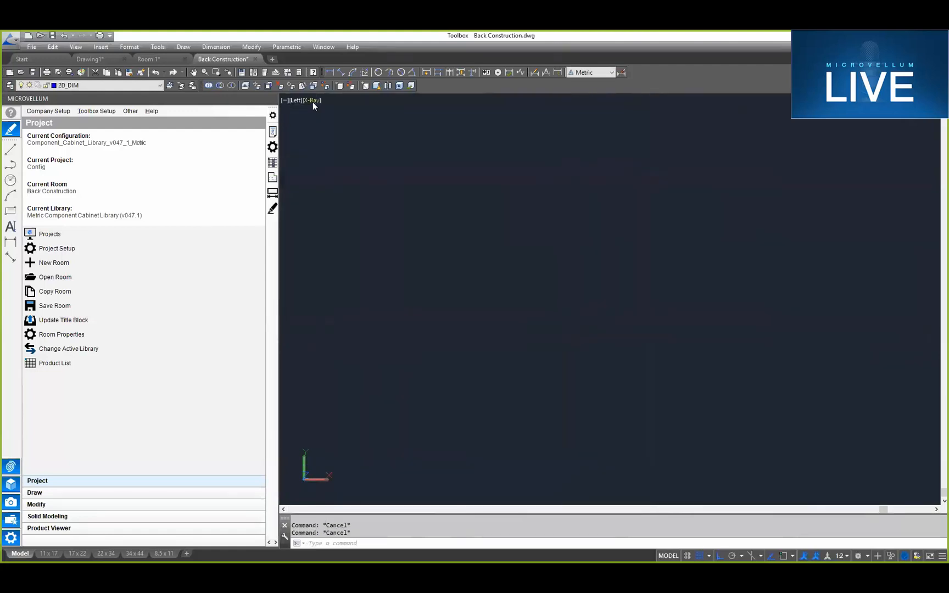
pyautogui.click(313, 104)
pyautogui.click(352, 125)
pyautogui.moveTo(513, 286); pyautogui.dragTo(514, 286, button='middle')
pyautogui.middleClick(519, 283)
pyautogui.moveTo(726, 320); pyautogui.dragTo(606, 316, button='middle')
pyautogui.moveTo(472, 333); pyautogui.dragTo(727, 326, button='middle')
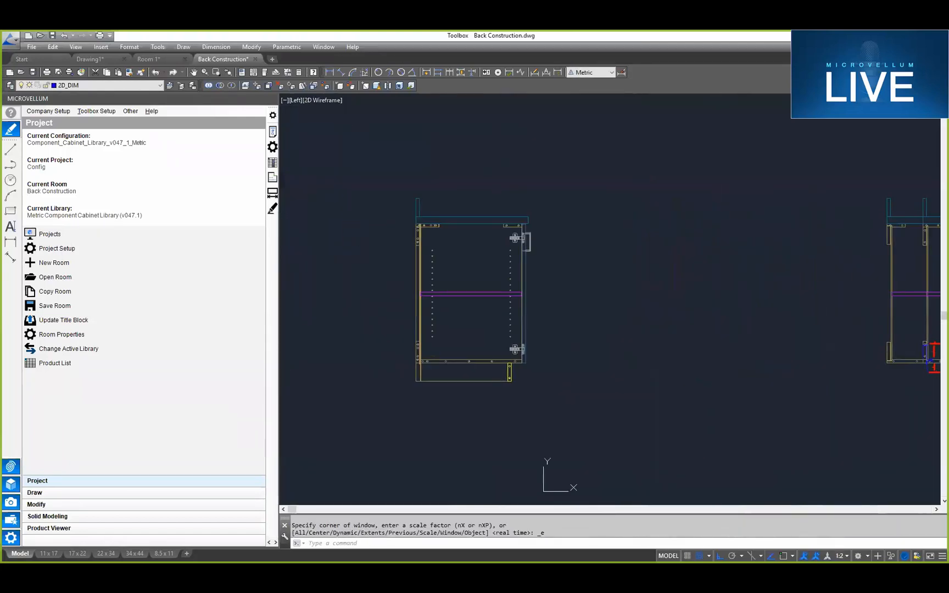
pyautogui.moveTo(573, 297)
pyautogui.keyDown('shift'); pyautogui.mouseDown(button='middle')
pyautogui.moveTo(581, 311)
pyautogui.moveTo(554, 323)
pyautogui.moveTo(597, 328)
pyautogui.moveTo(521, 343)
pyautogui.mouseUp(button='middle'); pyautogui.keyUp('shift')
pyautogui.scroll(-5, 532, 336)
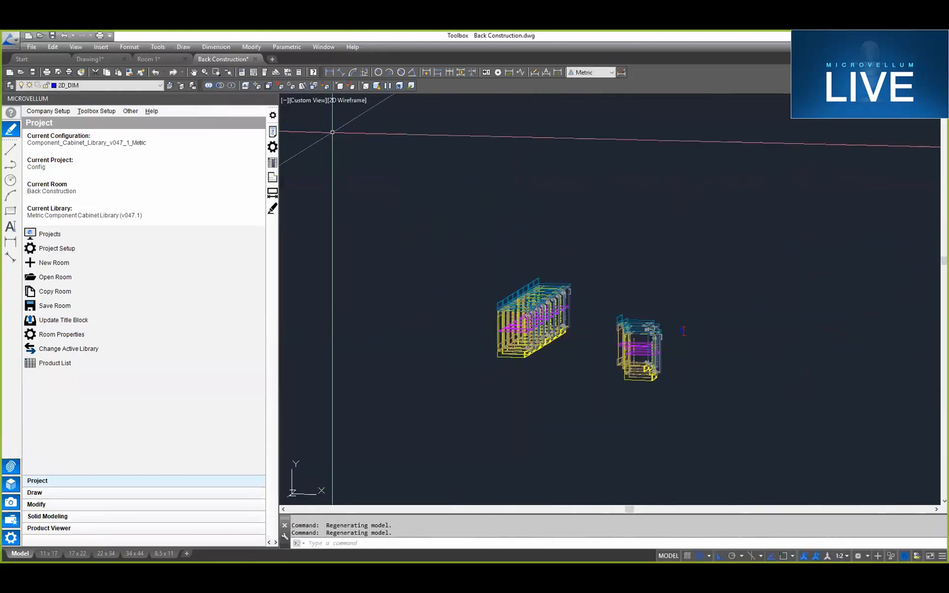
# Step: Switch to the Room 1 drawing and look over the cabinets labelled by construction method and the separated parts beside them
pyautogui.click(147, 59)
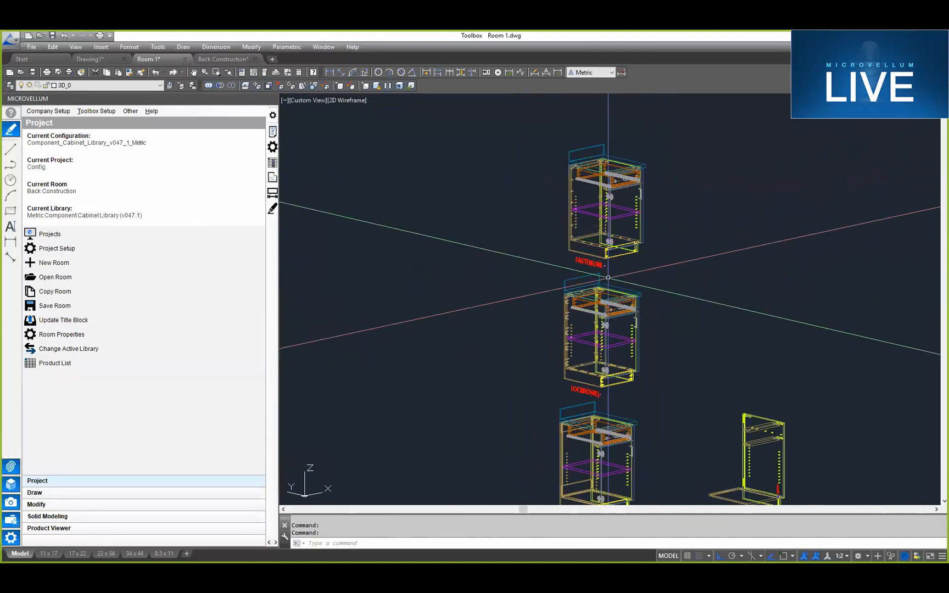
pyautogui.moveTo(582, 409); pyautogui.dragTo(574, 298, button='middle')
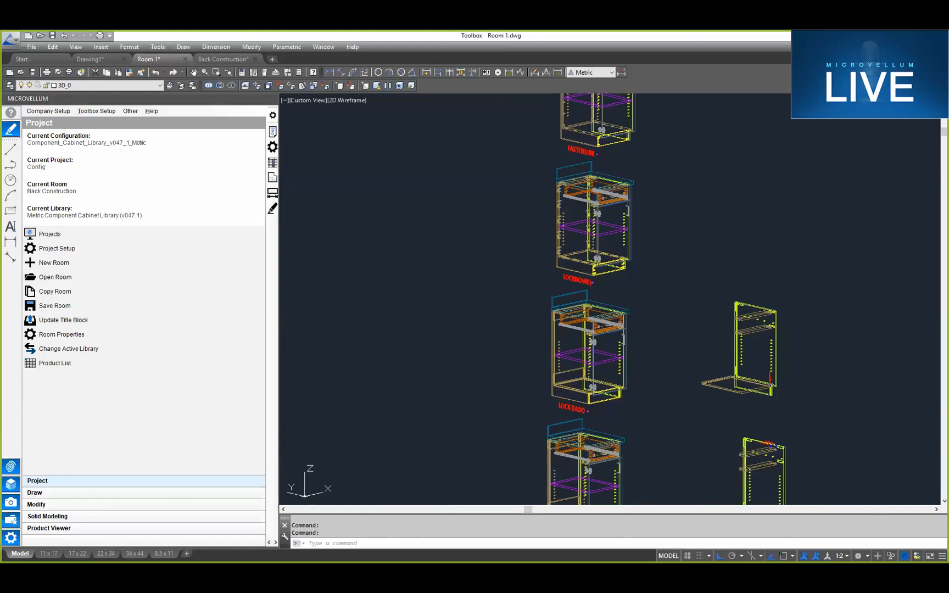
pyautogui.press('Escape')
pyautogui.press('Escape')
pyautogui.moveTo(504, 201); pyautogui.dragTo(506, 246, button='middle')
pyautogui.scroll(-5, 571, 193)
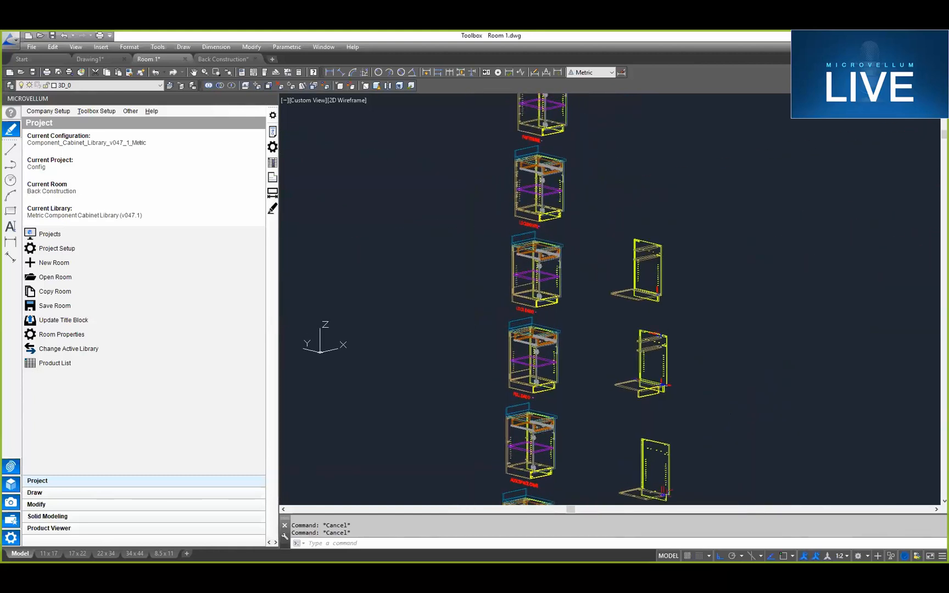
pyautogui.scroll(-3, 489, 225)
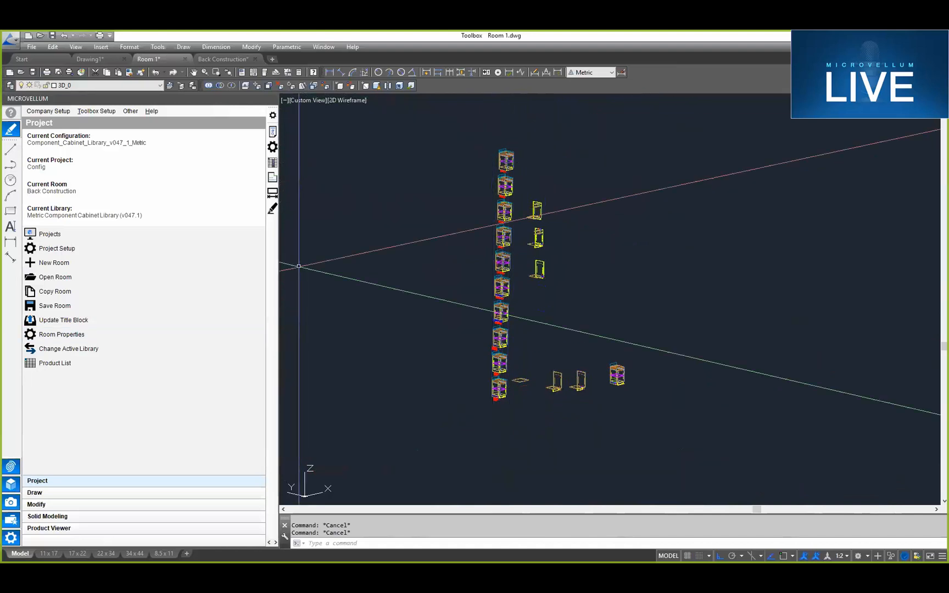
# Step: Open the Config-Room 1 work order in the Processing Center and sort its parts by material name
pyautogui.click(11, 537)
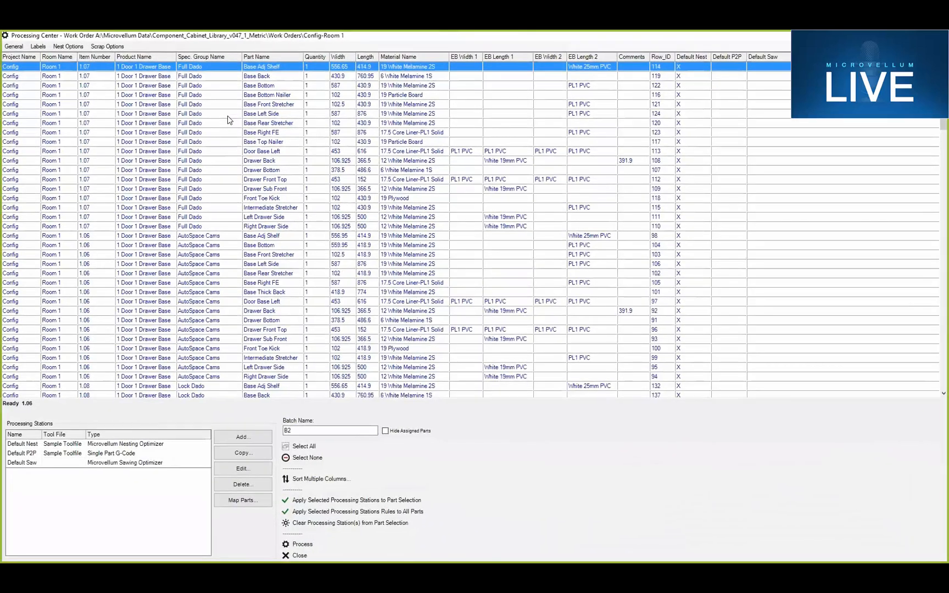
pyautogui.click(217, 96)
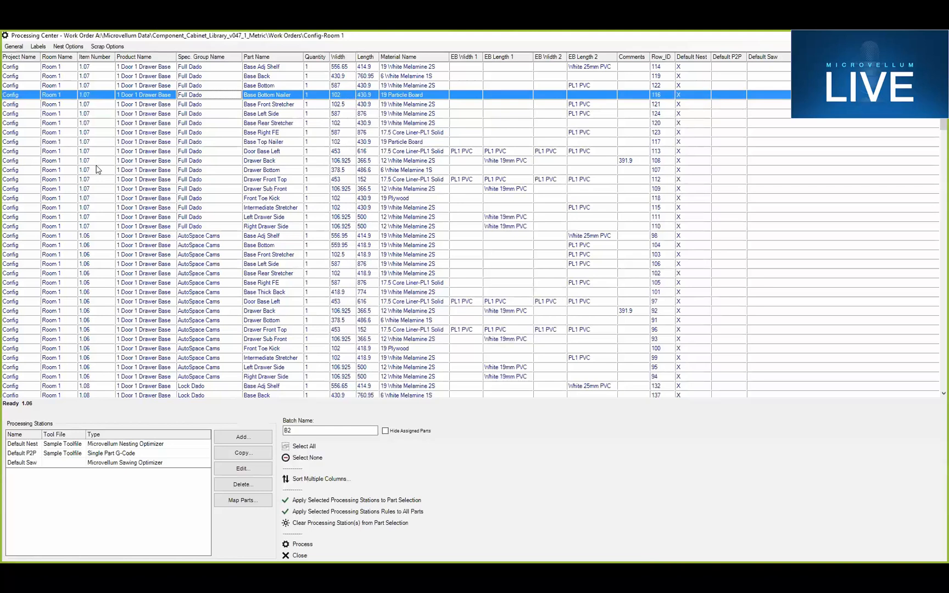
pyautogui.click(409, 56)
pyautogui.scroll(-7, 393, 184)
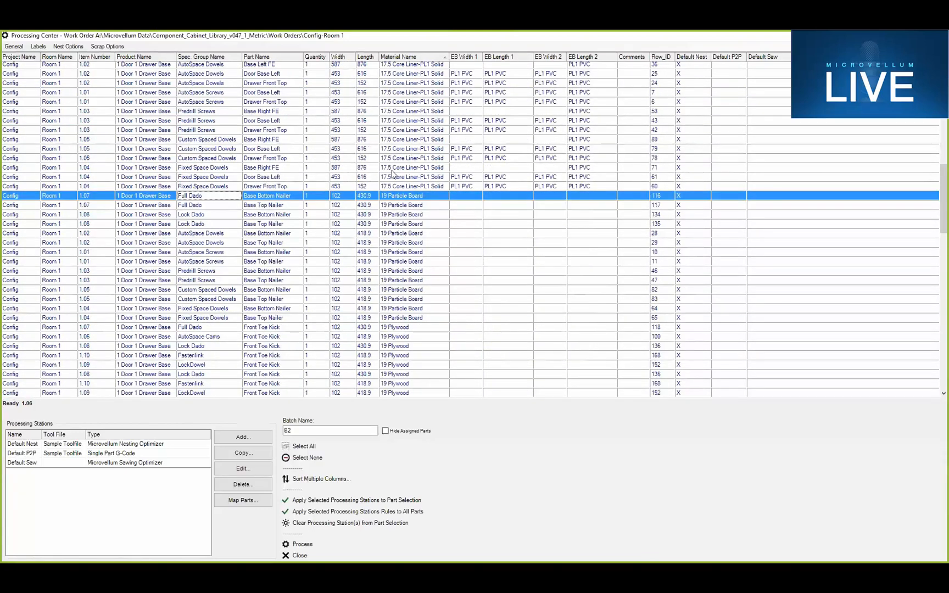
pyautogui.scroll(15, 393, 184)
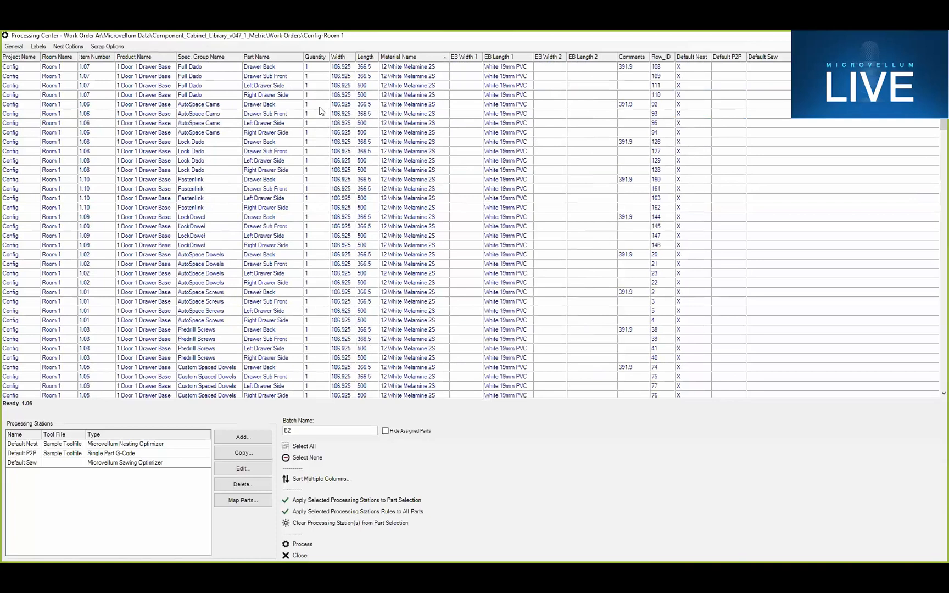
# Step: Sort the work order parts by spec group name and look through the parts of each construction method
pyautogui.click(207, 57)
pyautogui.scroll(-15, 214, 173)
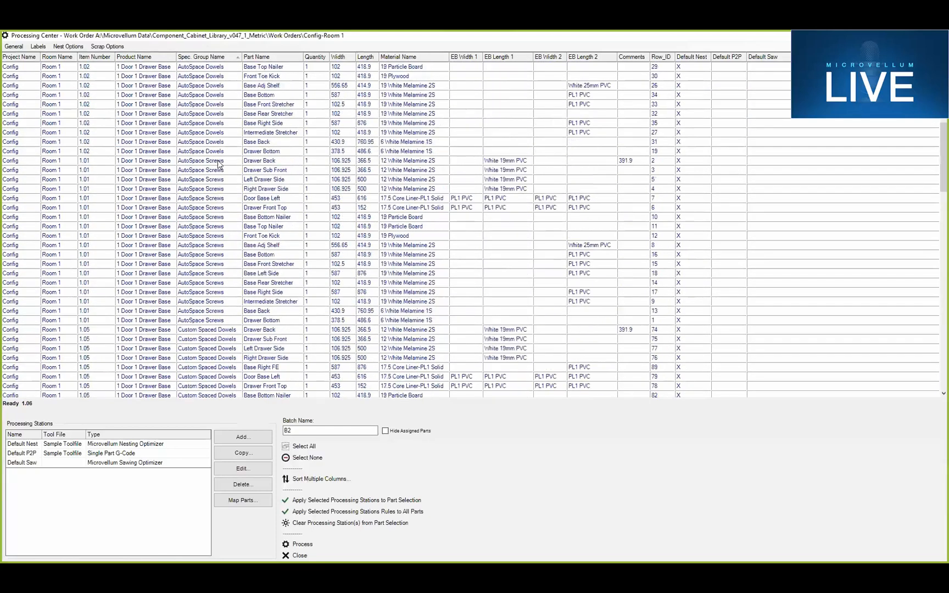
pyautogui.scroll(20, 217, 164)
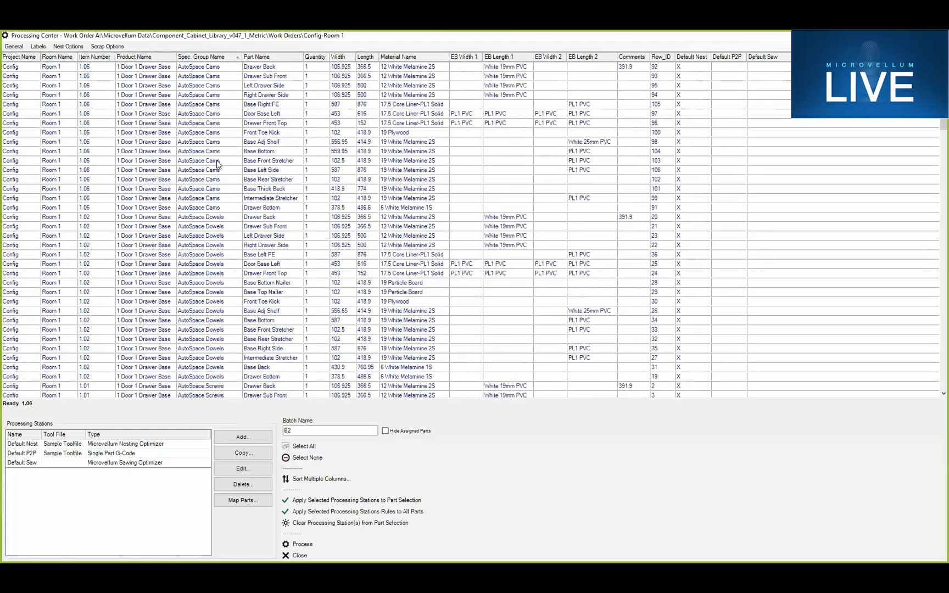
pyautogui.scroll(-20, 222, 81)
pyautogui.scroll(18, 227, 147)
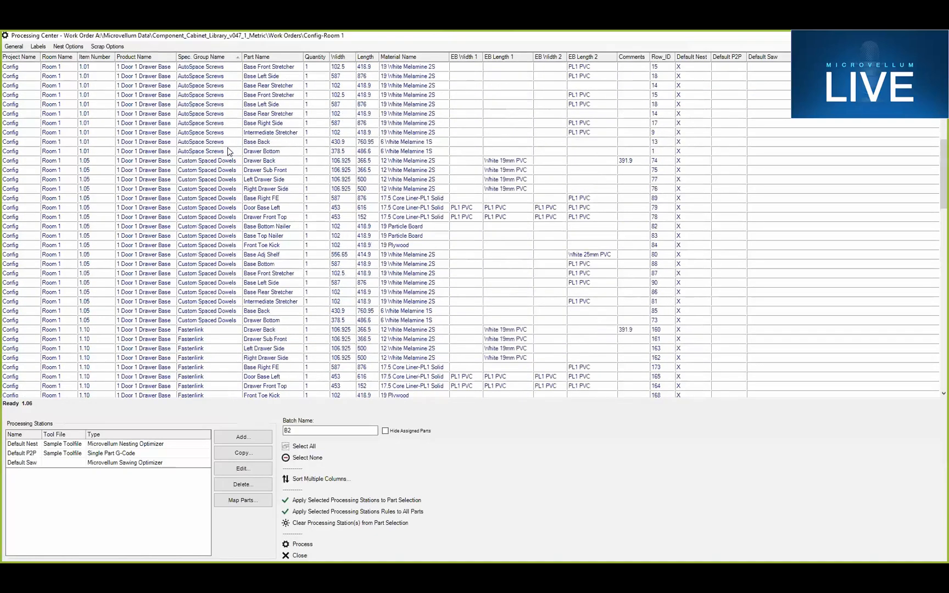
pyautogui.scroll(2, 23, 67)
# Step: Open the composite nest drawing for 19 White Melamine 2S from the Default Nest of batch B1
pyautogui.click(60, 48)
pyautogui.click(228, 38)
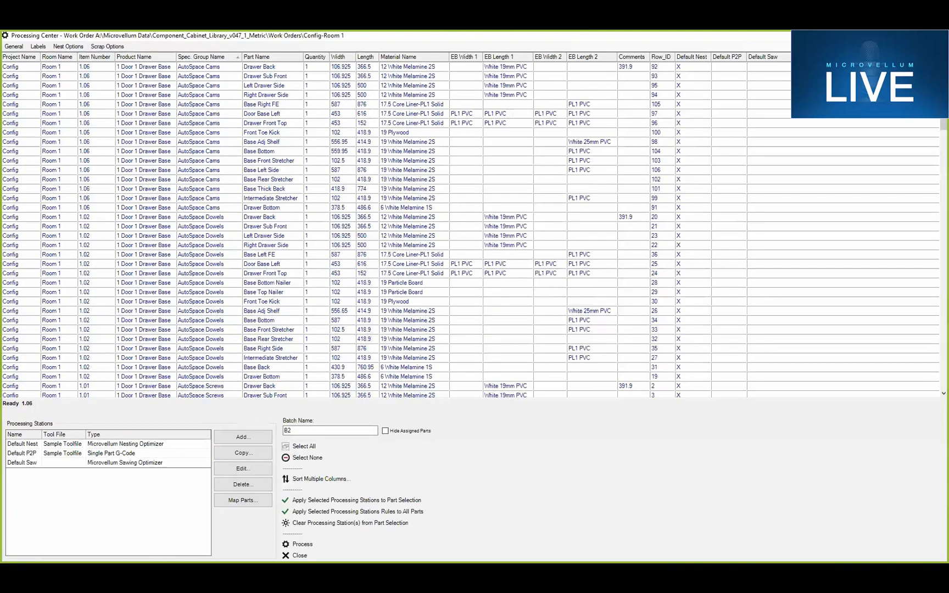
pyautogui.click(84, 47)
pyautogui.click(82, 56)
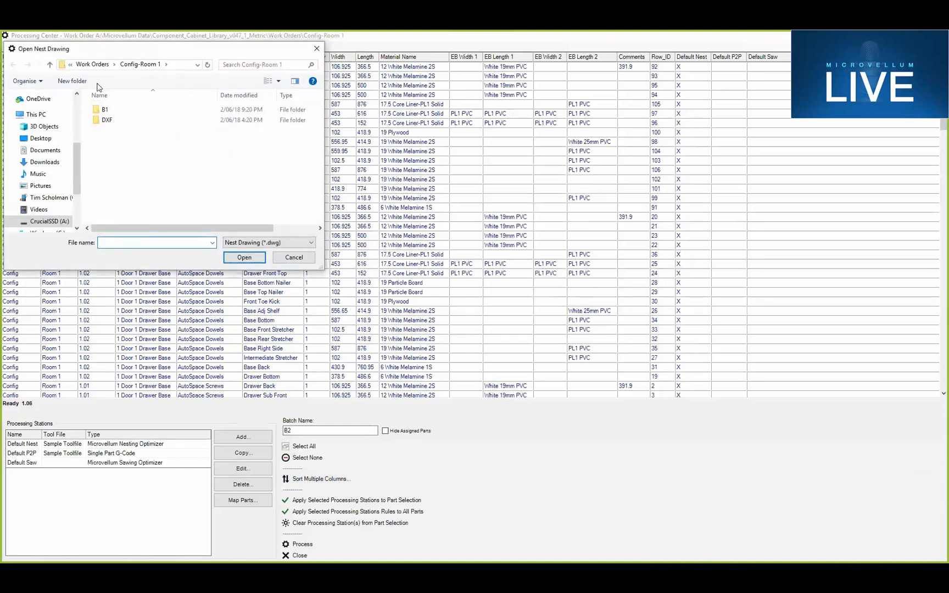
pyautogui.doubleClick(107, 111)
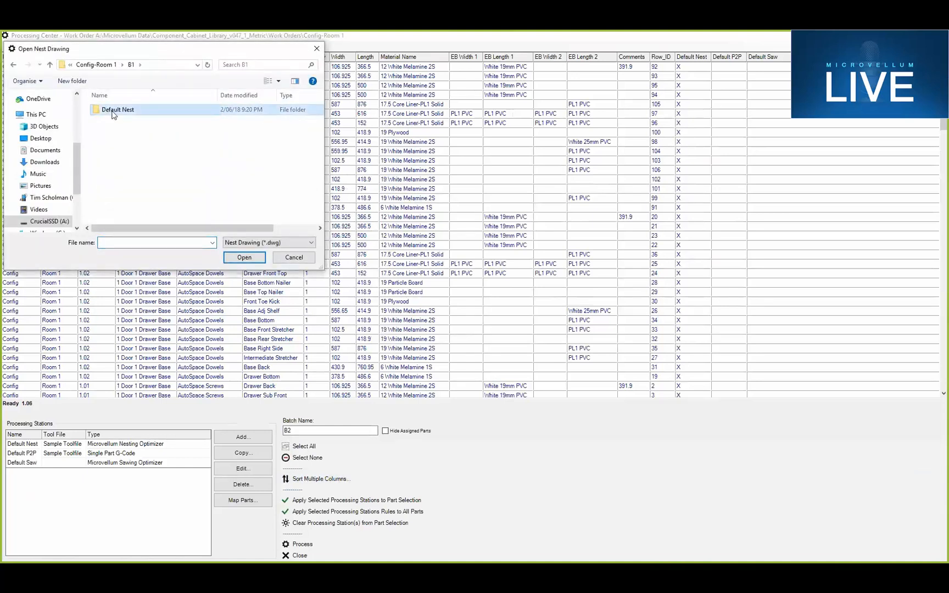
pyautogui.doubleClick(113, 112)
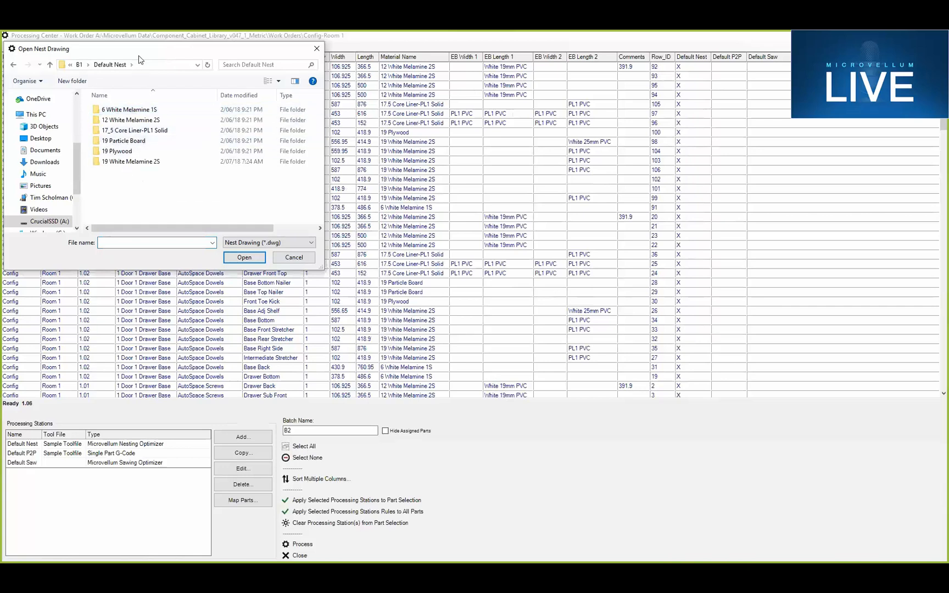
pyautogui.doubleClick(131, 162)
pyautogui.doubleClick(123, 109)
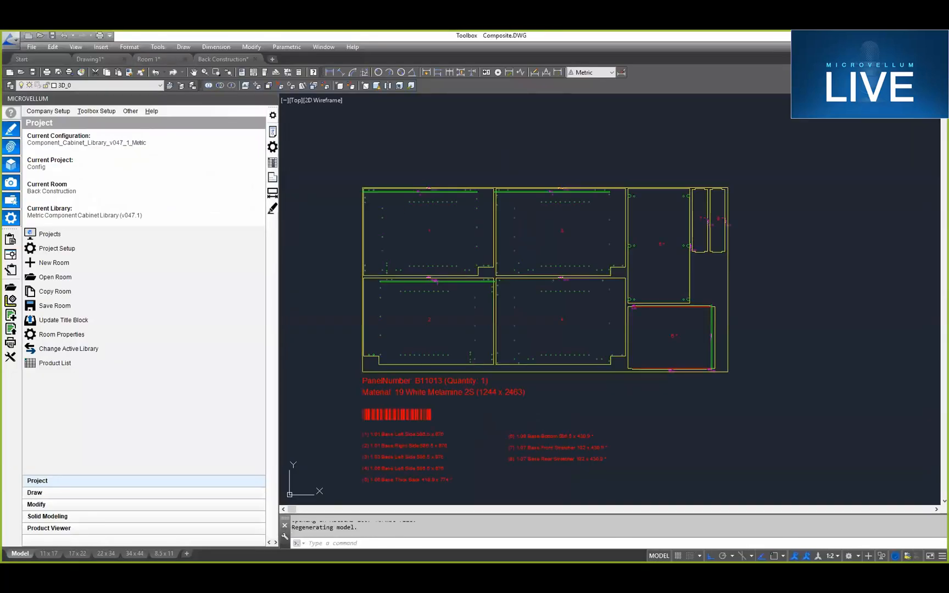
# Step: Look over the nested cabinet sides and their machining on panel B11013
pyautogui.scroll(-3, 467, 239)
pyautogui.scroll(2, 477, 257)
pyautogui.scroll(5, 447, 252)
pyautogui.scroll(-4, 447, 251)
pyautogui.scroll(4, 438, 265)
pyautogui.scroll(-2, 437, 324)
pyautogui.moveTo(433, 337)
pyautogui.mouseDown(button='middle')
pyautogui.moveTo(430, 351)
pyautogui.moveTo(441, 336)
pyautogui.mouseUp(button='middle')
pyautogui.scroll(4, 437, 342)
pyautogui.scroll(-6, 604, 329)
# Step: Examine the edge machining and back dado on part 6, the Base Bottom, on panel B11013
pyautogui.moveTo(657, 340); pyautogui.dragTo(472, 350, button='middle')
pyautogui.scroll(3, 585, 343)
pyautogui.moveTo(558, 391); pyautogui.dragTo(532, 217, button='middle')
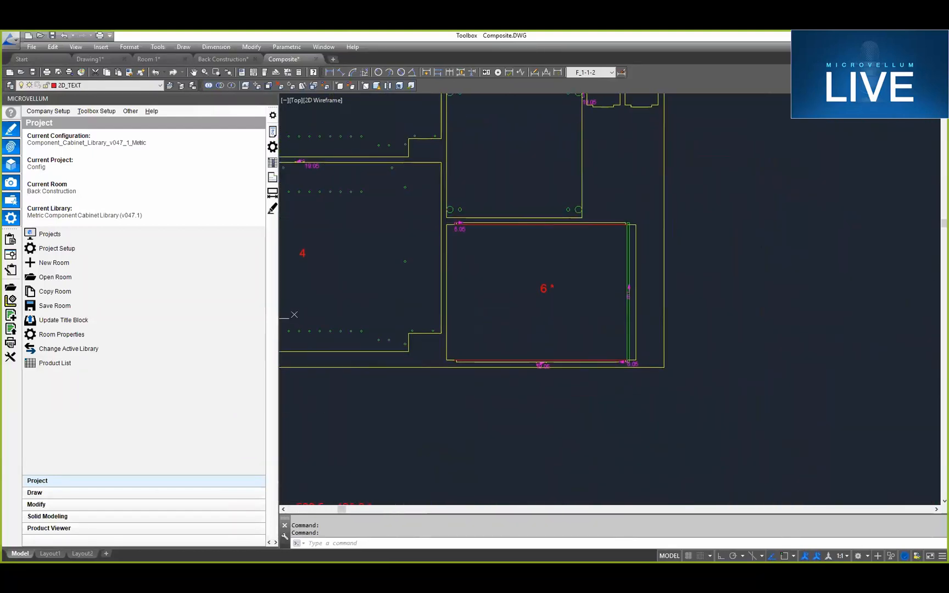
pyautogui.scroll(2, 571, 285)
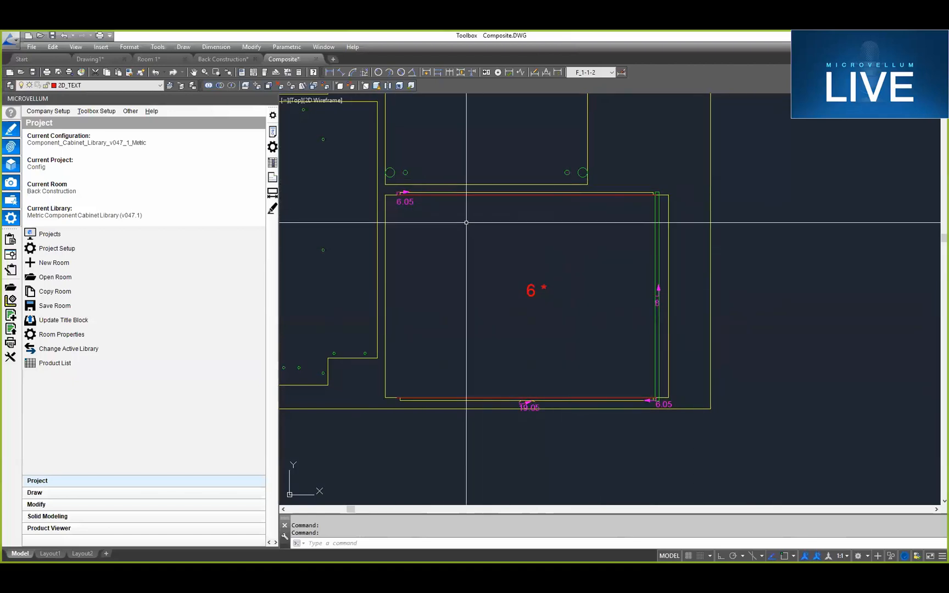
pyautogui.scroll(-2, 481, 293)
pyautogui.moveTo(484, 299); pyautogui.dragTo(495, 336, button='middle')
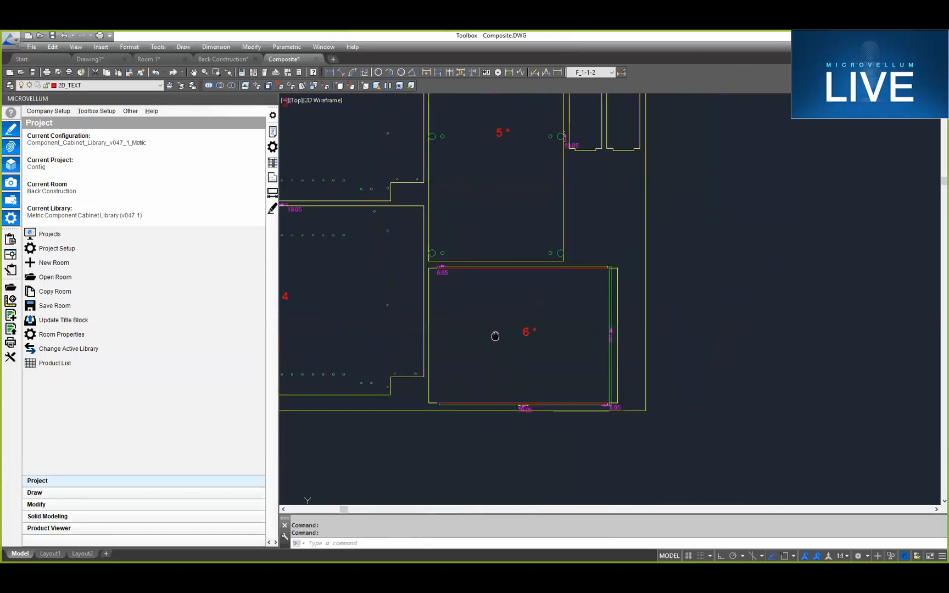
pyautogui.scroll(2, 478, 329)
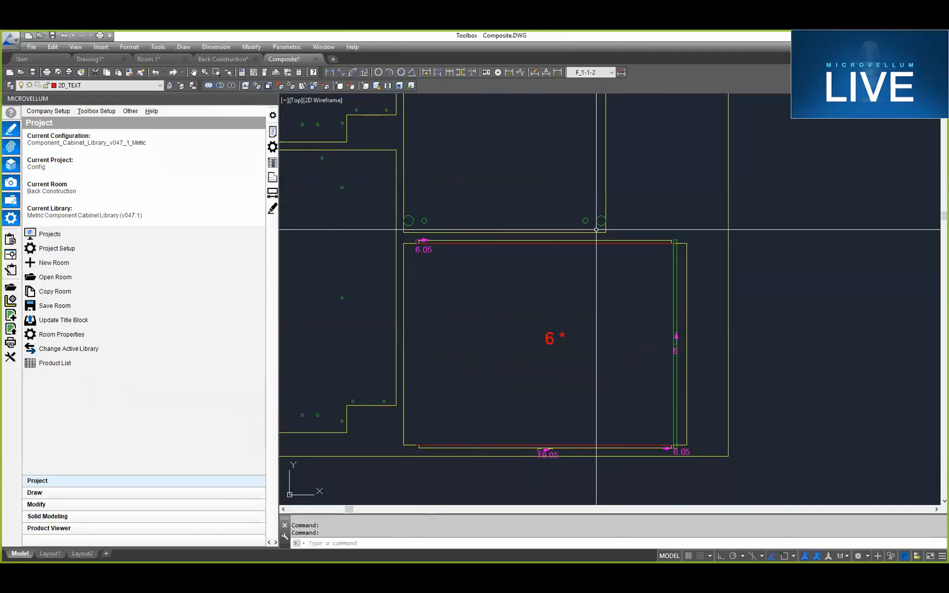
pyautogui.scroll(-2, 448, 332)
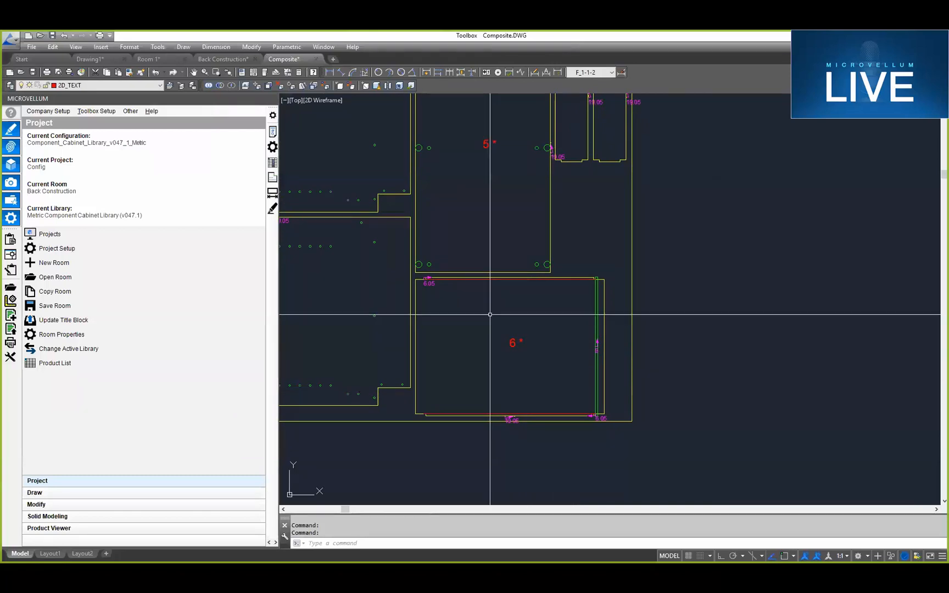
pyautogui.scroll(-5, 496, 313)
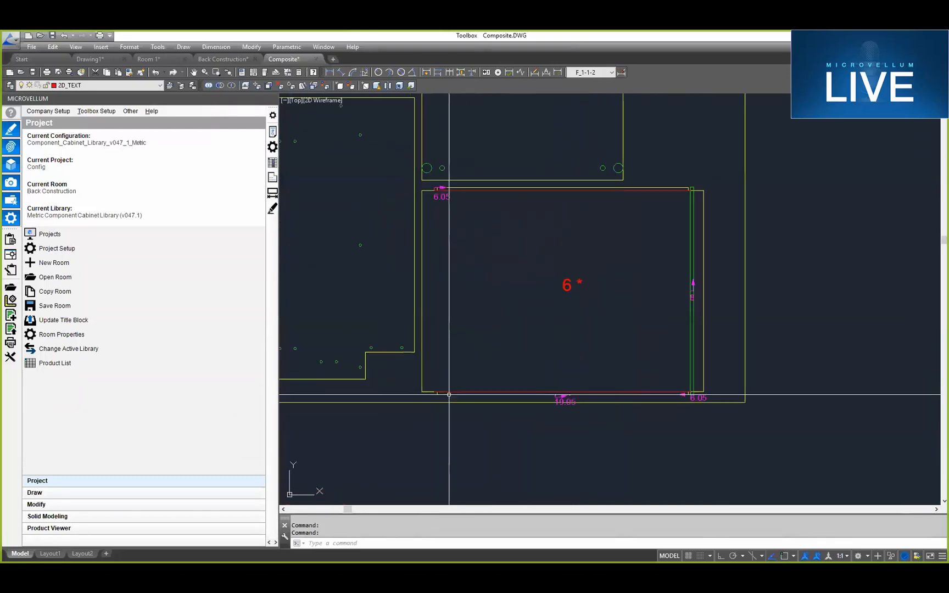
pyautogui.scroll(6, 686, 333)
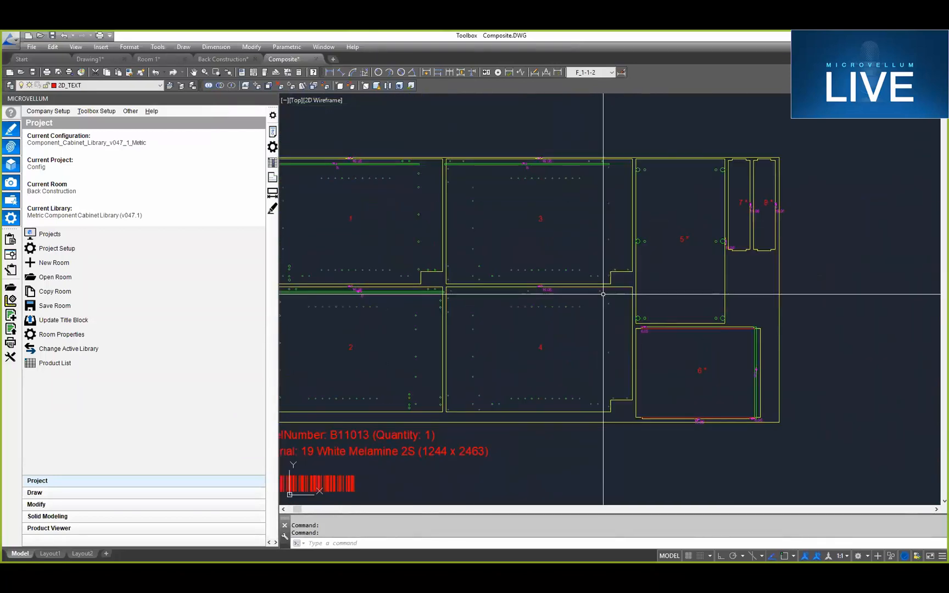
# Step: Move on from panel B11013 to the neighbouring panel B11015 and inspect its nested parts
pyautogui.scroll(-5, 686, 333)
pyautogui.scroll(3, 472, 286)
pyautogui.scroll(-2, 583, 297)
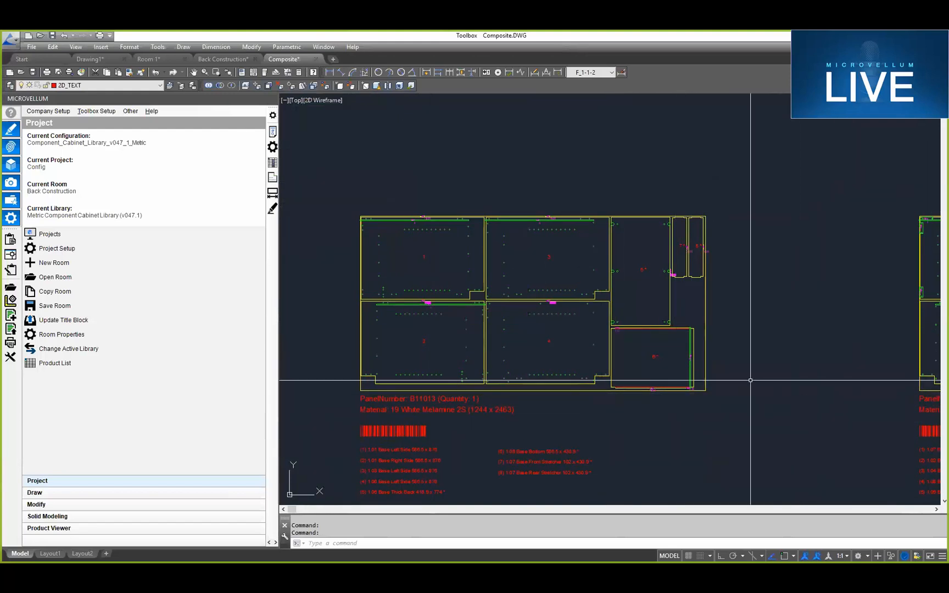
pyautogui.scroll(-2, 758, 377)
pyautogui.moveTo(822, 370); pyautogui.dragTo(609, 369, button='middle')
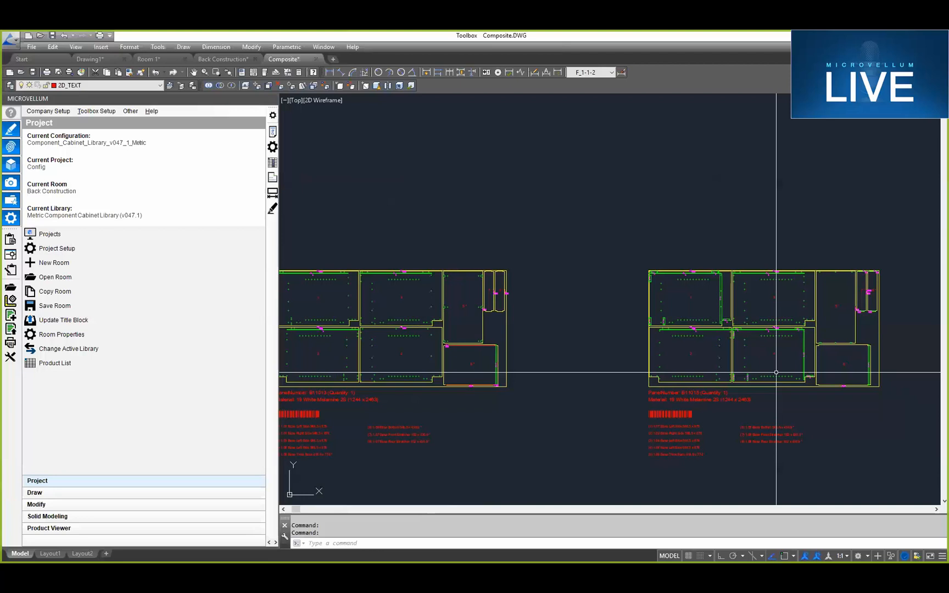
pyautogui.moveTo(835, 361)
pyautogui.mouseDown(button='middle')
pyautogui.moveTo(701, 418)
pyautogui.moveTo(644, 426)
pyautogui.mouseUp(button='middle')
pyautogui.scroll(2, 737, 400)
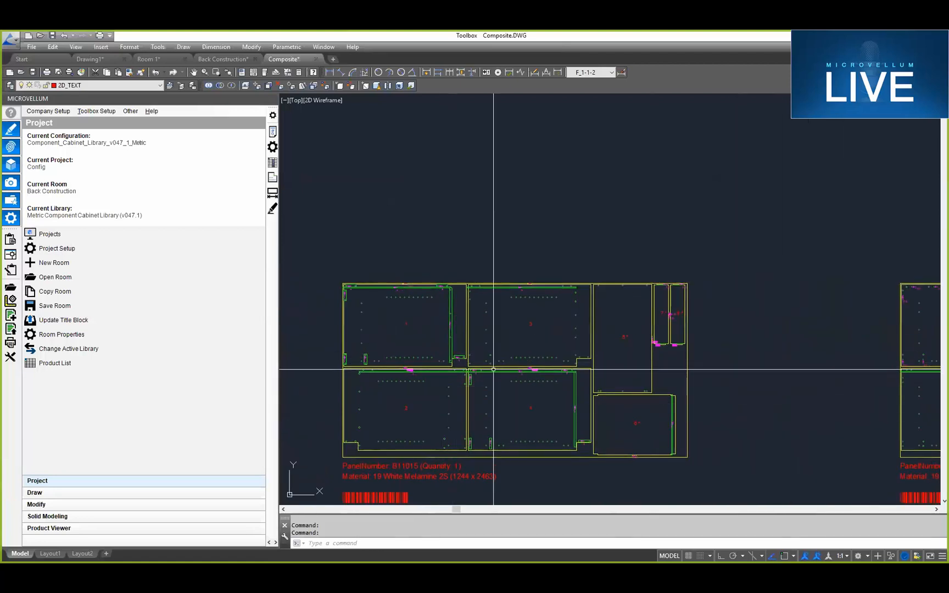
# Step: Examine the stepped lower ends and edge machining of narrow parts 7 and 8 on panel B11015
pyautogui.moveTo(493, 369); pyautogui.dragTo(563, 371, button='middle')
pyautogui.scroll(4, 676, 376)
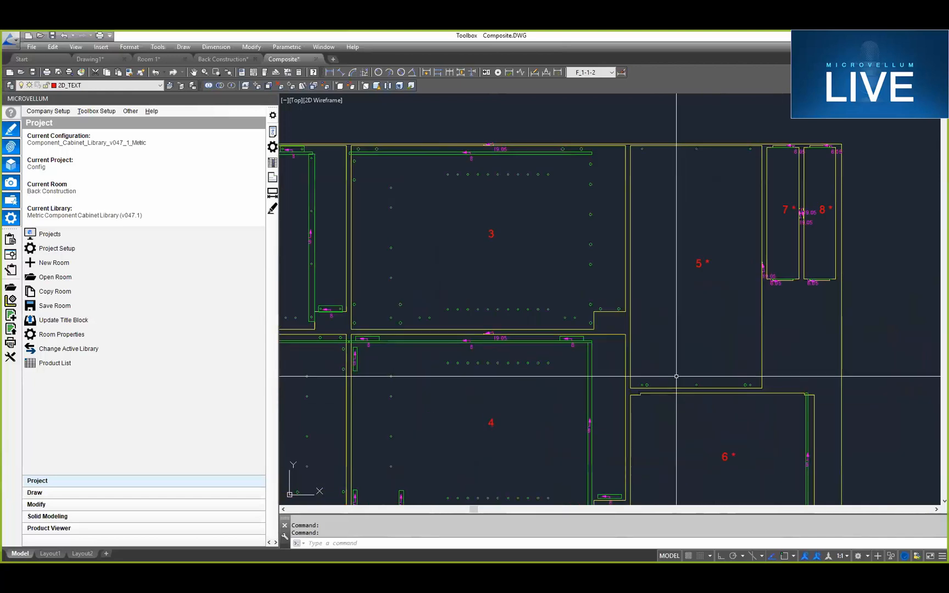
pyautogui.scroll(-2, 593, 349)
pyautogui.scroll(10, 736, 291)
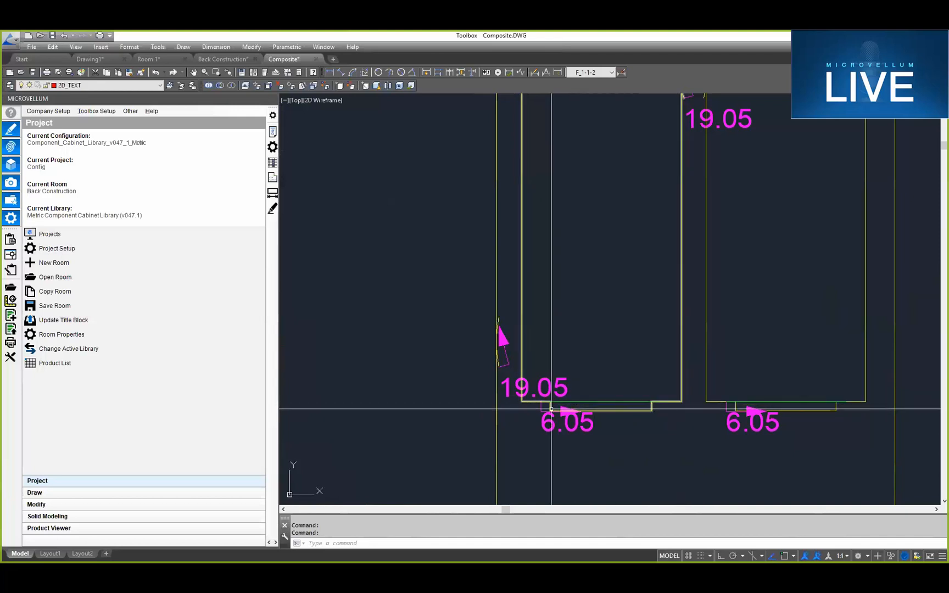
# Step: Move on to panel B11017 and inspect the drilling along the edges of part 1
pyautogui.scroll(-3, 661, 368)
pyautogui.scroll(-3, 662, 369)
pyautogui.moveTo(775, 348); pyautogui.dragTo(701, 348, button='middle')
pyautogui.scroll(-3, 701, 347)
pyautogui.moveTo(889, 370); pyautogui.dragTo(546, 363, button='middle')
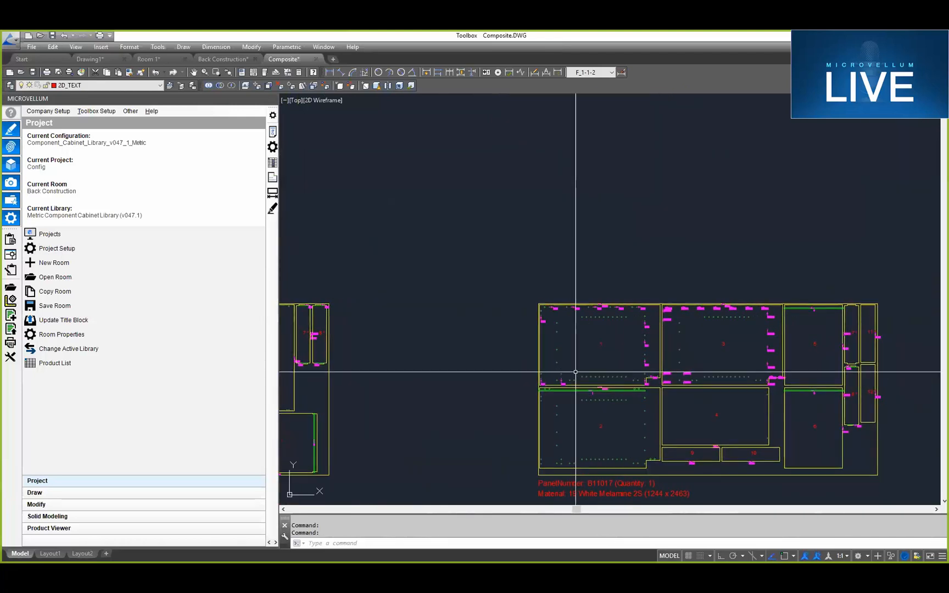
pyautogui.scroll(3, 615, 361)
pyautogui.scroll(3, 745, 362)
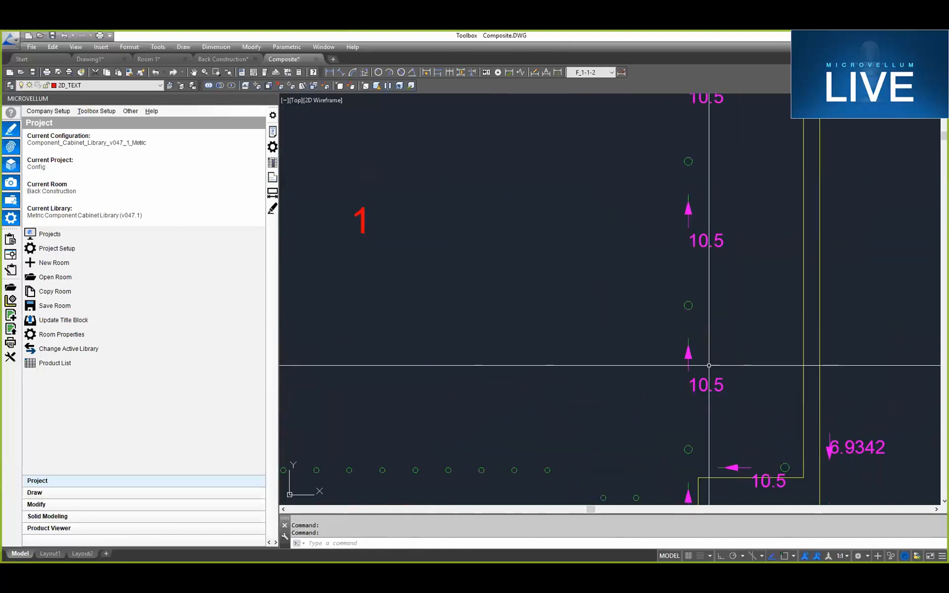
pyautogui.click(688, 341)
pyautogui.press('Escape')
pyautogui.press('Escape')
pyautogui.scroll(-4, 660, 341)
pyautogui.scroll(3, 660, 341)
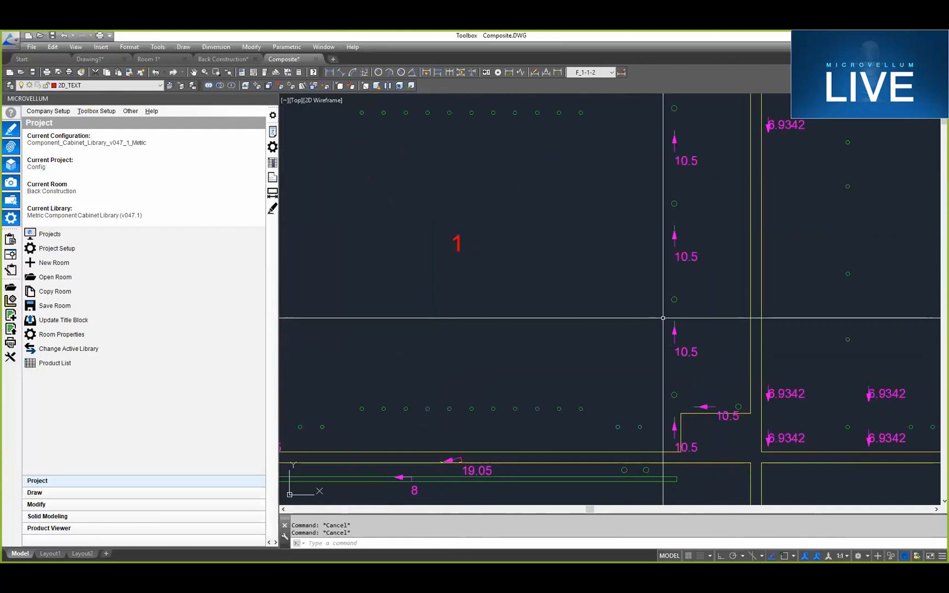
pyautogui.scroll(-1, 593, 336)
pyautogui.moveTo(583, 334); pyautogui.dragTo(666, 339, button='middle')
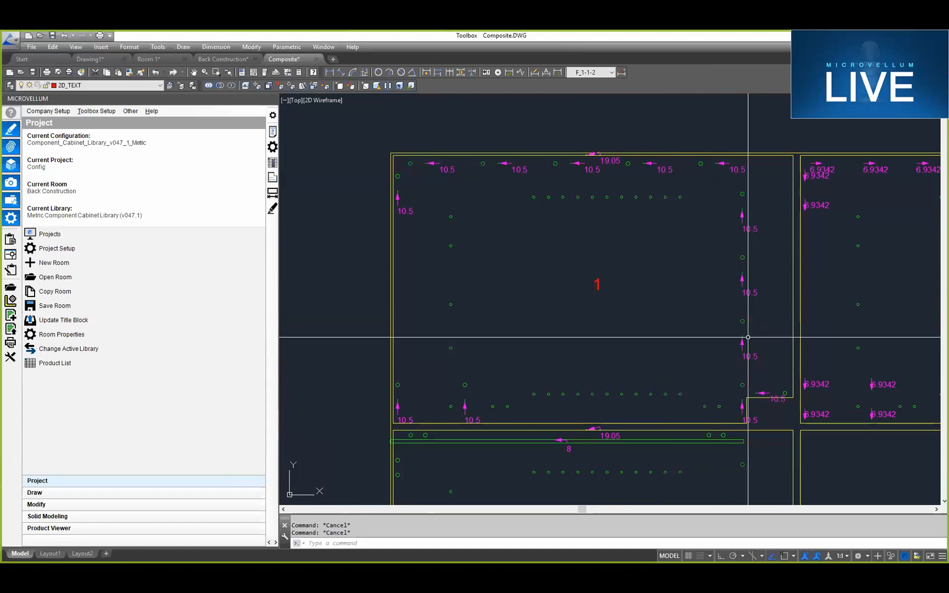
# Step: Look over the rest of panel B11017 and the nested parts on panel B11019
pyautogui.scroll(-6, 748, 337)
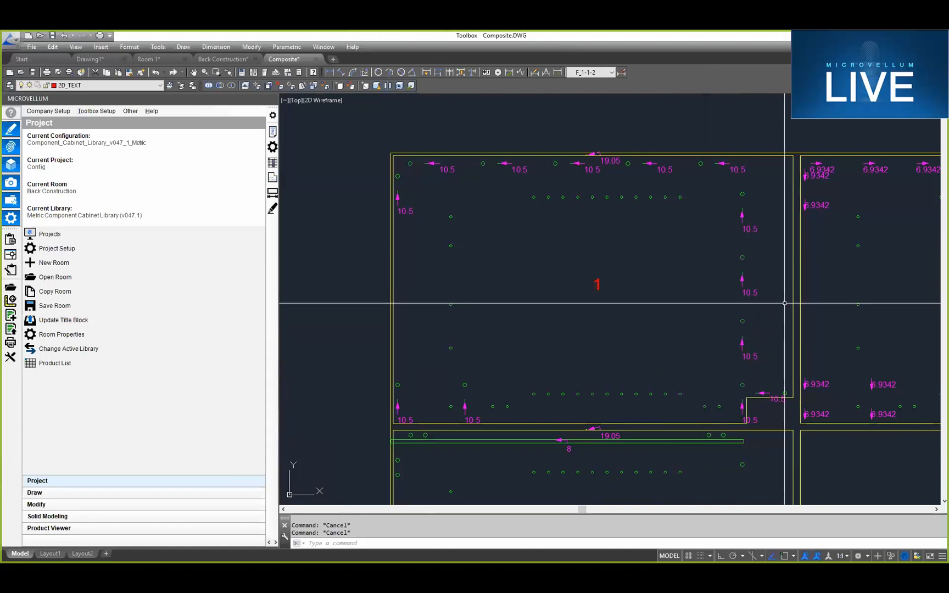
pyautogui.moveTo(840, 307); pyautogui.dragTo(583, 329, button='middle')
pyautogui.moveTo(777, 383)
pyautogui.mouseDown(button='middle')
pyautogui.moveTo(638, 320)
pyautogui.moveTo(583, 326)
pyautogui.mouseUp(button='middle')
pyautogui.scroll(-3, 655, 344)
pyautogui.moveTo(783, 345); pyautogui.dragTo(650, 355, button='middle')
pyautogui.scroll(2, 654, 352)
pyautogui.moveTo(868, 348); pyautogui.dragTo(644, 350, button='middle')
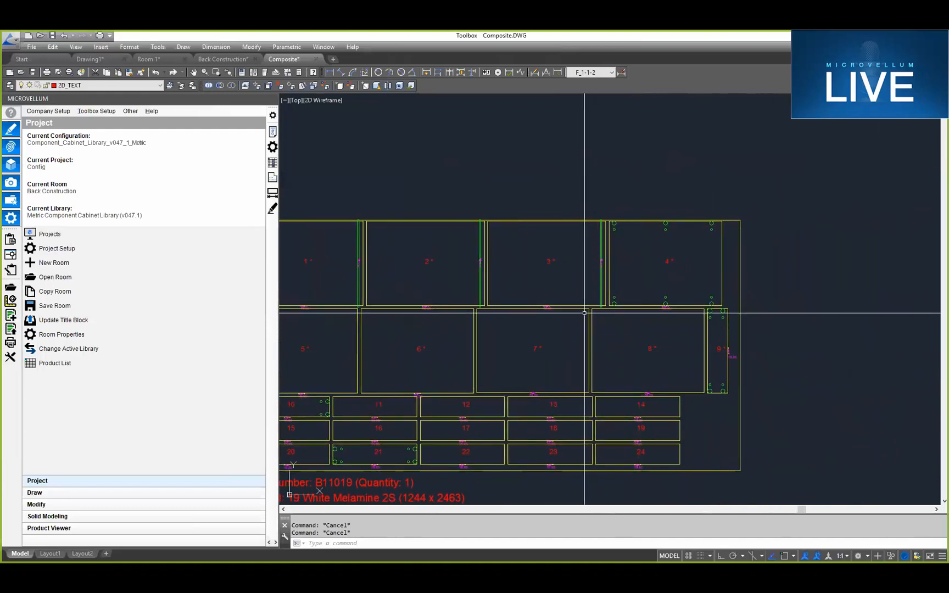
# Step: Check the last nested panel after B11019, and review the whole row of panels together
pyautogui.scroll(-5, 724, 343)
pyautogui.moveTo(724, 343); pyautogui.dragTo(515, 346, button='middle')
pyautogui.scroll(4, 544, 362)
pyautogui.moveTo(683, 368); pyautogui.dragTo(693, 349, button='middle')
pyautogui.scroll(-3, 469, 365)
pyautogui.scroll(-4, 693, 349)
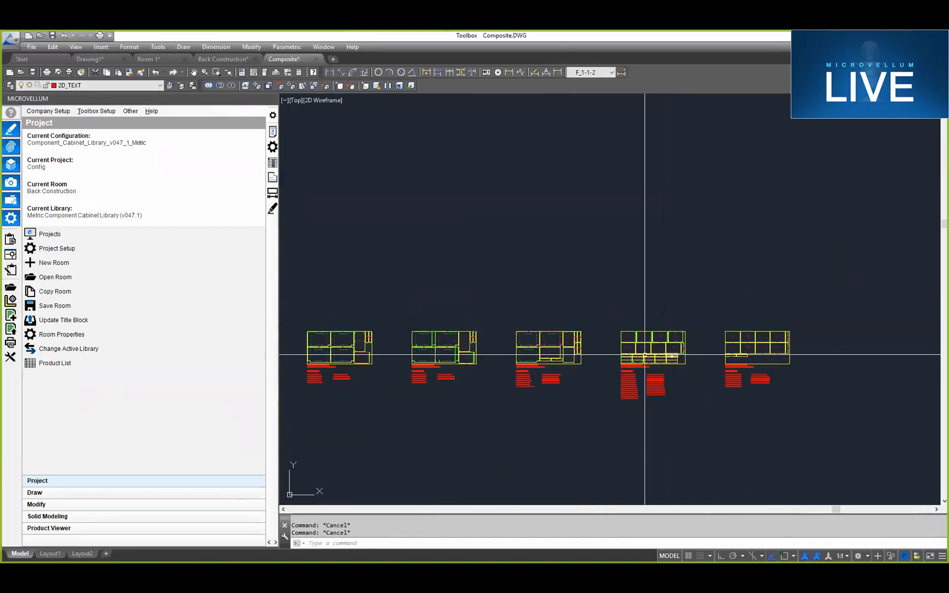
pyautogui.moveTo(379, 353); pyautogui.dragTo(455, 345, button='middle')
pyautogui.scroll(2, 473, 348)
pyautogui.scroll(2, 471, 349)
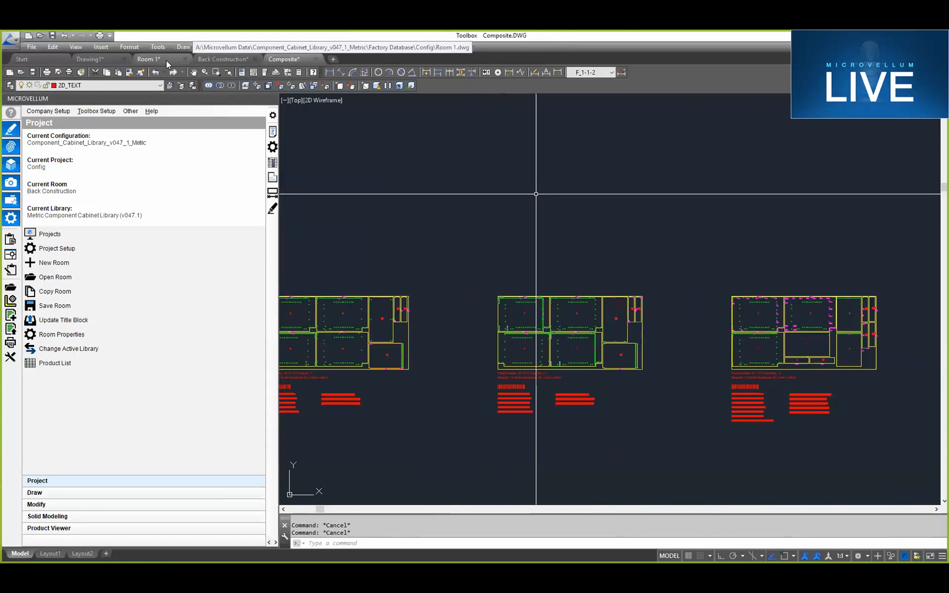
# Step: Switch to the Room 1 drawing and display the frameless Product Starters from the product library
pyautogui.click(181, 59)
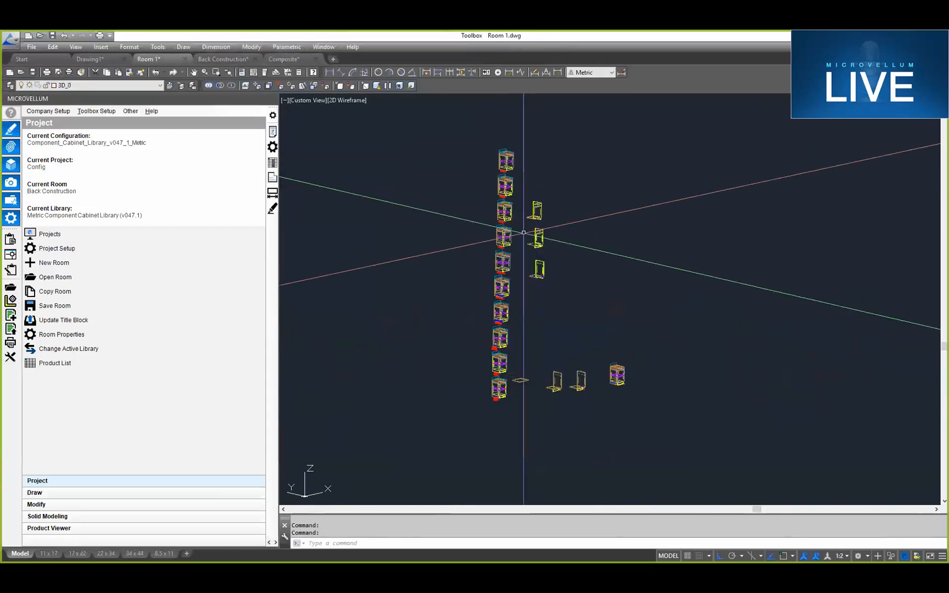
pyautogui.scroll(5, 637, 280)
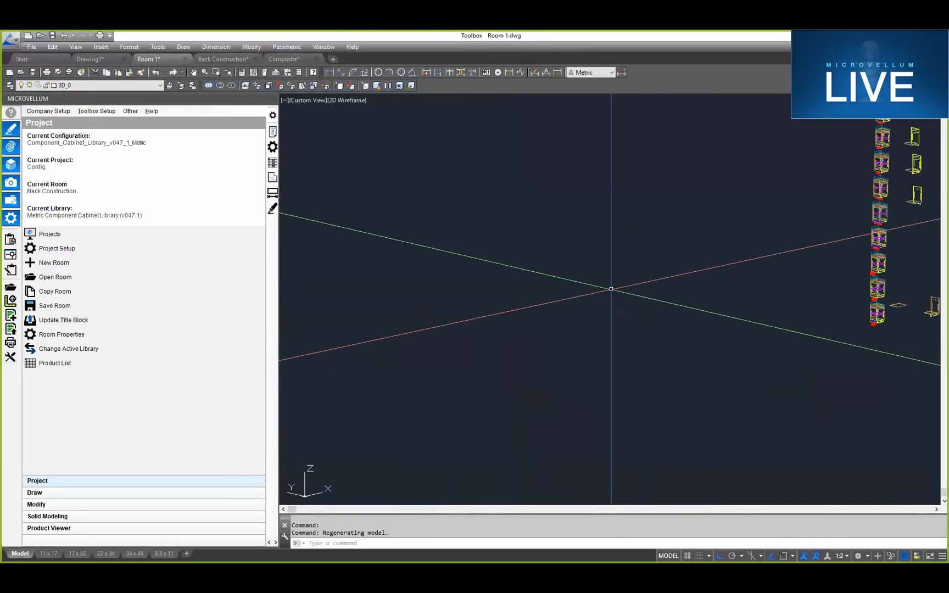
pyautogui.click(34, 493)
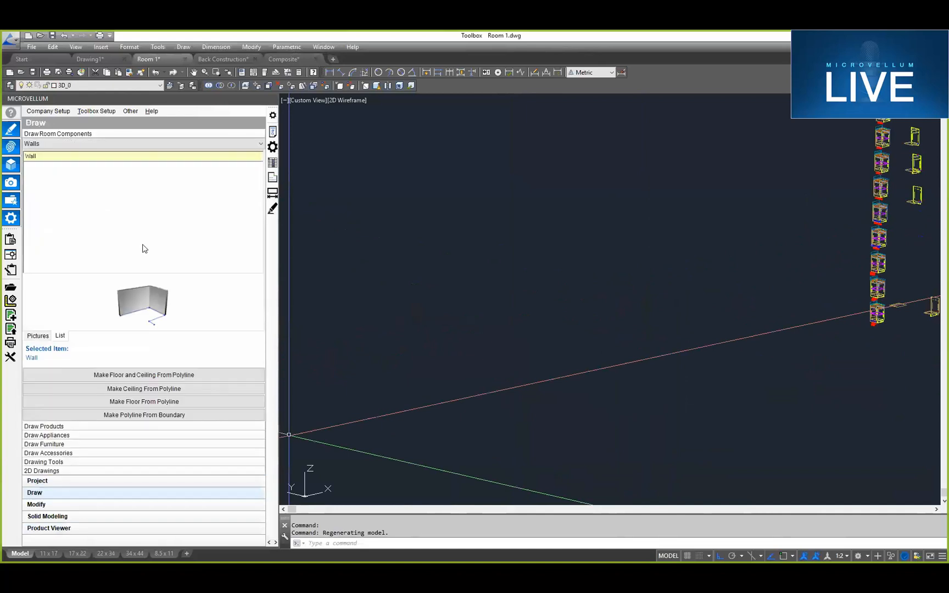
pyautogui.click(159, 426)
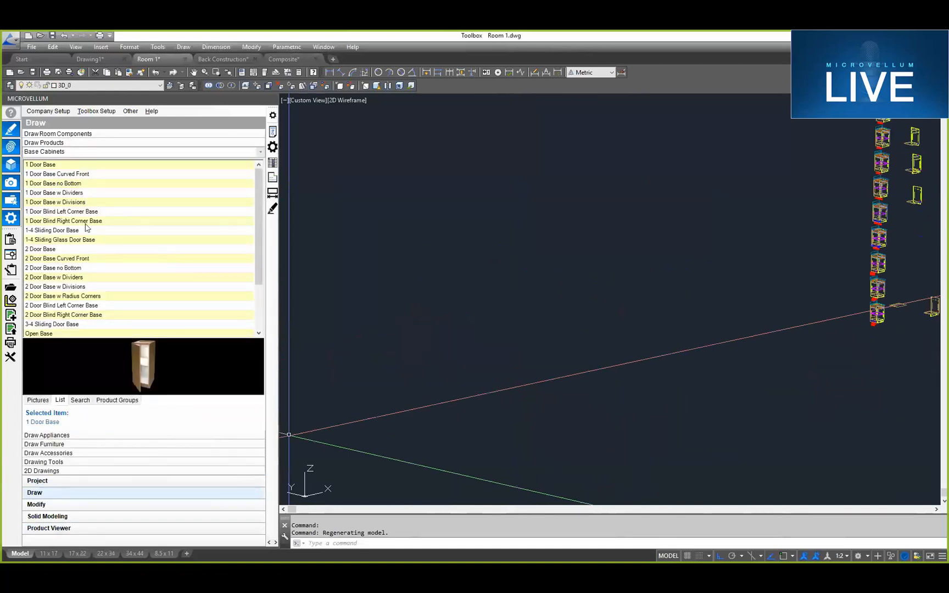
pyautogui.click(260, 153)
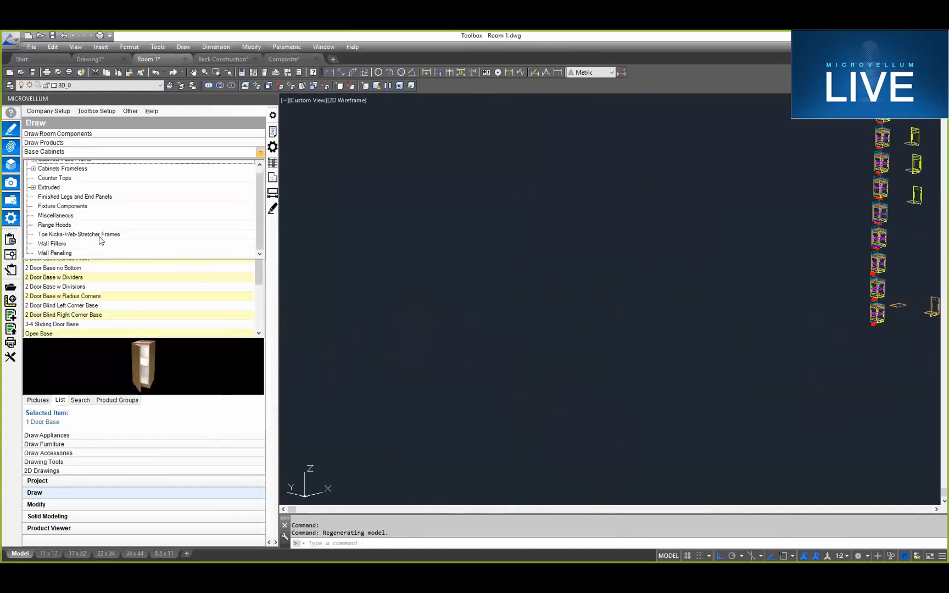
pyautogui.click(32, 174)
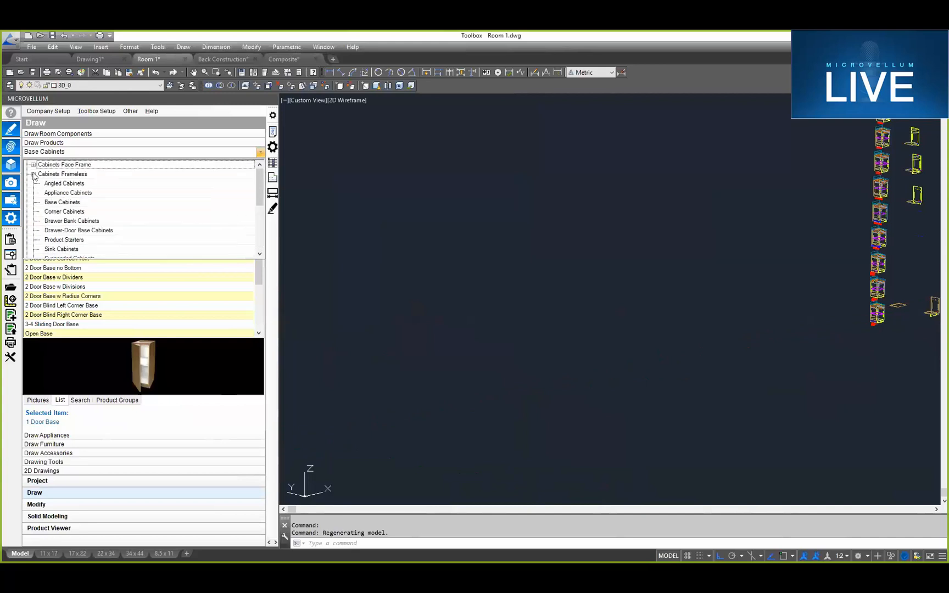
pyautogui.click(65, 239)
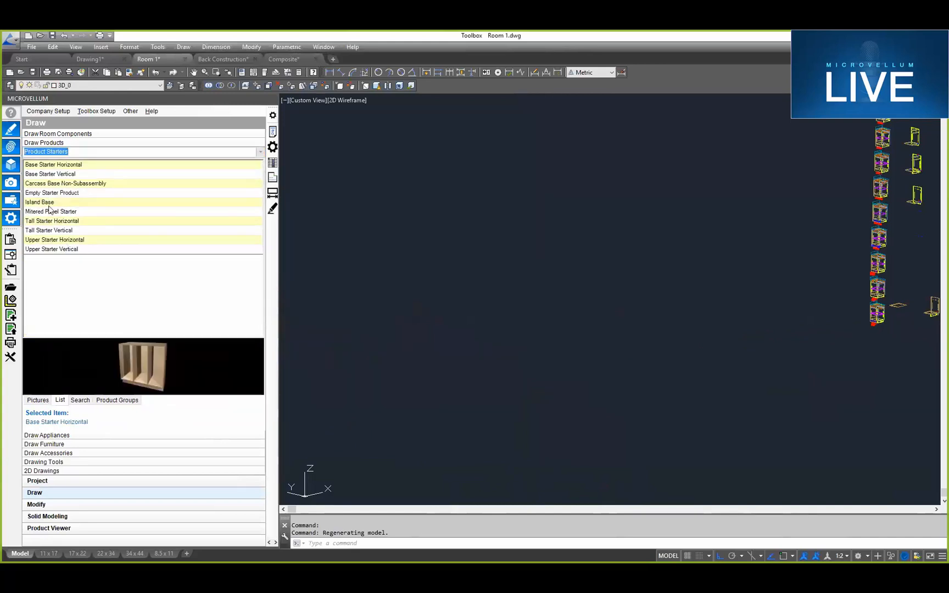
# Step: Place a Base Starter Horizontal product in the empty area beside the existing row of cabinets
pyautogui.click(38, 203)
pyautogui.click(42, 174)
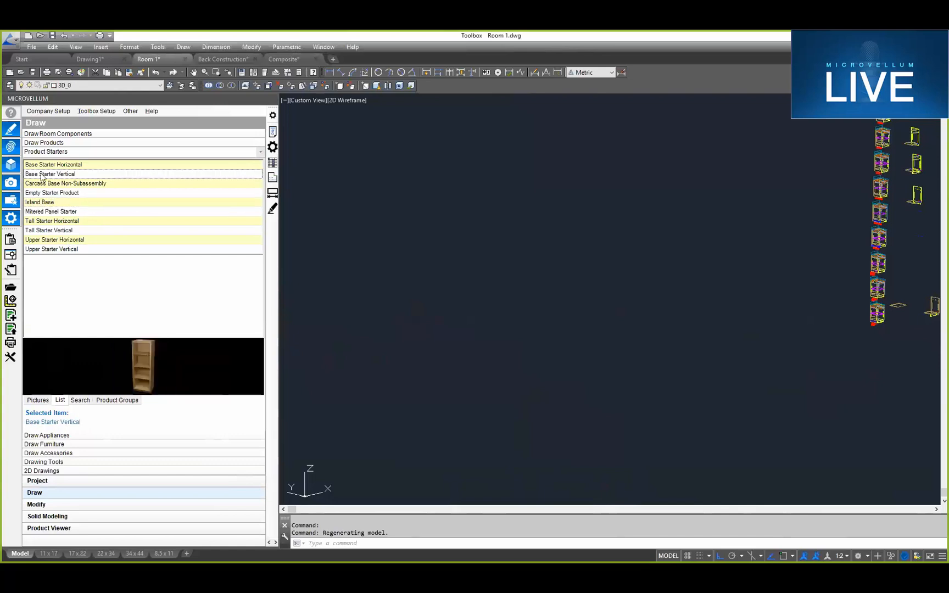
pyautogui.click(54, 165)
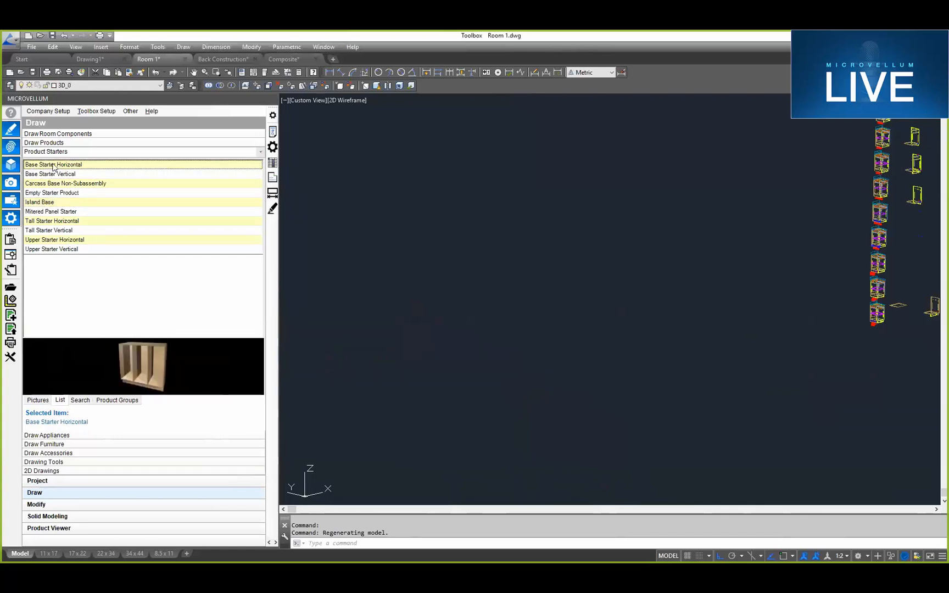
pyautogui.rightClick(54, 165)
pyautogui.click(104, 216)
pyautogui.click(587, 285)
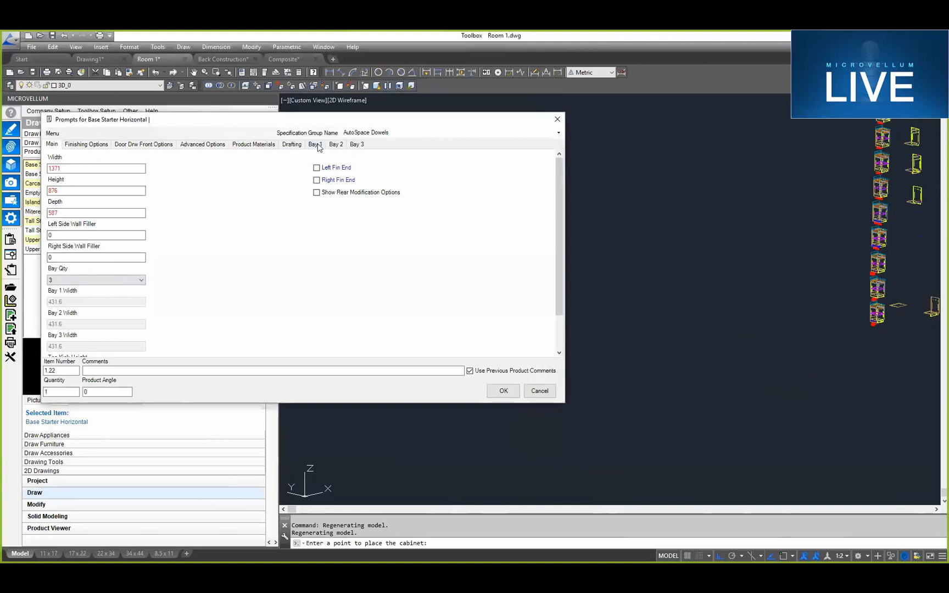
# Step: Set Bay 1 to Base Single Door, Bay 2 to 1 Door Sink w False Front and Bay 3 to 2 Drawer, and draw the cabinet
pyautogui.click(316, 144)
pyautogui.click(109, 168)
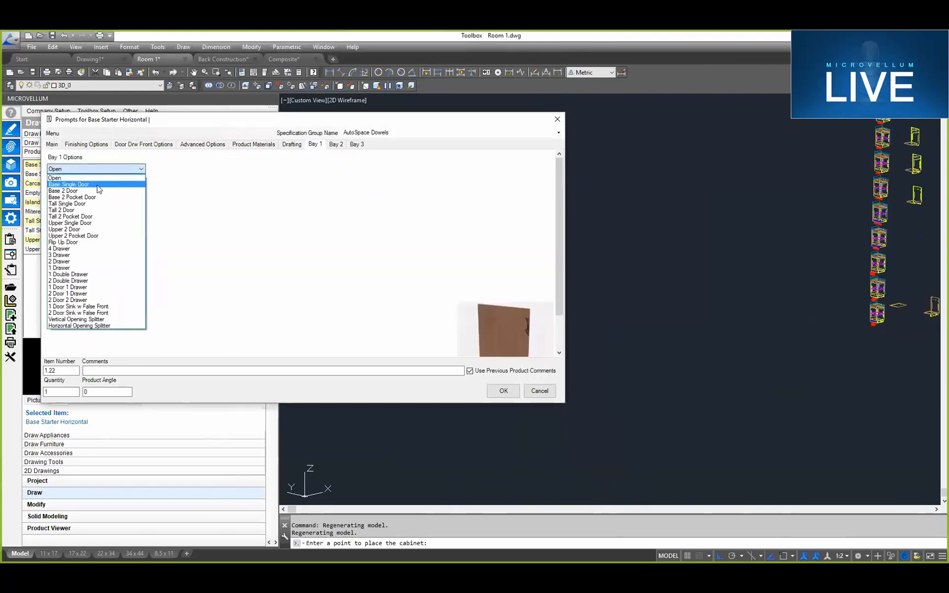
pyautogui.click(99, 184)
pyautogui.click(336, 144)
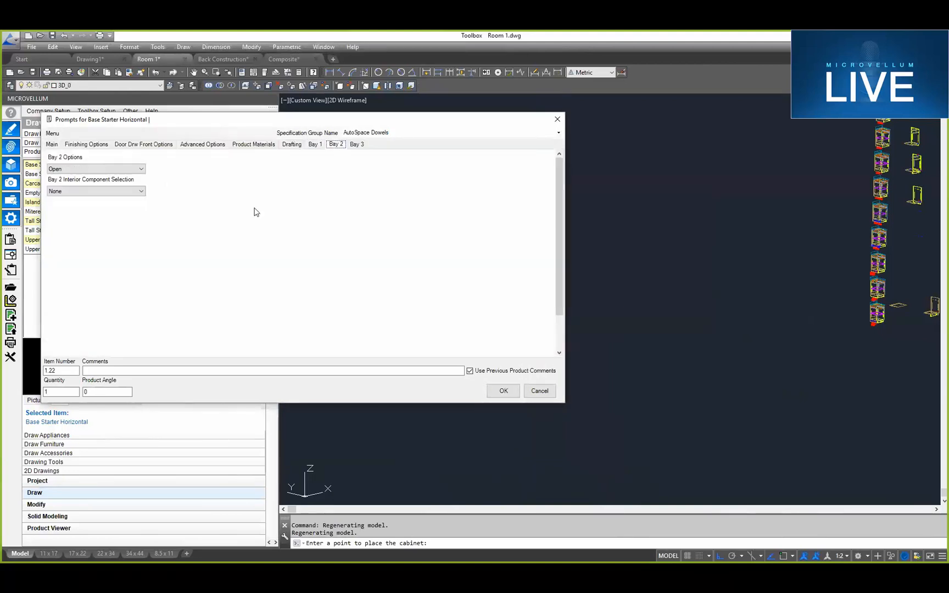
pyautogui.click(126, 170)
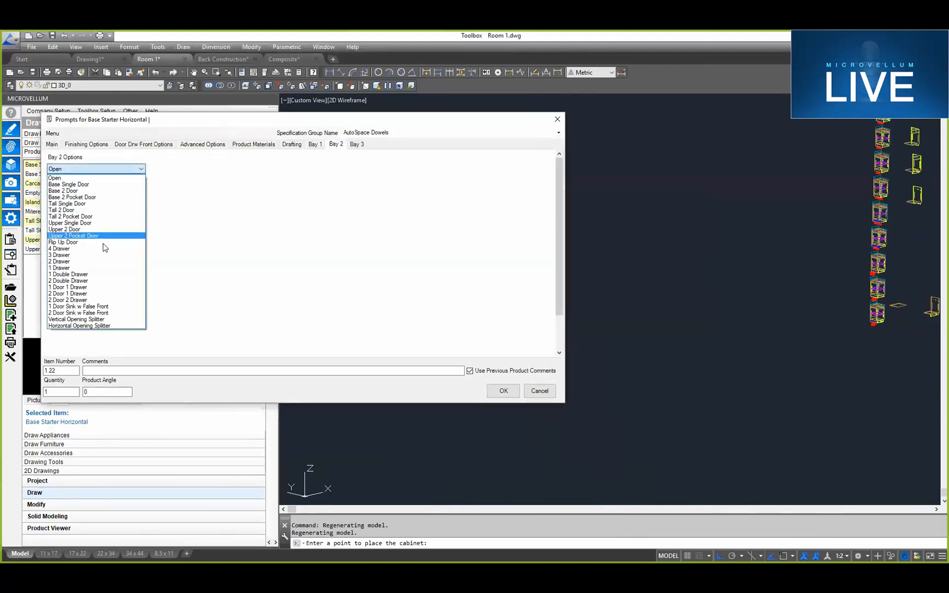
pyautogui.click(88, 306)
pyautogui.click(358, 145)
pyautogui.click(108, 171)
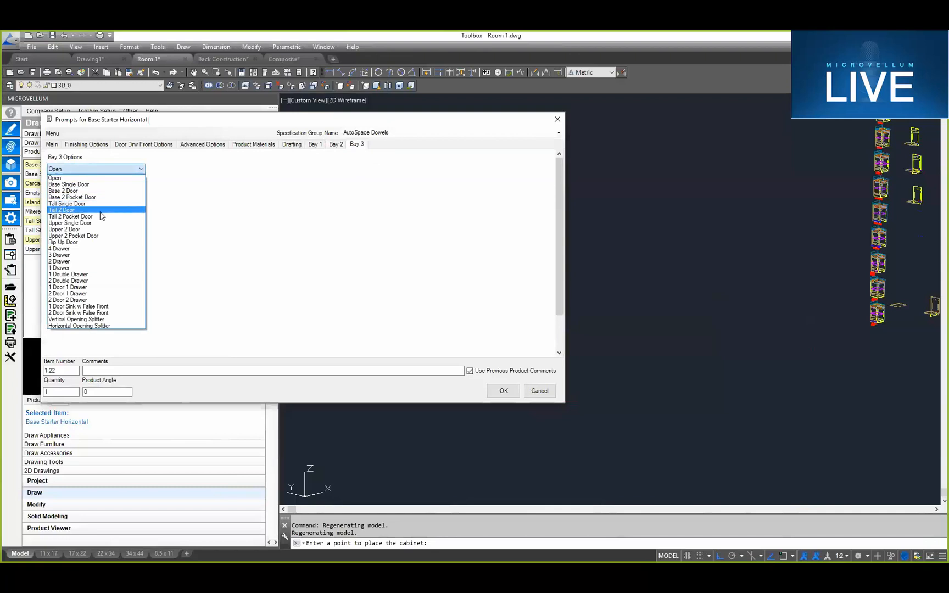
pyautogui.click(73, 263)
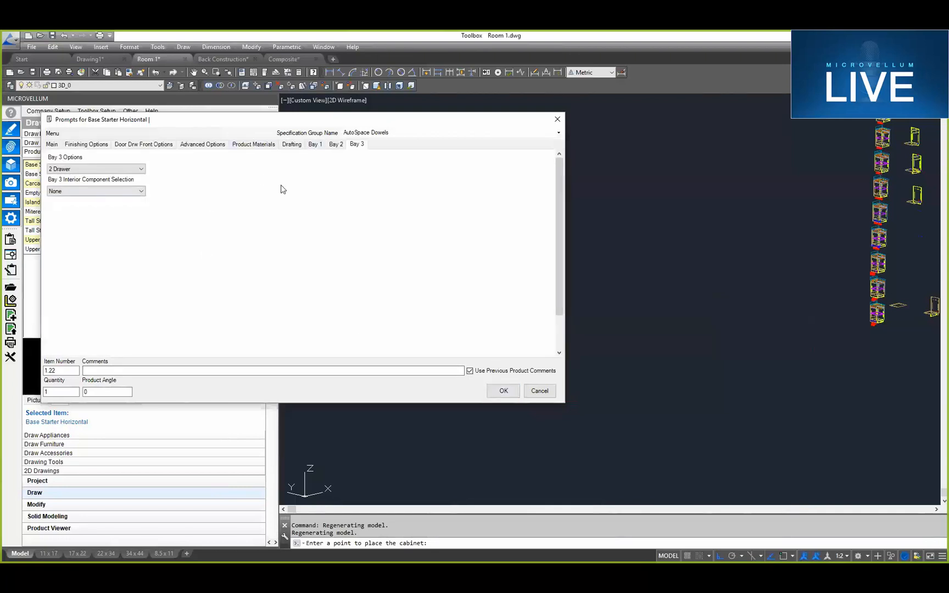
pyautogui.click(539, 390)
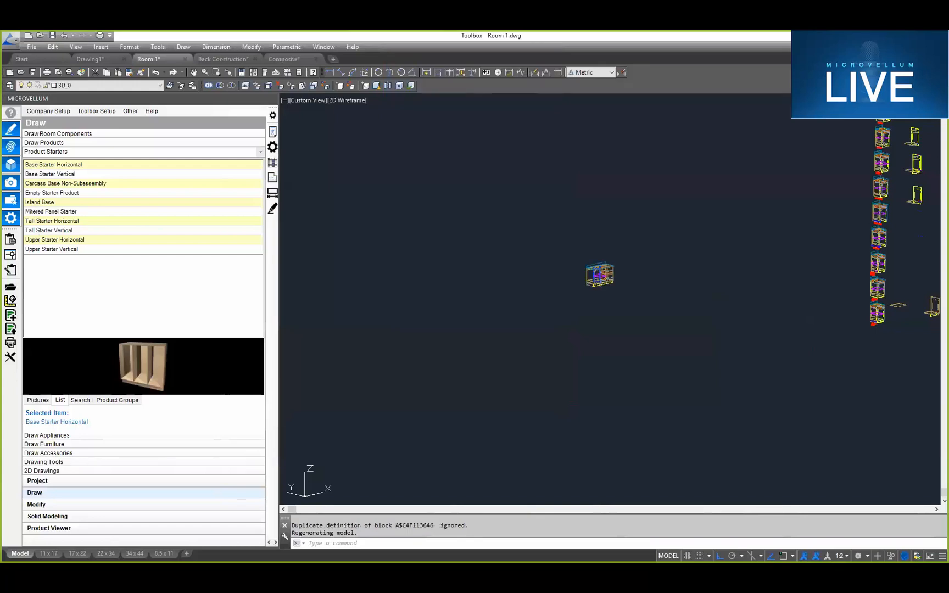
# Step: Inspect the dowel joints on the new three-bay base cabinet
pyautogui.scroll(10, 593, 264)
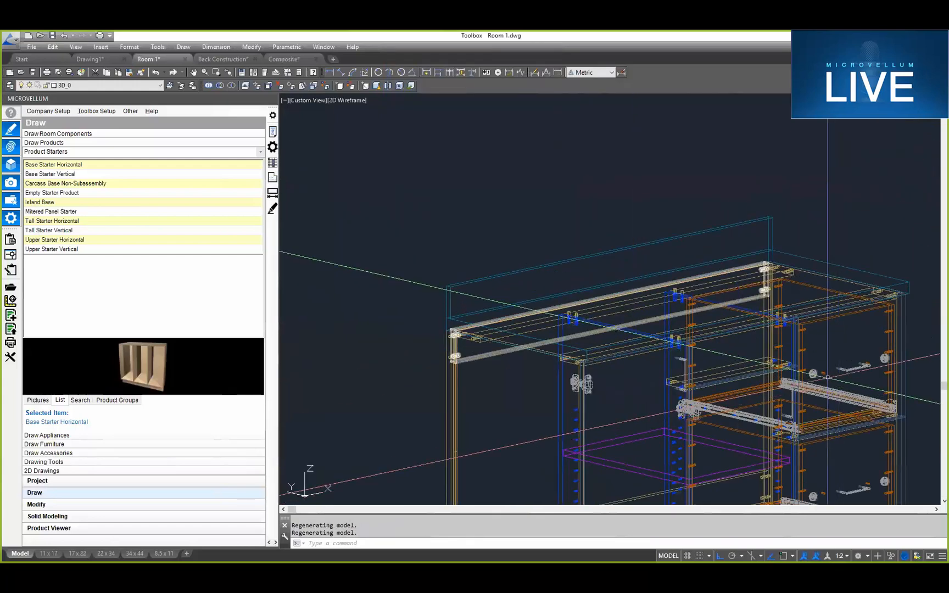
pyautogui.scroll(-10, 685, 286)
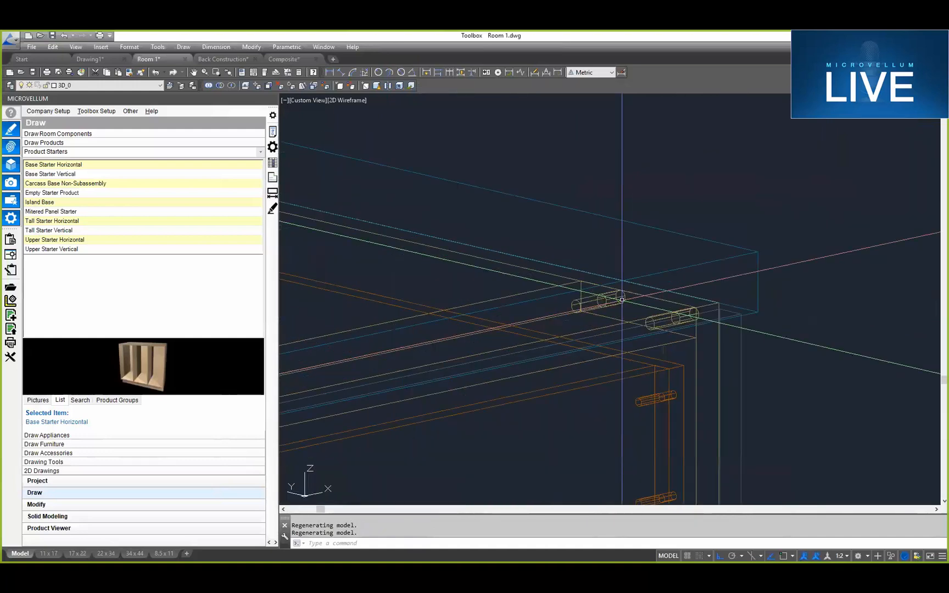
pyautogui.moveTo(456, 404); pyautogui.dragTo(518, 243, button='middle')
pyautogui.scroll(3, 555, 401)
pyautogui.moveTo(554, 400); pyautogui.dragTo(593, 482, button='middle')
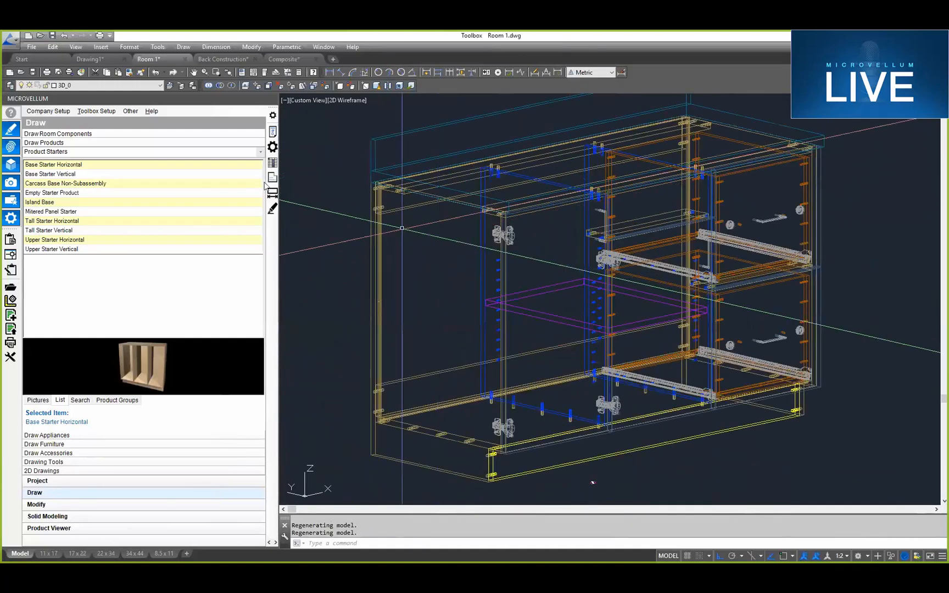
# Step: Change the three-bay base cabinet's specification group to Lock Dado and redraw it
pyautogui.click(272, 132)
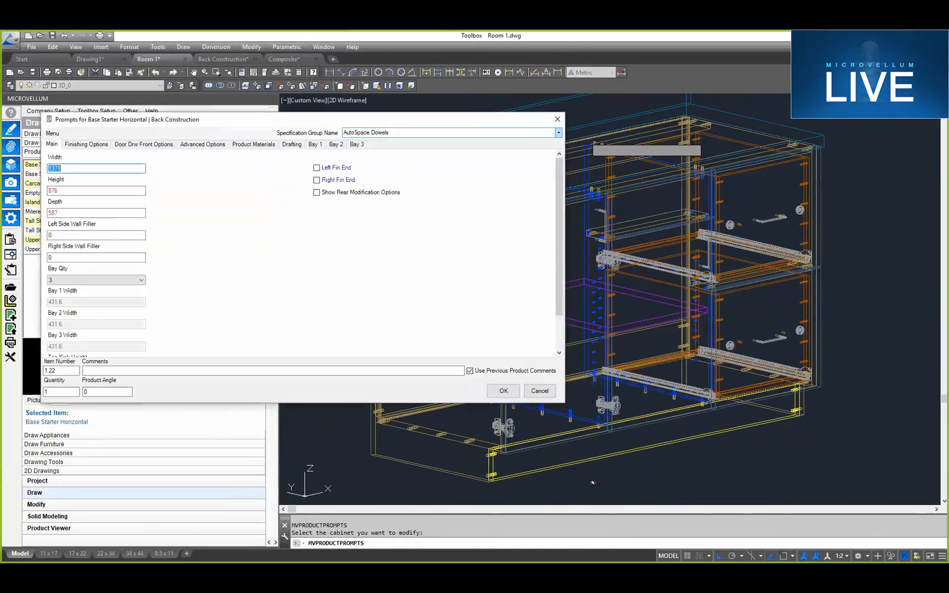
pyautogui.click(384, 132)
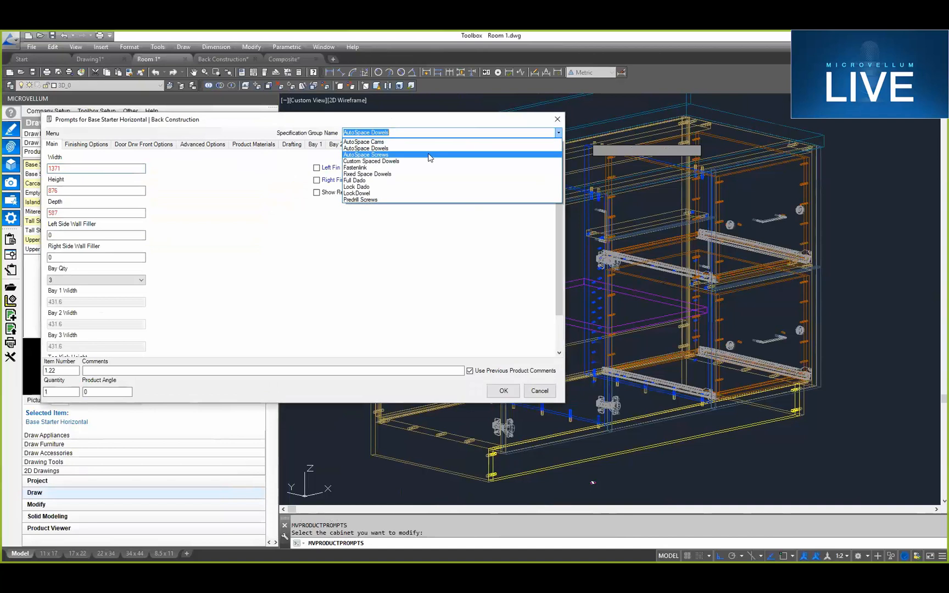
pyautogui.click(357, 187)
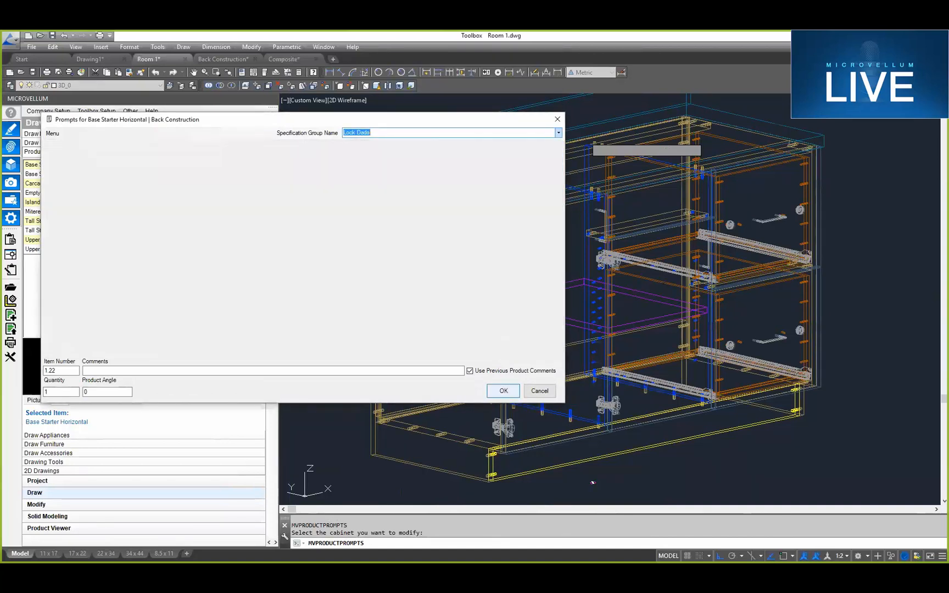
pyautogui.click(503, 391)
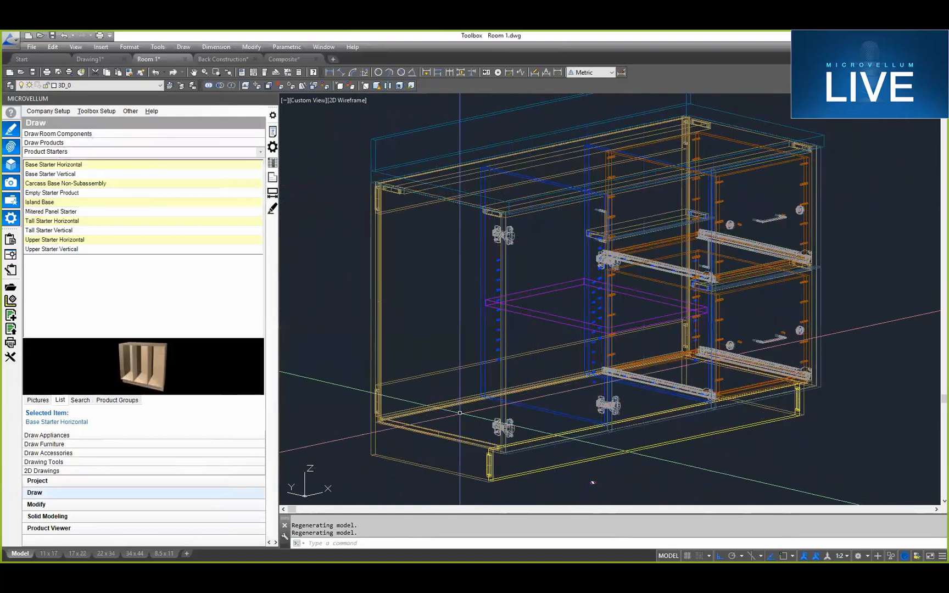
# Step: Inspect the construction joints of the redrawn three-bay cabinet, including its stretchers, divisions and toe kick
pyautogui.scroll(8, 357, 414)
pyautogui.scroll(-10, 458, 279)
pyautogui.moveTo(460, 279); pyautogui.dragTo(432, 368, button='middle')
pyautogui.scroll(6, 687, 308)
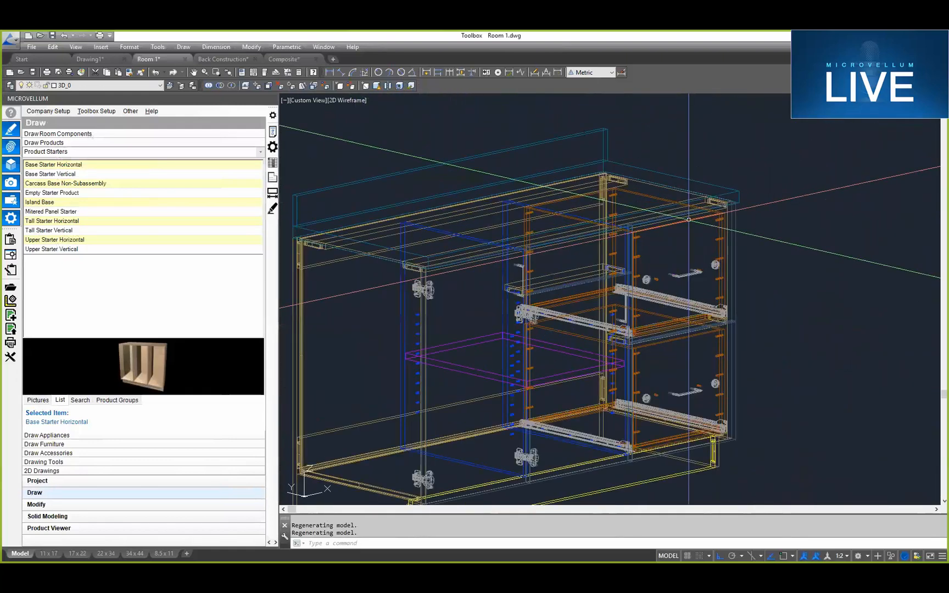
pyautogui.scroll(-5, 707, 329)
pyautogui.scroll(-3, 417, 255)
pyautogui.press('Escape')
pyautogui.press('Escape')
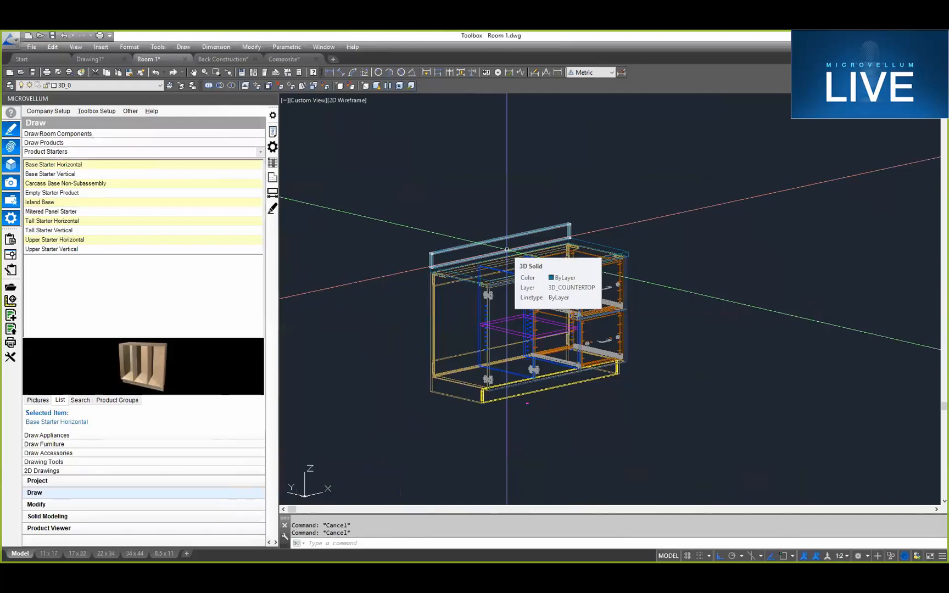
pyautogui.moveTo(586, 229); pyautogui.dragTo(547, 261, button='middle')
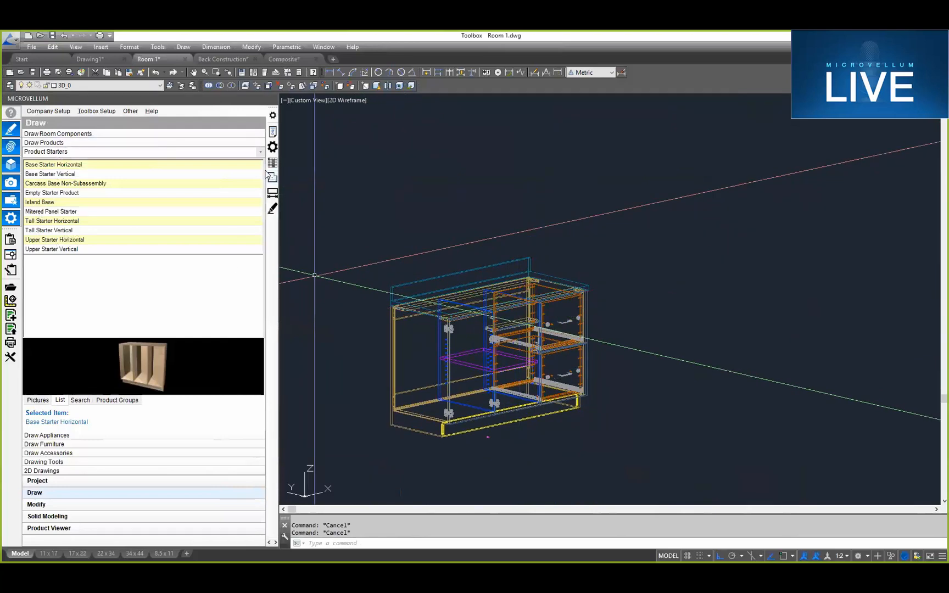
pyautogui.click(260, 152)
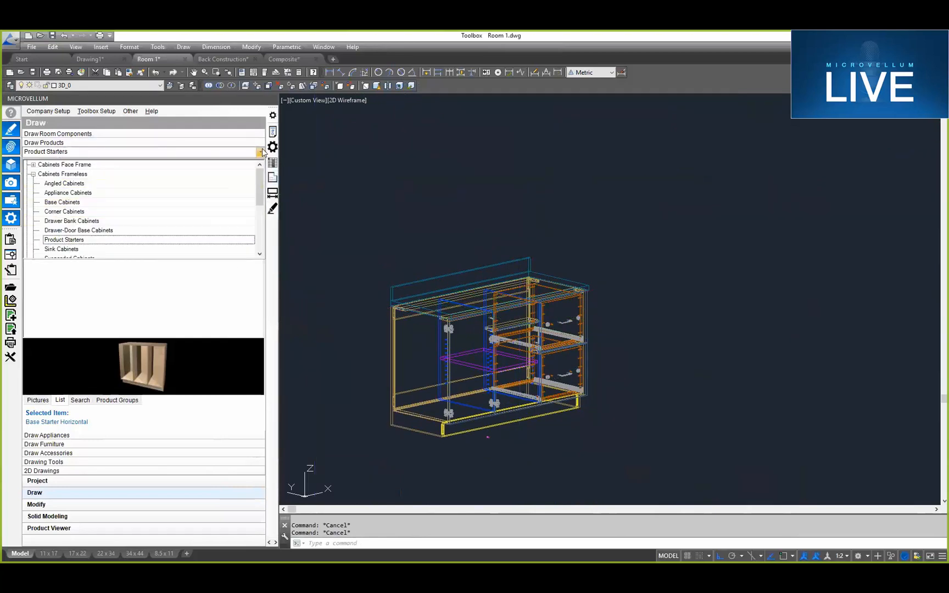
pyautogui.press('Escape')
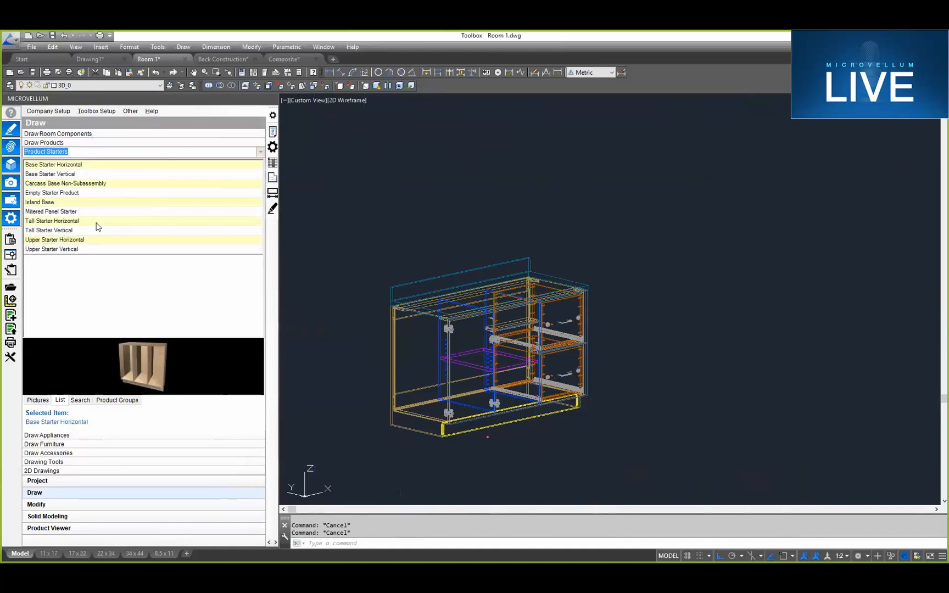
pyautogui.scroll(-3, 489, 334)
pyautogui.scroll(6, 531, 351)
pyautogui.moveTo(489, 333)
pyautogui.mouseDown(button='middle')
pyautogui.moveTo(531, 351)
pyautogui.moveTo(534, 313)
pyautogui.moveTo(555, 319)
pyautogui.mouseUp(button='middle')
pyautogui.scroll(-4, 502, 380)
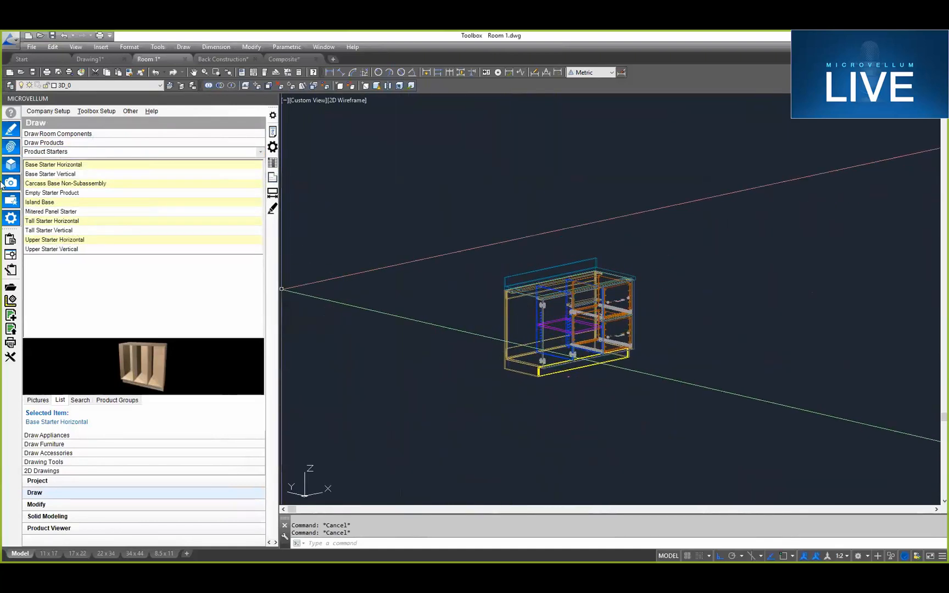
pyautogui.click(62, 174)
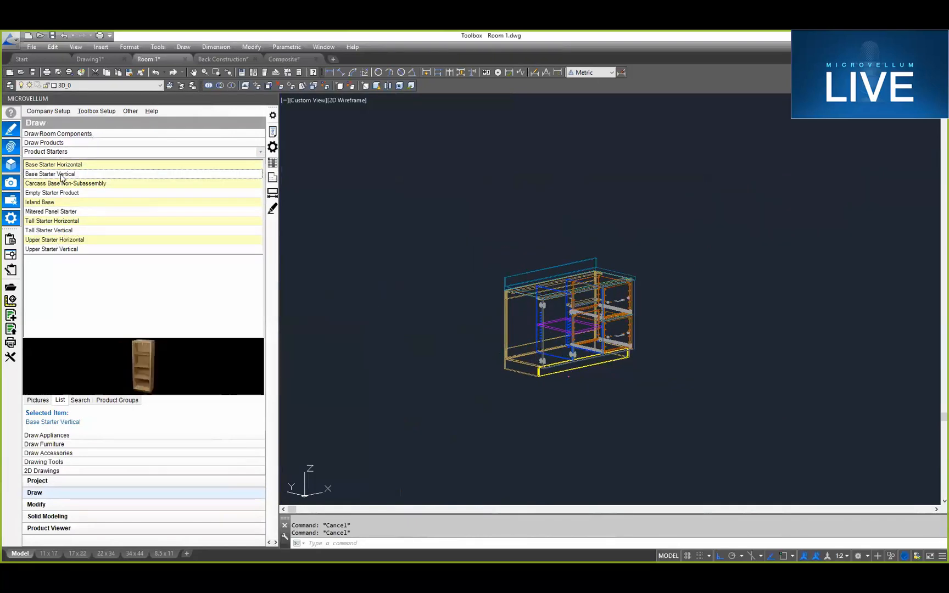
# Step: Switch the product library to the Base Cabinets Face Frame category under Cabinets Face Frame
pyautogui.click(261, 153)
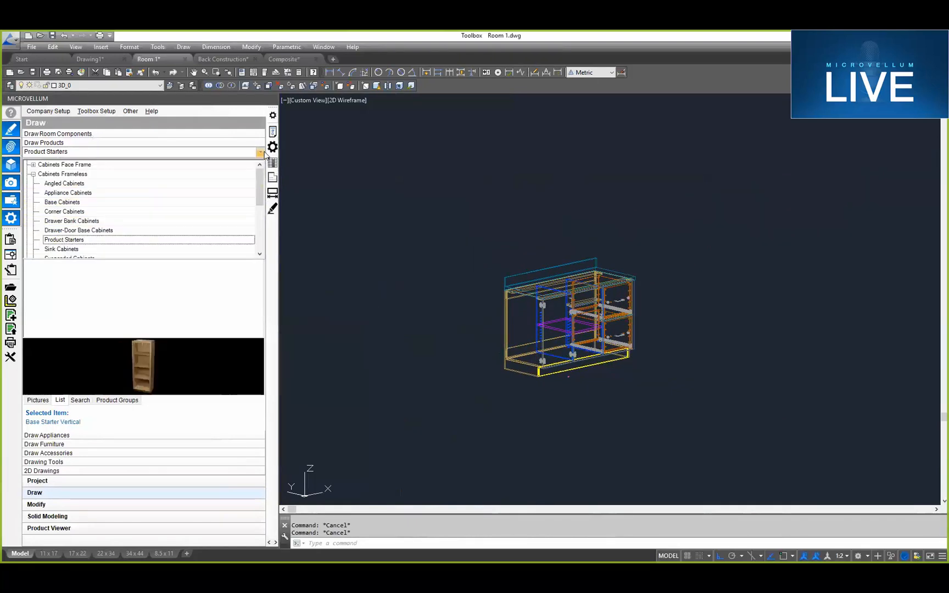
pyautogui.click(33, 165)
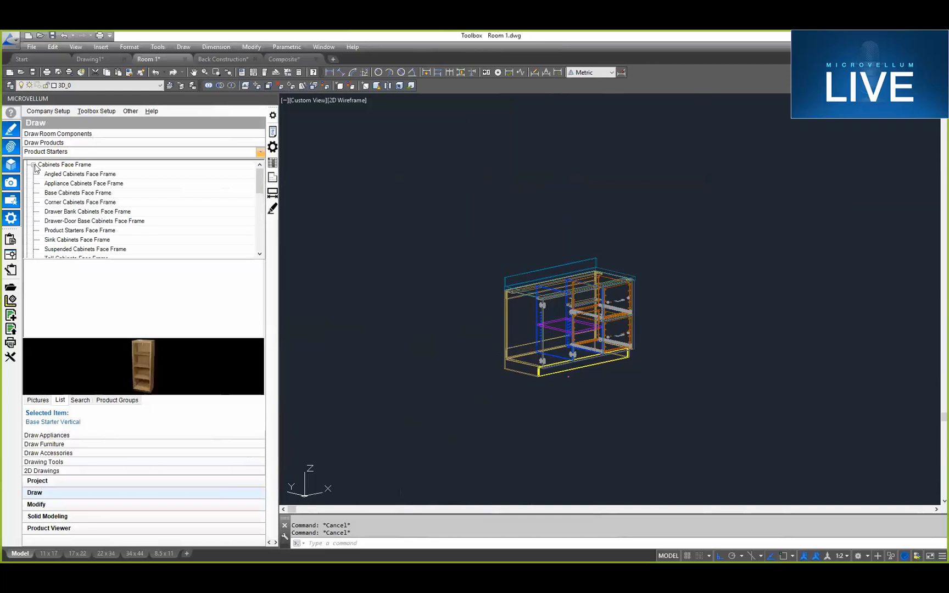
pyautogui.click(72, 193)
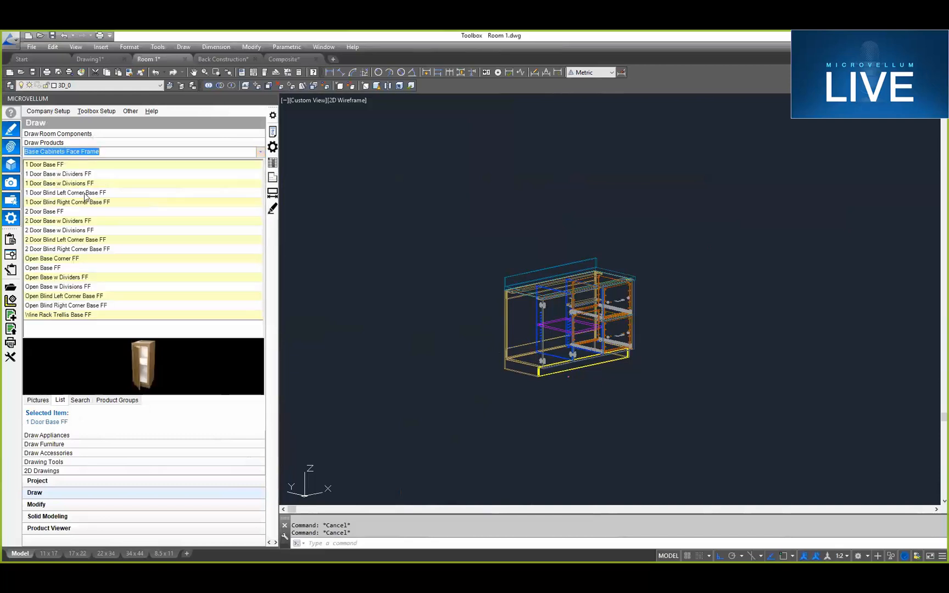
# Step: Place a 1 Door Base FF cabinet at a selected point, using the Fixed Space Dowels specification group
pyautogui.click(61, 165)
pyautogui.rightClick(53, 167)
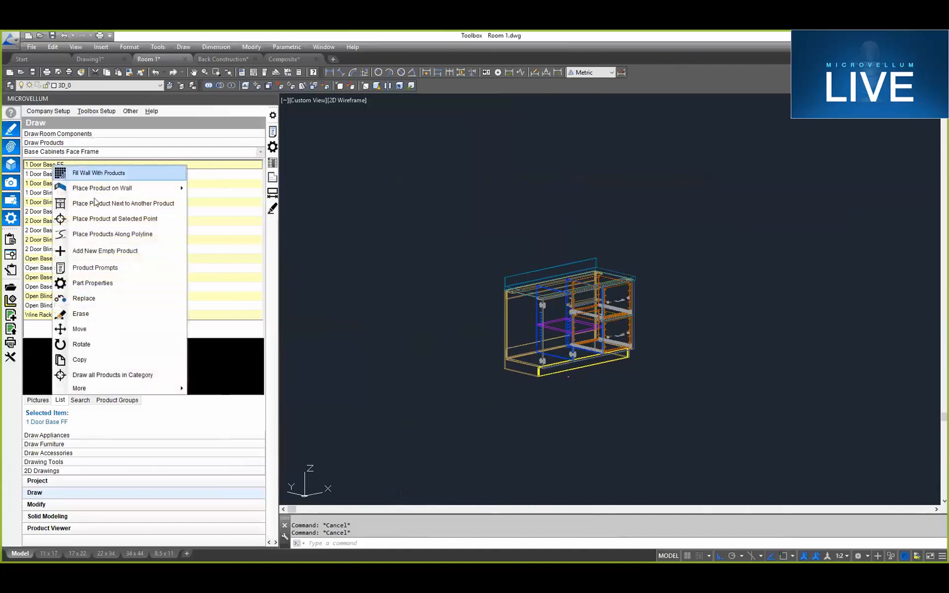
pyautogui.click(94, 218)
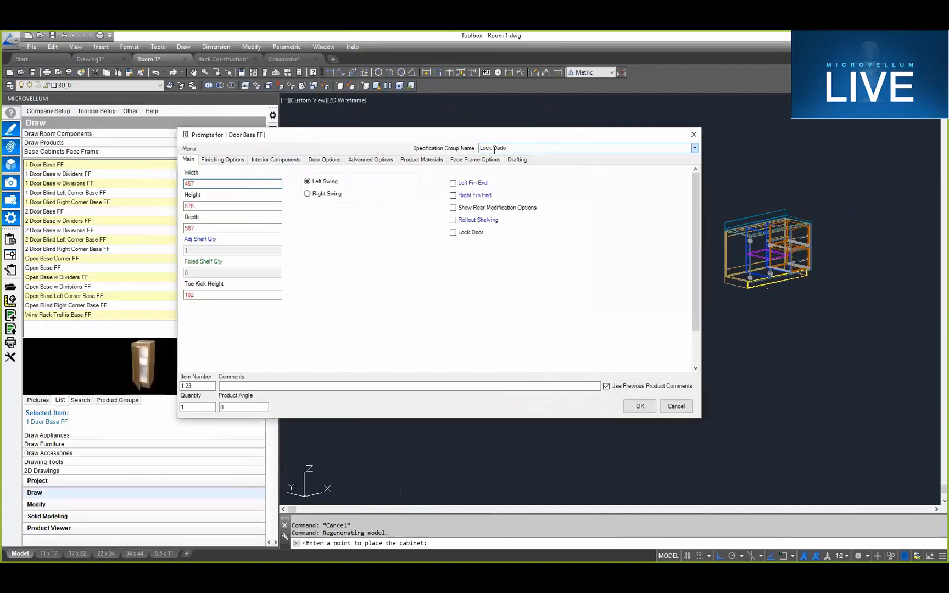
pyautogui.click(543, 148)
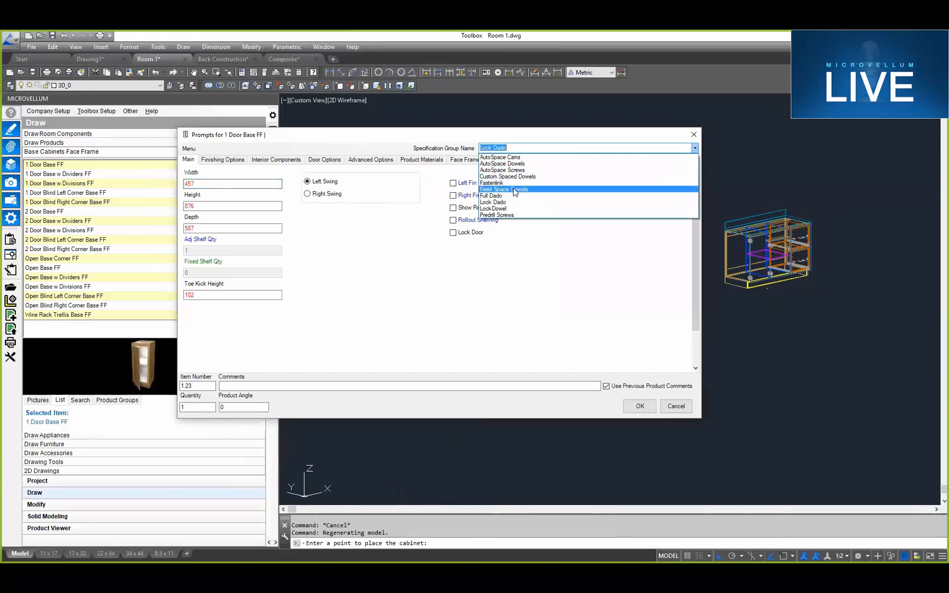
pyautogui.click(509, 189)
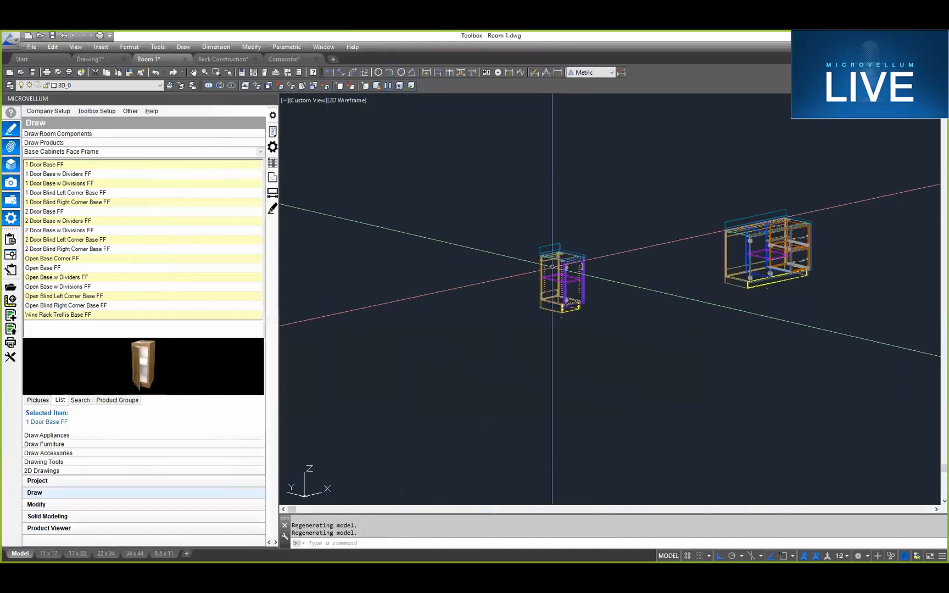
# Step: Inspect the dowel joints of the new face frame base cabinet, from the top stretchers down to the bottom and toe kick
pyautogui.scroll(8, 542, 256)
pyautogui.moveTo(480, 191); pyautogui.dragTo(412, 262, button='middle')
pyautogui.scroll(6, 687, 283)
pyautogui.scroll(-3, 567, 240)
pyautogui.moveTo(497, 262); pyautogui.dragTo(635, 251, button='middle')
pyautogui.scroll(-3, 635, 251)
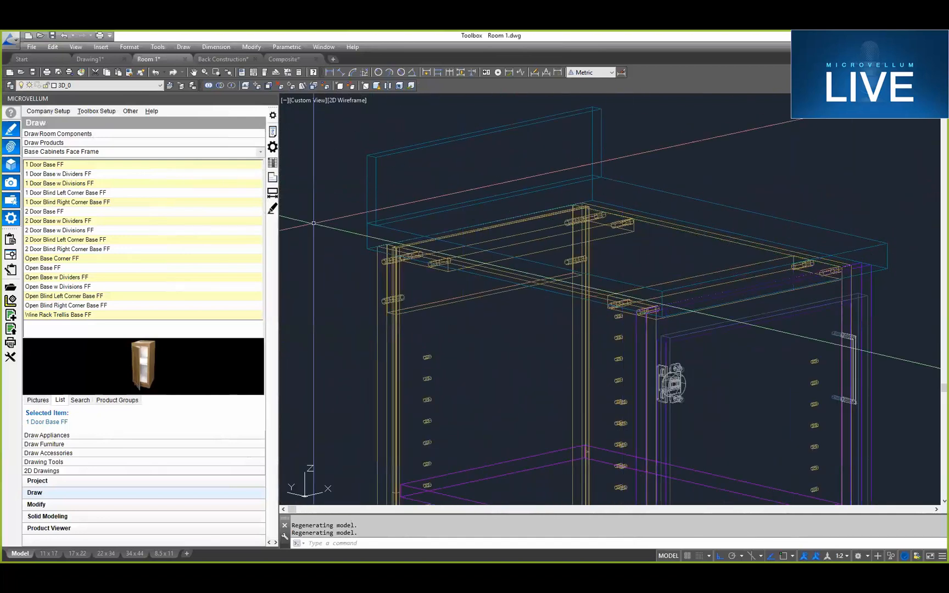
pyautogui.scroll(-1, 535, 348)
pyautogui.moveTo(573, 395); pyautogui.dragTo(547, 231, button='middle')
pyautogui.moveTo(556, 424); pyautogui.dragTo(549, 343, button='middle')
pyautogui.scroll(3, 598, 380)
pyautogui.scroll(-3, 530, 395)
pyautogui.moveTo(530, 399); pyautogui.dragTo(599, 407, button='middle')
pyautogui.moveTo(569, 253); pyautogui.dragTo(556, 411, button='middle')
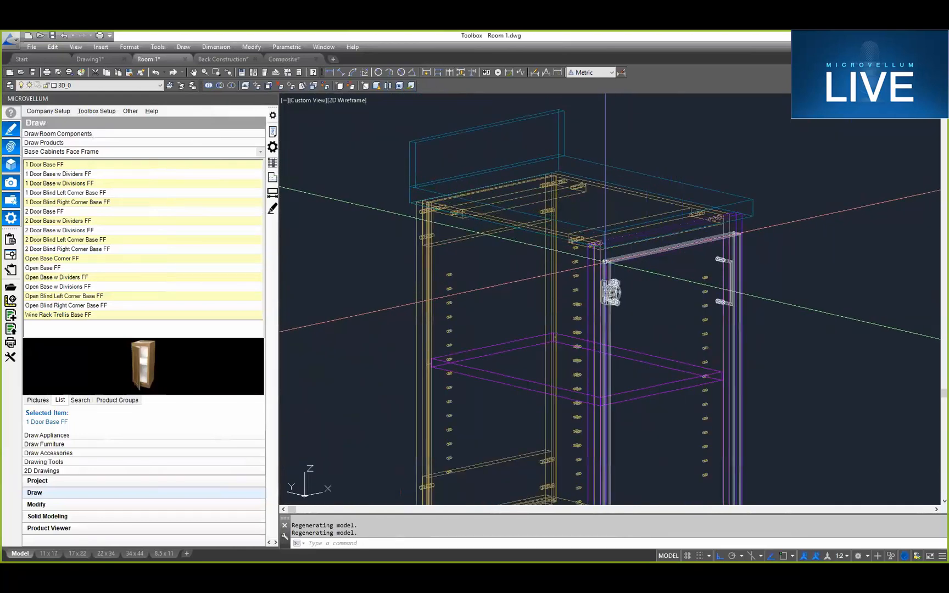
pyautogui.scroll(-3, 414, 273)
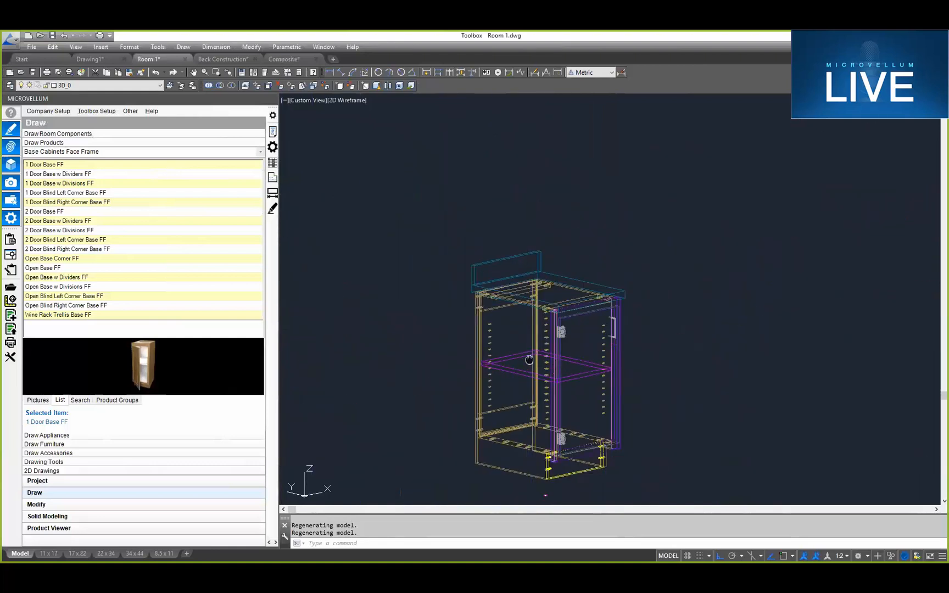
pyautogui.scroll(2, 437, 333)
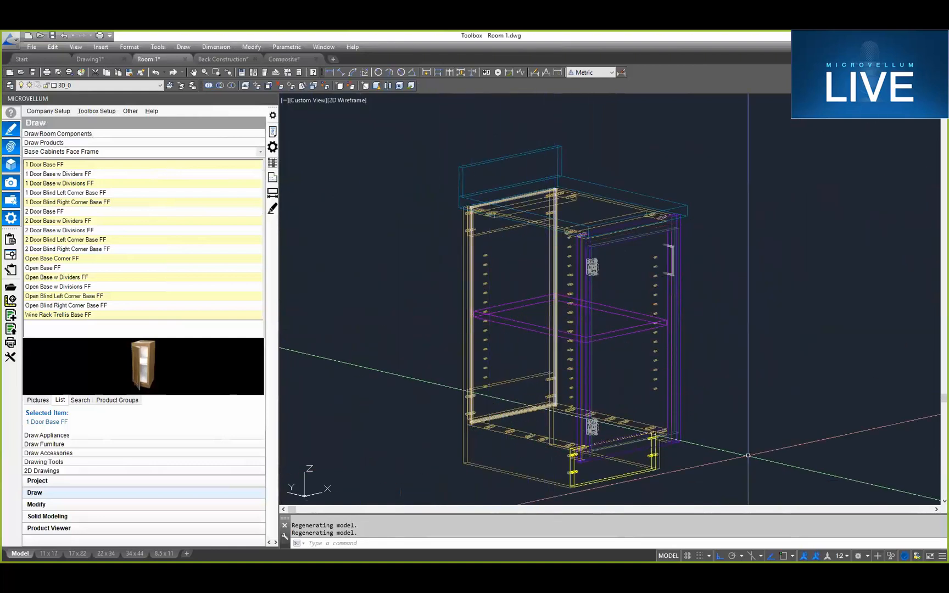